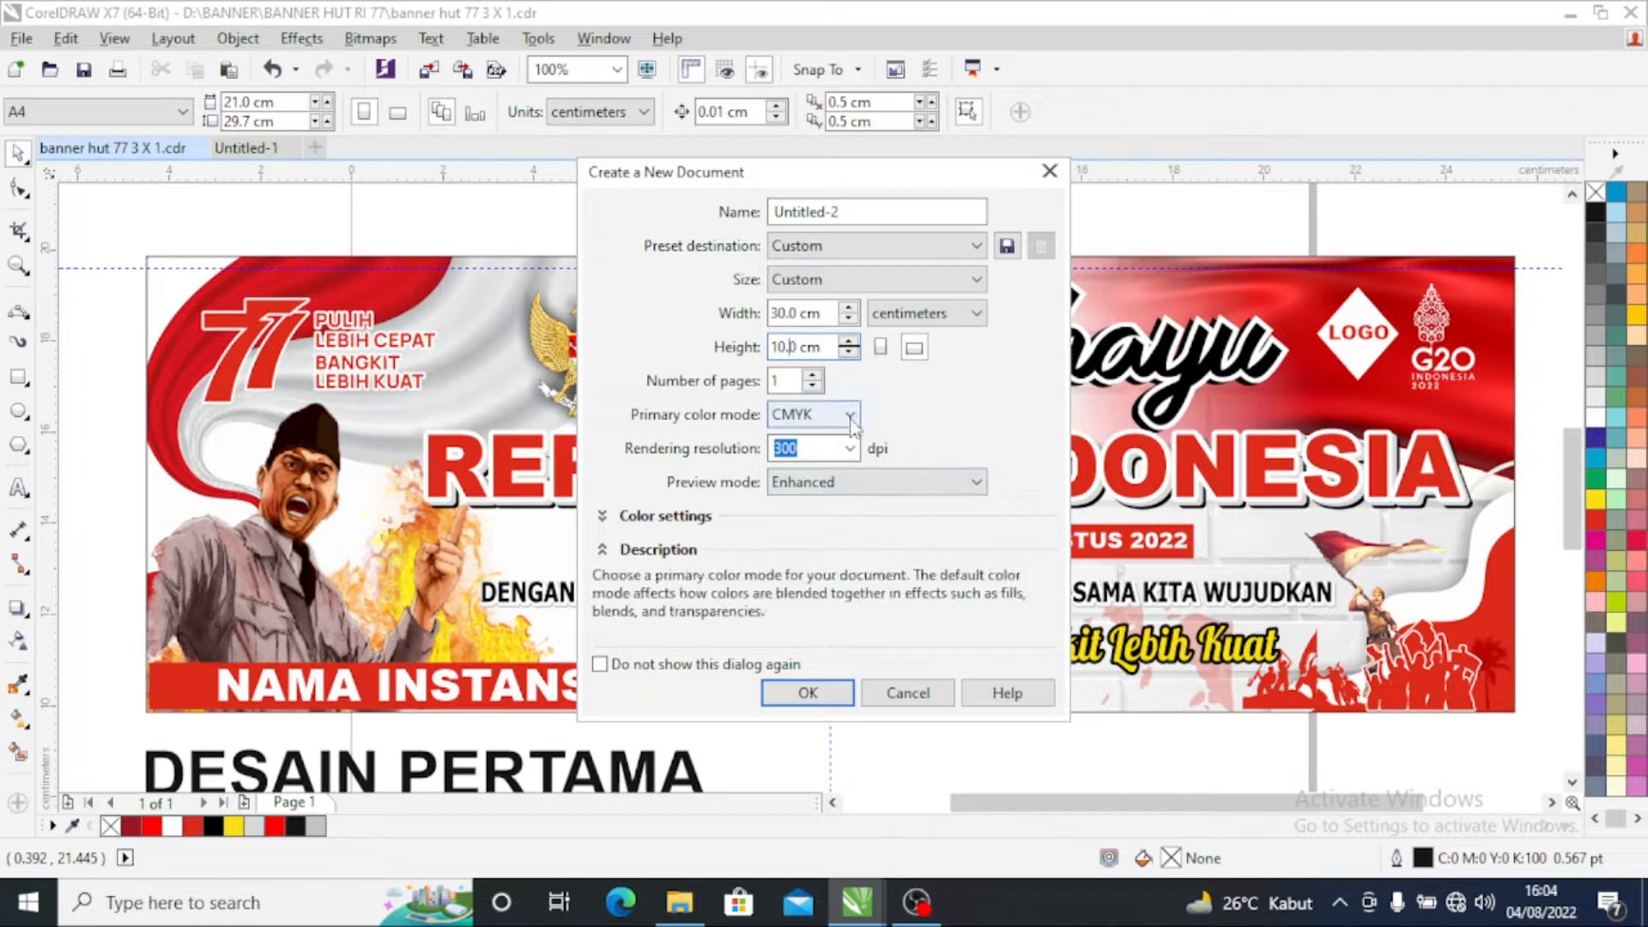
Step: Create the new 30 x 10 cm document with centimetres as units, CMYK colour, 300 dpi resolution and Enhanced preview
{"action": "left_click", "coordinate": [843, 457]}
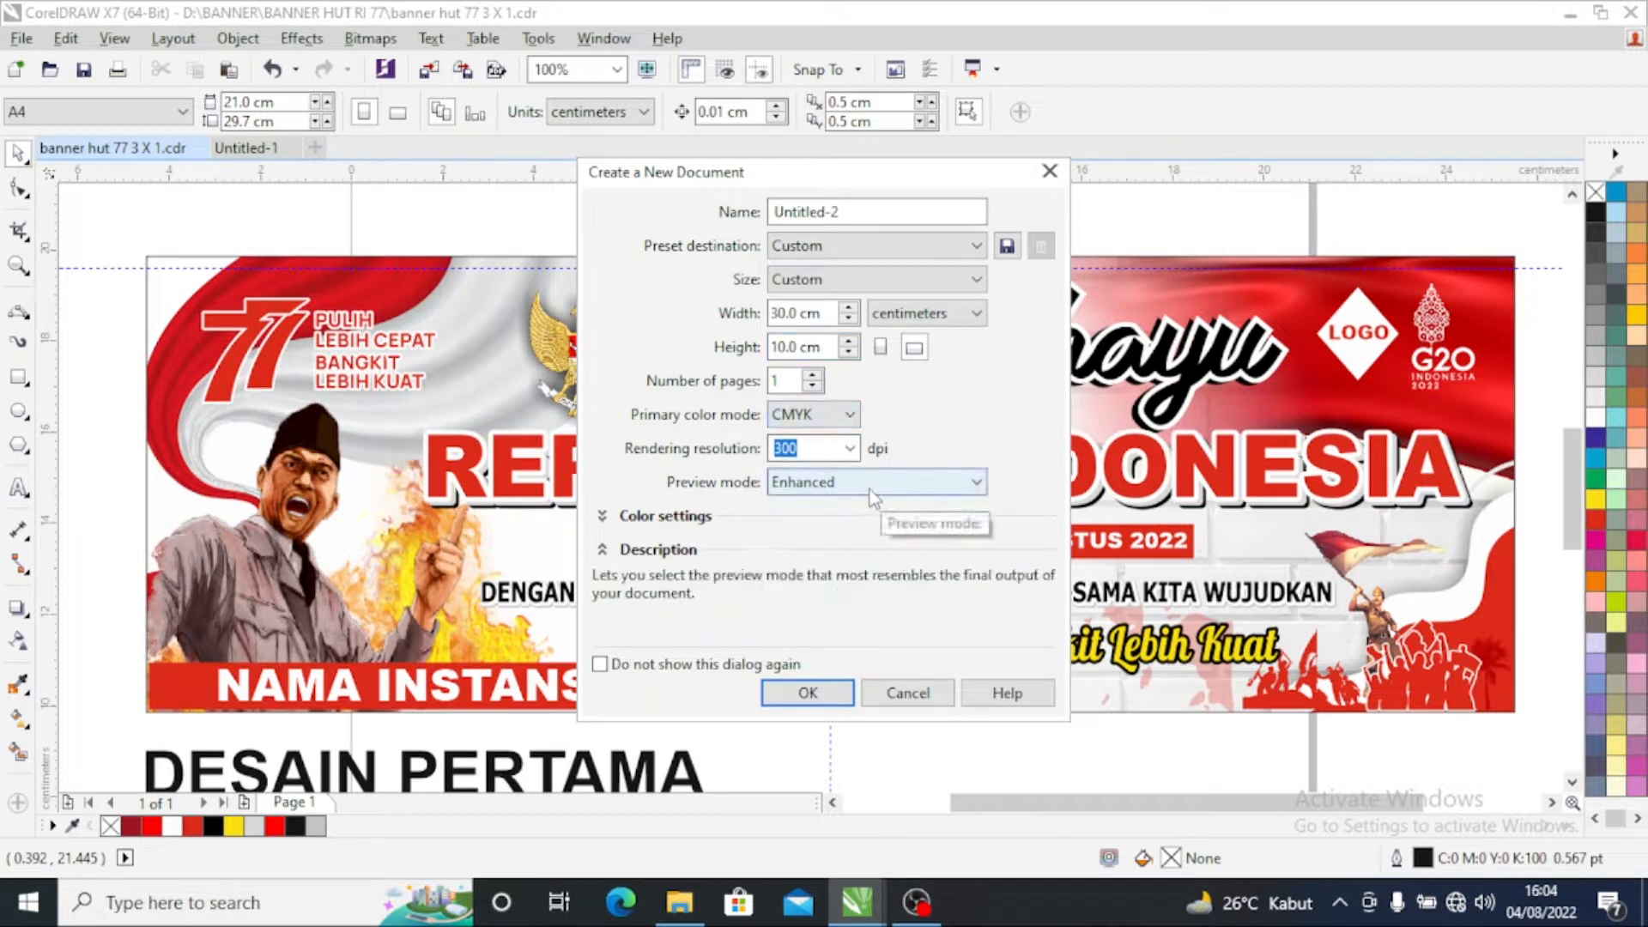
{"action": "left_click", "coordinate": [869, 489]}
{"action": "left_click", "coordinate": [854, 575]}
{"action": "left_click", "coordinate": [930, 323]}
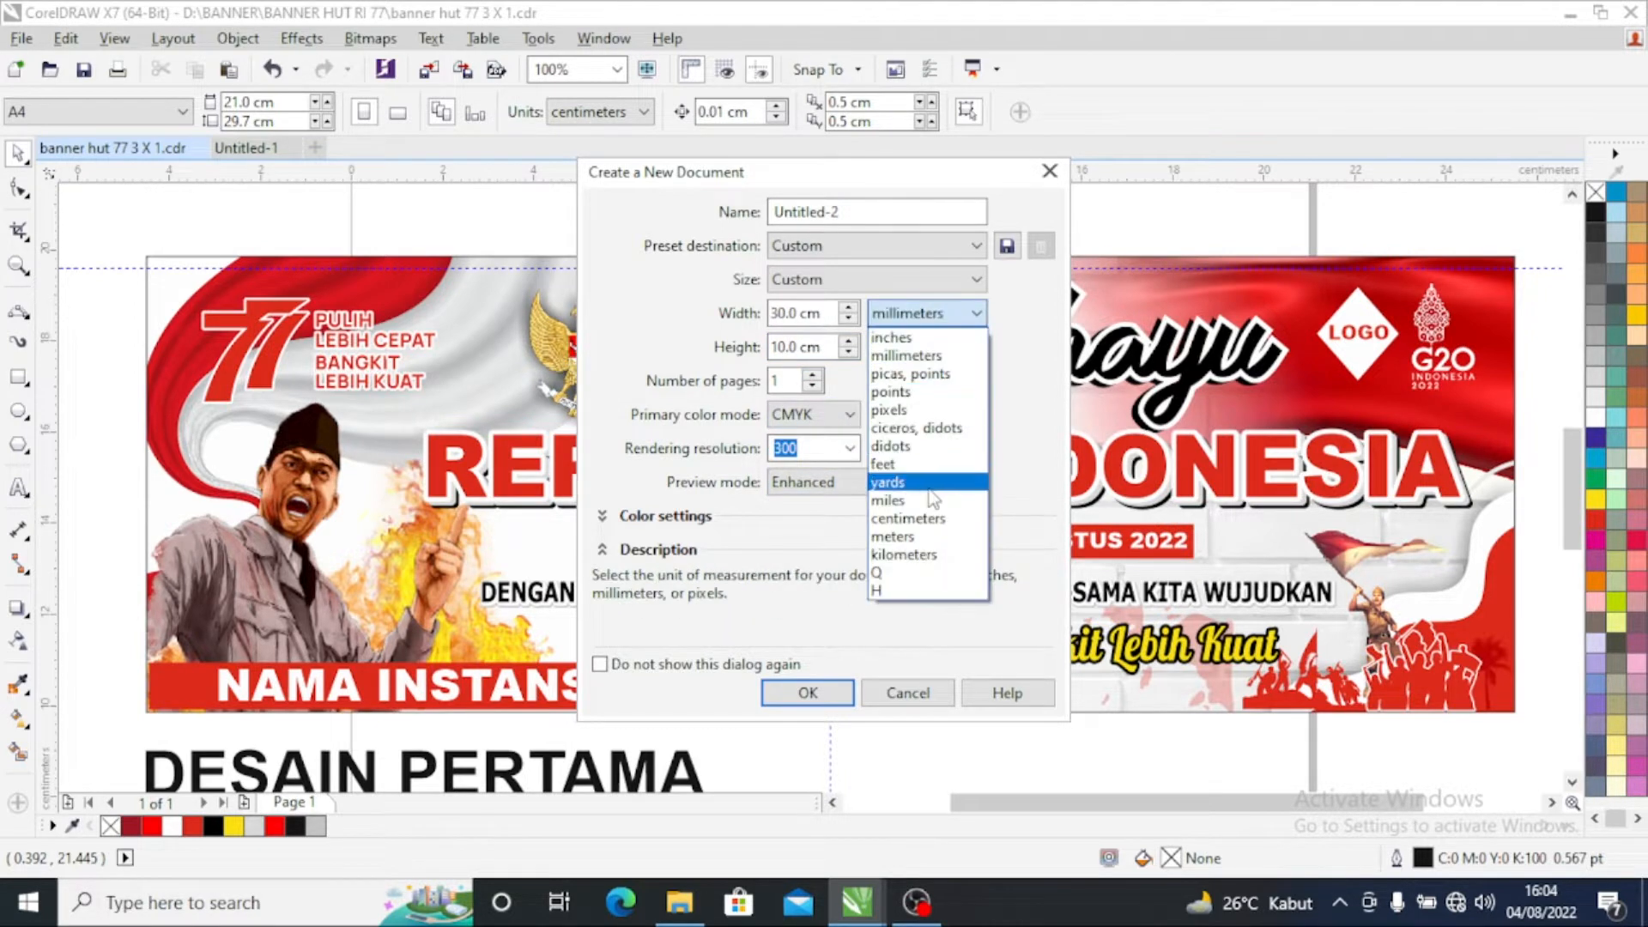
{"action": "left_click", "coordinate": [905, 538]}
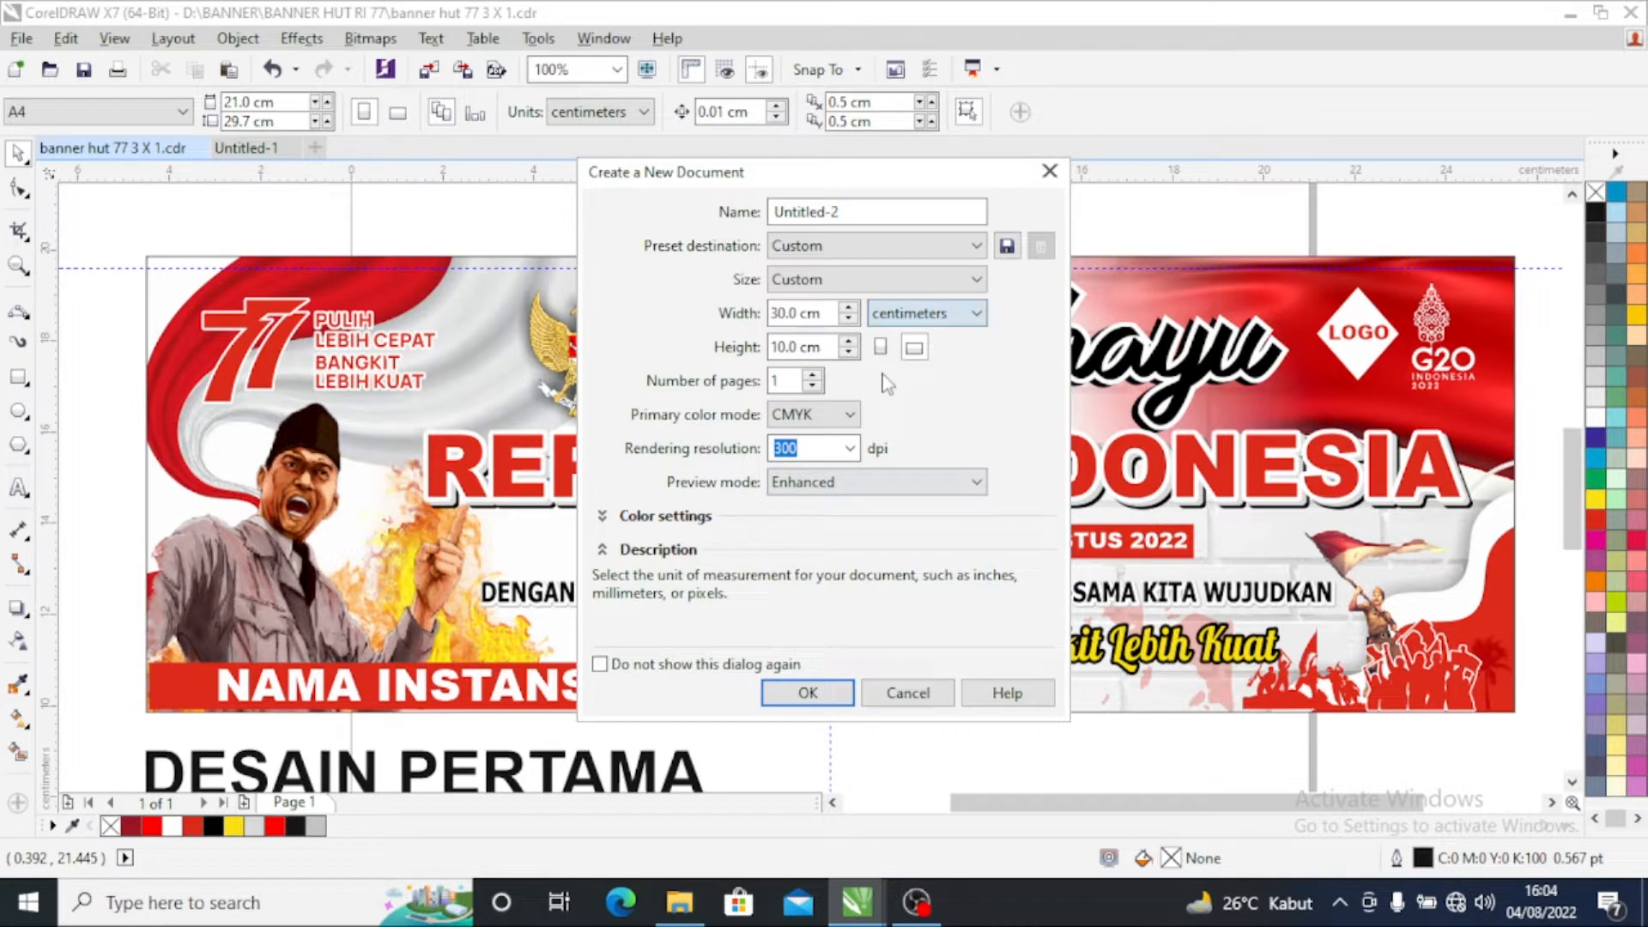
{"action": "left_click", "coordinate": [807, 693]}
{"action": "scroll", "coordinate": [646, 455], "scroll_direction": "down", "scroll_amount": 1}
{"action": "scroll", "coordinate": [659, 456], "scroll_direction": "up", "scroll_amount": 1}
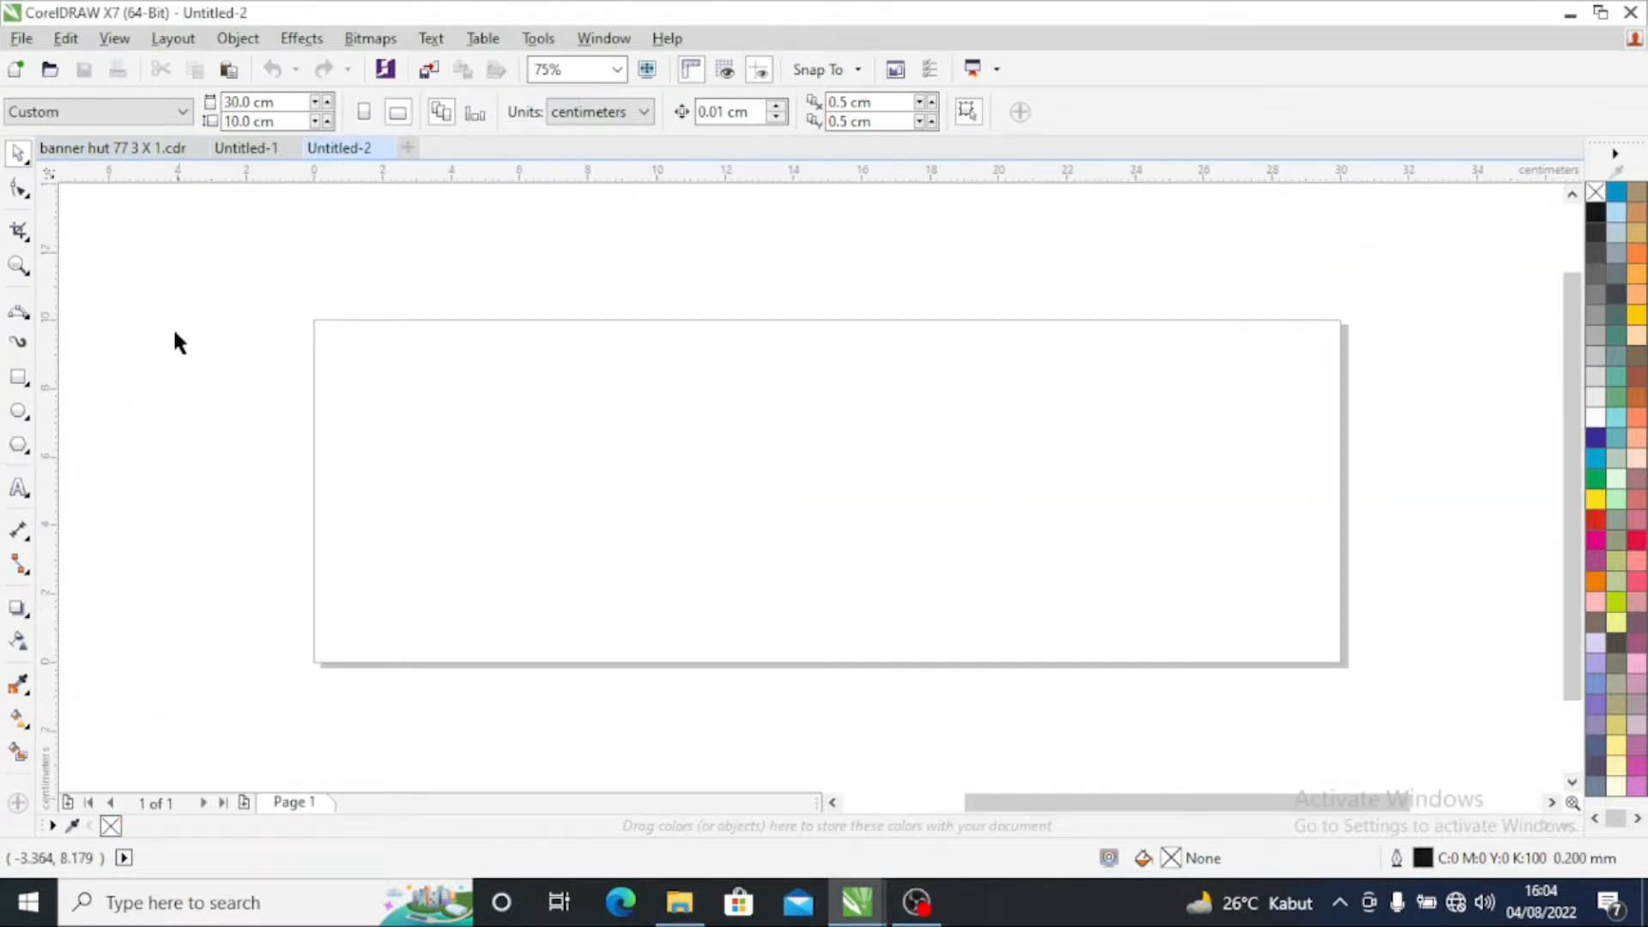
Step: Draw a rectangle covering the whole 30 x 10 cm page as the banner's background
{"action": "double_click", "coordinate": [16, 378]}
{"action": "left_click", "coordinate": [17, 152]}
{"action": "left_click", "coordinate": [110, 309]}
{"action": "scroll", "coordinate": [375, 427], "scroll_direction": "down", "scroll_amount": 1}
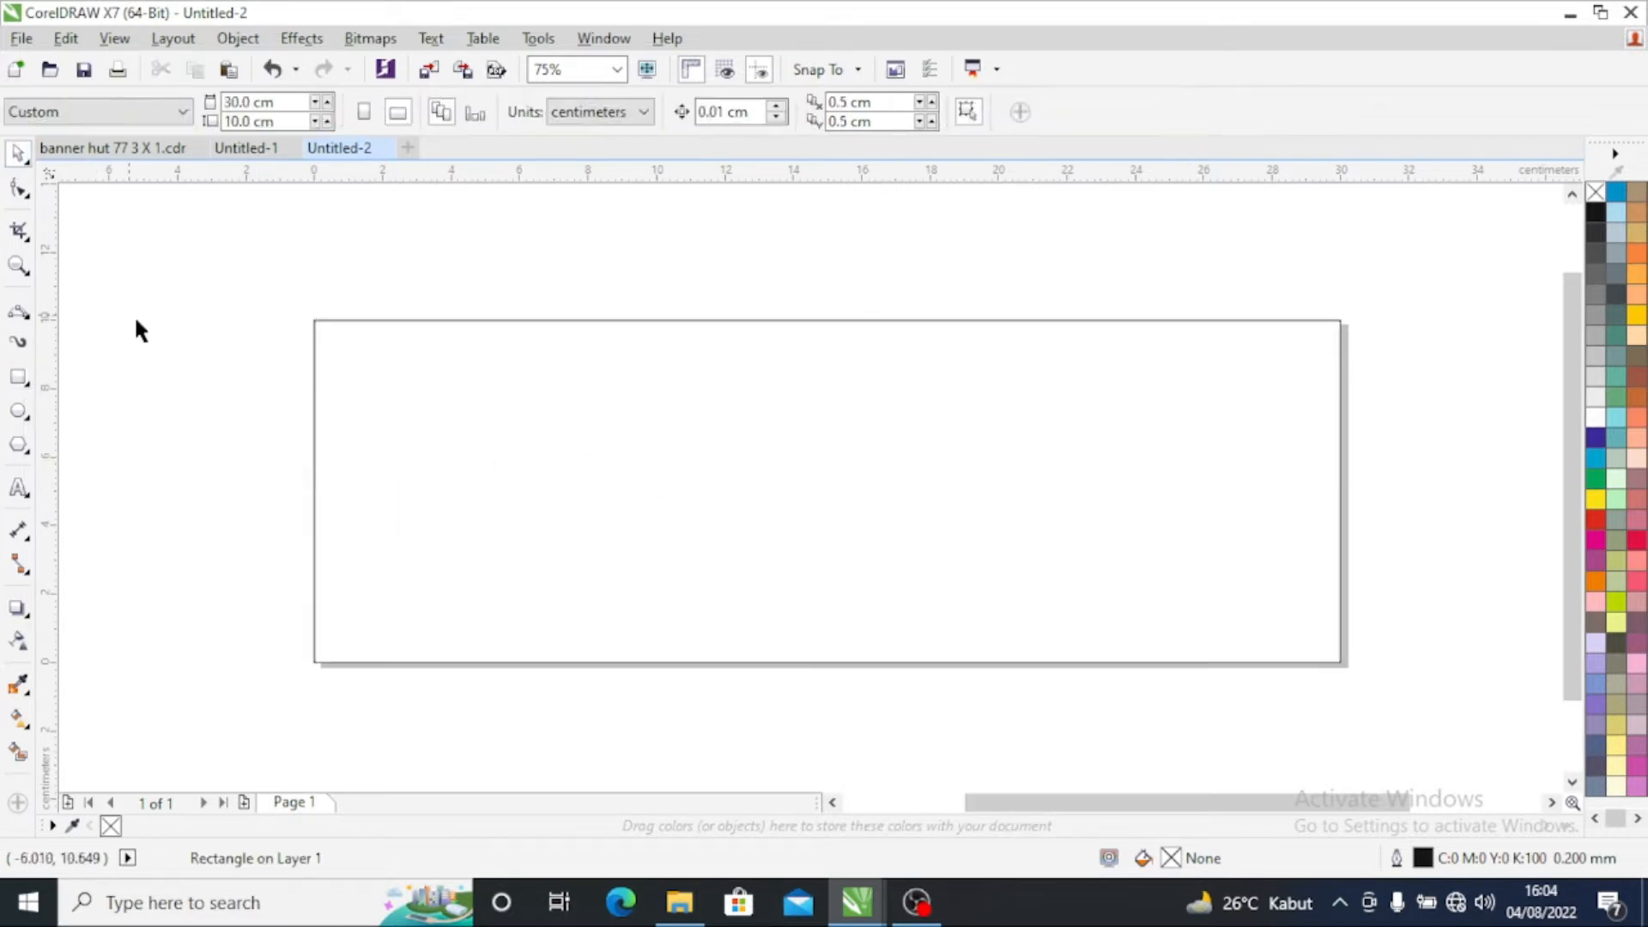
{"action": "scroll", "coordinate": [422, 406], "scroll_direction": "up", "scroll_amount": 1}
{"action": "scroll", "coordinate": [324, 408], "scroll_direction": "down", "scroll_amount": 1}
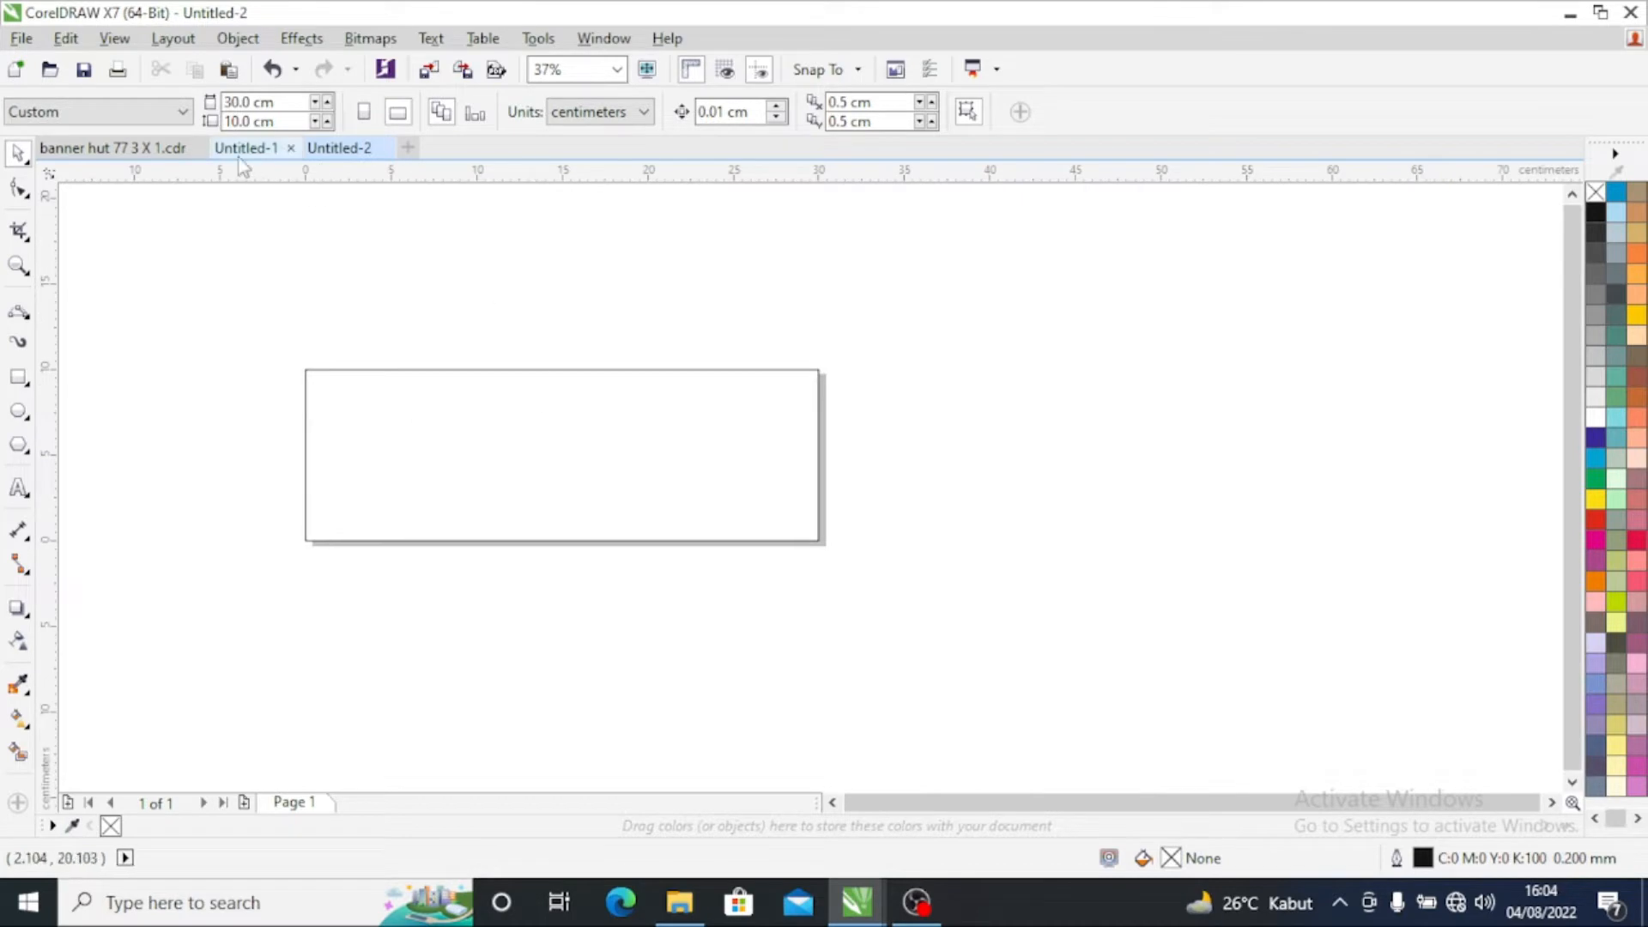
Step: Copy the finished banner from banner hut 77 3 X 1.cdr into Untitled-2 and place it beside the page, to its right
{"action": "left_click", "coordinate": [112, 148]}
{"action": "scroll", "coordinate": [502, 366], "scroll_direction": "down", "scroll_amount": 1}
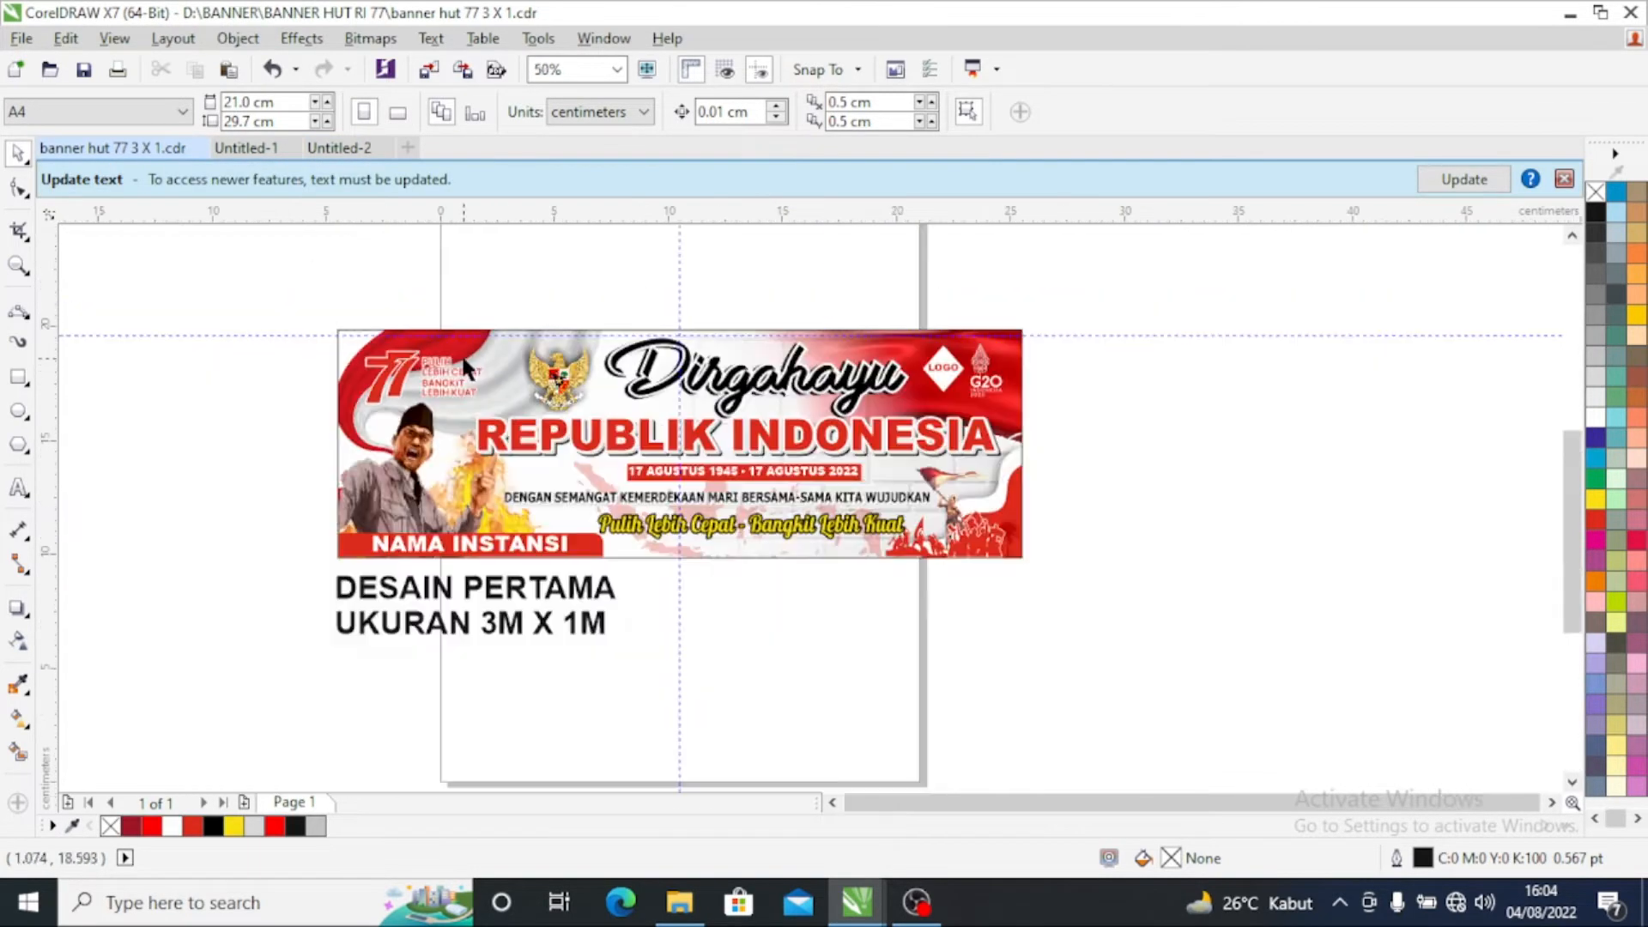
{"action": "left_click_drag", "start_coordinate": [310, 292], "coordinate": [1155, 568]}
{"action": "left_click", "coordinate": [339, 148]}
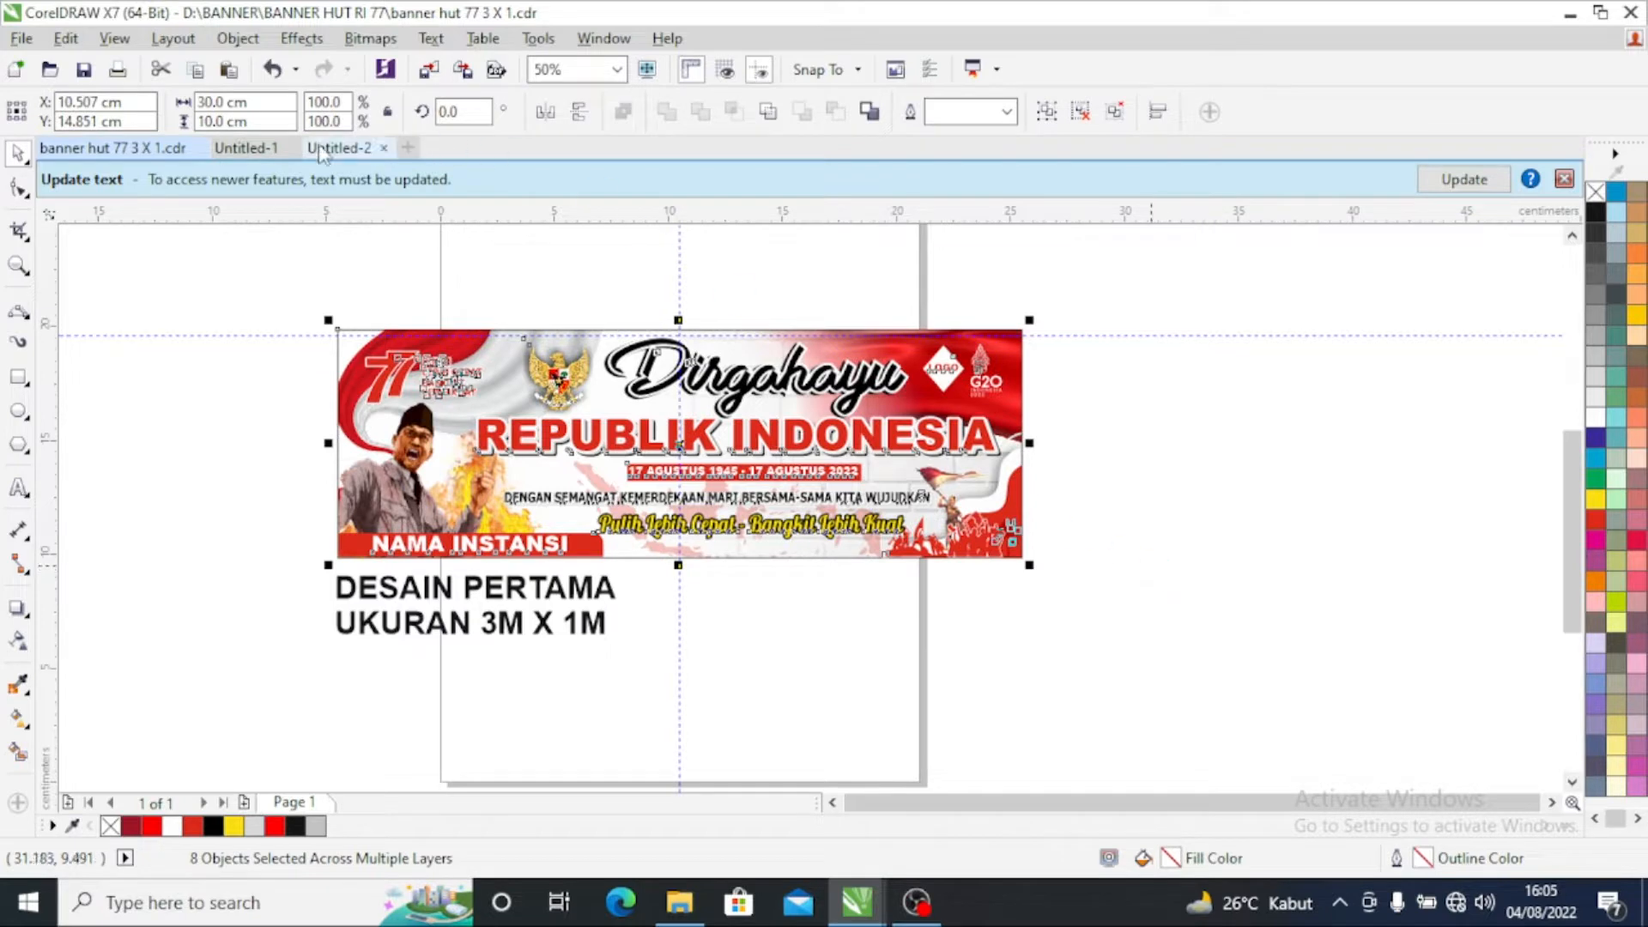
{"action": "key", "text": "ctrl+v"}
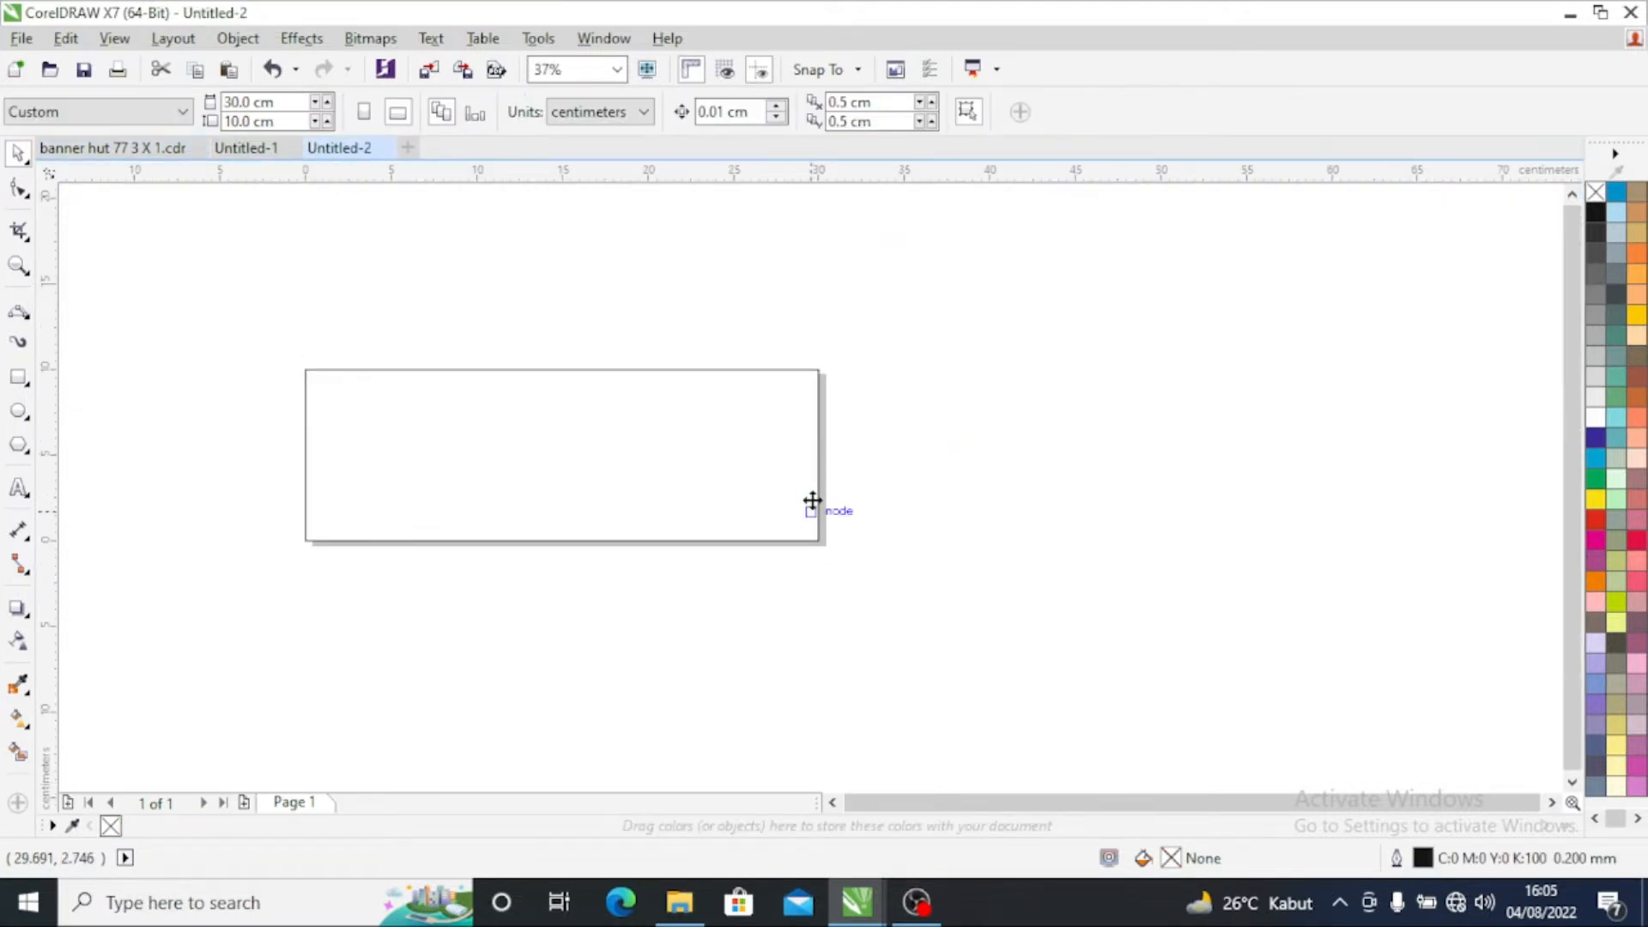
{"action": "left_click_drag", "start_coordinate": [564, 459], "coordinate": [1098, 458]}
{"action": "left_click", "coordinate": [1117, 679]}
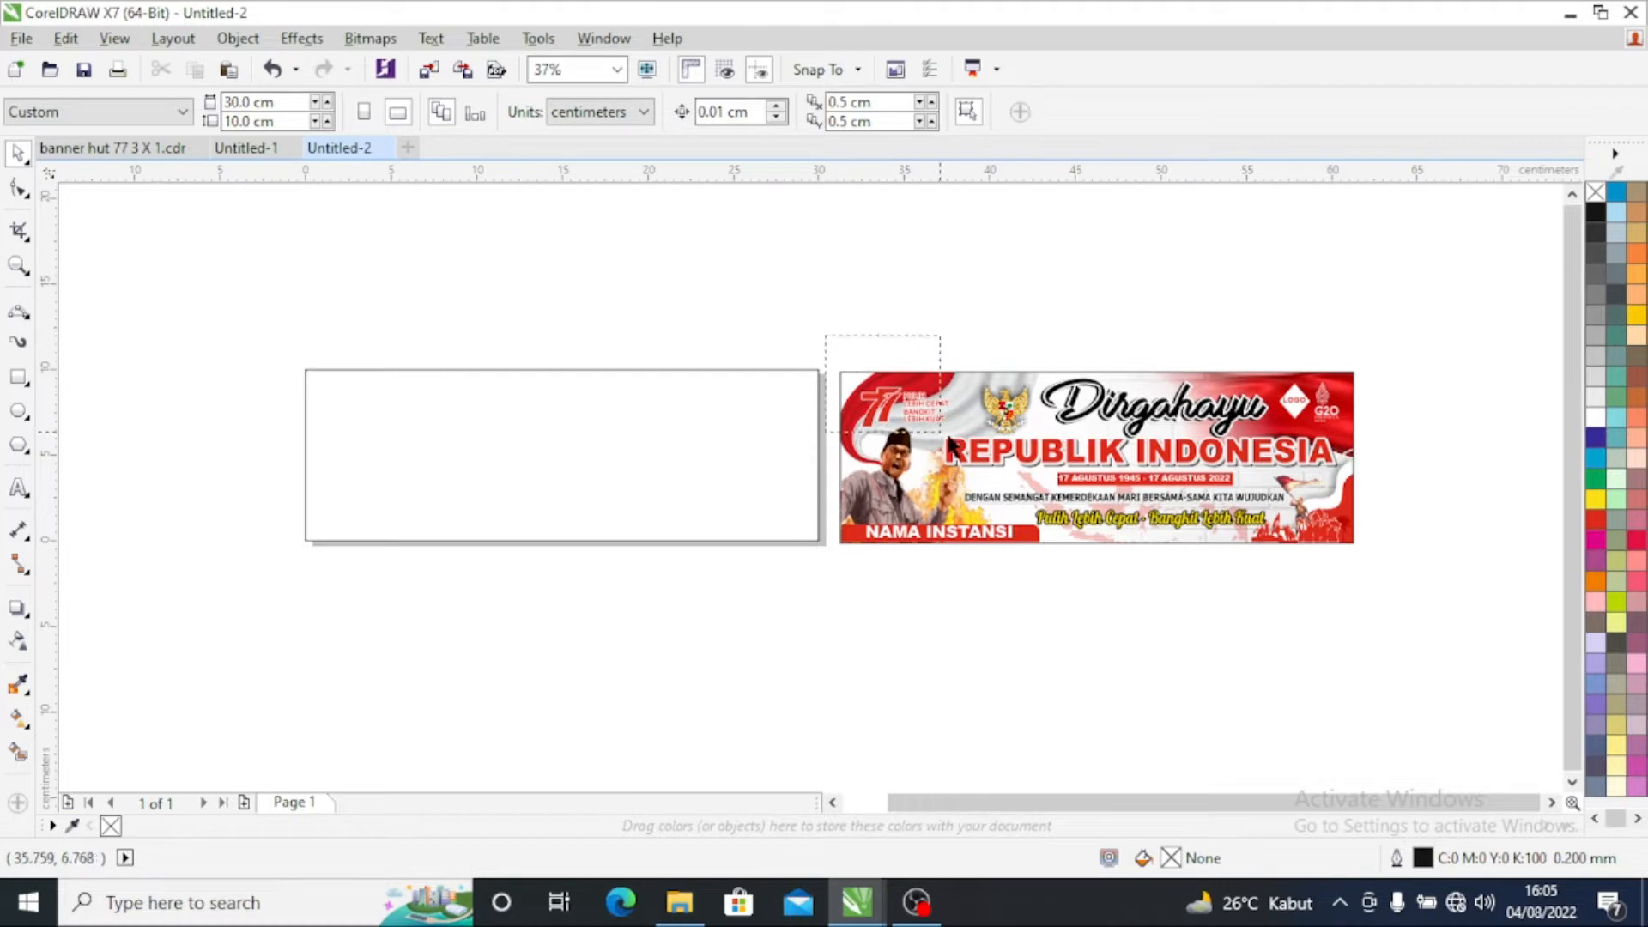
Step: Move the LOGO group out of the pasted banner to above the right end of the blank page
{"action": "left_click_drag", "start_coordinate": [1348, 464], "coordinate": [1347, 462]}
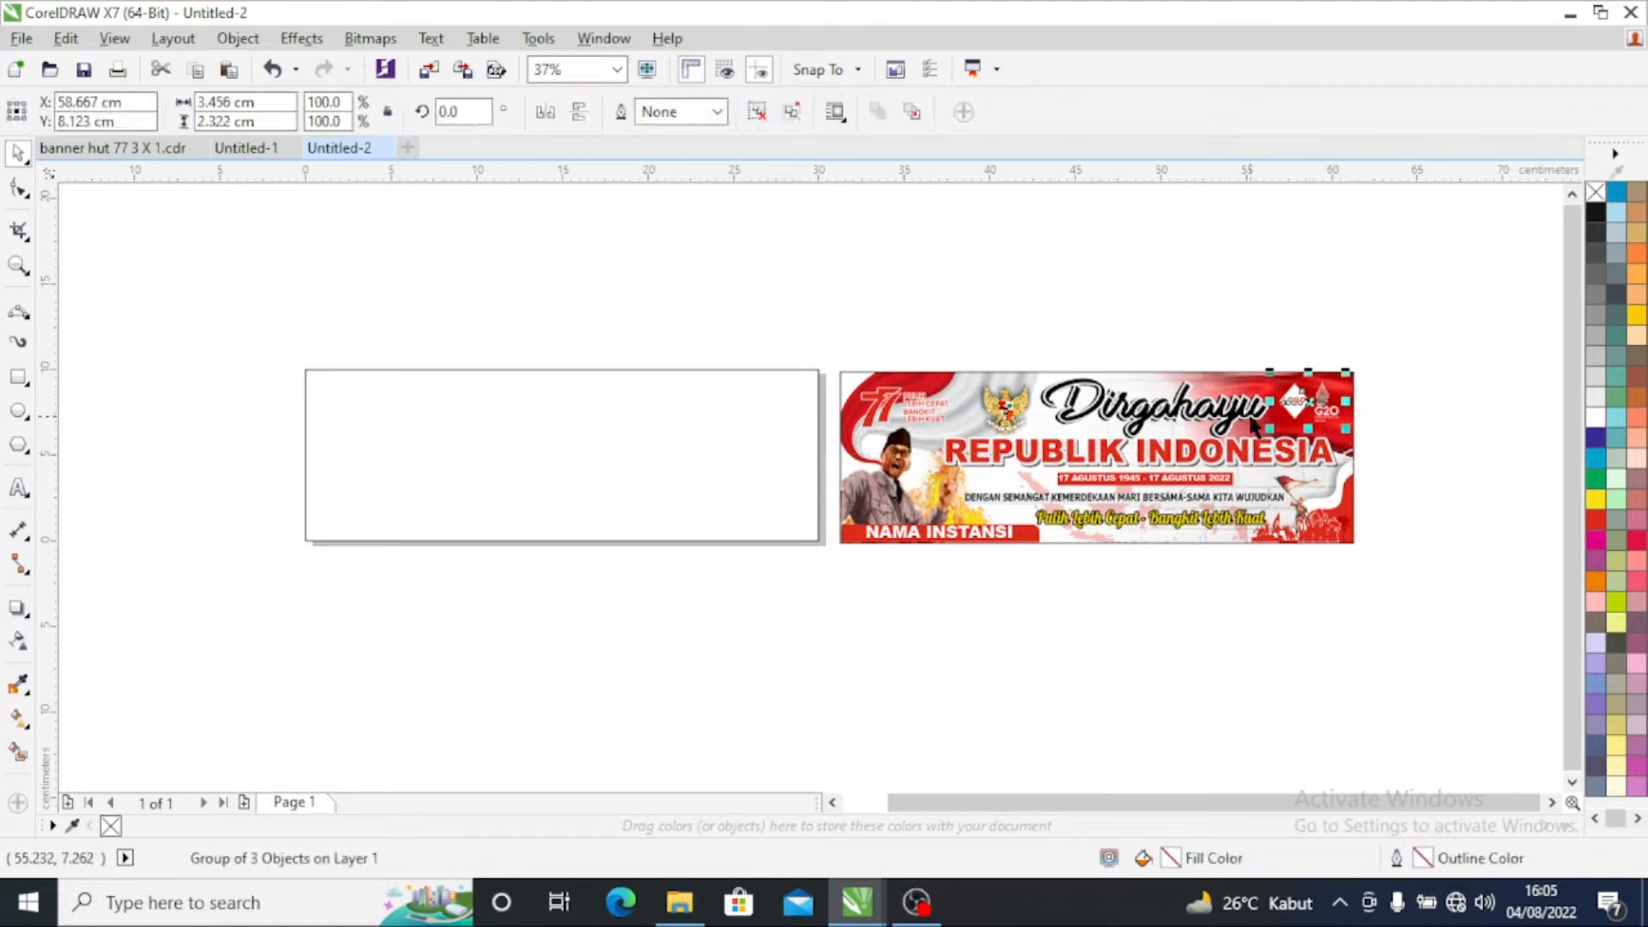
{"action": "left_click_drag", "start_coordinate": [1309, 402], "coordinate": [783, 323]}
{"action": "left_click", "coordinate": [1147, 618]}
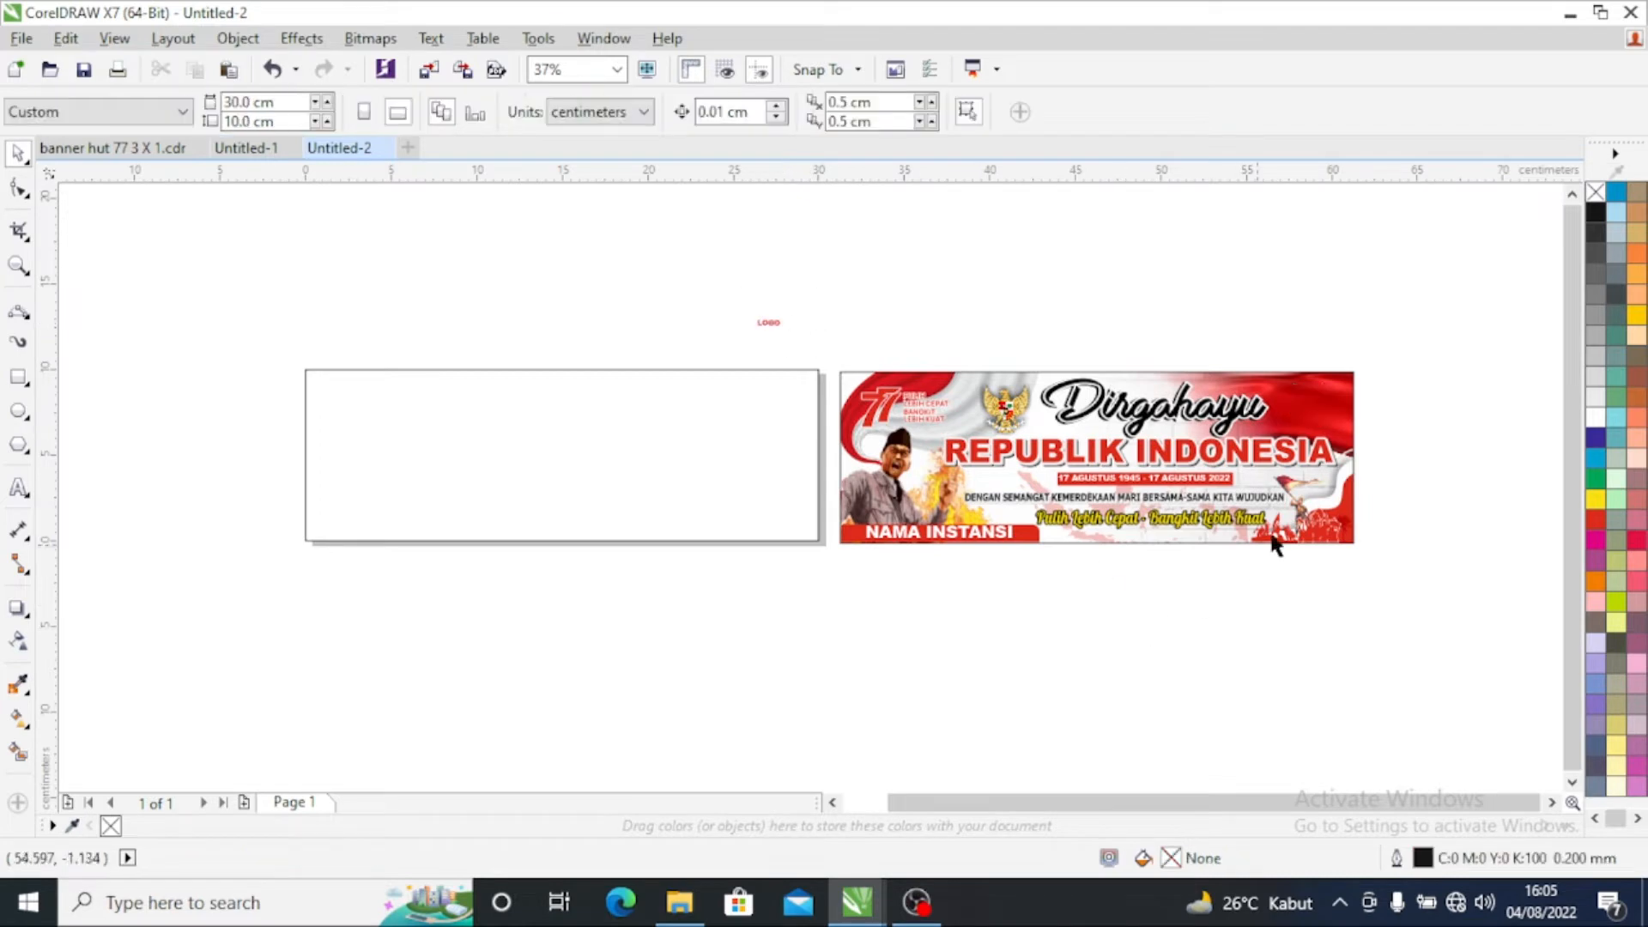
Step: Ungroup the pasted banner so its elements can be moved separately
{"action": "left_click_drag", "start_coordinate": [904, 409], "coordinate": [940, 417]}
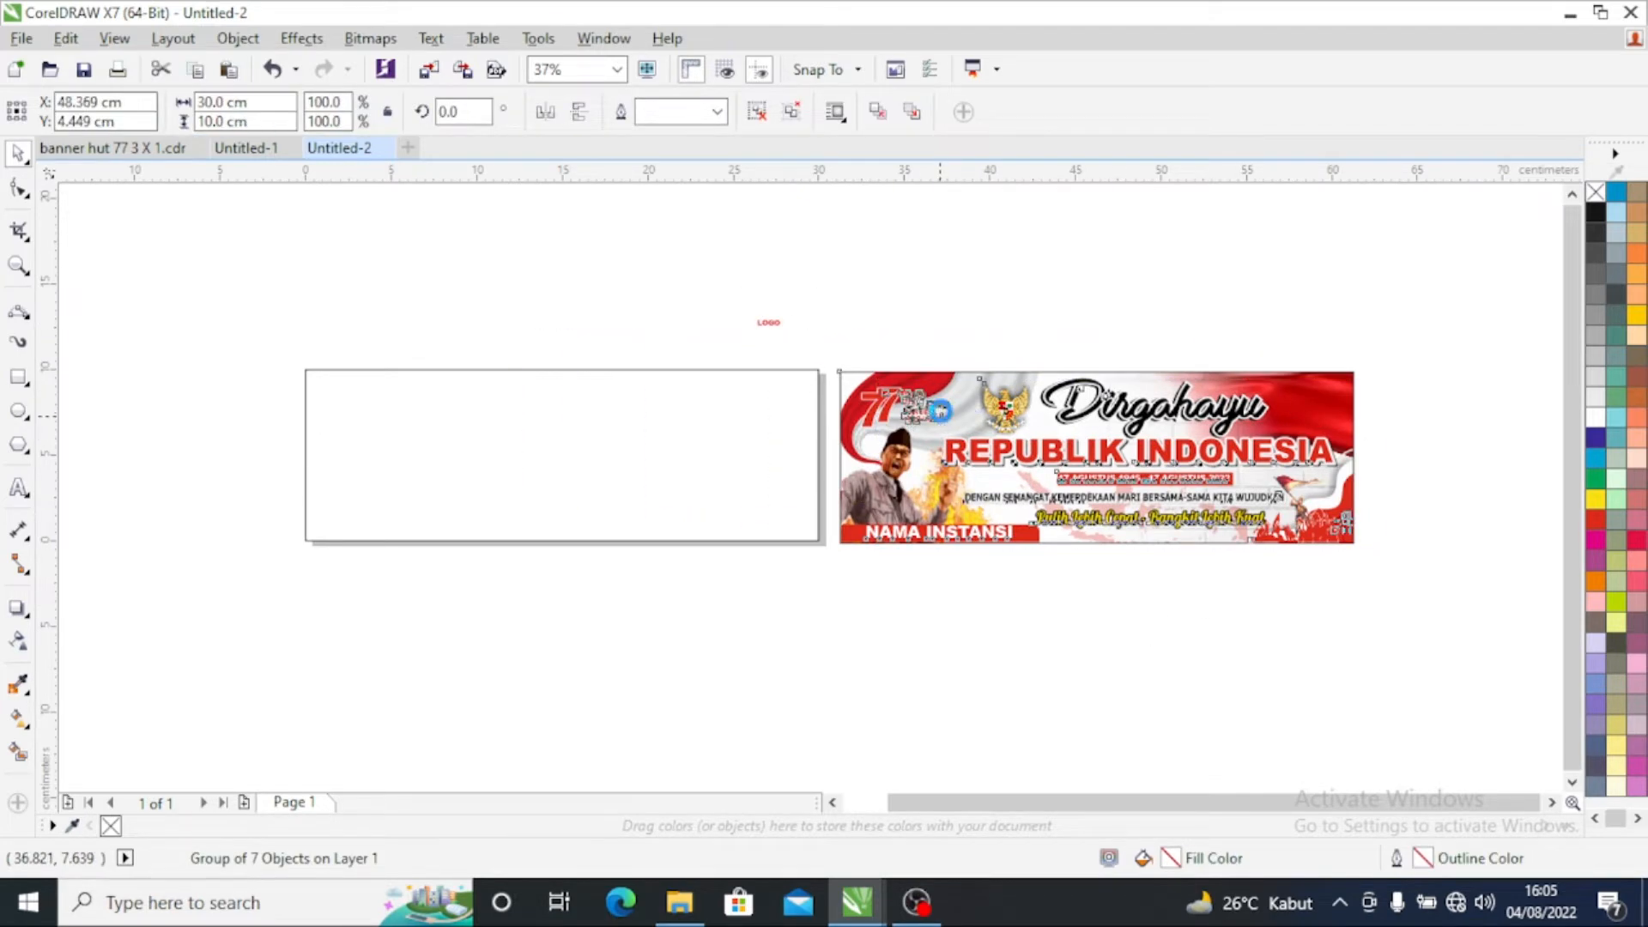
{"action": "left_click", "coordinate": [931, 618]}
{"action": "left_click", "coordinate": [935, 454]}
{"action": "right_click", "coordinate": [936, 454]}
{"action": "left_click", "coordinate": [963, 379]}
{"action": "left_click", "coordinate": [1193, 657]}
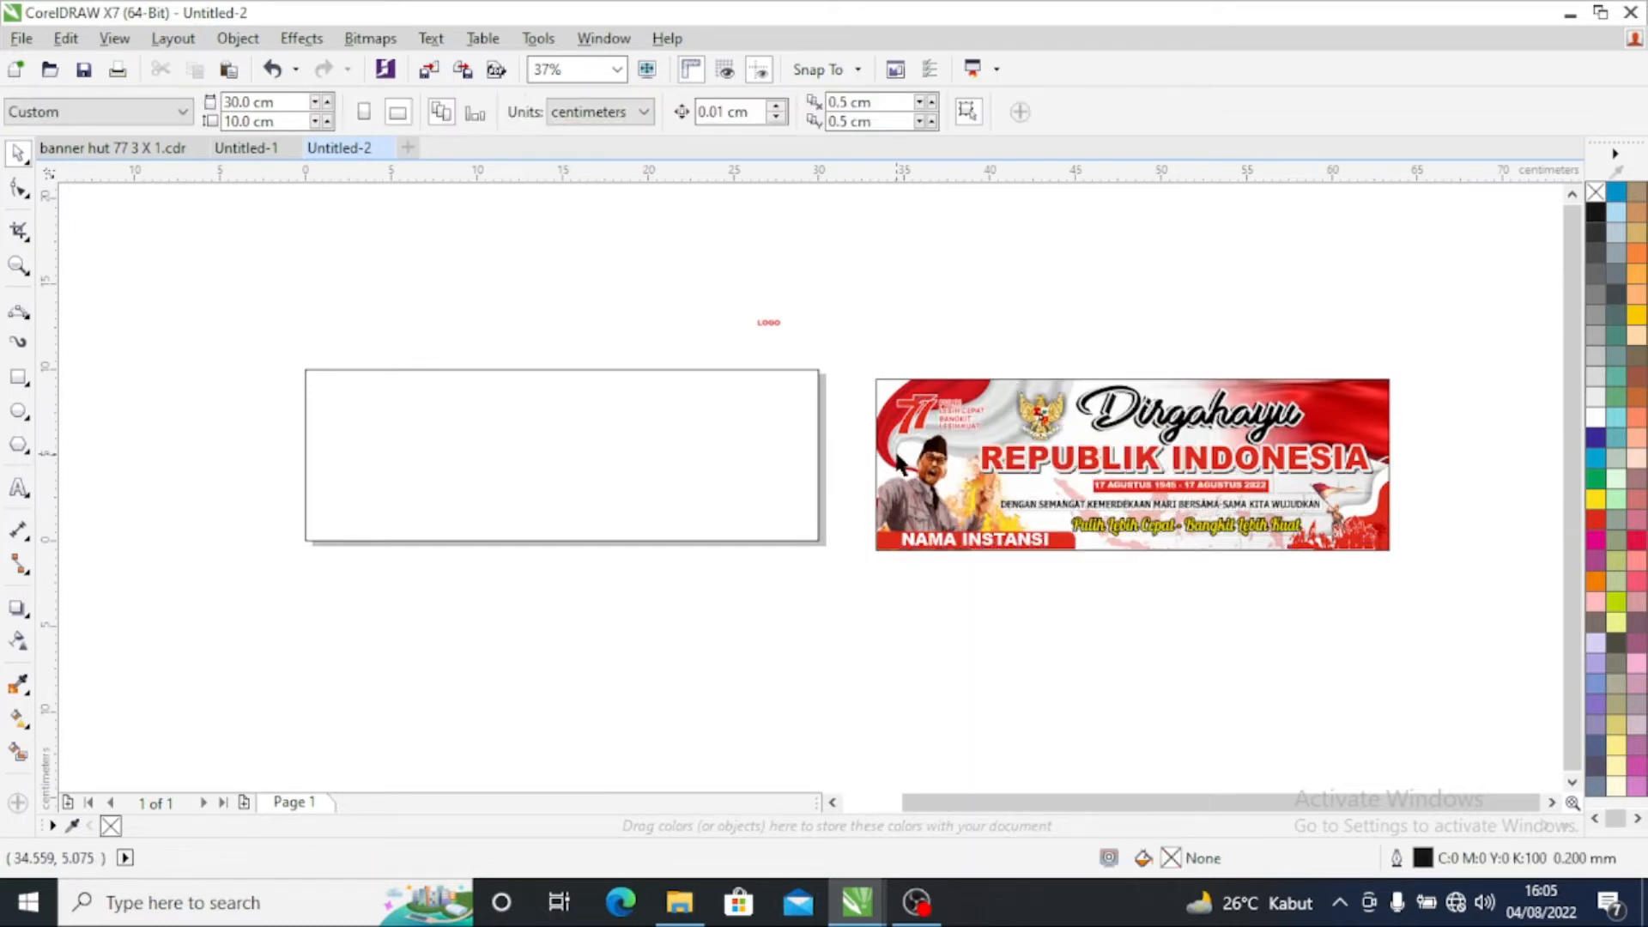
Step: Move the 77 anniversary logo above the page's left corner and the Dirgahayu Republik Indonesia text group below the banner copy
{"action": "left_click_drag", "start_coordinate": [931, 398], "coordinate": [338, 314]}
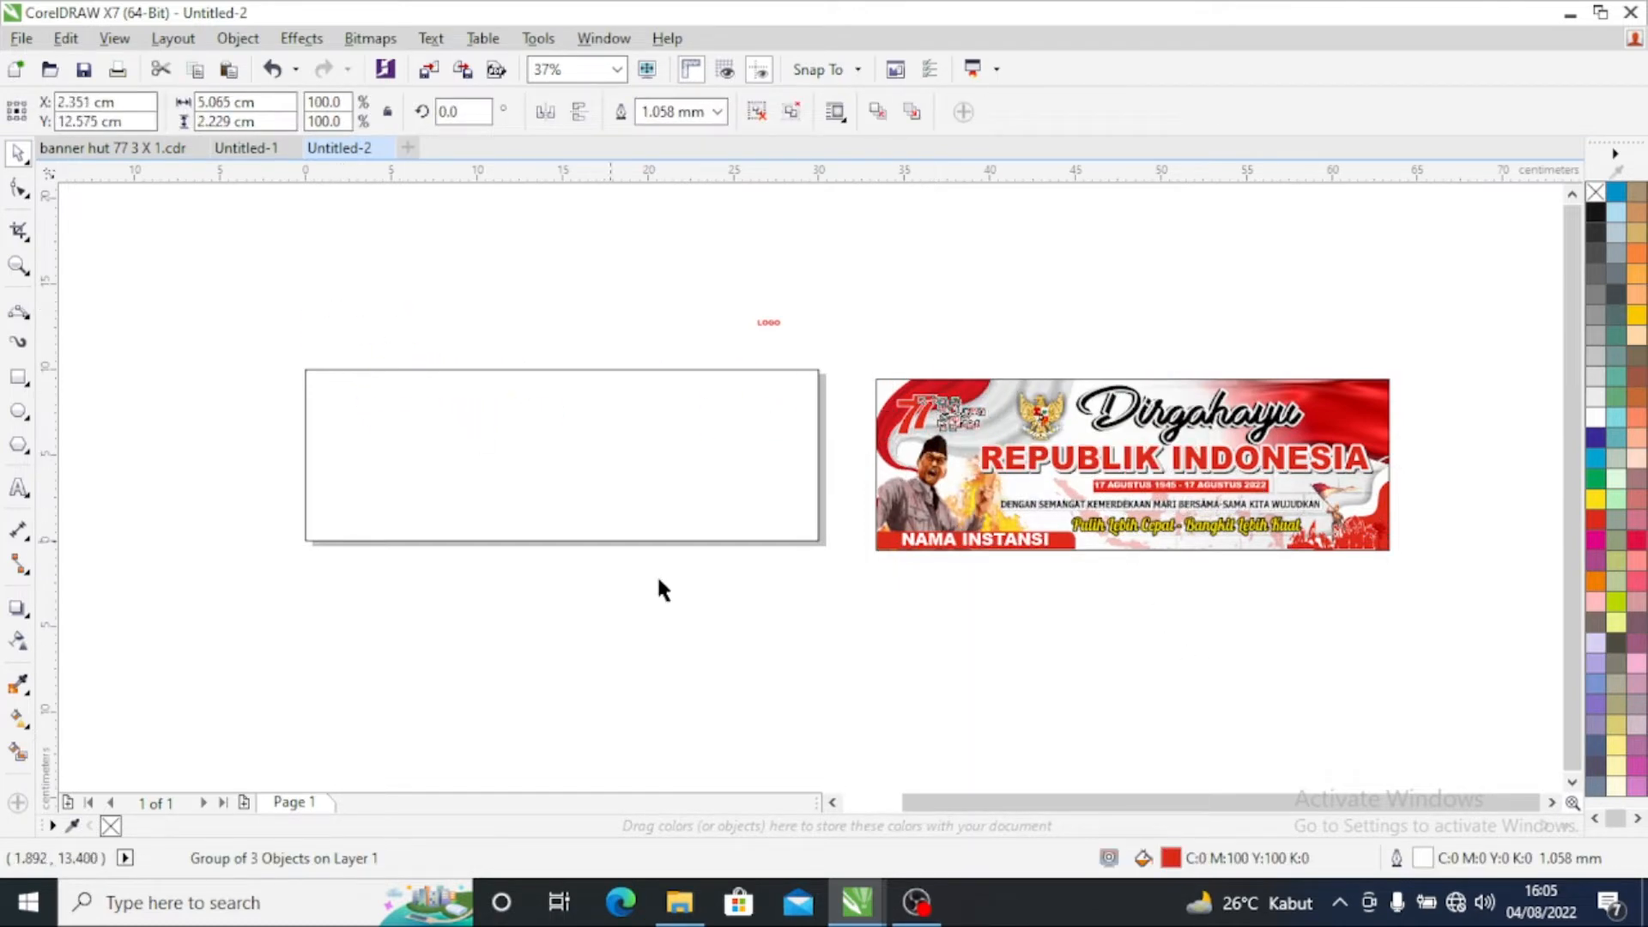
{"action": "left_click", "coordinate": [1022, 633]}
{"action": "left_click_drag", "start_coordinate": [1141, 471], "coordinate": [1150, 644]}
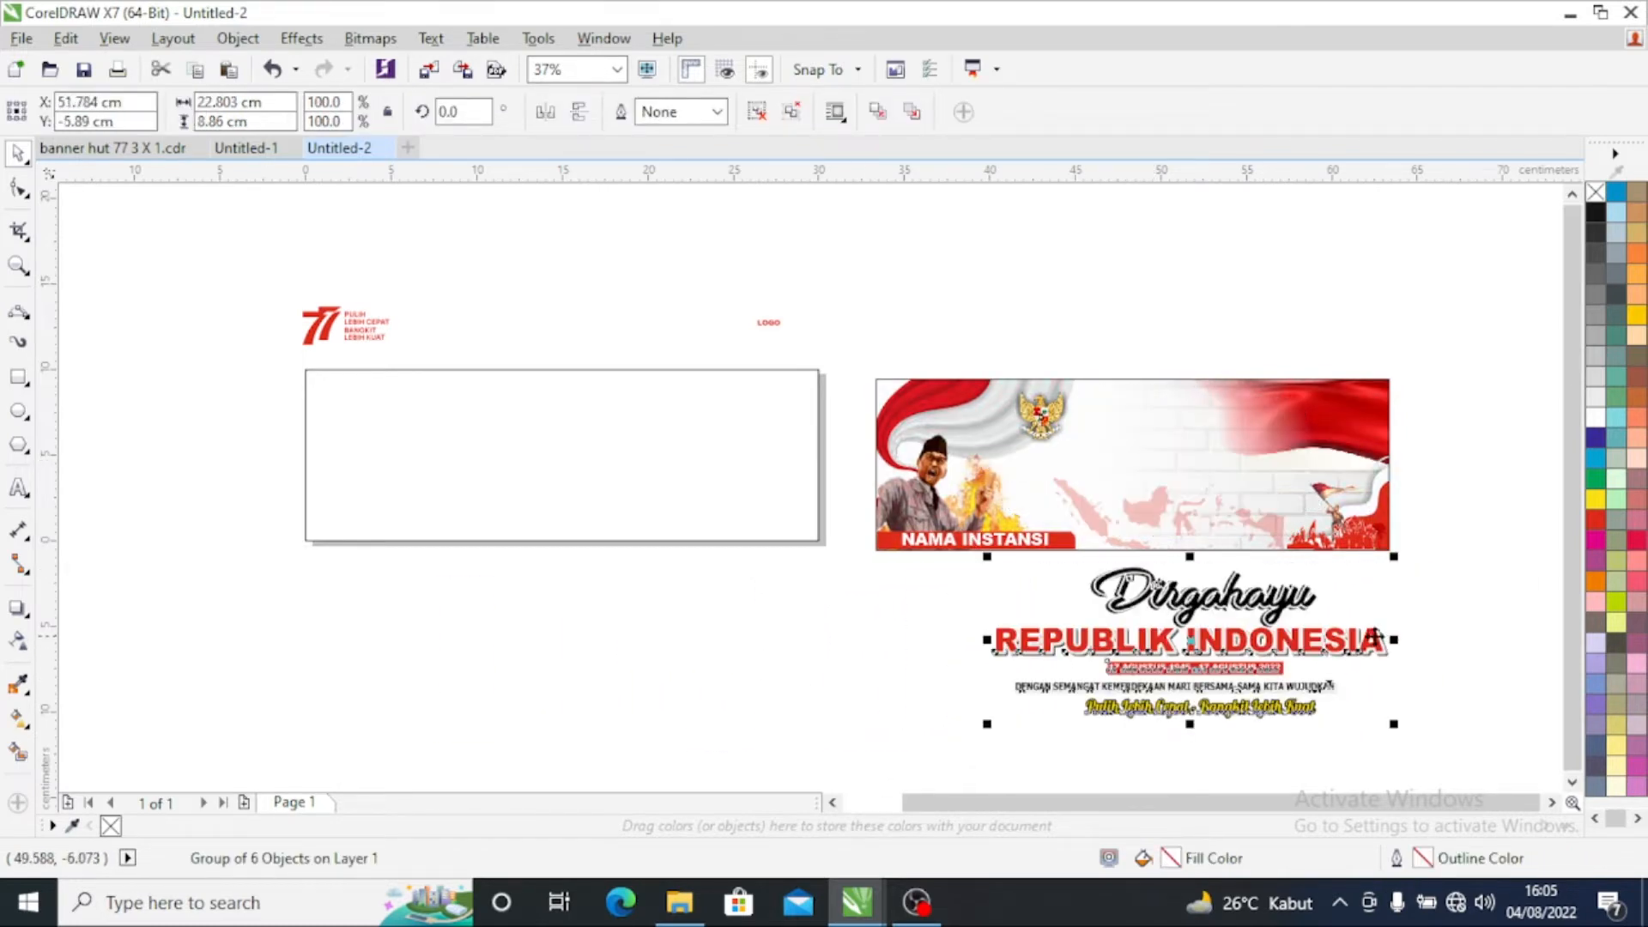
{"action": "left_click", "coordinate": [1341, 611]}
Step: Move the NAMA INSTANSI label below the text group and the Garuda emblem beside the 77 logo above the page
{"action": "left_click_drag", "start_coordinate": [952, 549], "coordinate": [1044, 764]}
{"action": "left_click", "coordinate": [1414, 726]}
{"action": "left_click", "coordinate": [1111, 463]}
{"action": "left_click", "coordinate": [1048, 434], "text": "ctrl"}
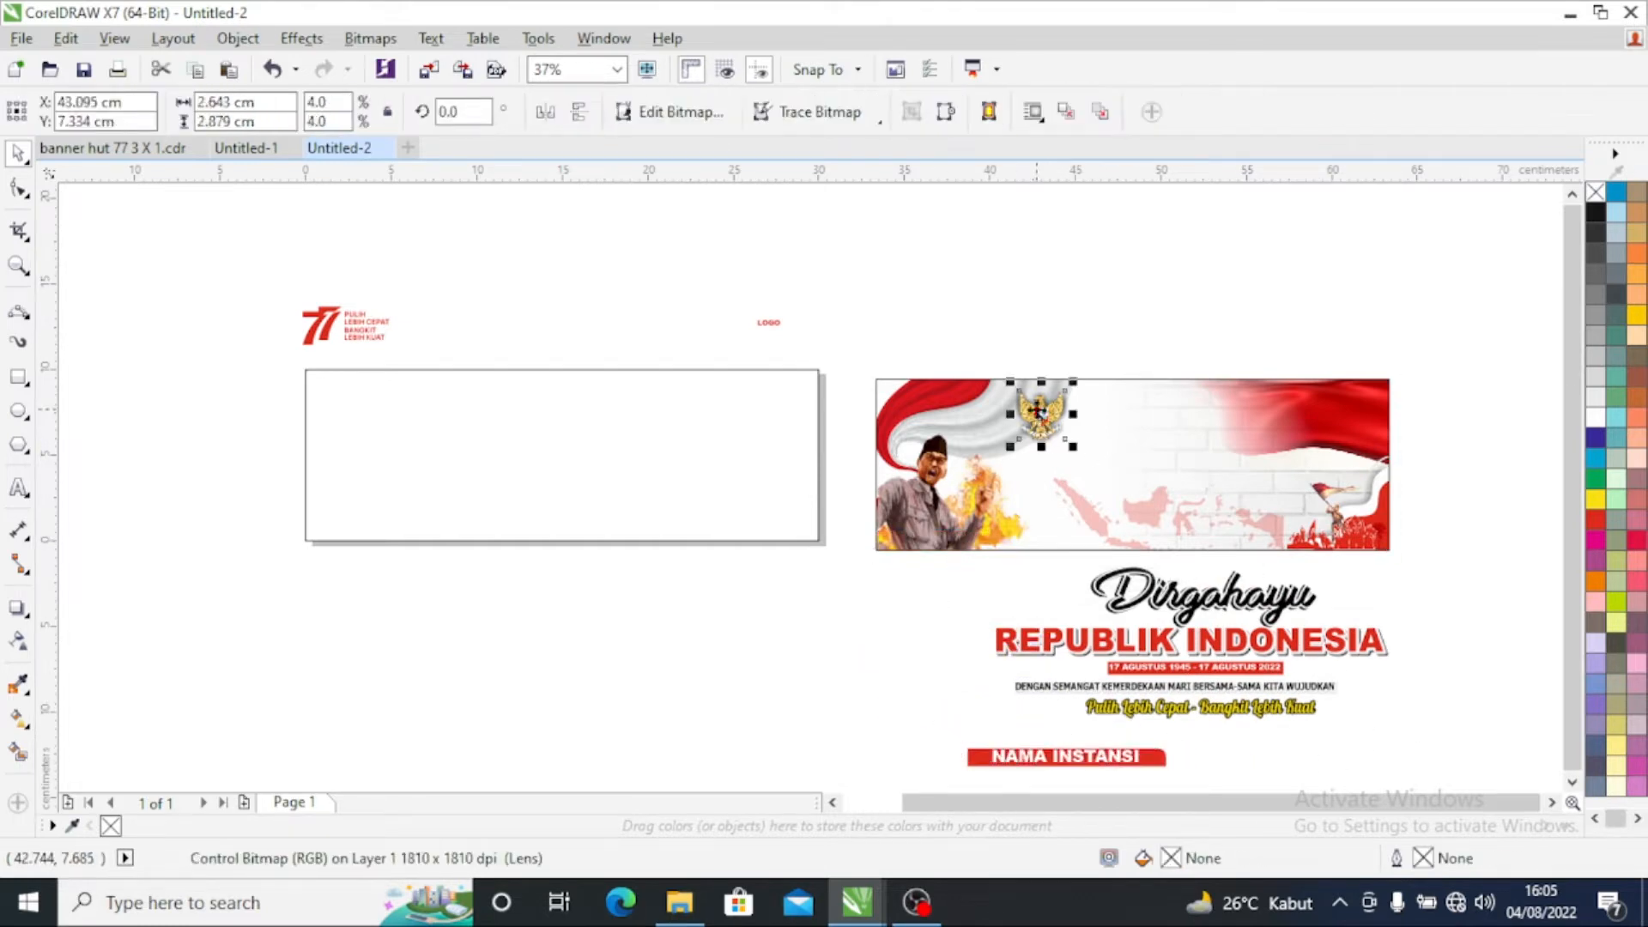
{"action": "left_click_drag", "start_coordinate": [1048, 434], "coordinate": [444, 326]}
{"action": "left_click", "coordinate": [784, 636]}
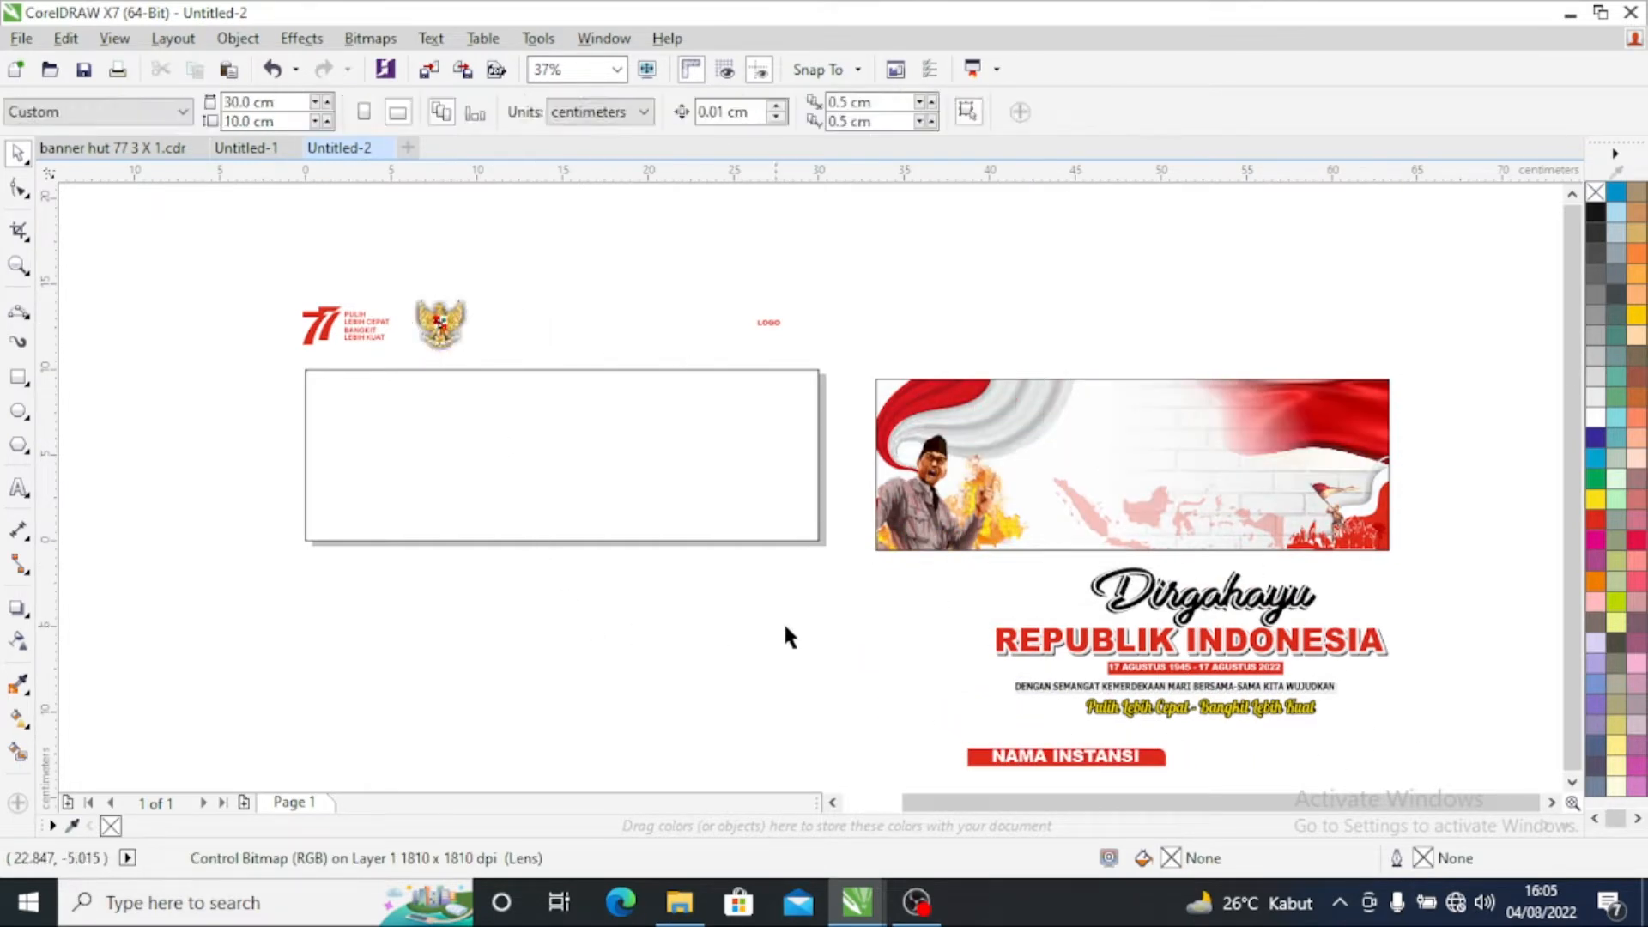
Step: Extract the contents of the banner copy's PowerClip rectangle
{"action": "left_click", "coordinate": [1104, 482]}
{"action": "right_click", "coordinate": [1091, 491]}
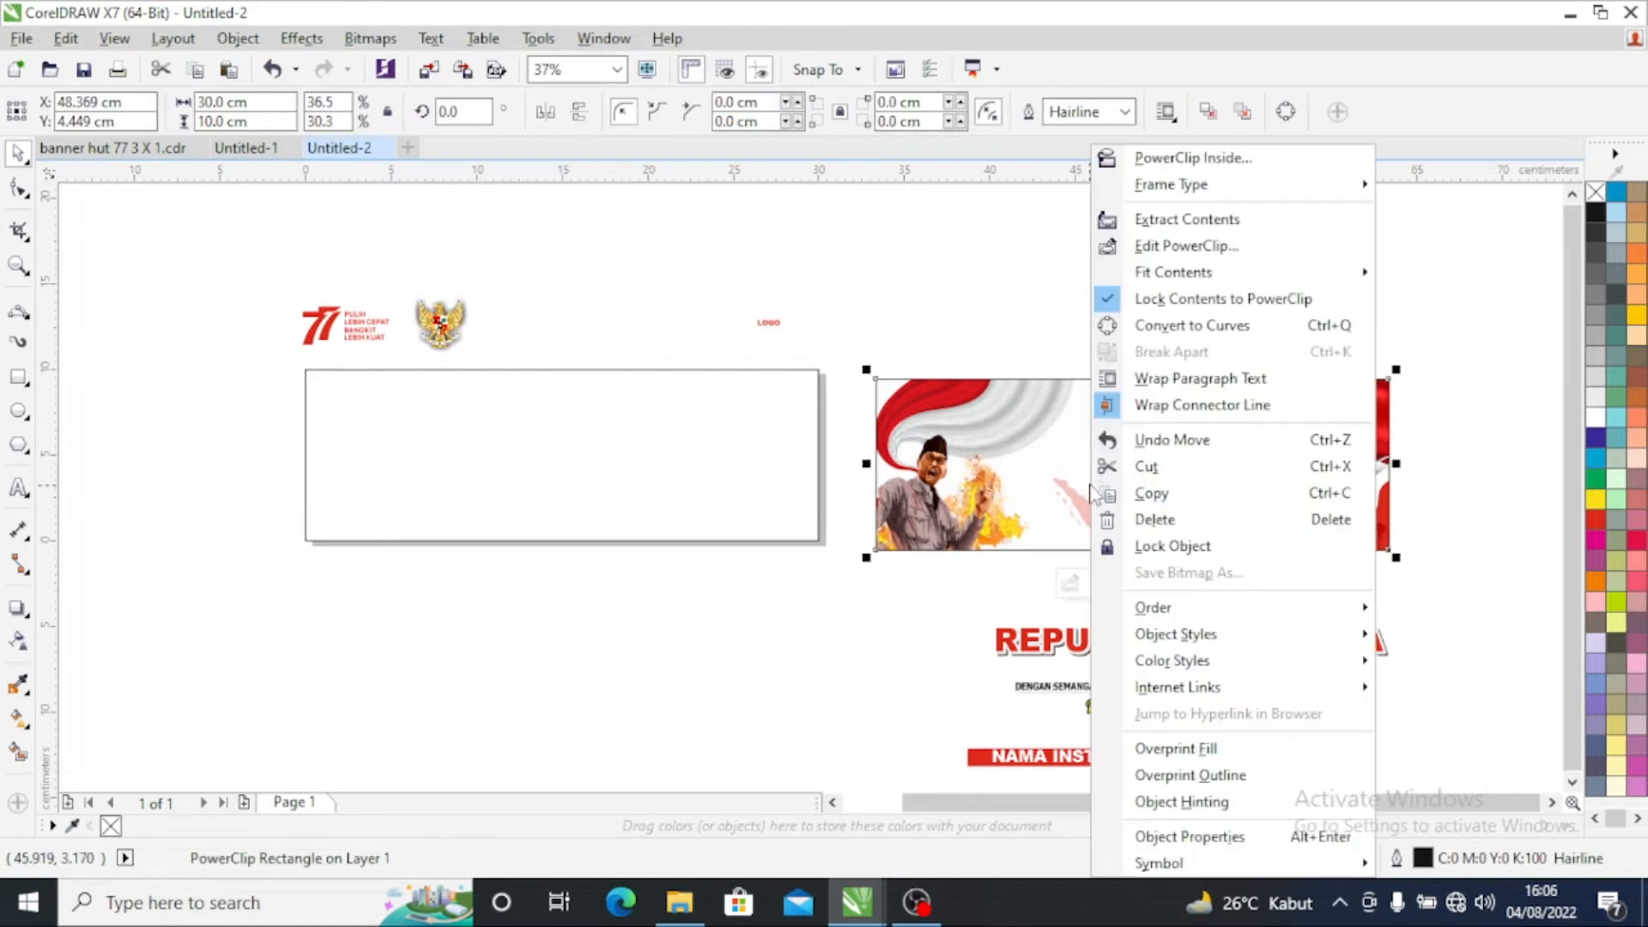
{"action": "left_click", "coordinate": [1138, 221]}
{"action": "left_click", "coordinate": [1140, 266]}
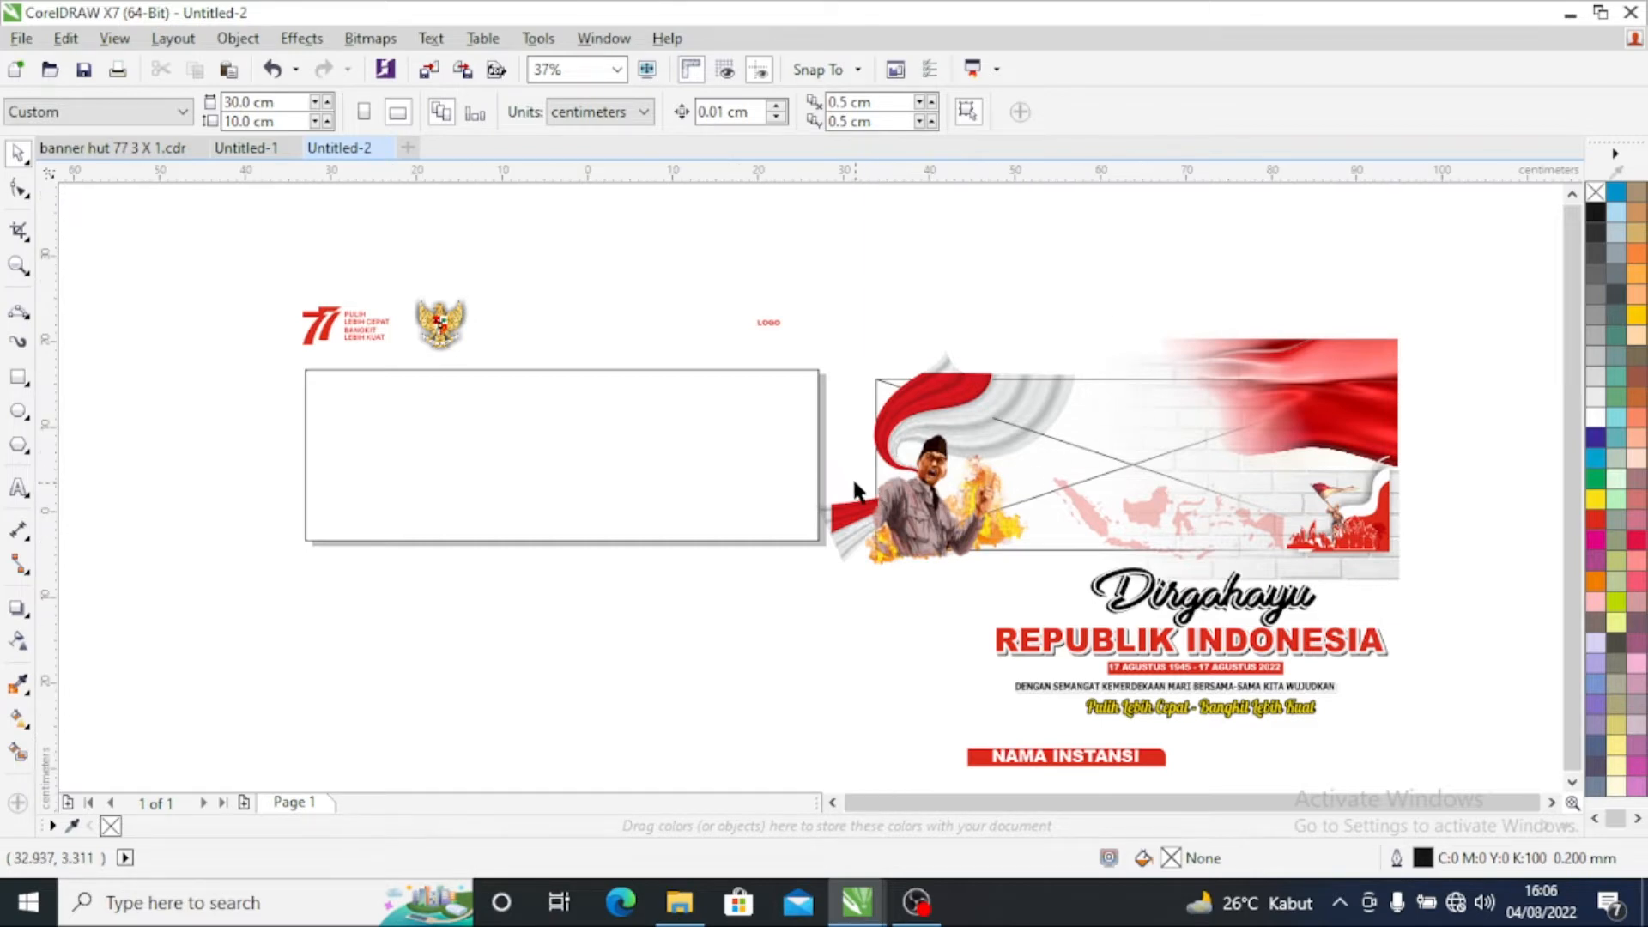
{"action": "scroll", "coordinate": [866, 485], "scroll_direction": "down", "scroll_amount": 1}
{"action": "scroll", "coordinate": [899, 474], "scroll_direction": "up", "scroll_amount": 1}
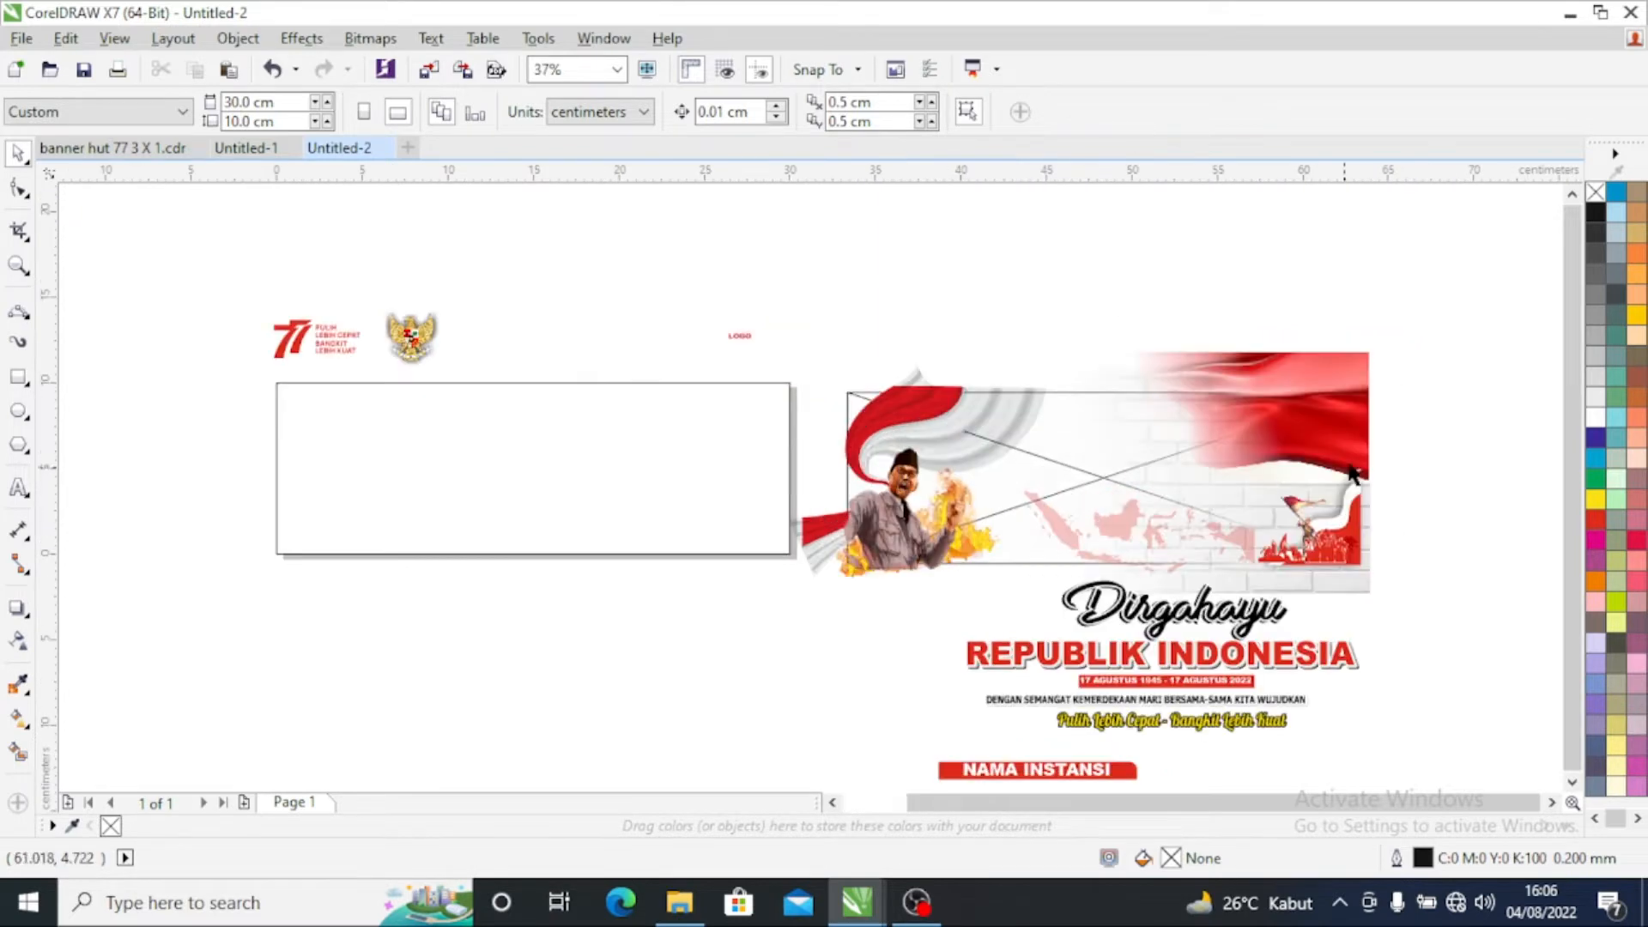
Step: Move the red flag bitmap above the emptied frame, and the man's picture with its flames below the frame's left end
{"action": "left_click", "coordinate": [1337, 400]}
{"action": "left_click_drag", "start_coordinate": [1336, 396], "coordinate": [1337, 269]}
{"action": "key", "text": "Escape"}
{"action": "left_click_drag", "start_coordinate": [923, 480], "coordinate": [890, 645]}
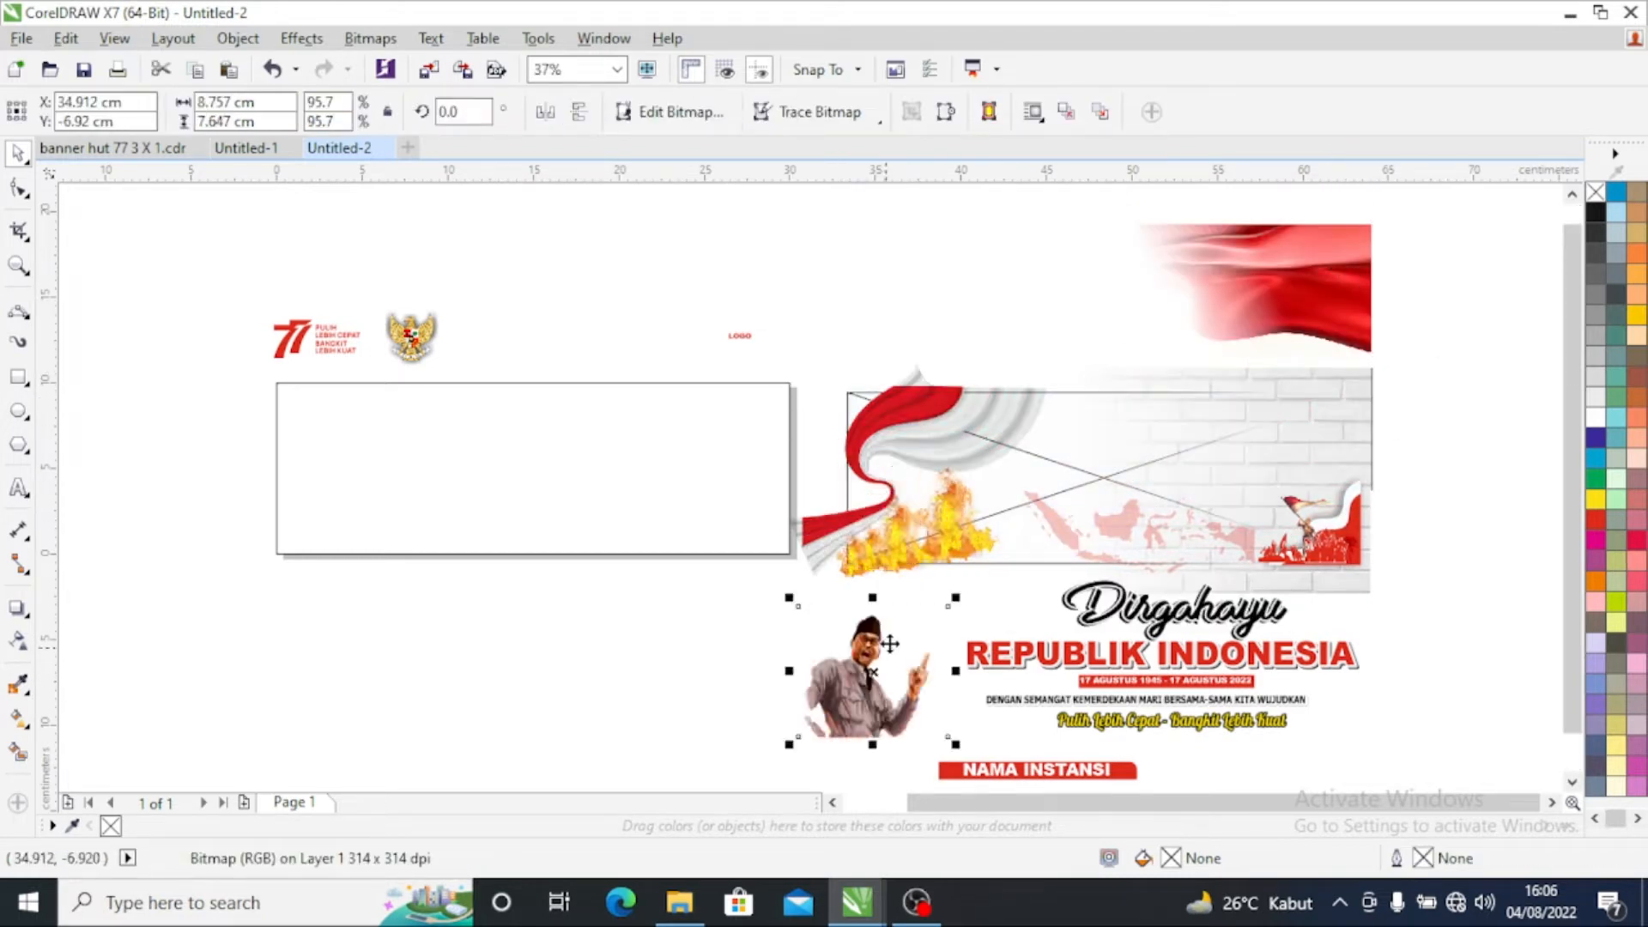
{"action": "left_click_drag", "start_coordinate": [896, 548], "coordinate": [834, 717]}
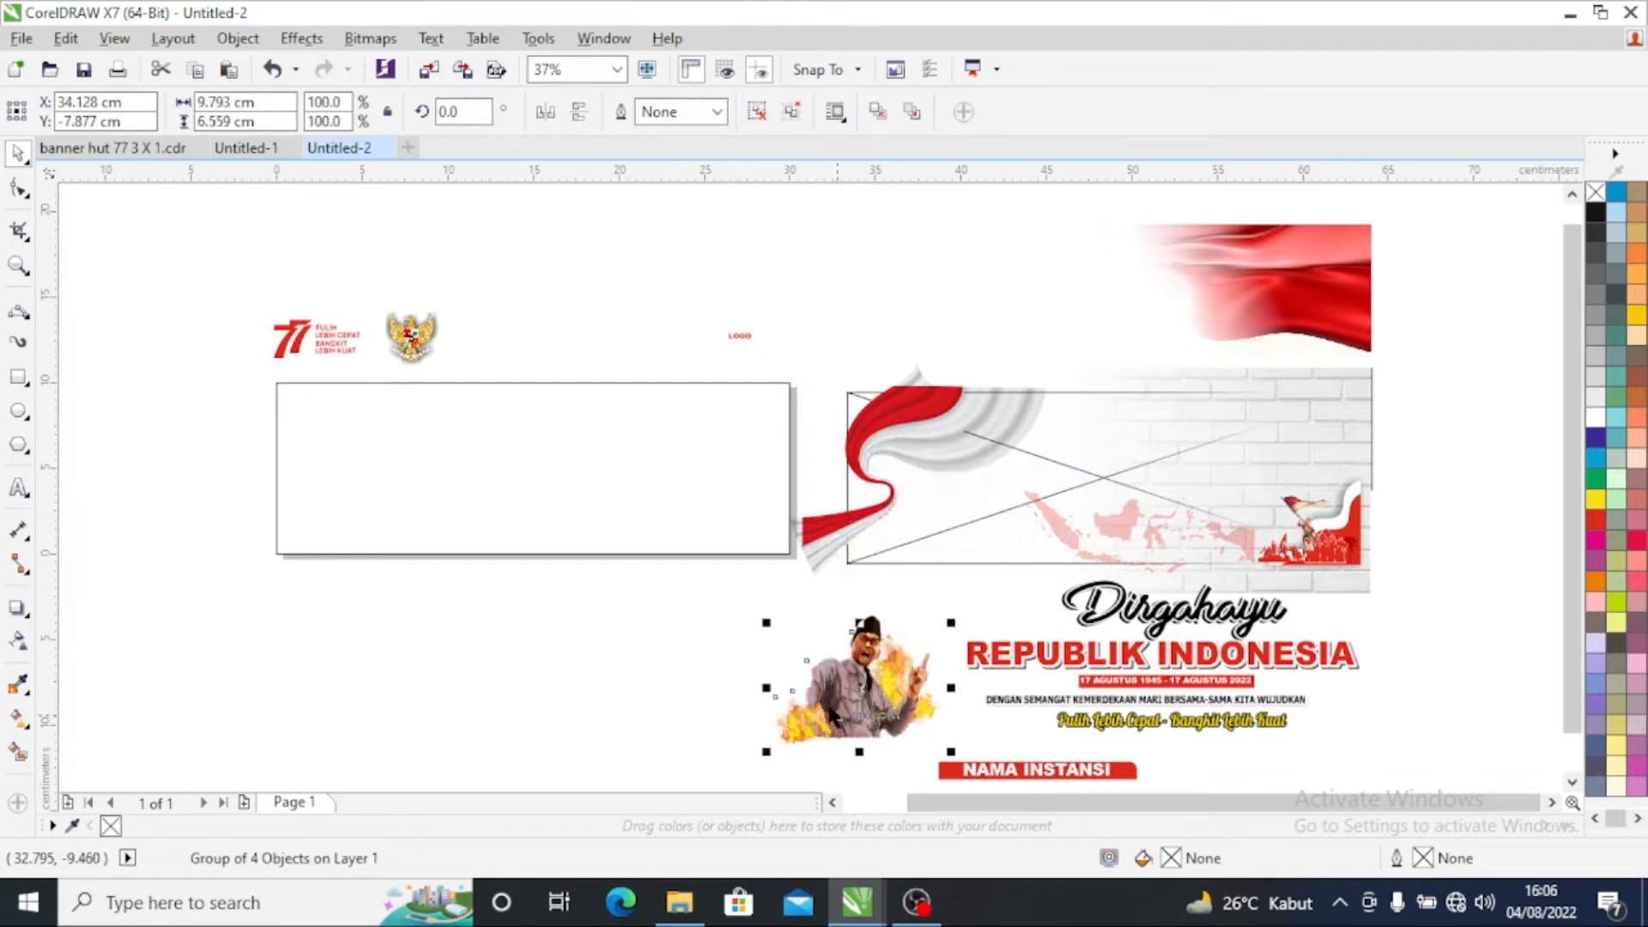
{"action": "key", "text": "Escape"}
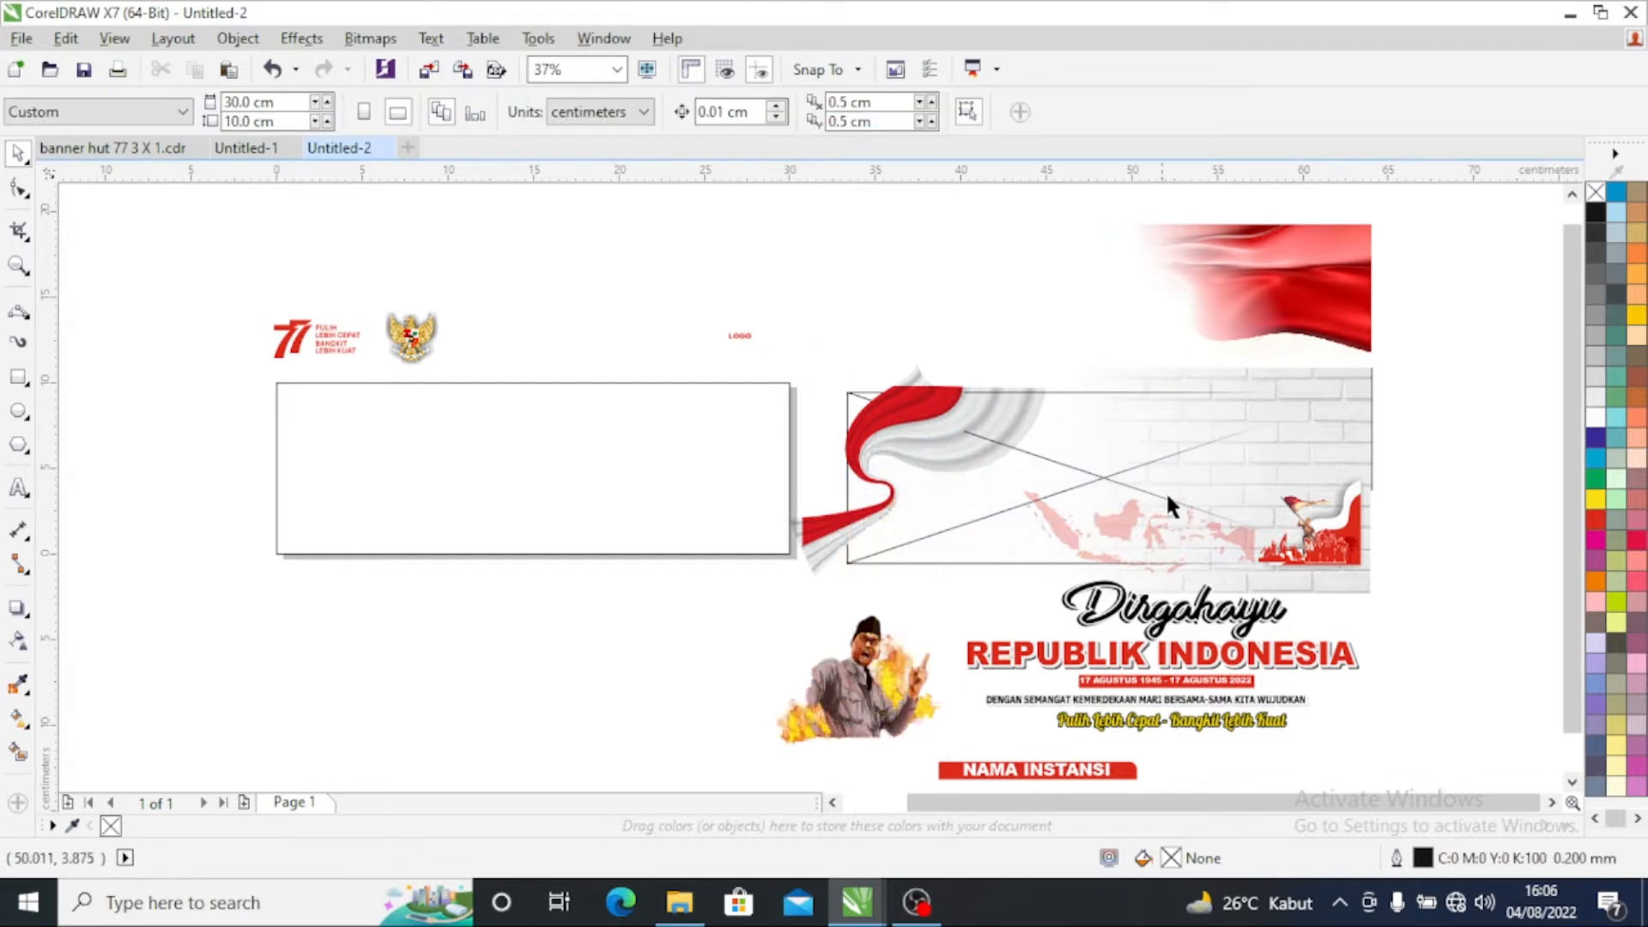
Step: Group the three flag-bearer and crowd objects in the frame's lower-right corner and move them beside the text group below
{"action": "left_click_drag", "start_coordinate": [1414, 611], "coordinate": [1239, 452]}
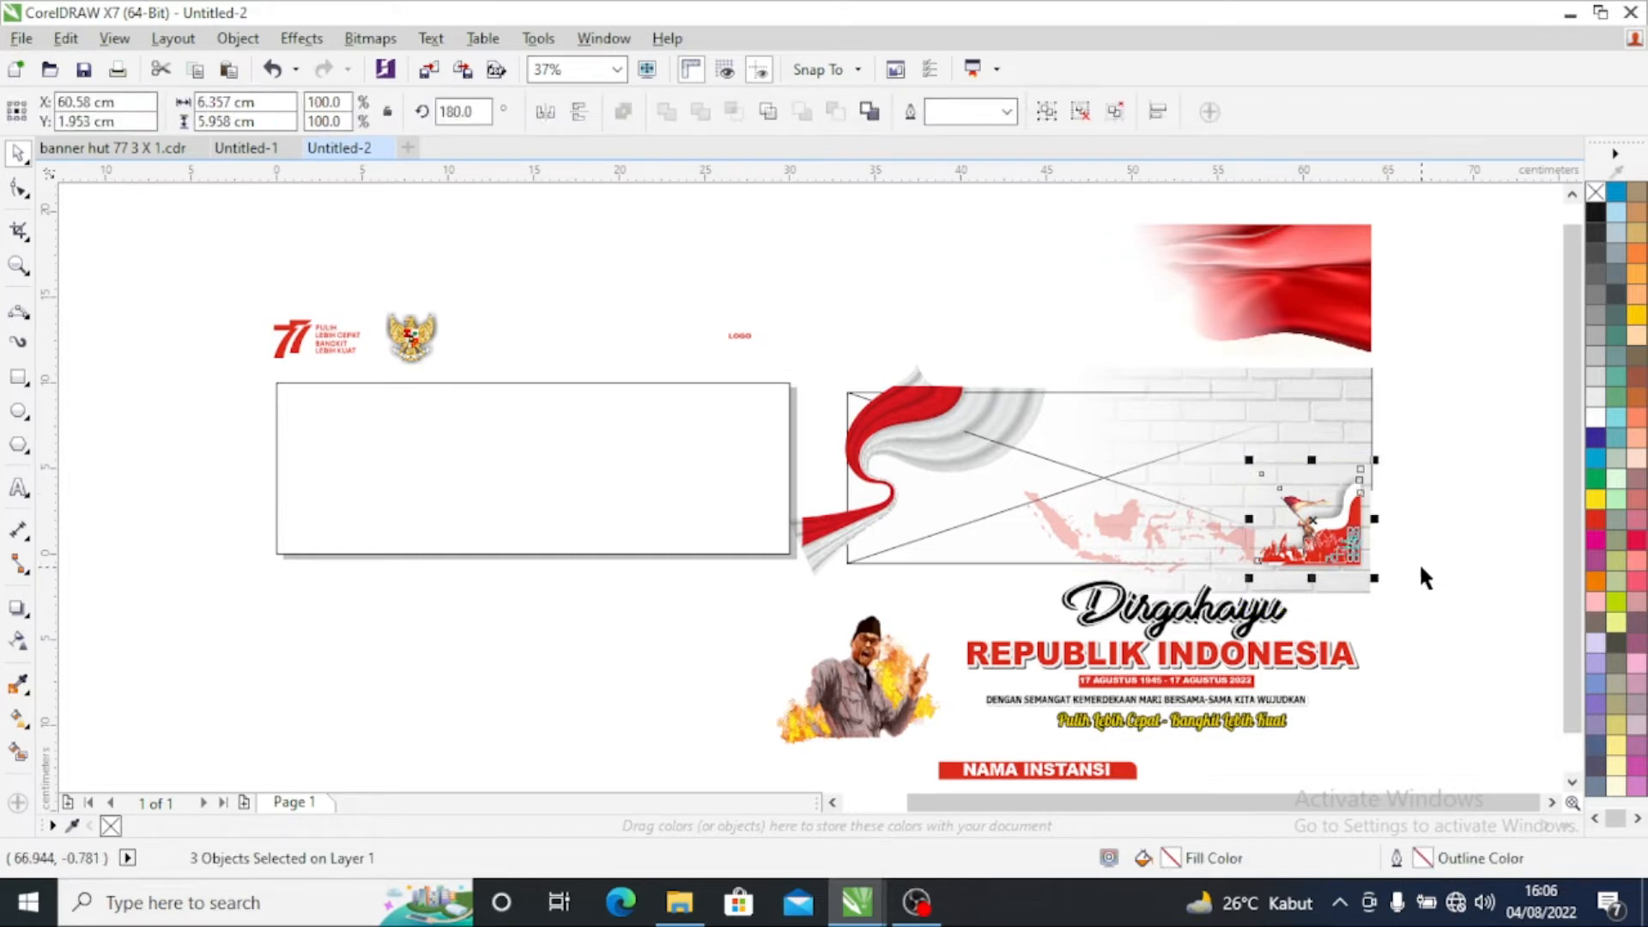
{"action": "key", "text": "ctrl+g"}
{"action": "left_click", "coordinate": [1420, 564]}
{"action": "left_click_drag", "start_coordinate": [1312, 539], "coordinate": [1418, 698]}
{"action": "left_click", "coordinate": [1418, 507]}
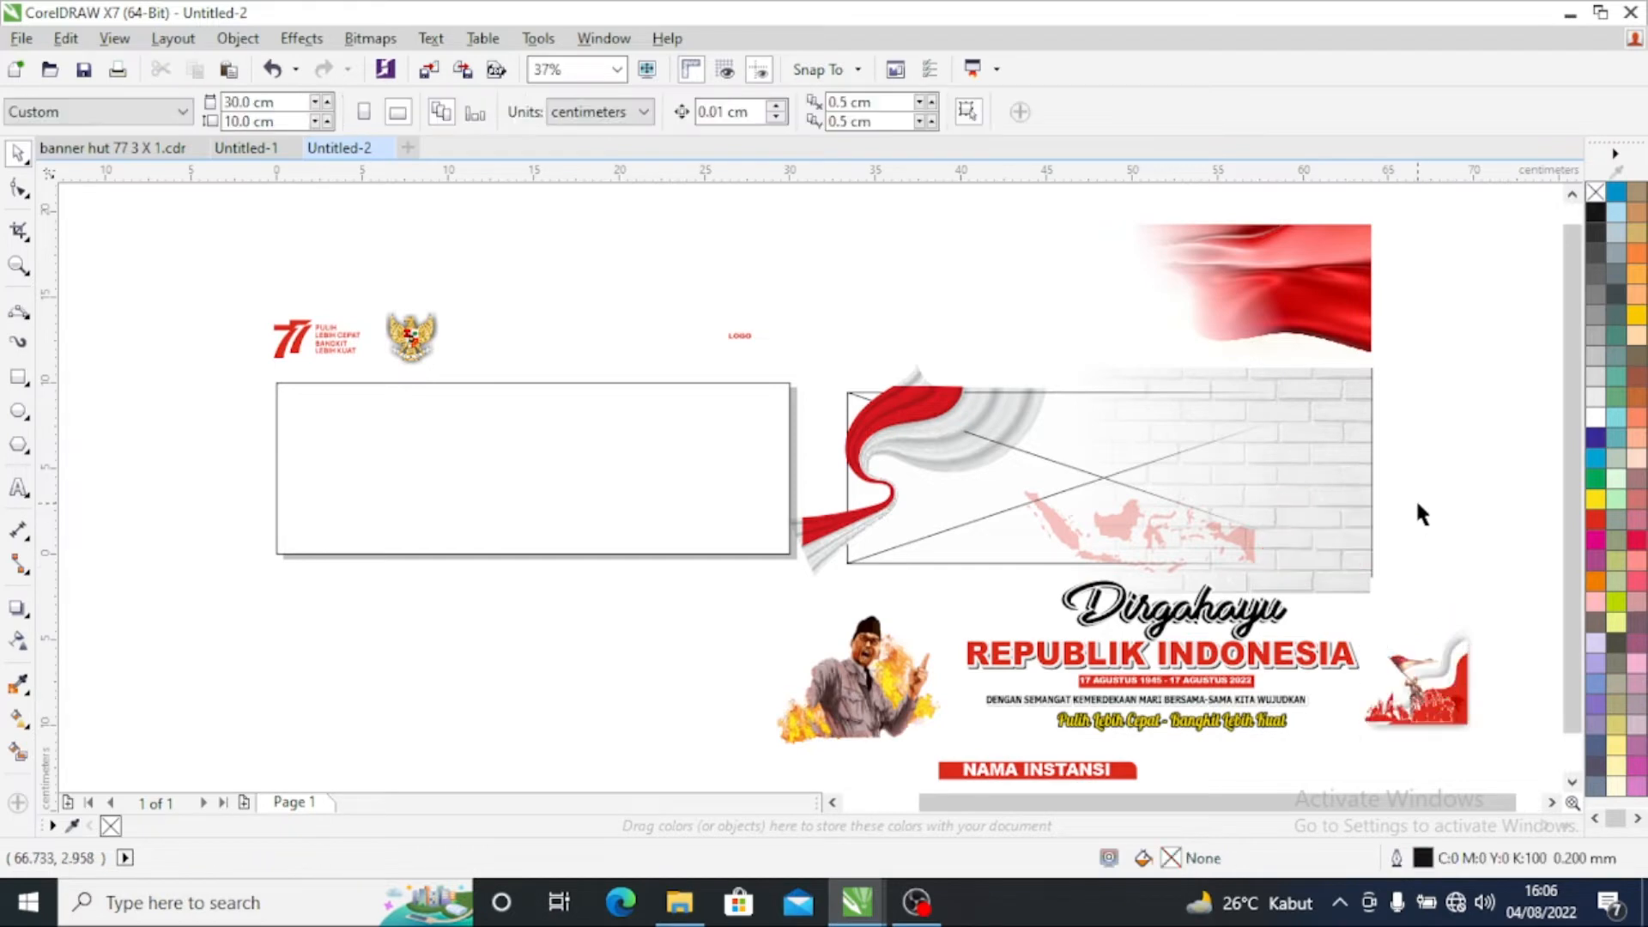
Step: Move the Indonesia map and the brick wall bitmap out of the frame to below the blank page
{"action": "left_click_drag", "start_coordinate": [1108, 529], "coordinate": [569, 697]}
{"action": "left_click", "coordinate": [1463, 545]}
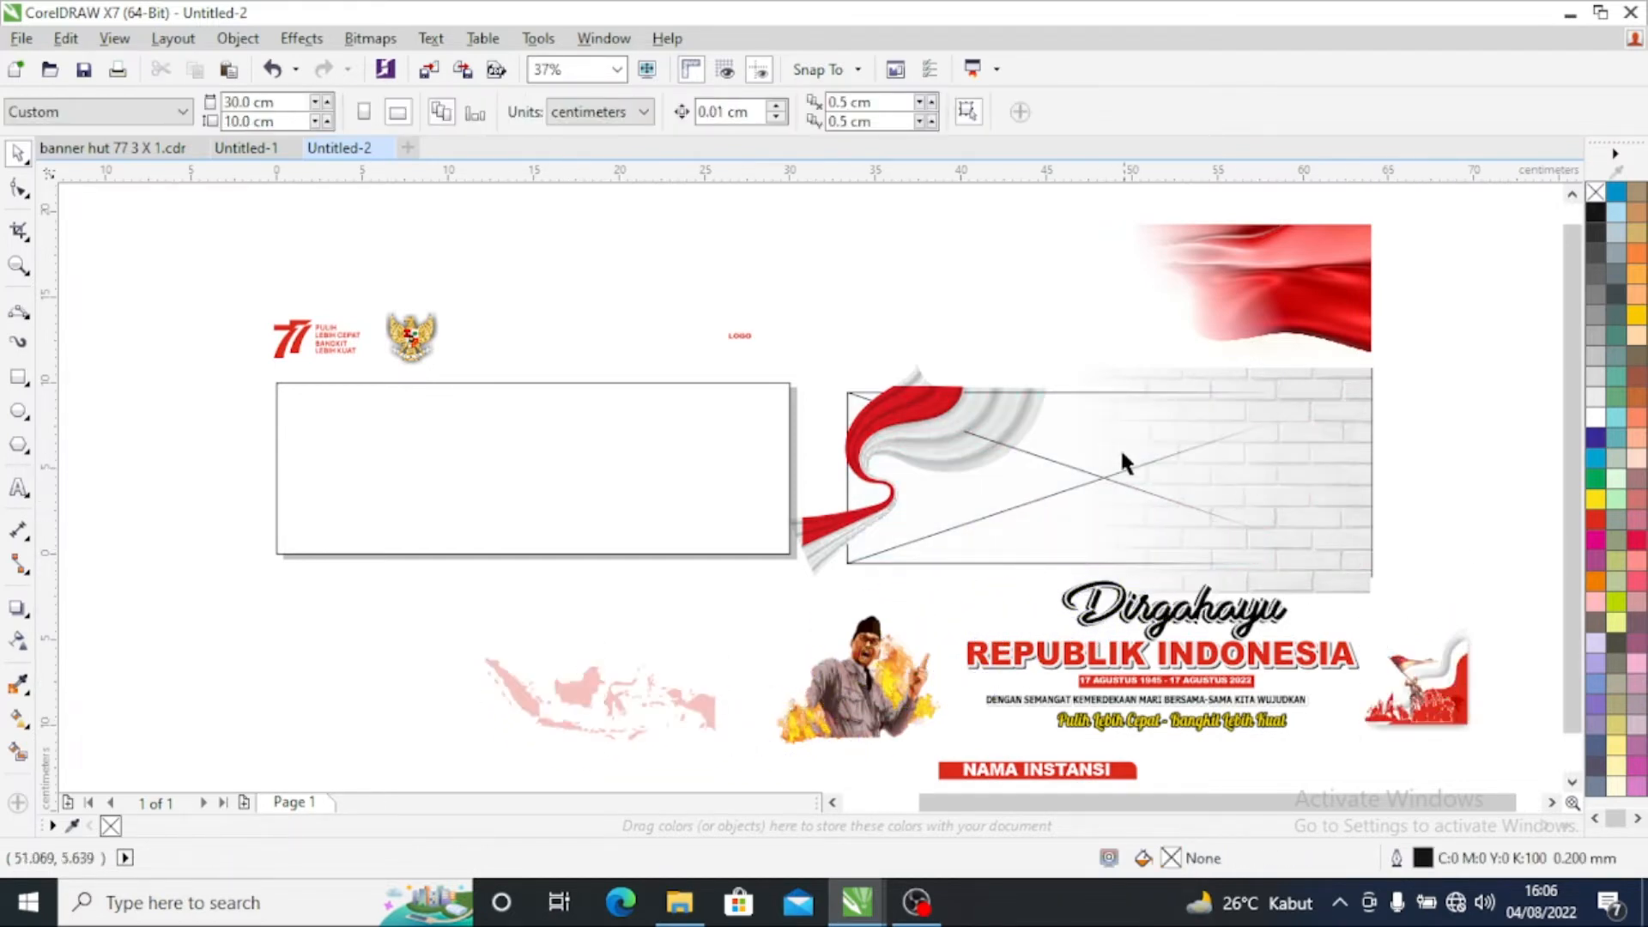
{"action": "left_click_drag", "start_coordinate": [1321, 494], "coordinate": [434, 701]}
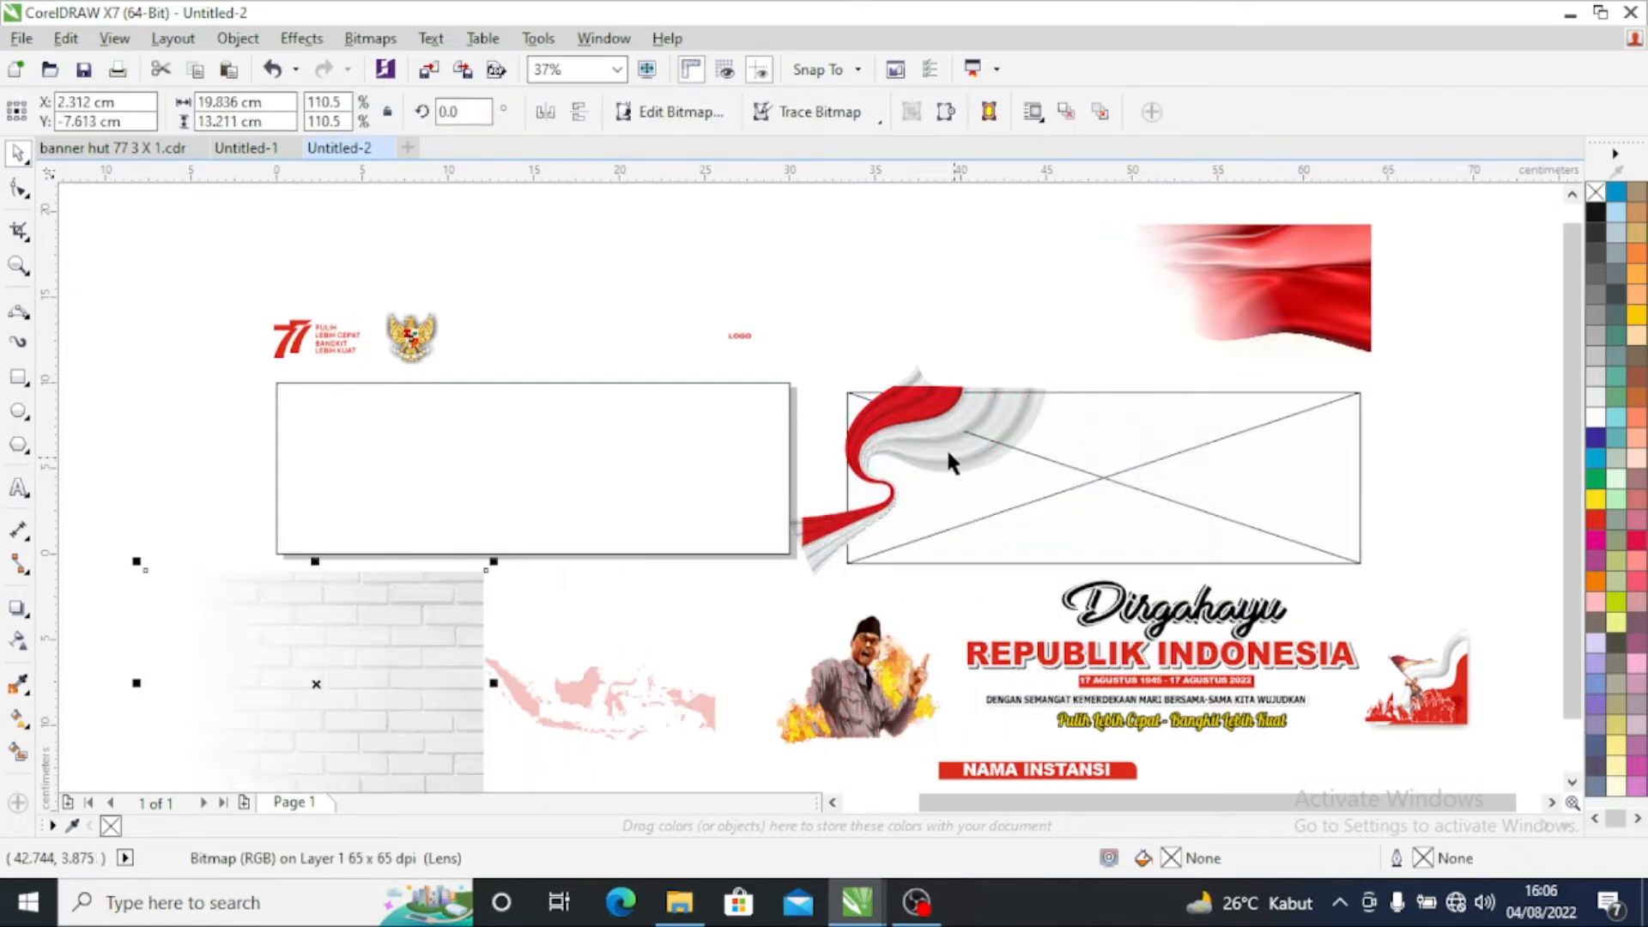
Step: Move the LOGO group beside the Garuda emblem and the red-and-white flag ribbon above the empty frame
{"action": "left_click_drag", "start_coordinate": [739, 335], "coordinate": [461, 335]}
{"action": "left_click", "coordinate": [589, 316]}
{"action": "left_click_drag", "start_coordinate": [778, 349], "coordinate": [1085, 592]}
{"action": "left_click", "coordinate": [954, 300]}
{"action": "left_click", "coordinate": [938, 426]}
{"action": "left_click_drag", "start_coordinate": [941, 418], "coordinate": [1027, 232]}
{"action": "left_click", "coordinate": [1449, 429]}
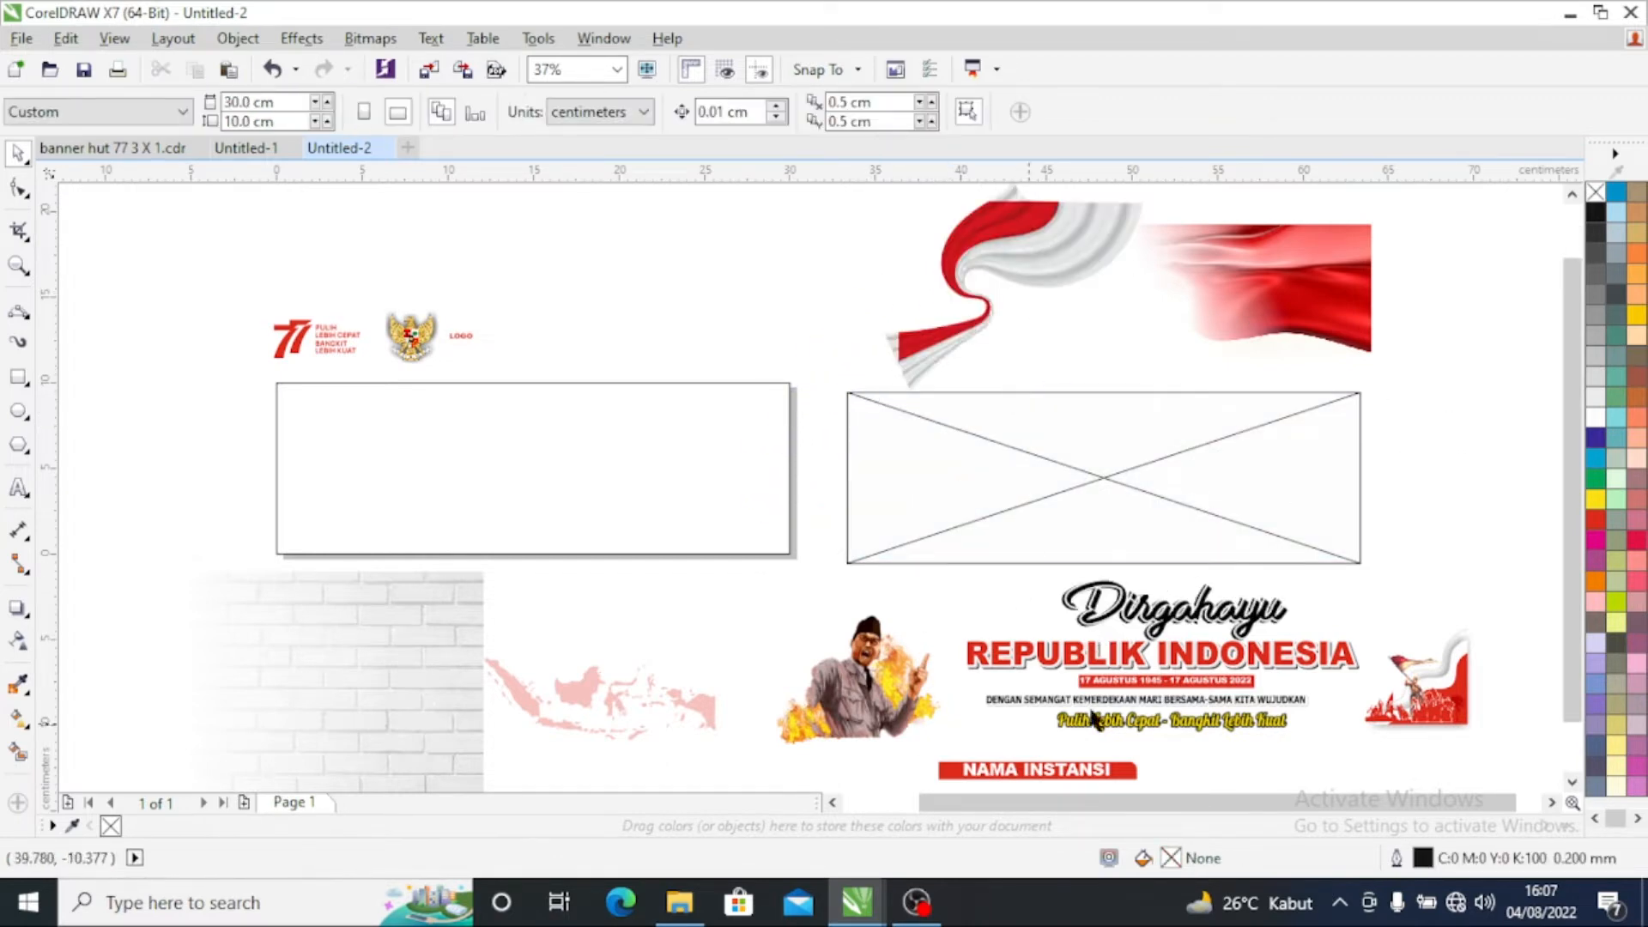
Step: Place the brick wall bitmap over the right half of the page and PowerClip it inside the page rectangle
{"action": "left_click_drag", "start_coordinate": [369, 678], "coordinate": [677, 463]}
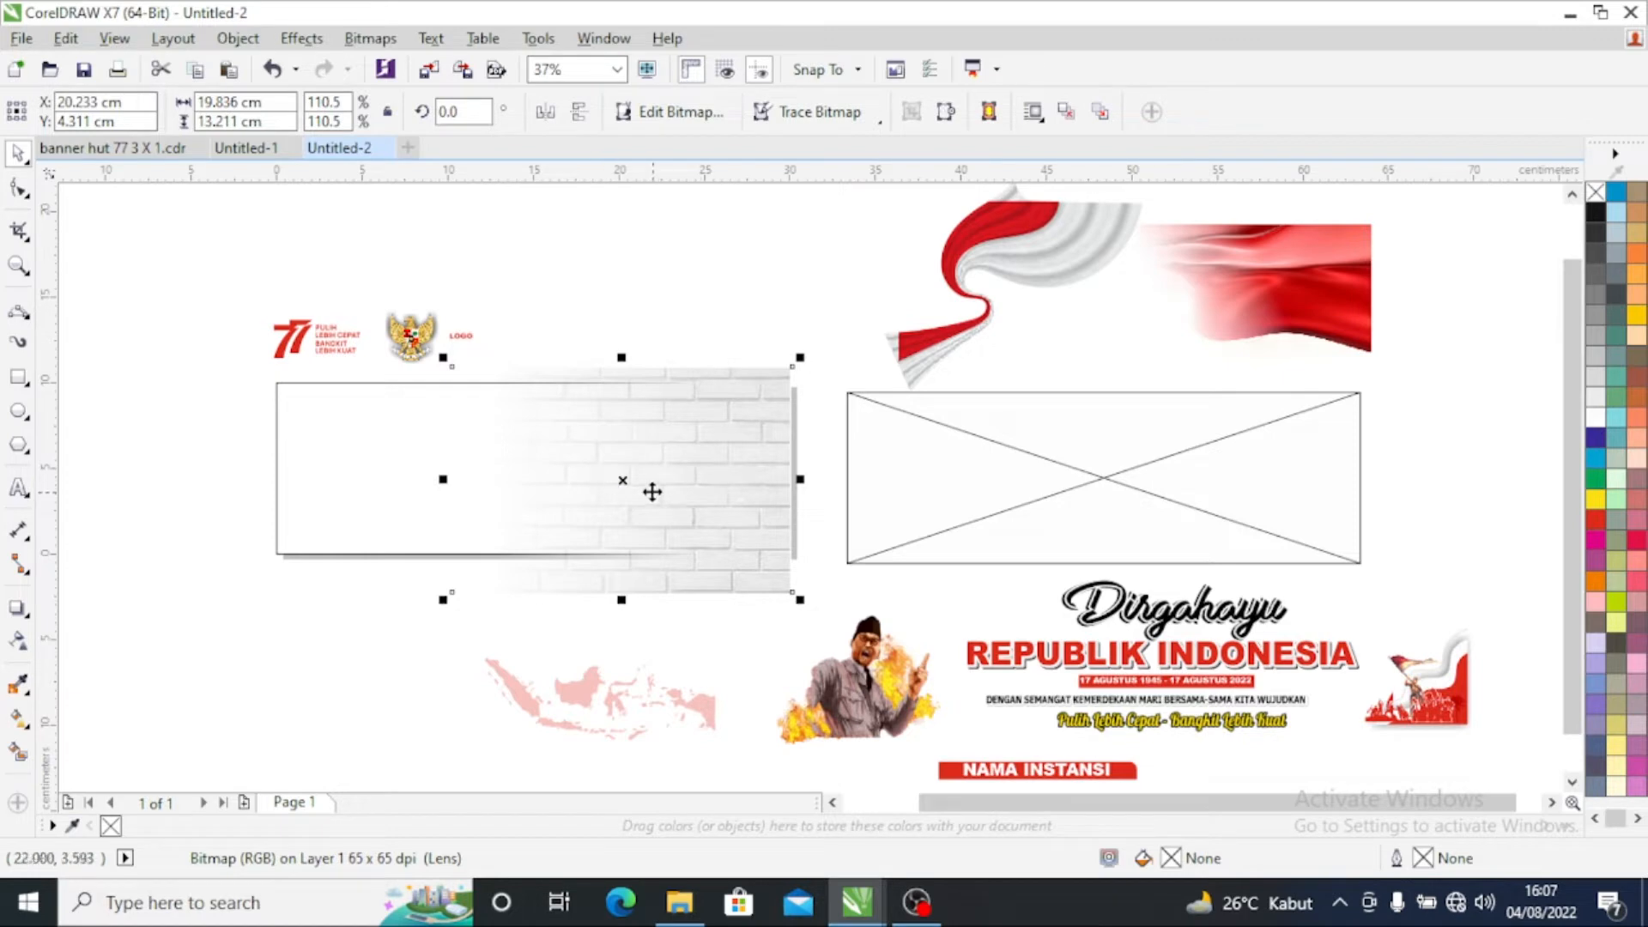
{"action": "right_click", "coordinate": [649, 481]}
{"action": "left_click", "coordinate": [730, 209]}
{"action": "left_click", "coordinate": [335, 436]}
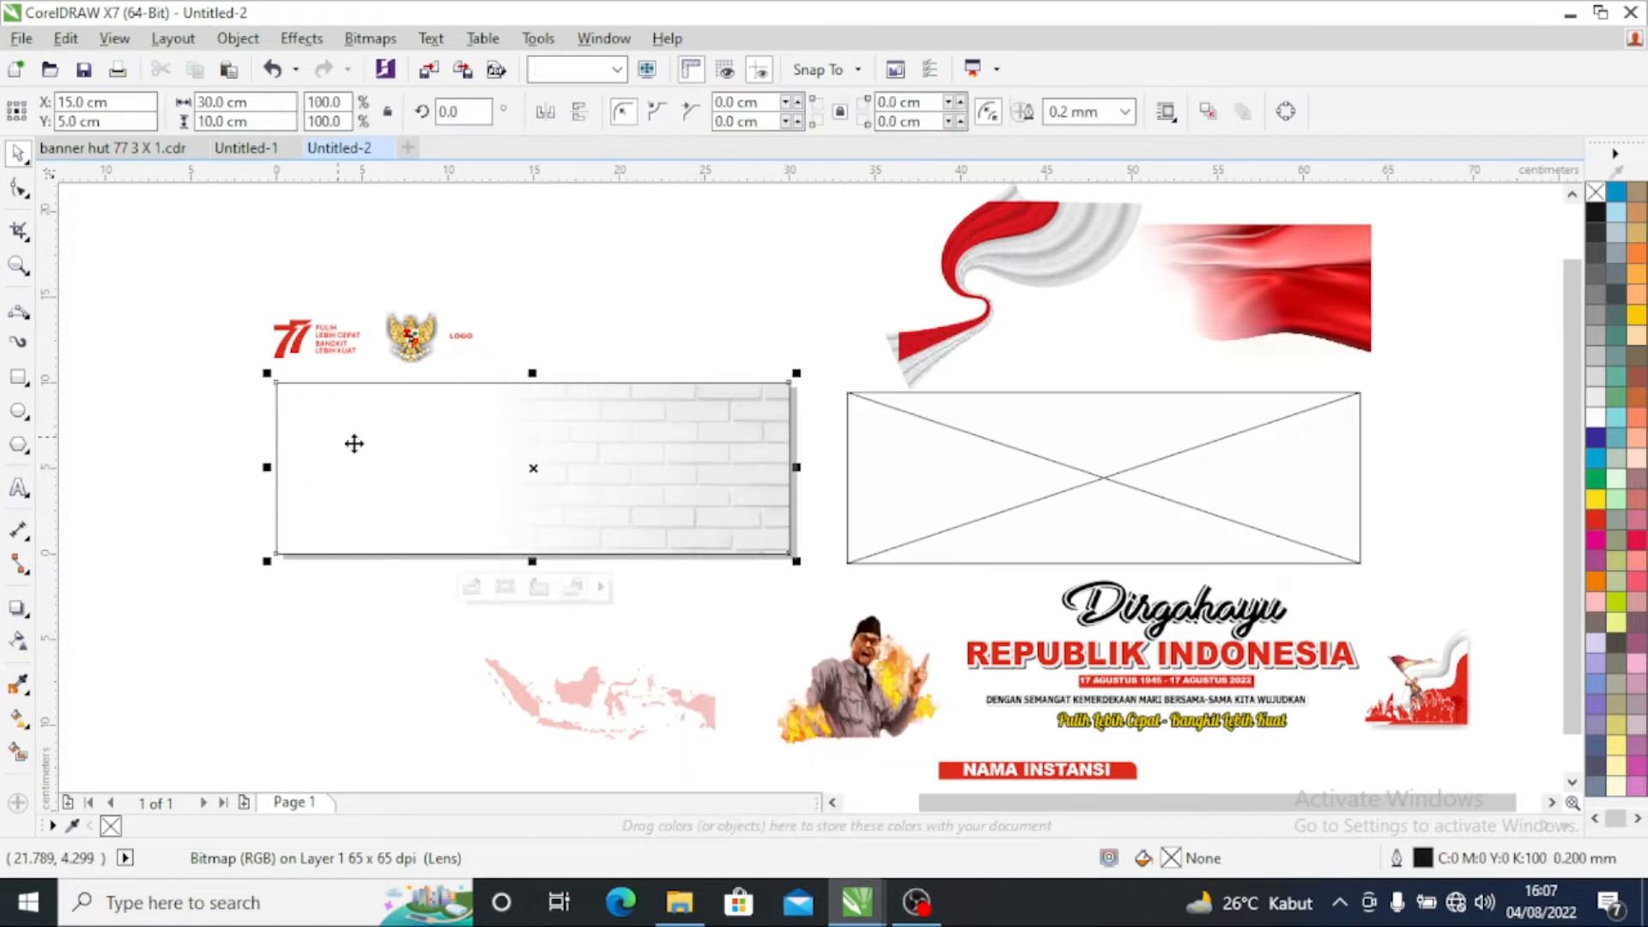
{"action": "left_click", "coordinate": [824, 463]}
Step: Move the red waving flag bitmap over the page's upper-right corner and PowerClip it inside the page rectangle
{"action": "left_click", "coordinate": [1275, 296]}
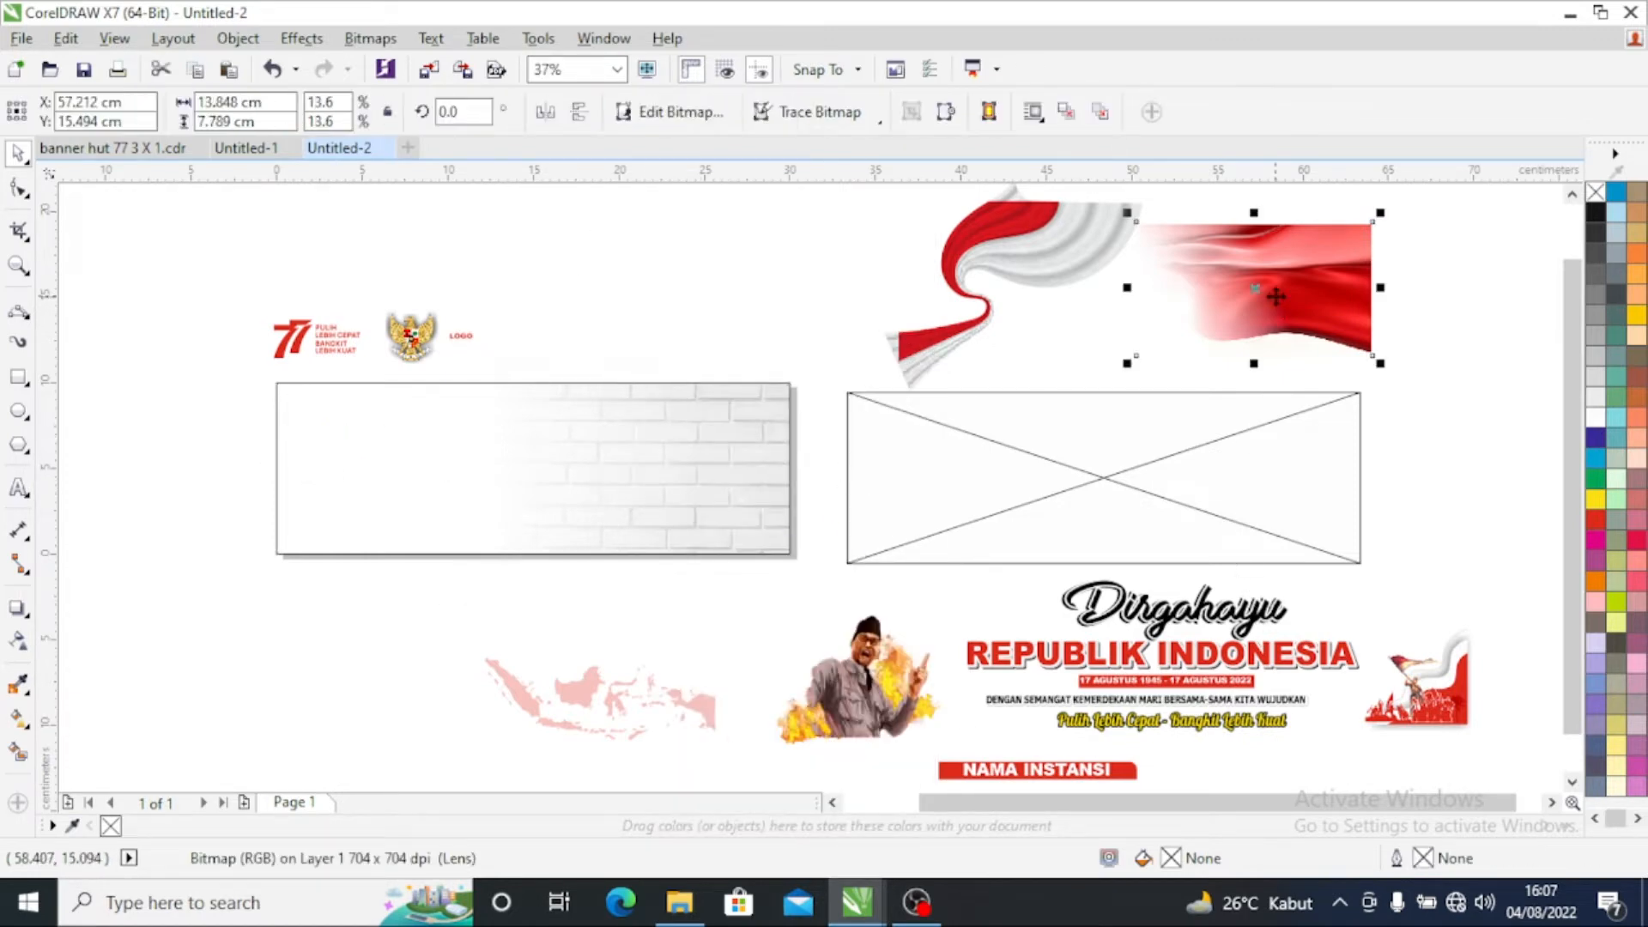
{"action": "left_click_drag", "start_coordinate": [1255, 302], "coordinate": [691, 447]}
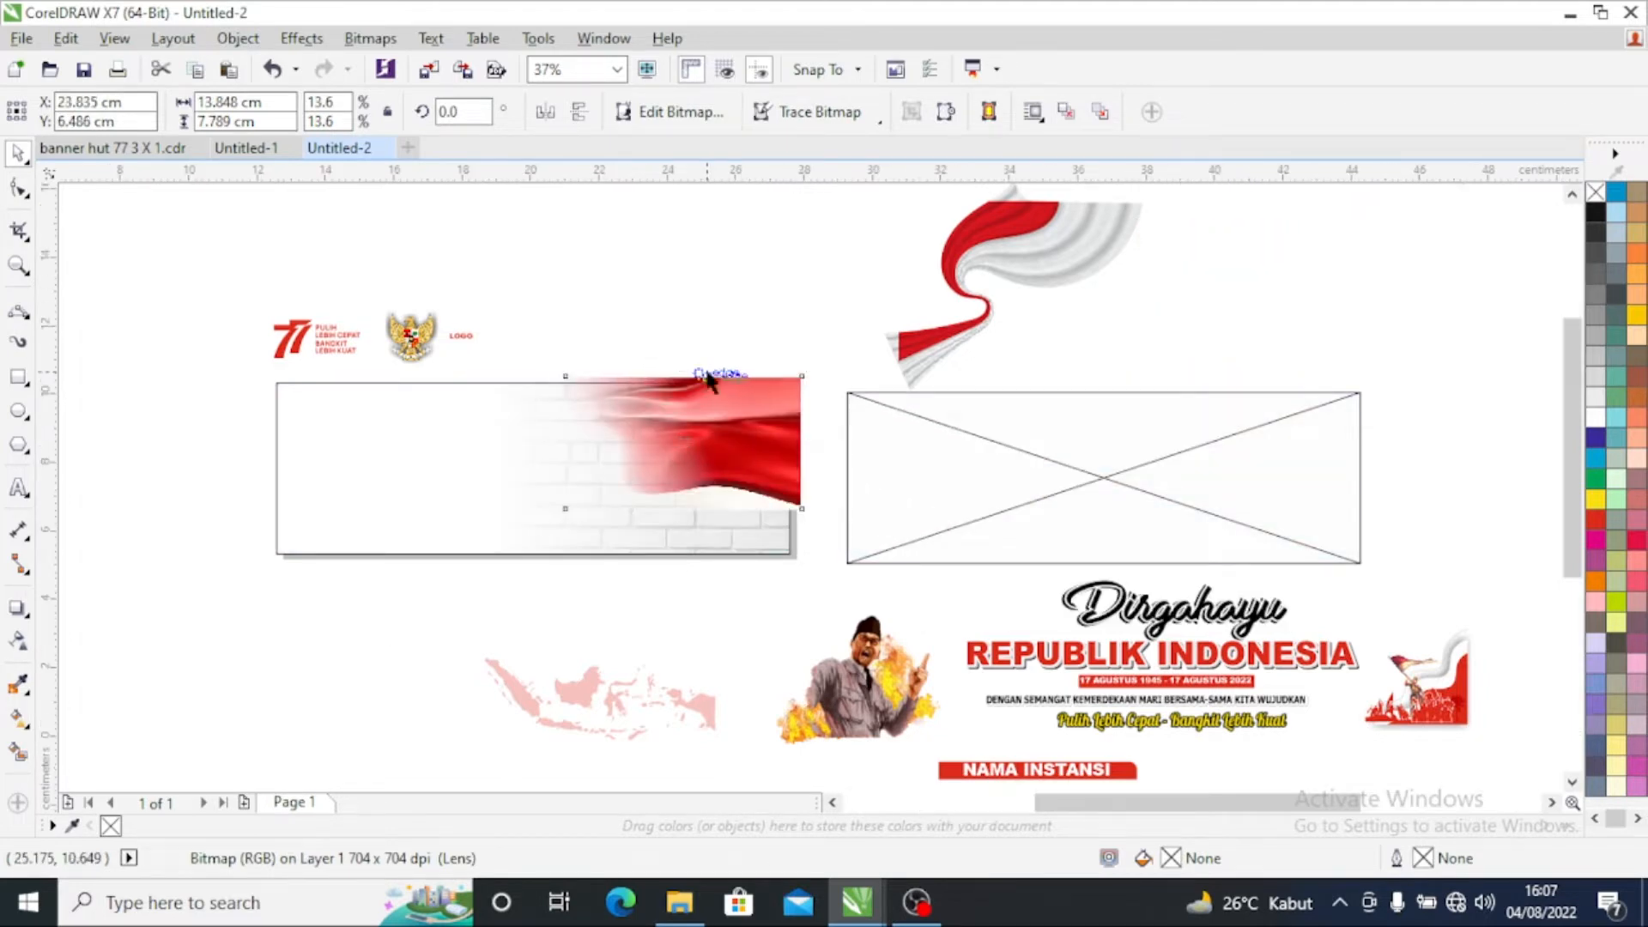
{"action": "scroll", "coordinate": [710, 378], "scroll_direction": "up", "scroll_amount": 2}
{"action": "left_click_drag", "start_coordinate": [710, 526], "coordinate": [714, 467]}
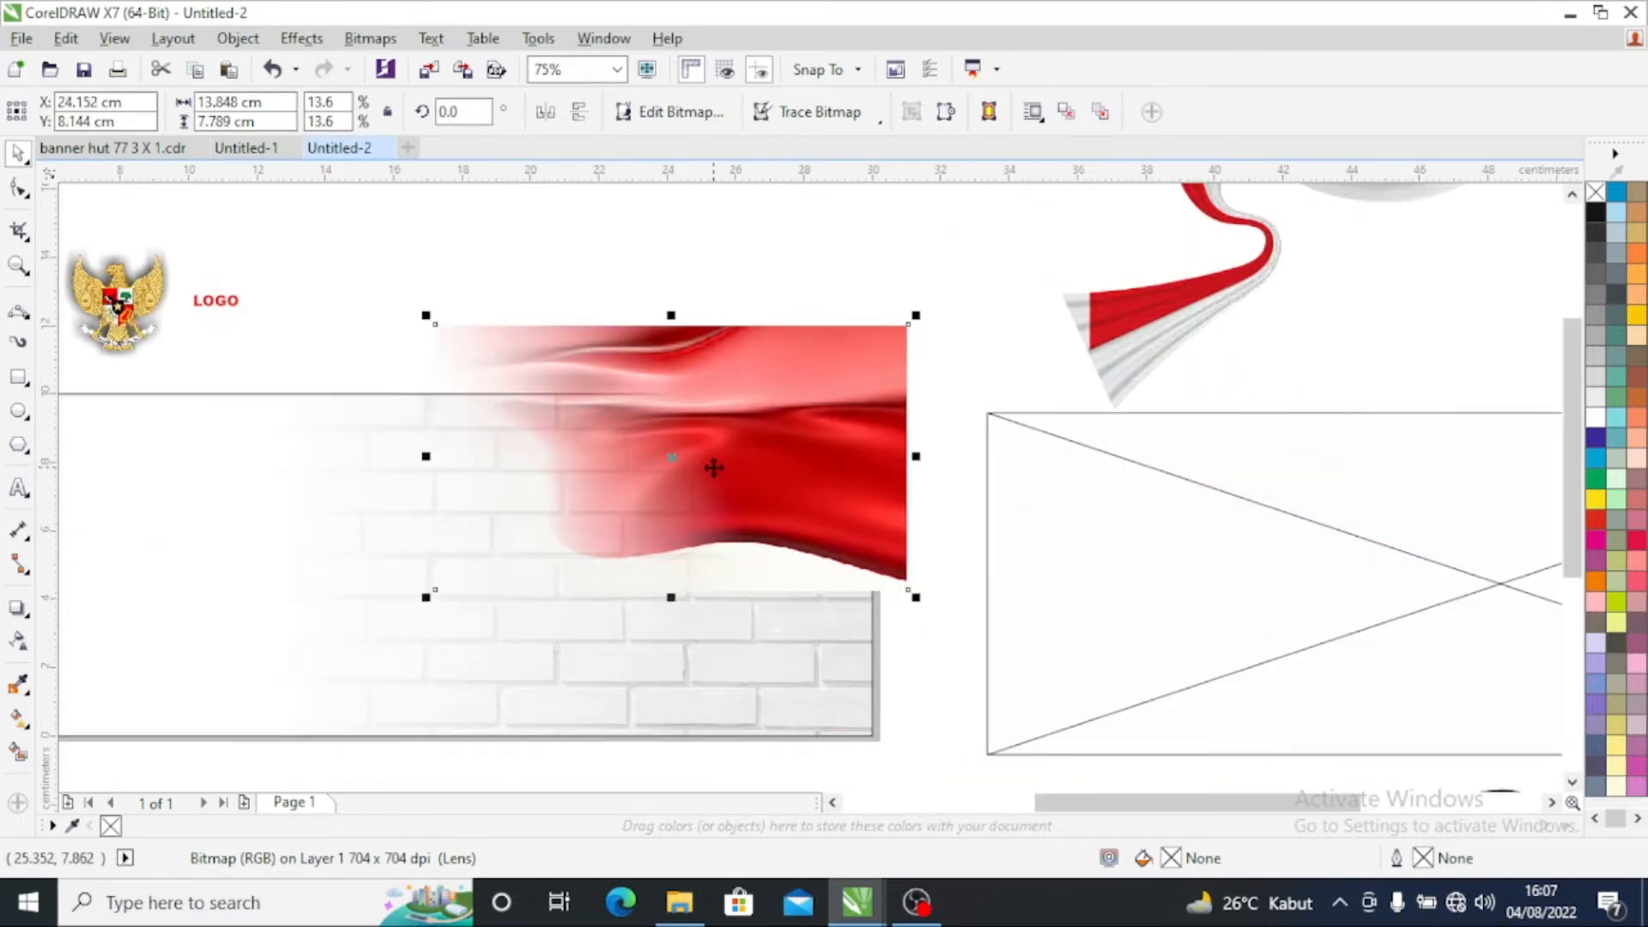
{"action": "right_click", "coordinate": [716, 466]}
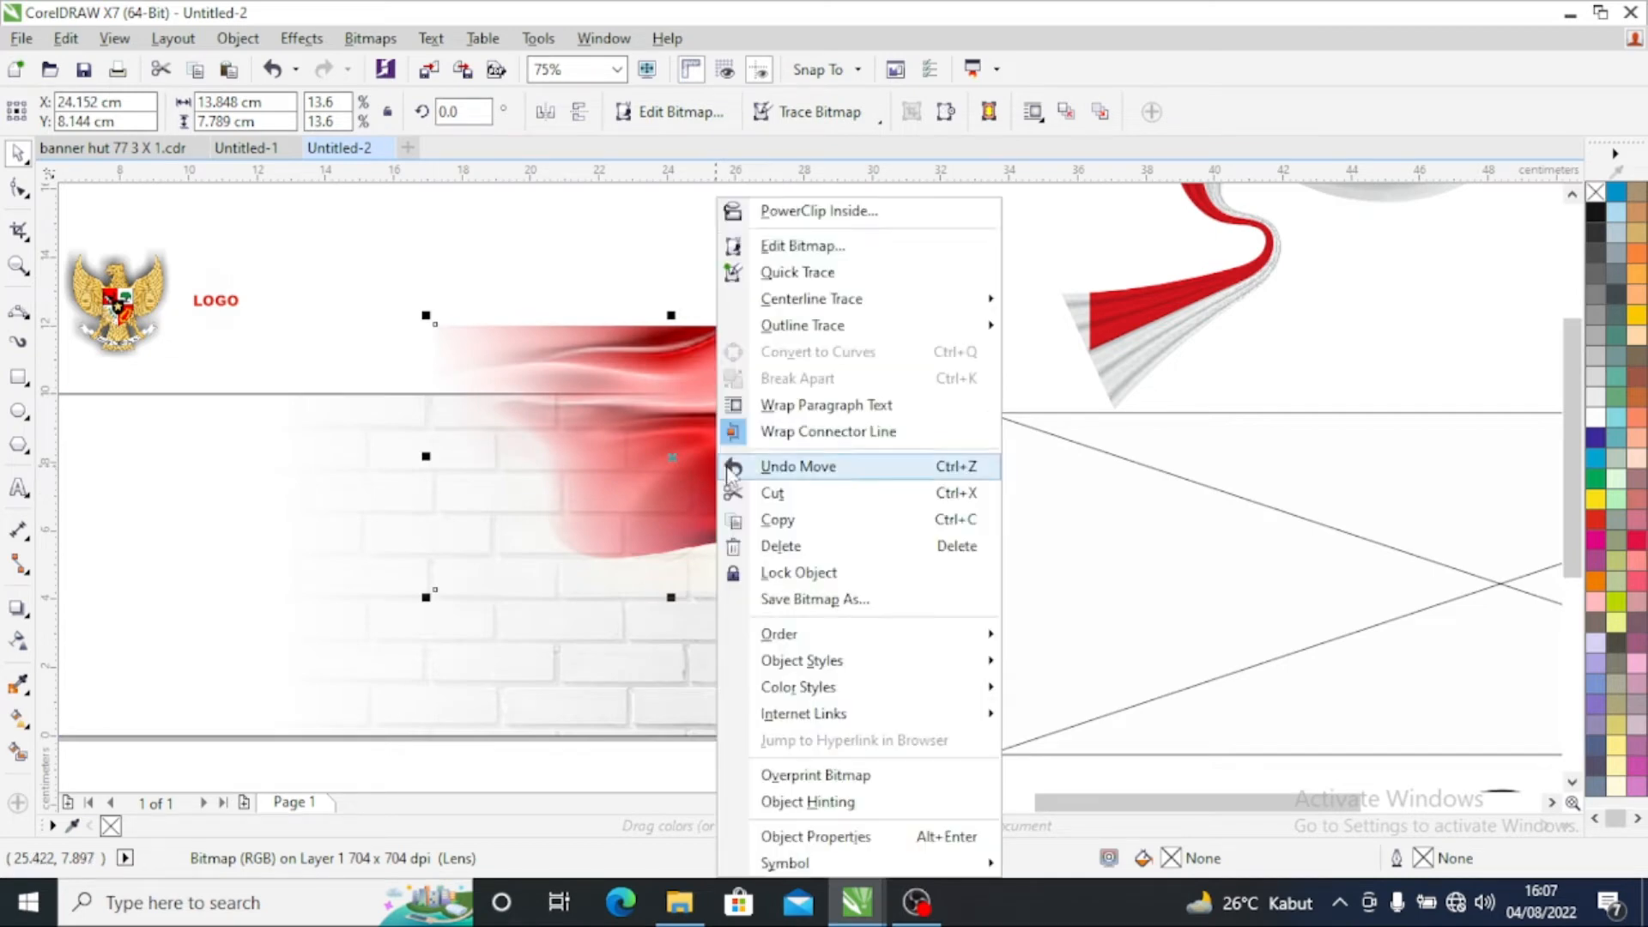
{"action": "left_click", "coordinate": [827, 209]}
{"action": "left_click", "coordinate": [298, 526]}
{"action": "scroll", "coordinate": [776, 476], "scroll_direction": "down", "scroll_amount": 1}
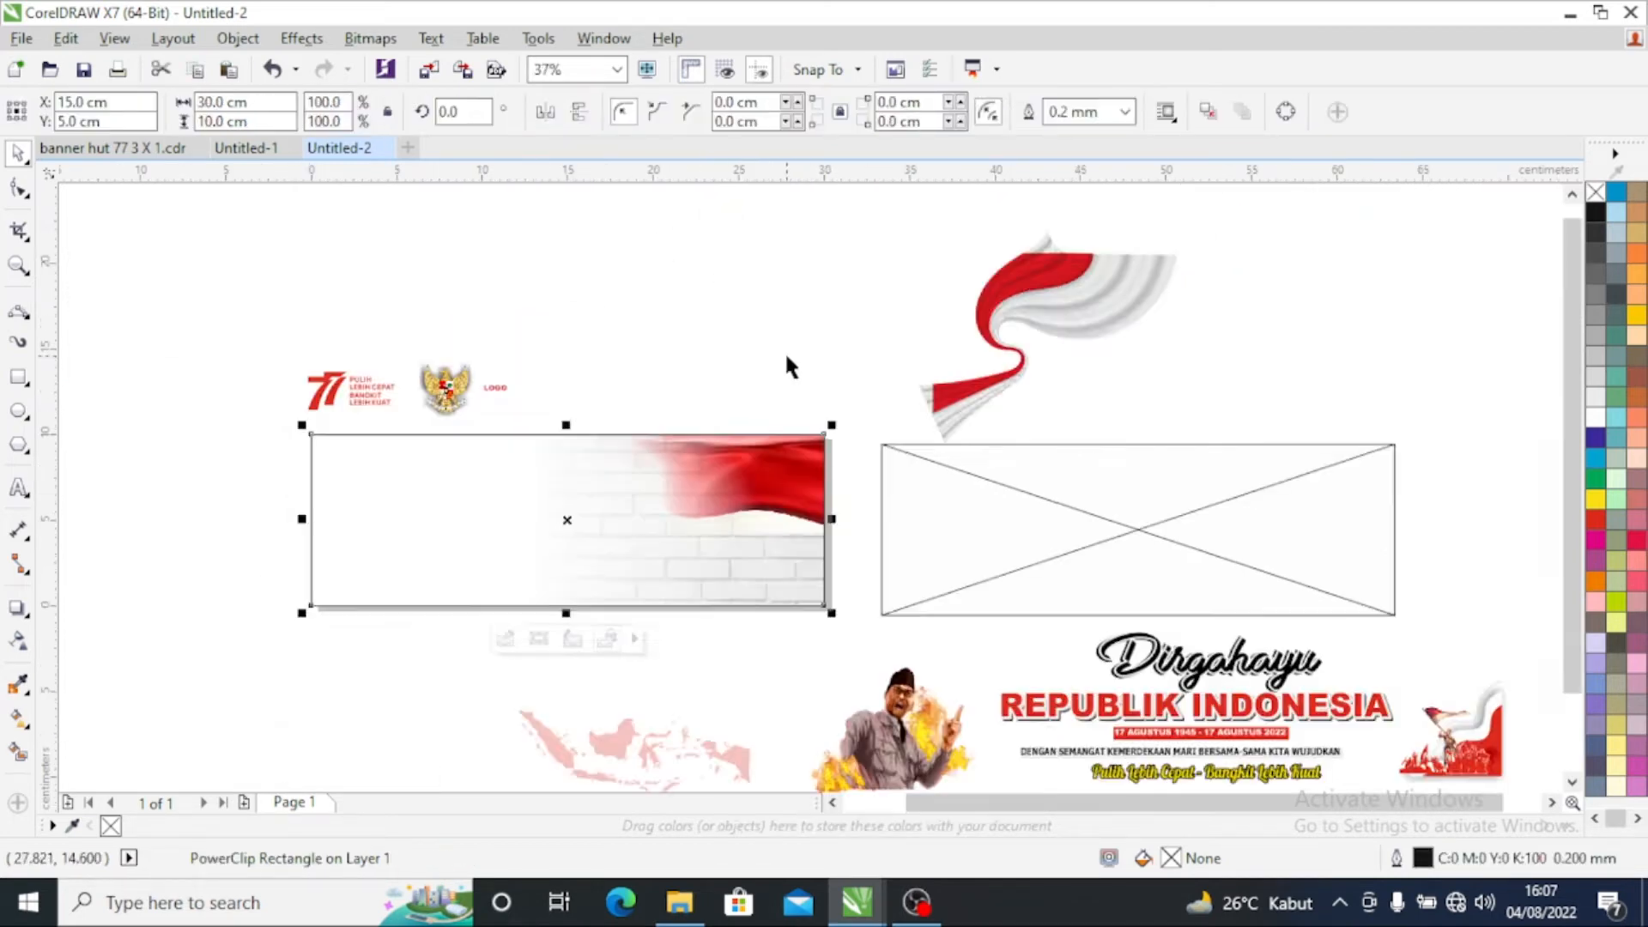
Step: Move the red-and-white flag ribbon onto the page's upper-left corner, with its red curve along the left edge
{"action": "left_click", "coordinate": [784, 357]}
{"action": "scroll", "coordinate": [688, 538], "scroll_direction": "down", "scroll_amount": 1}
{"action": "left_click", "coordinate": [866, 420]}
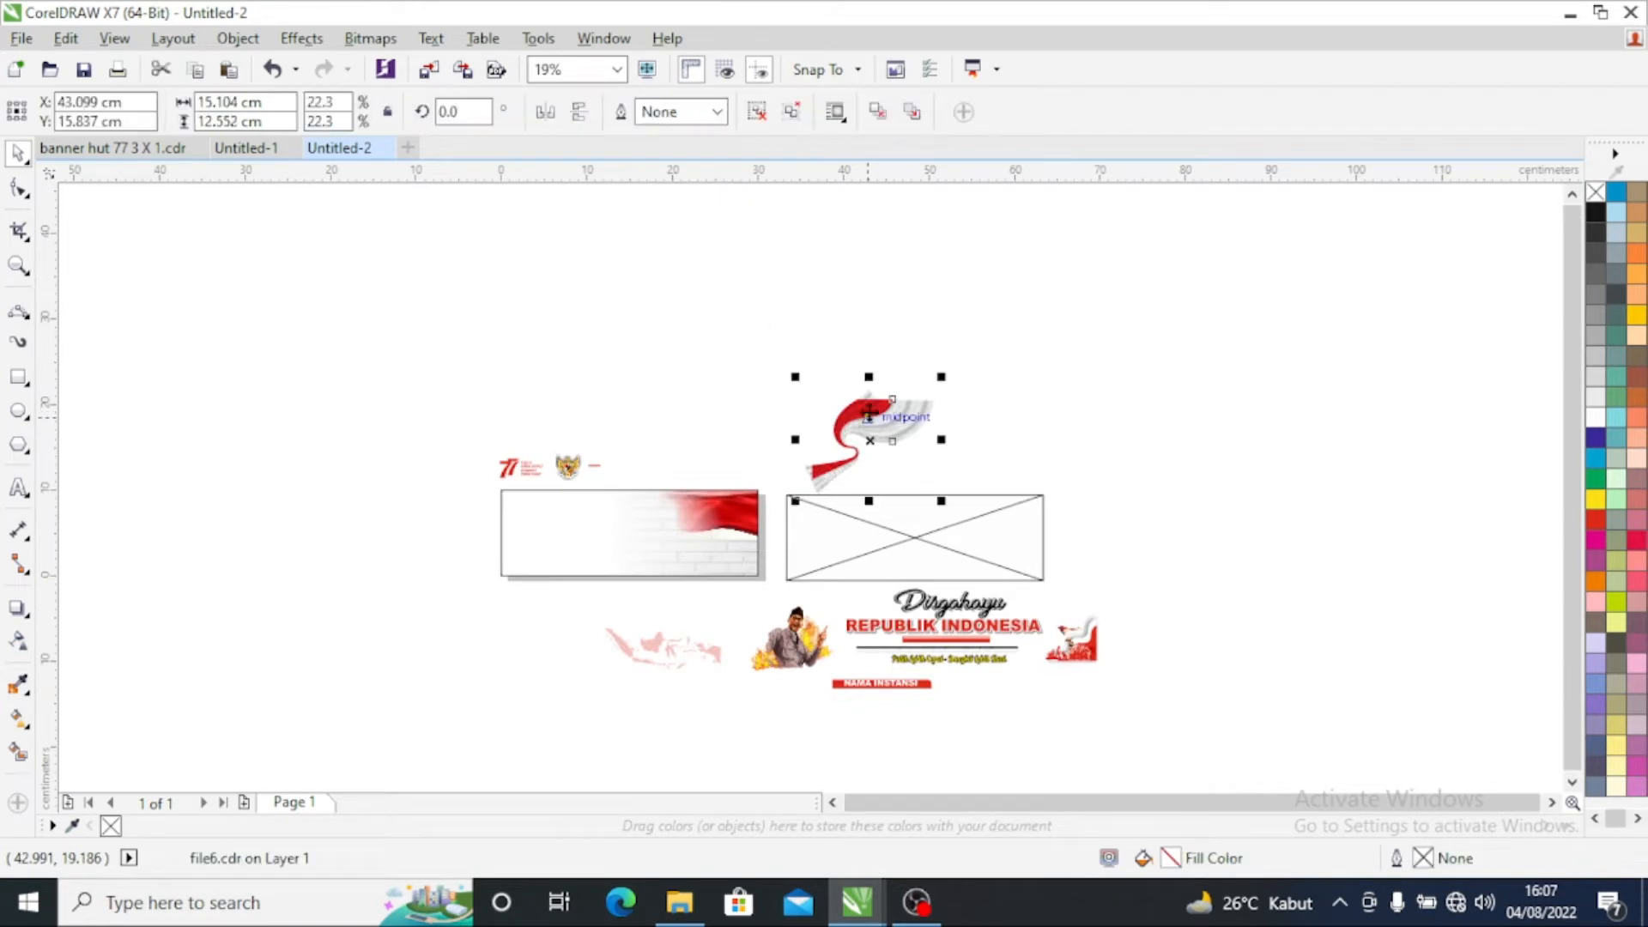
{"action": "left_click_drag", "start_coordinate": [869, 416], "coordinate": [513, 532]}
{"action": "scroll", "coordinate": [511, 515], "scroll_direction": "up", "scroll_amount": 1}
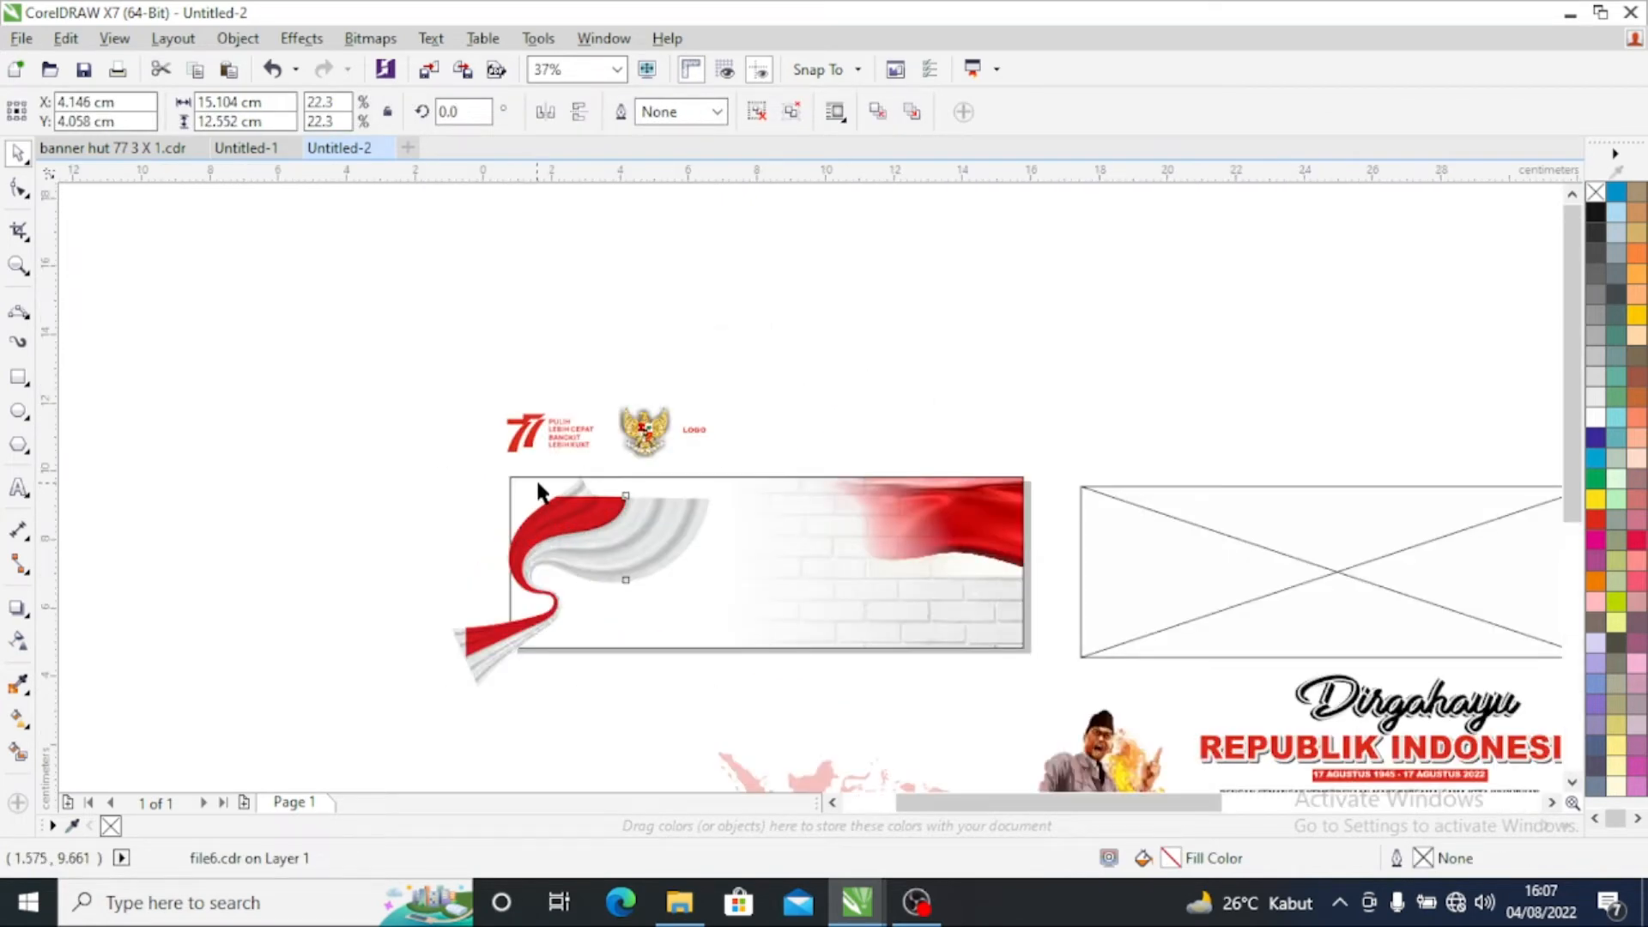
{"action": "scroll", "coordinate": [538, 489], "scroll_direction": "up", "scroll_amount": 1}
{"action": "left_click_drag", "start_coordinate": [563, 614], "coordinate": [562, 564]}
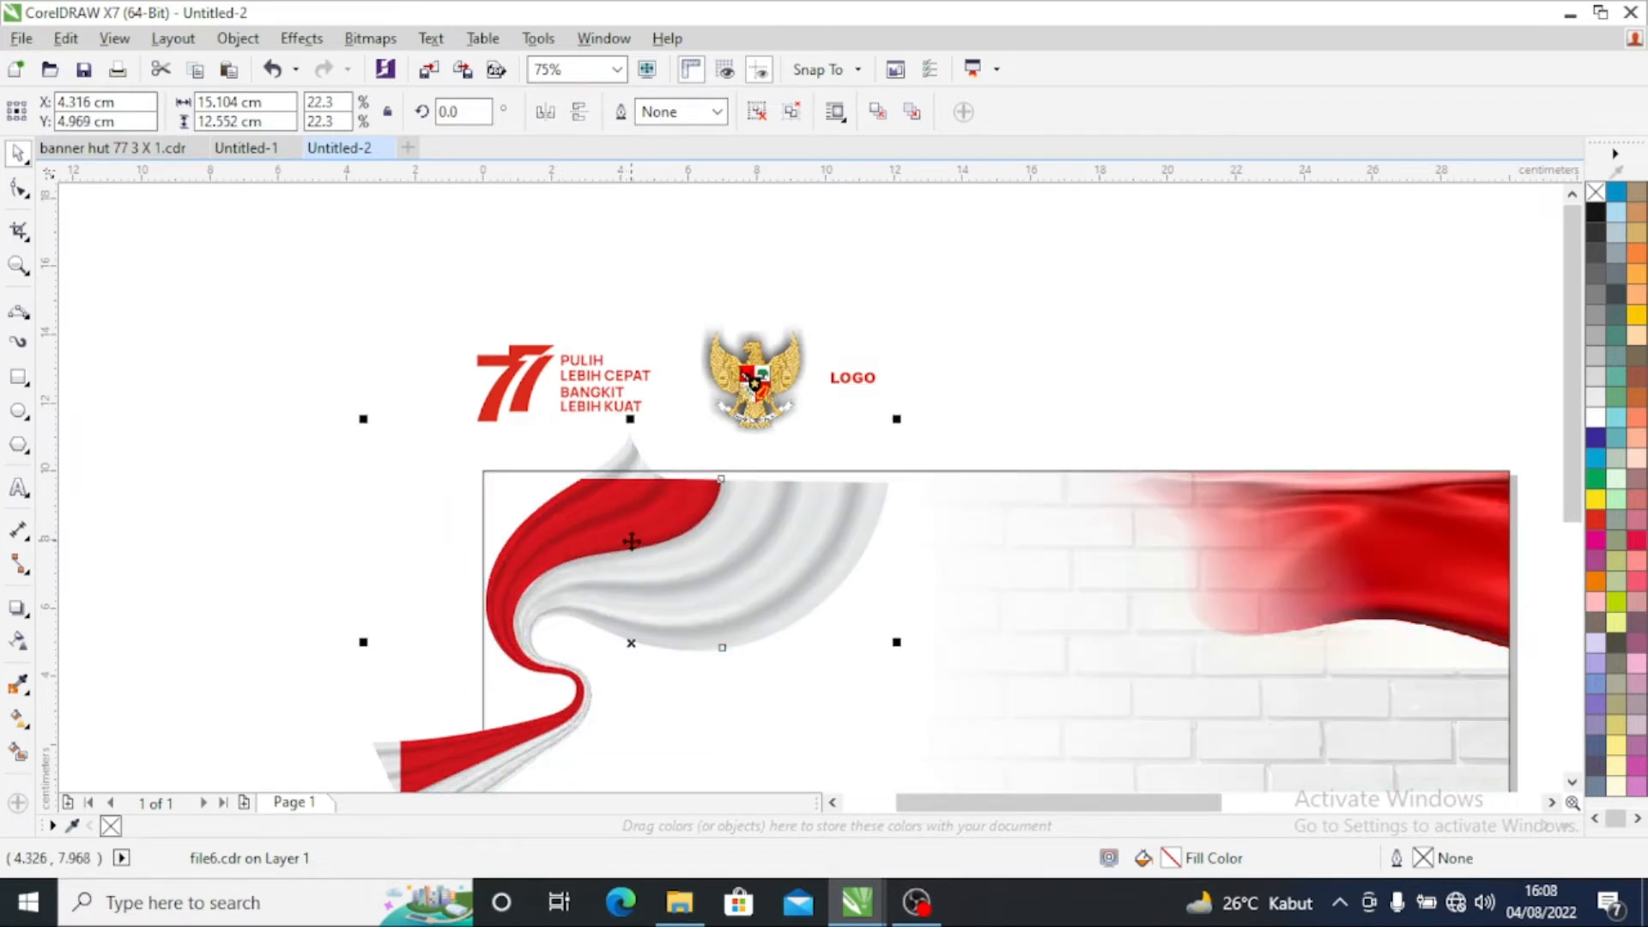
Step: Nudge the flag ribbon vertically until the flat top of its red part meets the page's upper edge
{"action": "scroll", "coordinate": [612, 487], "scroll_direction": "up", "scroll_amount": 1}
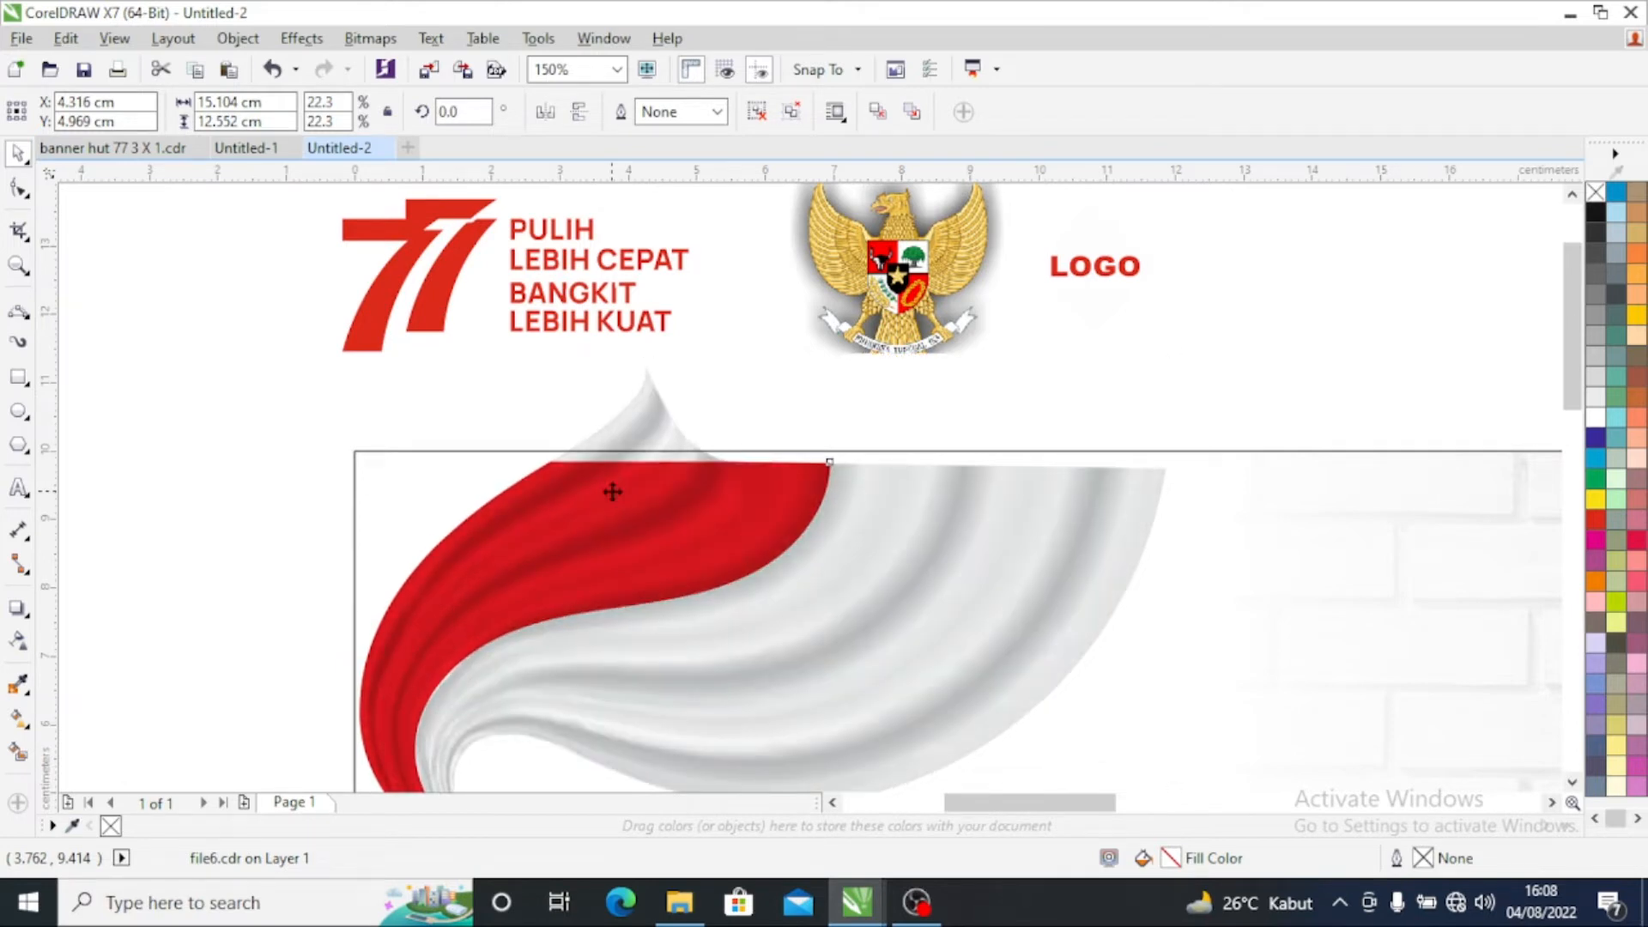
{"action": "key", "text": "Up"}
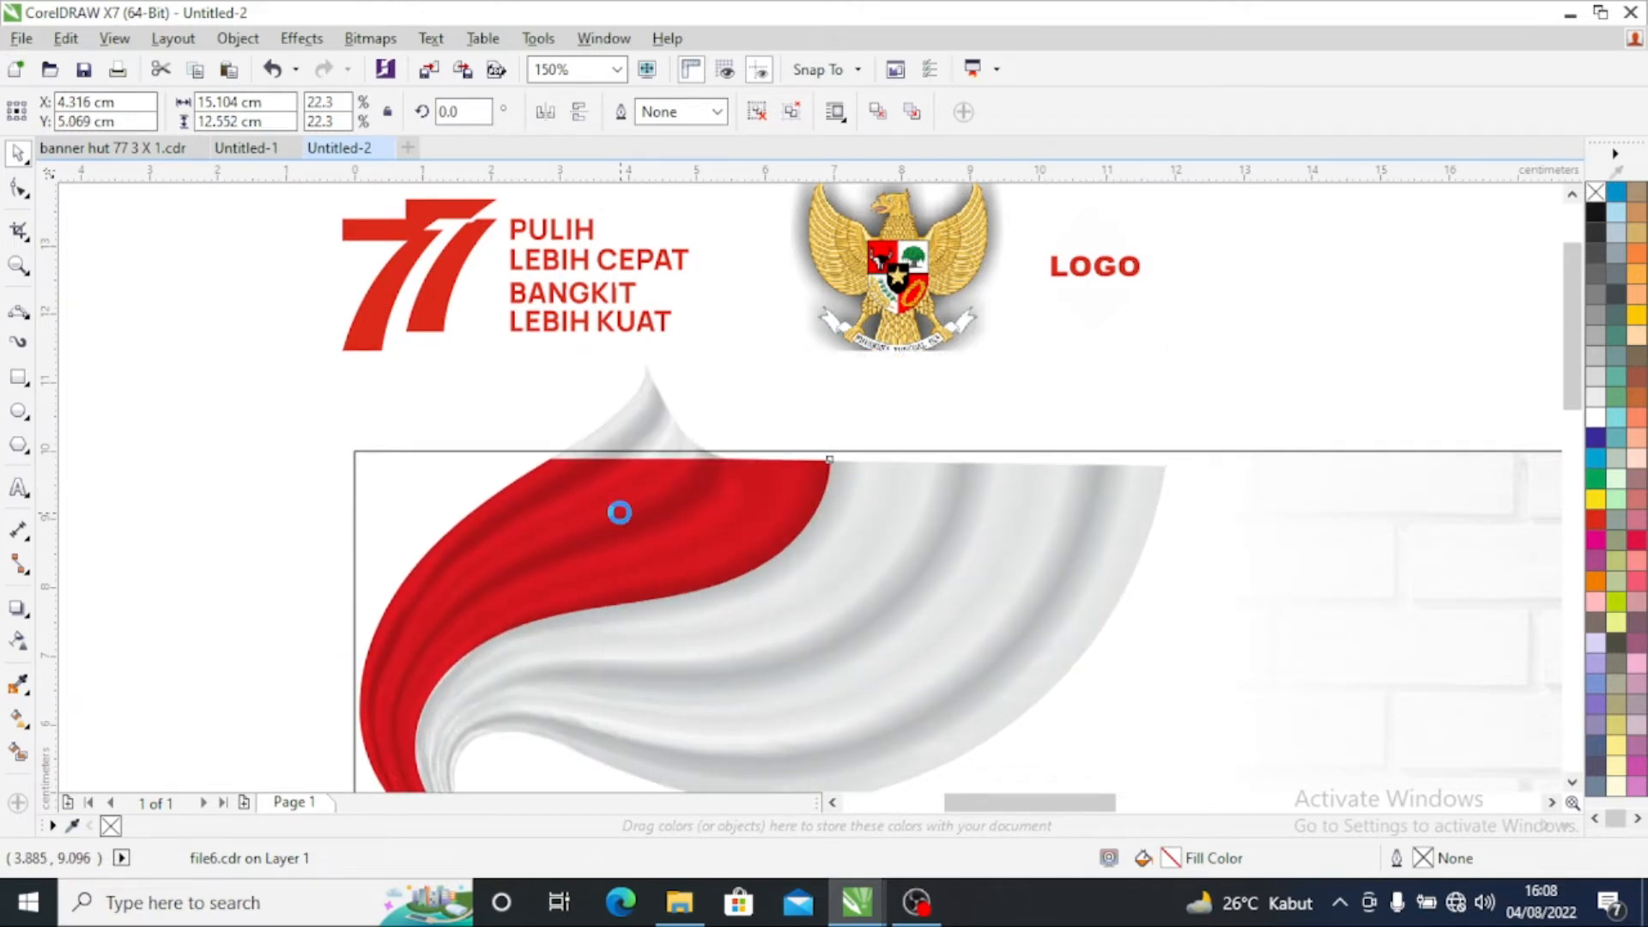
{"action": "key", "text": "Up"}
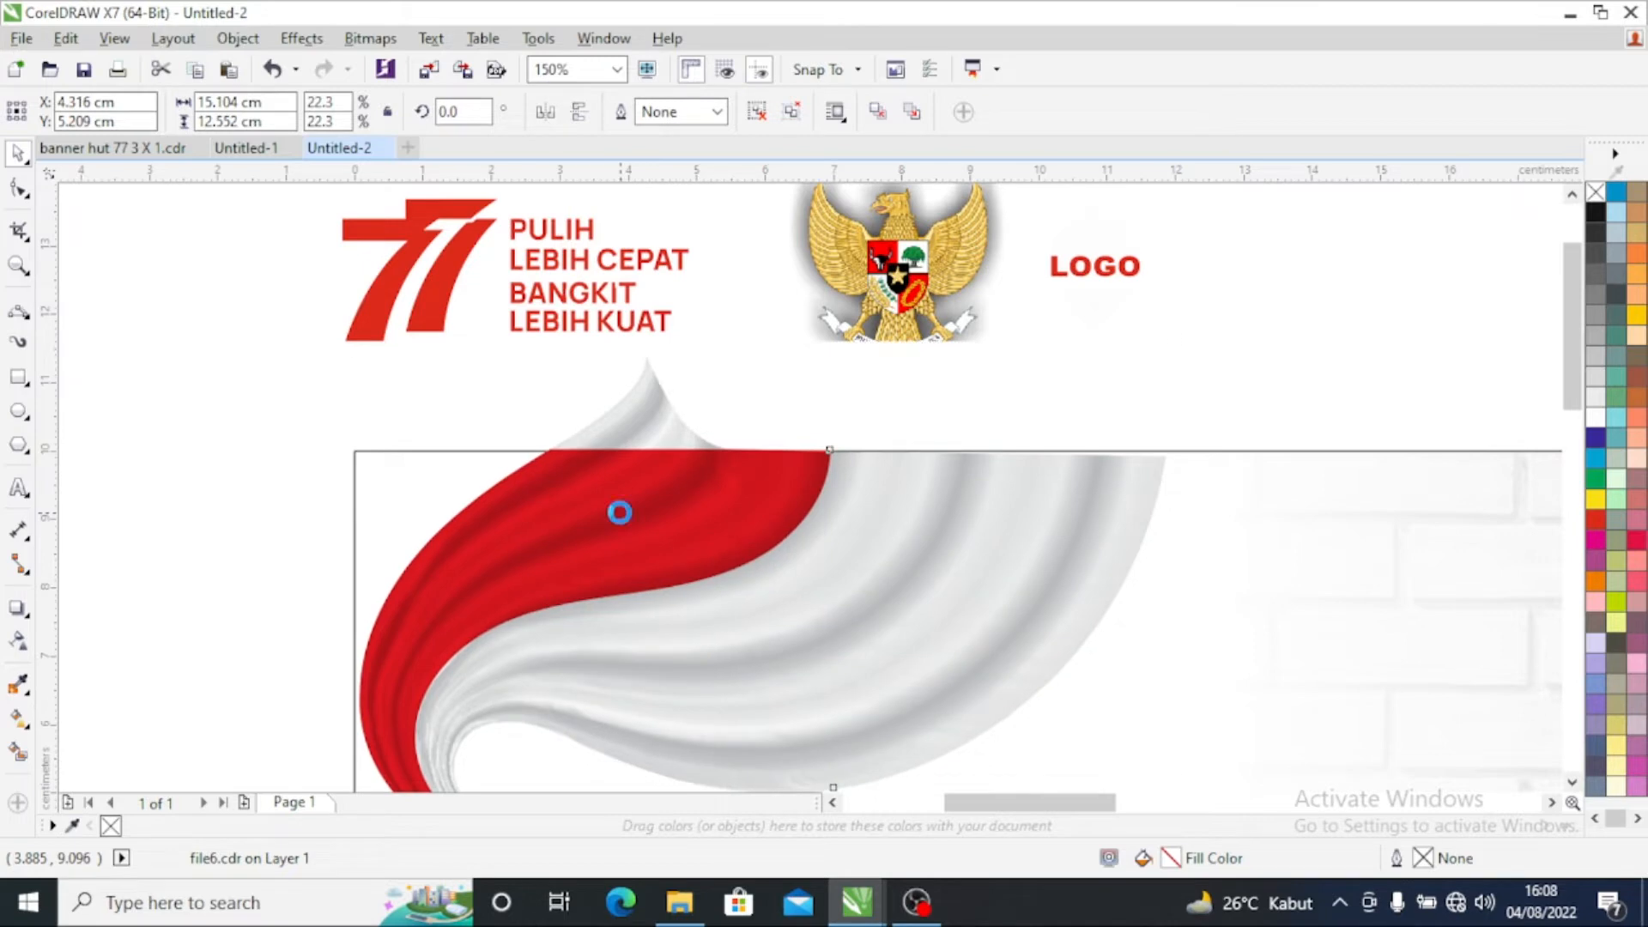
{"action": "key", "text": "Up"}
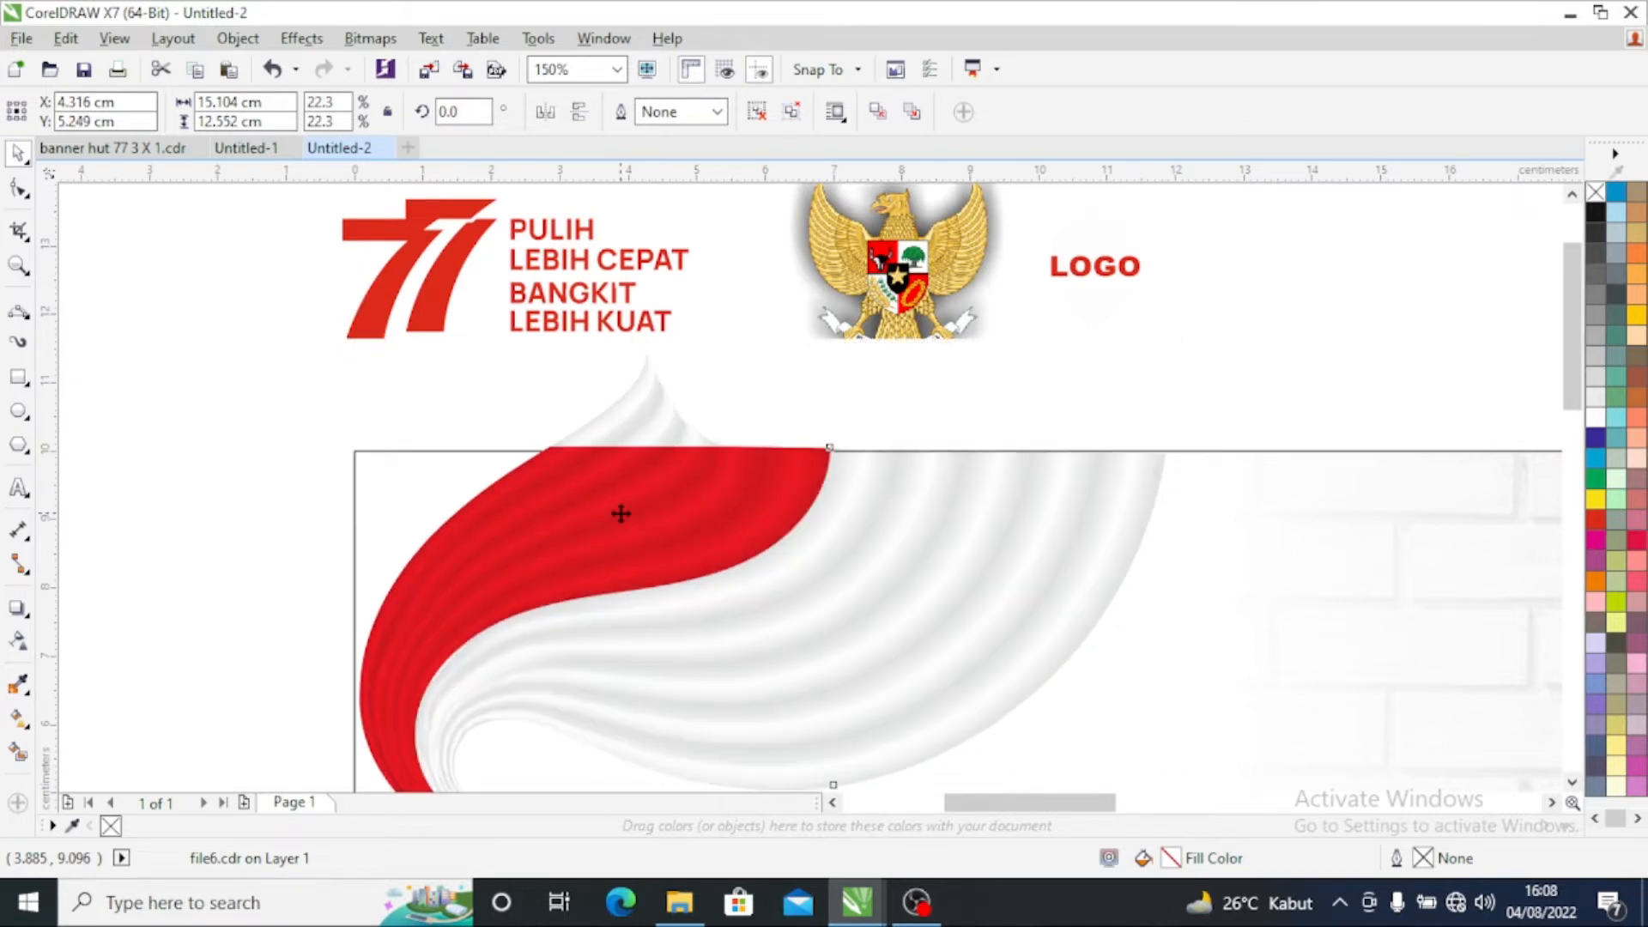
{"action": "key", "text": "Up"}
{"action": "scroll", "coordinate": [582, 504], "scroll_direction": "down", "scroll_amount": 2}
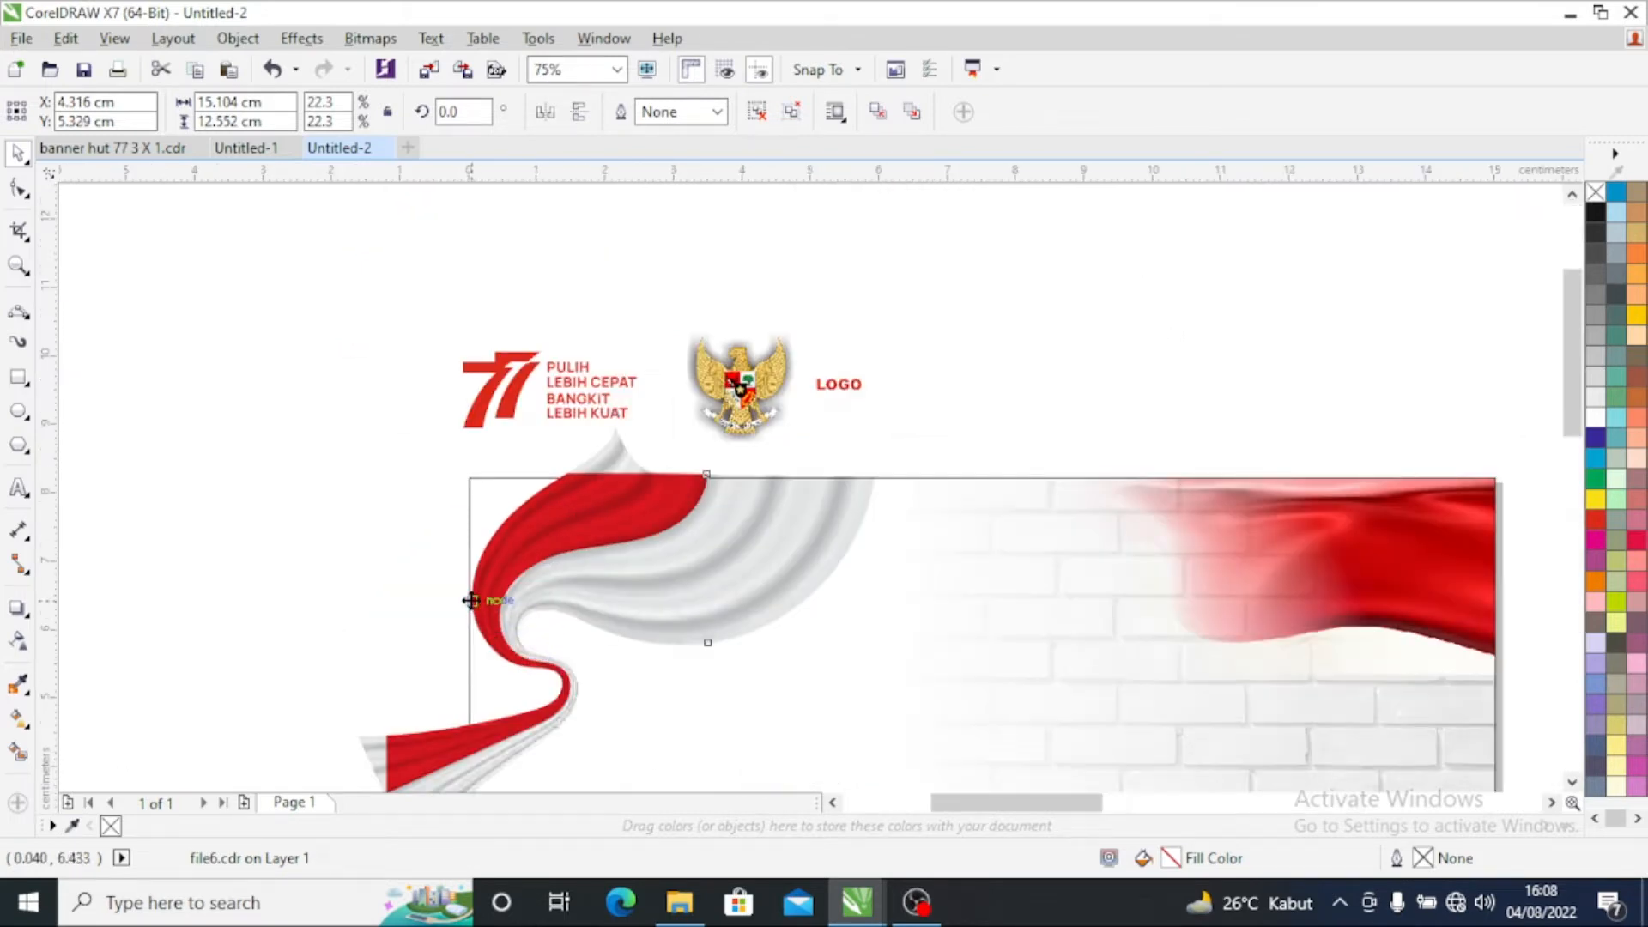
{"action": "scroll", "coordinate": [471, 600], "scroll_direction": "up", "scroll_amount": 2}
{"action": "scroll", "coordinate": [464, 590], "scroll_direction": "down", "scroll_amount": 2}
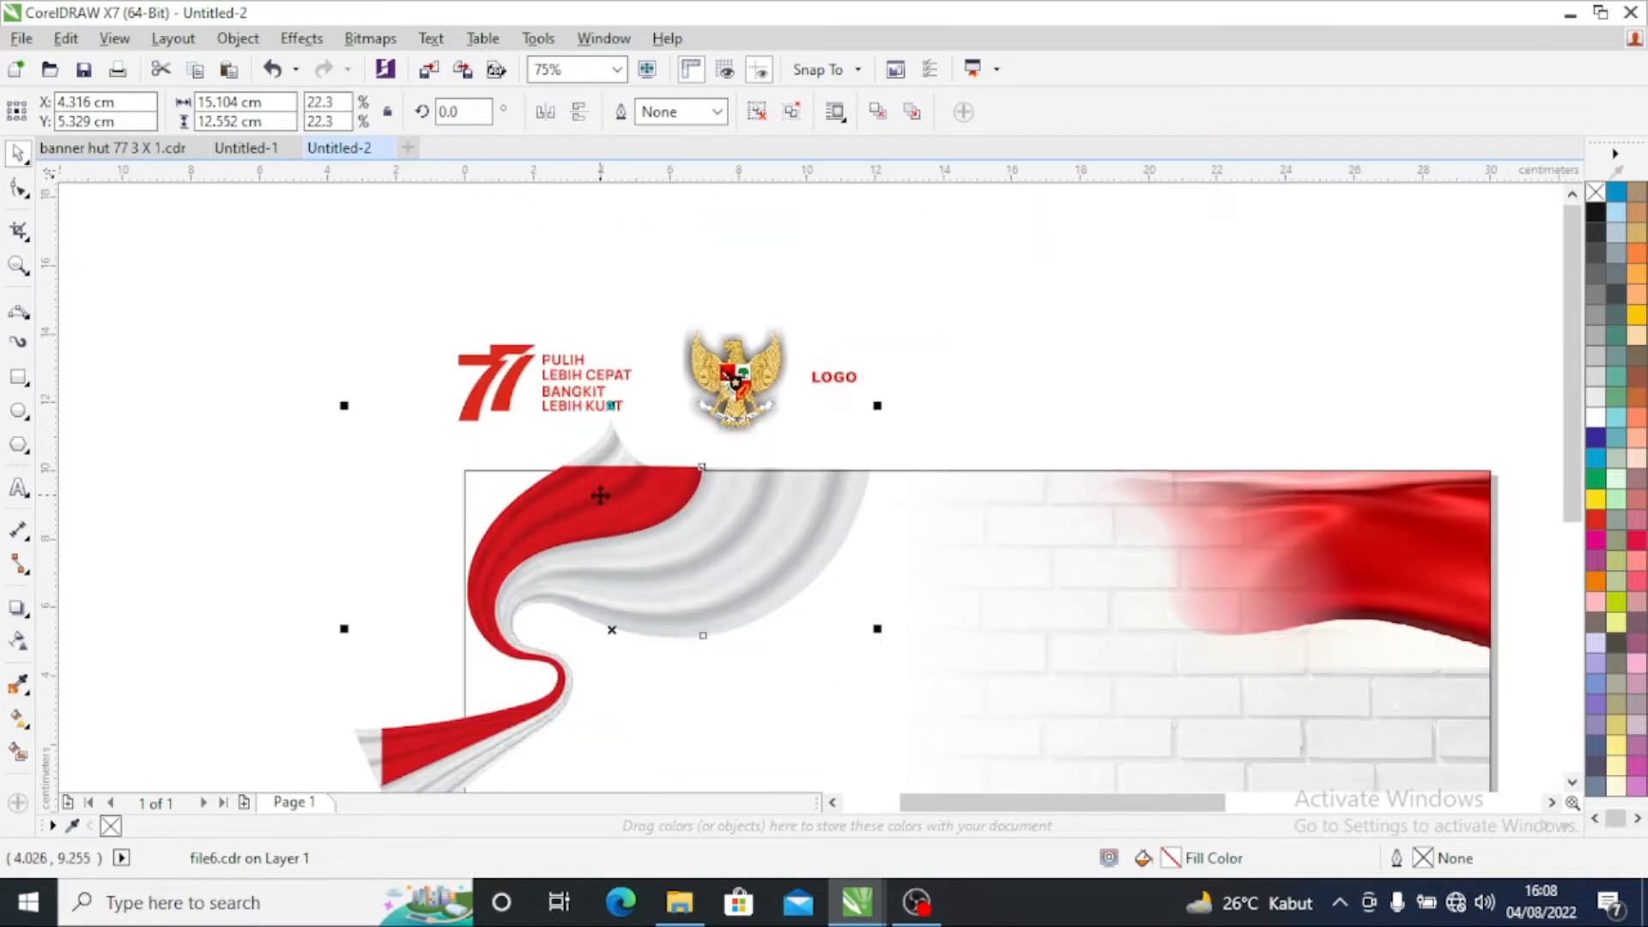
{"action": "scroll", "coordinate": [600, 495], "scroll_direction": "up", "scroll_amount": 4}
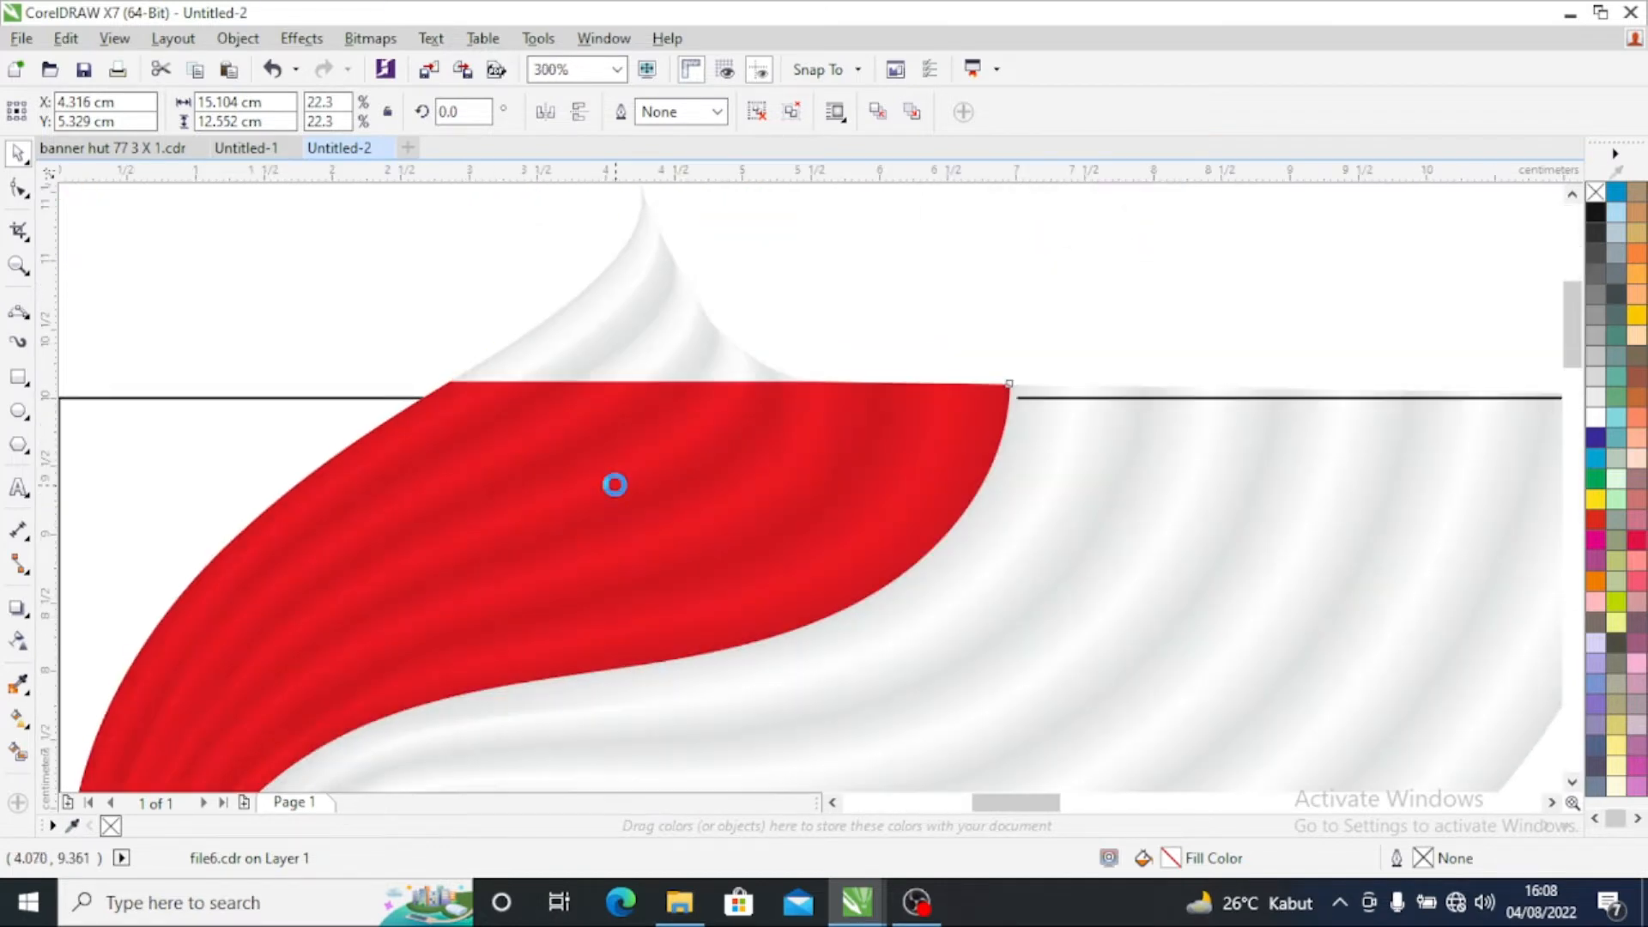
{"action": "key", "text": "Down"}
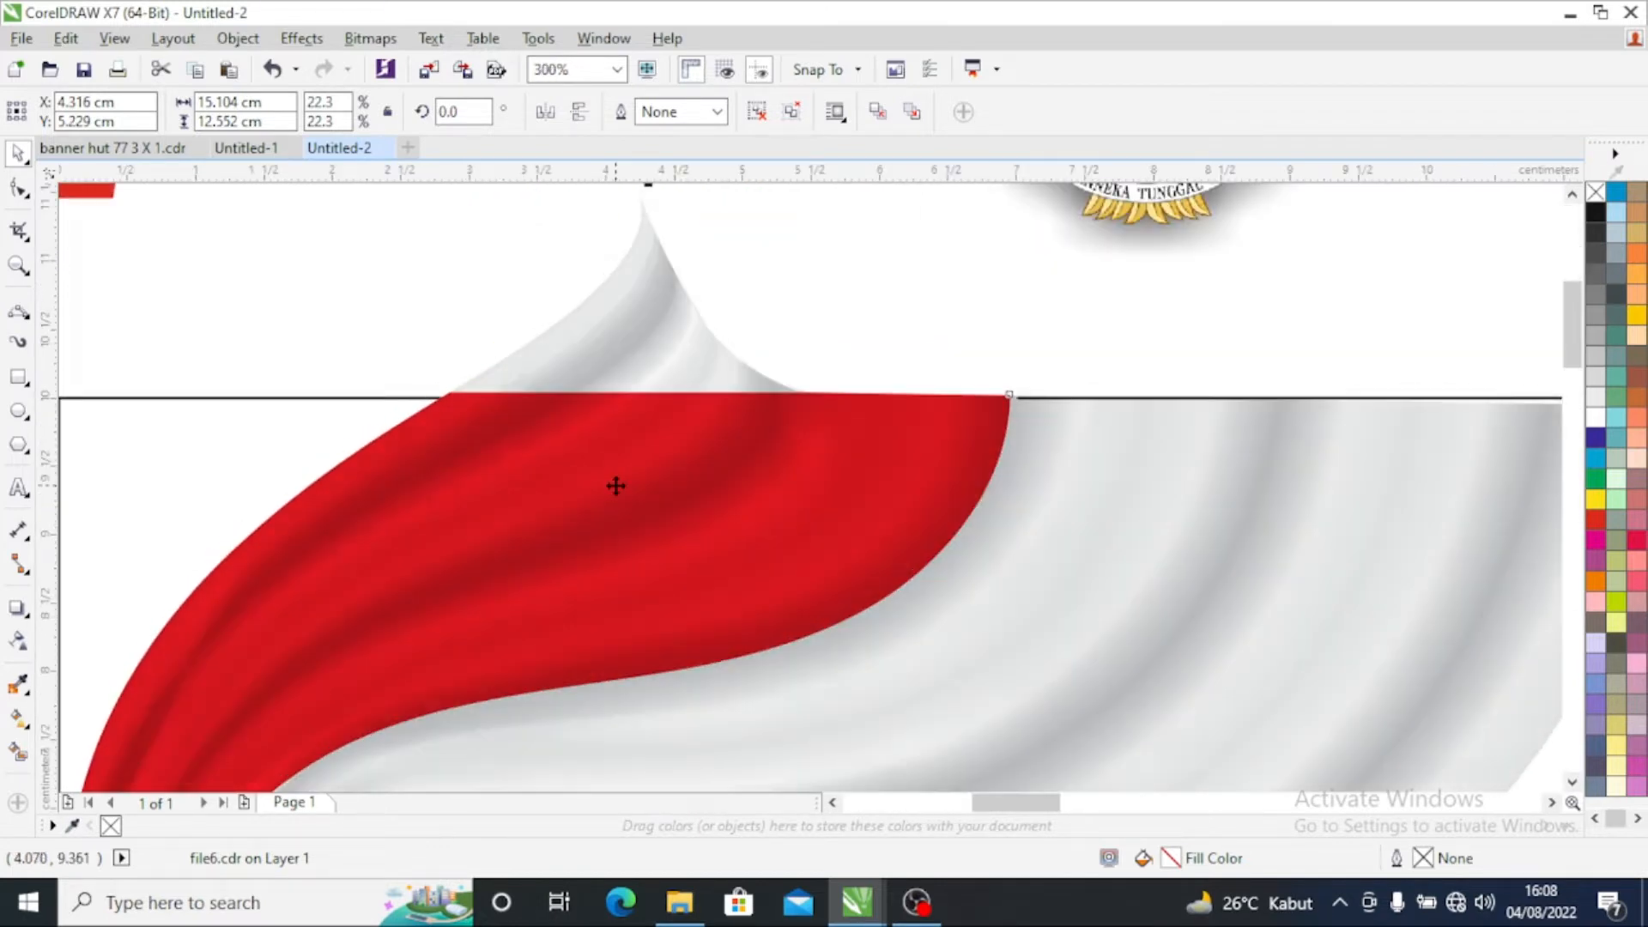
{"action": "scroll", "coordinate": [616, 486], "scroll_direction": "down", "scroll_amount": 5}
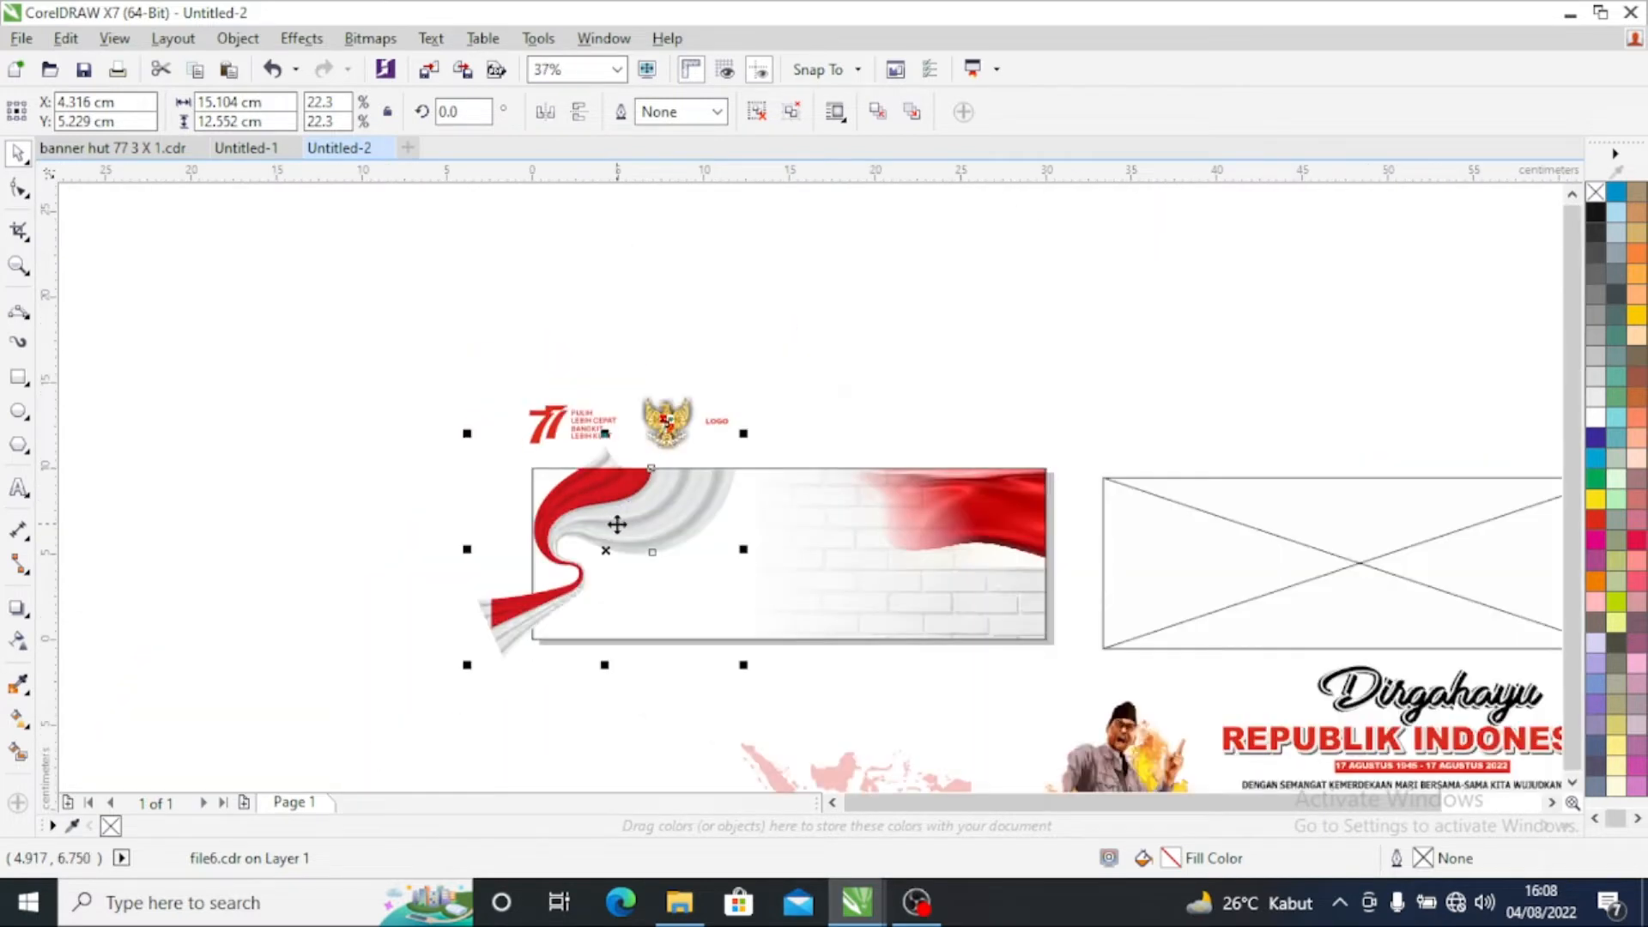
Step: PowerClip the flag ribbon inside the page rectangle and deselect it
{"action": "right_click", "coordinate": [618, 524]}
{"action": "left_click", "coordinate": [633, 286]}
{"action": "left_click", "coordinate": [809, 570]}
{"action": "key", "text": "Escape"}
{"action": "scroll", "coordinate": [587, 540], "scroll_direction": "down", "scroll_amount": 2}
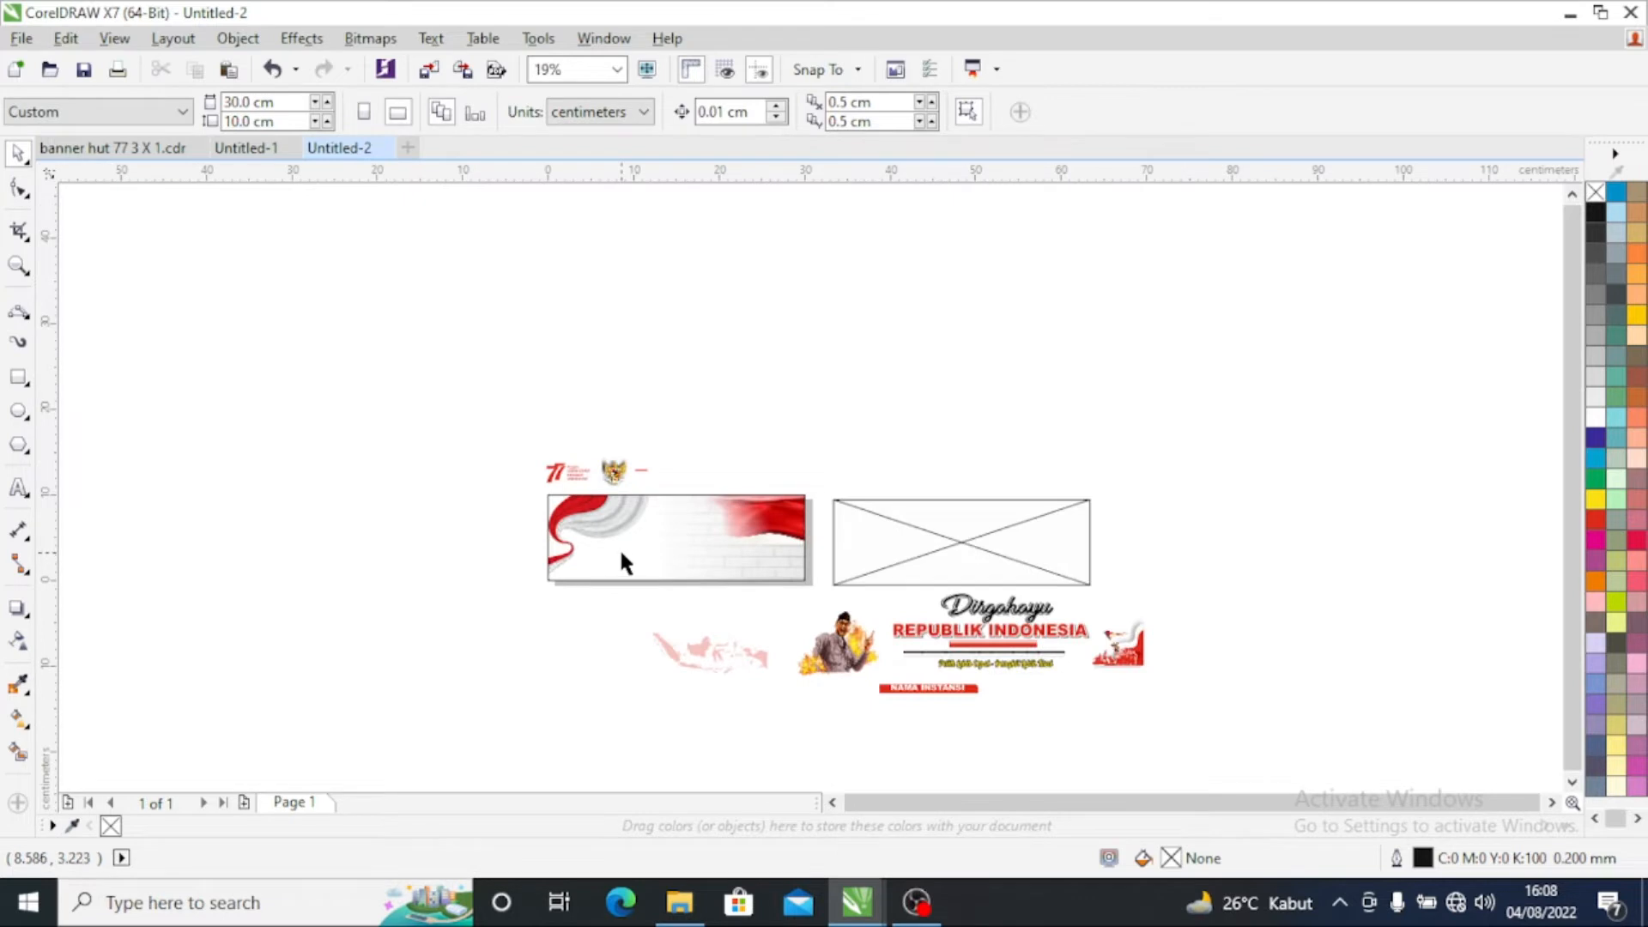
Step: Move the Indonesia map onto the lower middle of the page, partly over the brick wall
{"action": "scroll", "coordinate": [620, 554], "scroll_direction": "up", "scroll_amount": 2}
{"action": "left_click_drag", "start_coordinate": [791, 737], "coordinate": [757, 559]}
{"action": "scroll", "coordinate": [566, 630], "scroll_direction": "down", "scroll_amount": 2}
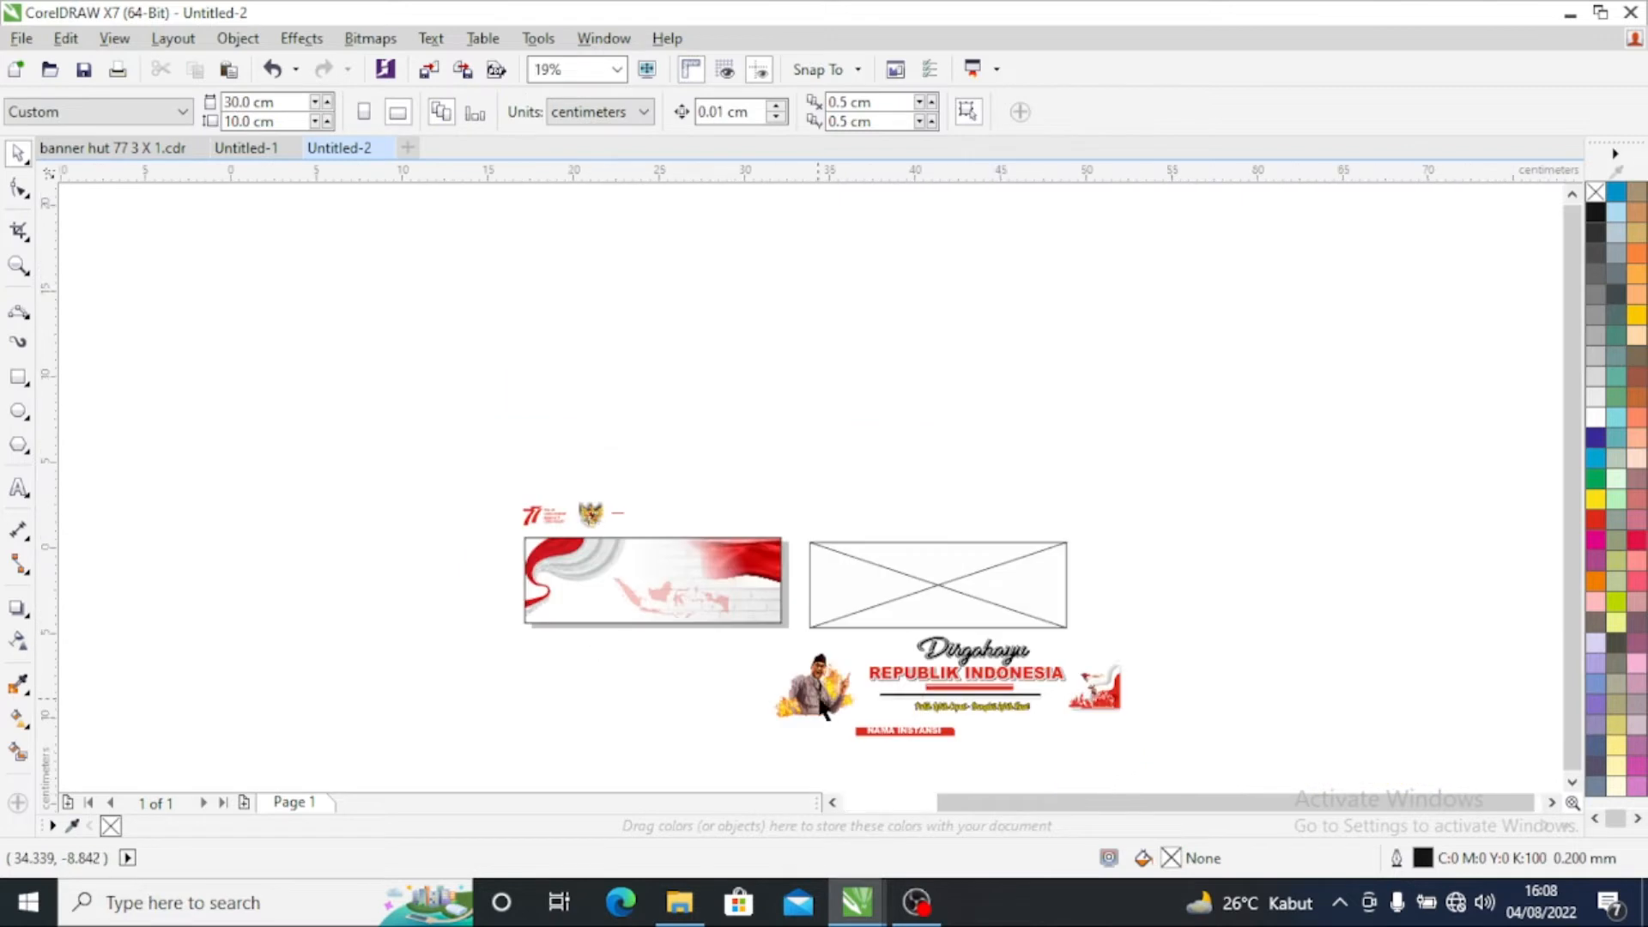
Step: Move the flames and the man in the black cap to the page's lower-left corner, placing the man over the flames
{"action": "scroll", "coordinate": [824, 709], "scroll_direction": "up", "scroll_amount": 2}
{"action": "left_click_drag", "start_coordinate": [811, 697], "coordinate": [248, 478]}
{"action": "scroll", "coordinate": [248, 478], "scroll_direction": "up", "scroll_amount": 2}
{"action": "left_click_drag", "start_coordinate": [674, 676], "coordinate": [215, 511]}
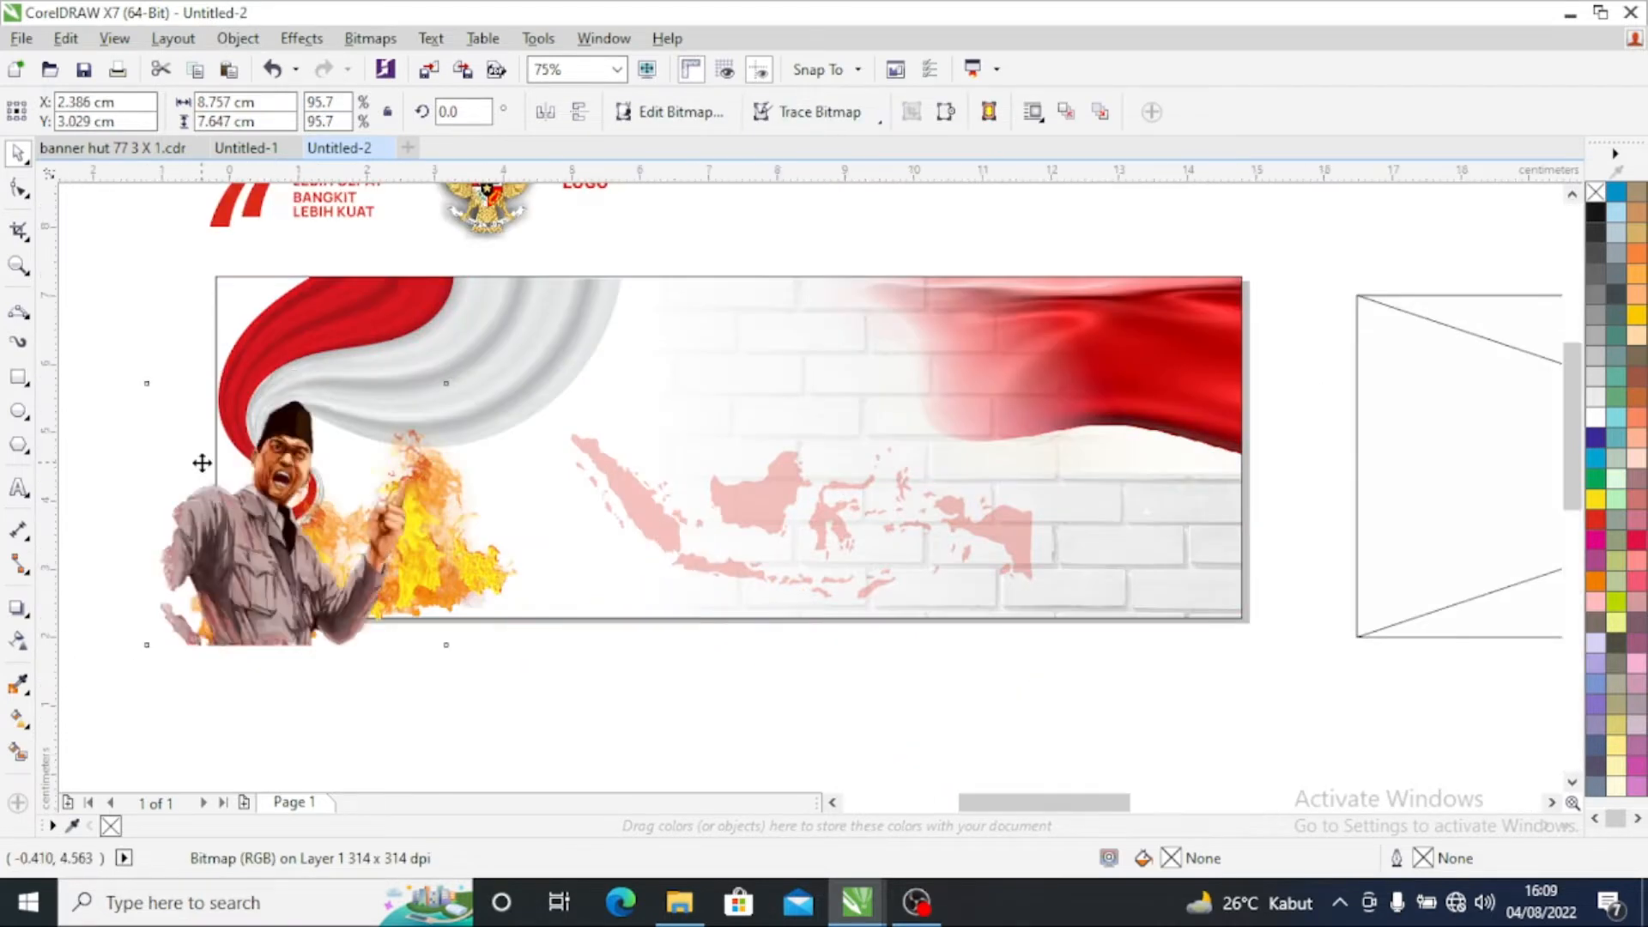
{"action": "scroll", "coordinate": [221, 467], "scroll_direction": "up", "scroll_amount": 2}
{"action": "scroll", "coordinate": [527, 489], "scroll_direction": "down", "scroll_amount": 2}
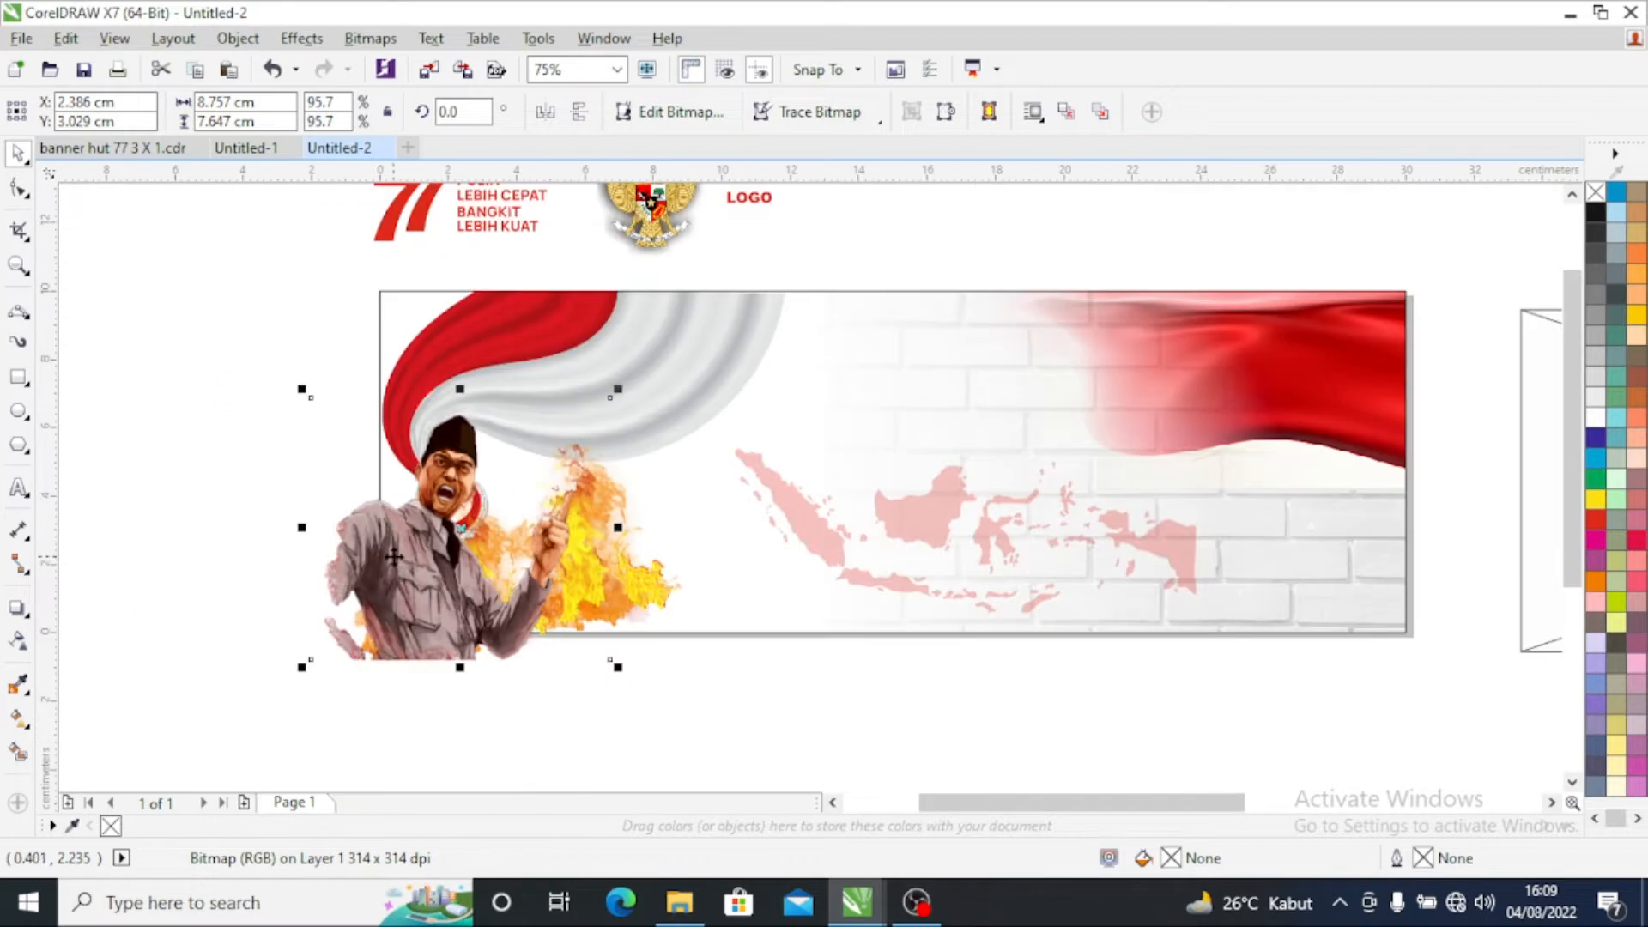
{"action": "left_click_drag", "start_coordinate": [404, 580], "coordinate": [436, 551]}
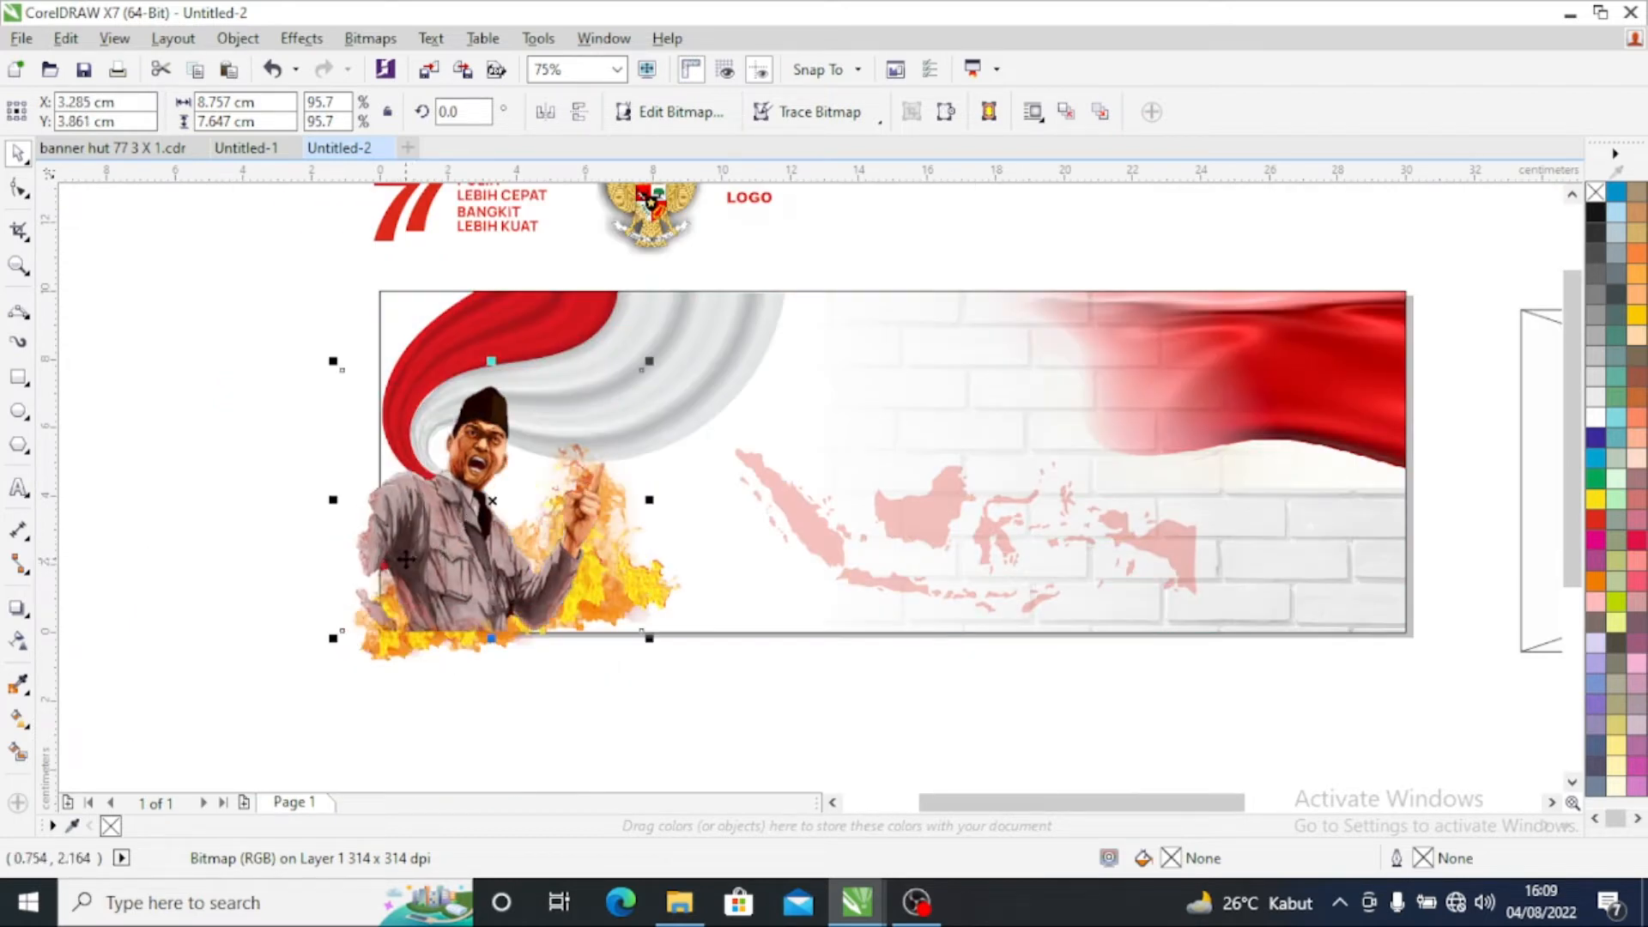
{"action": "left_click_drag", "start_coordinate": [405, 559], "coordinate": [405, 560]}
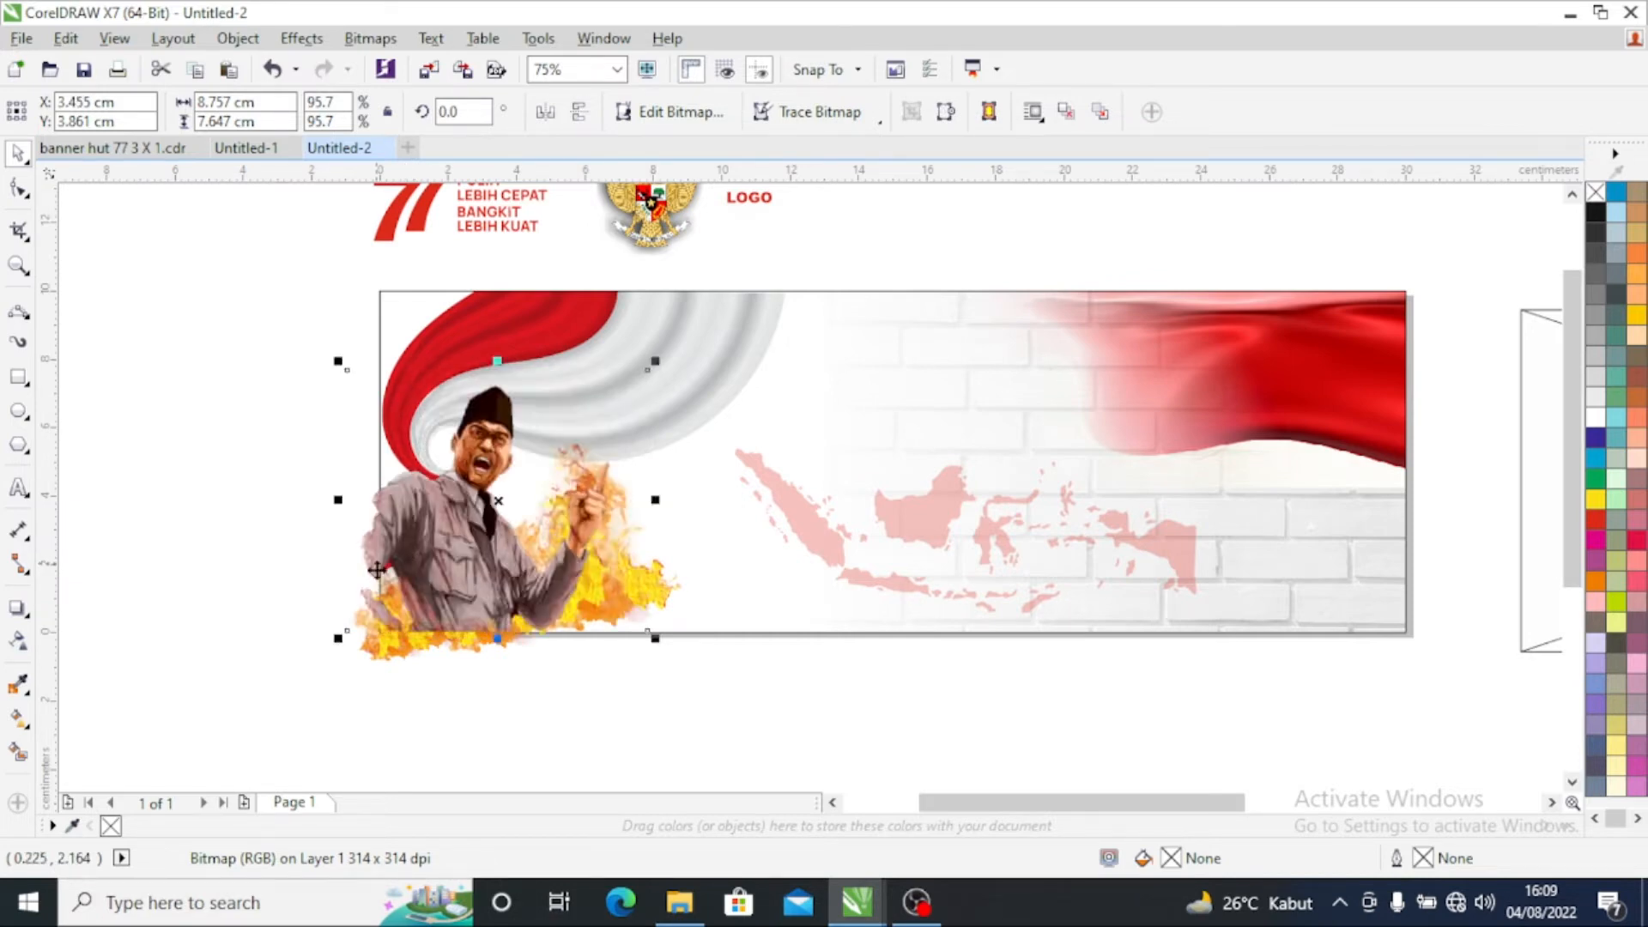
{"action": "left_click", "coordinate": [622, 746]}
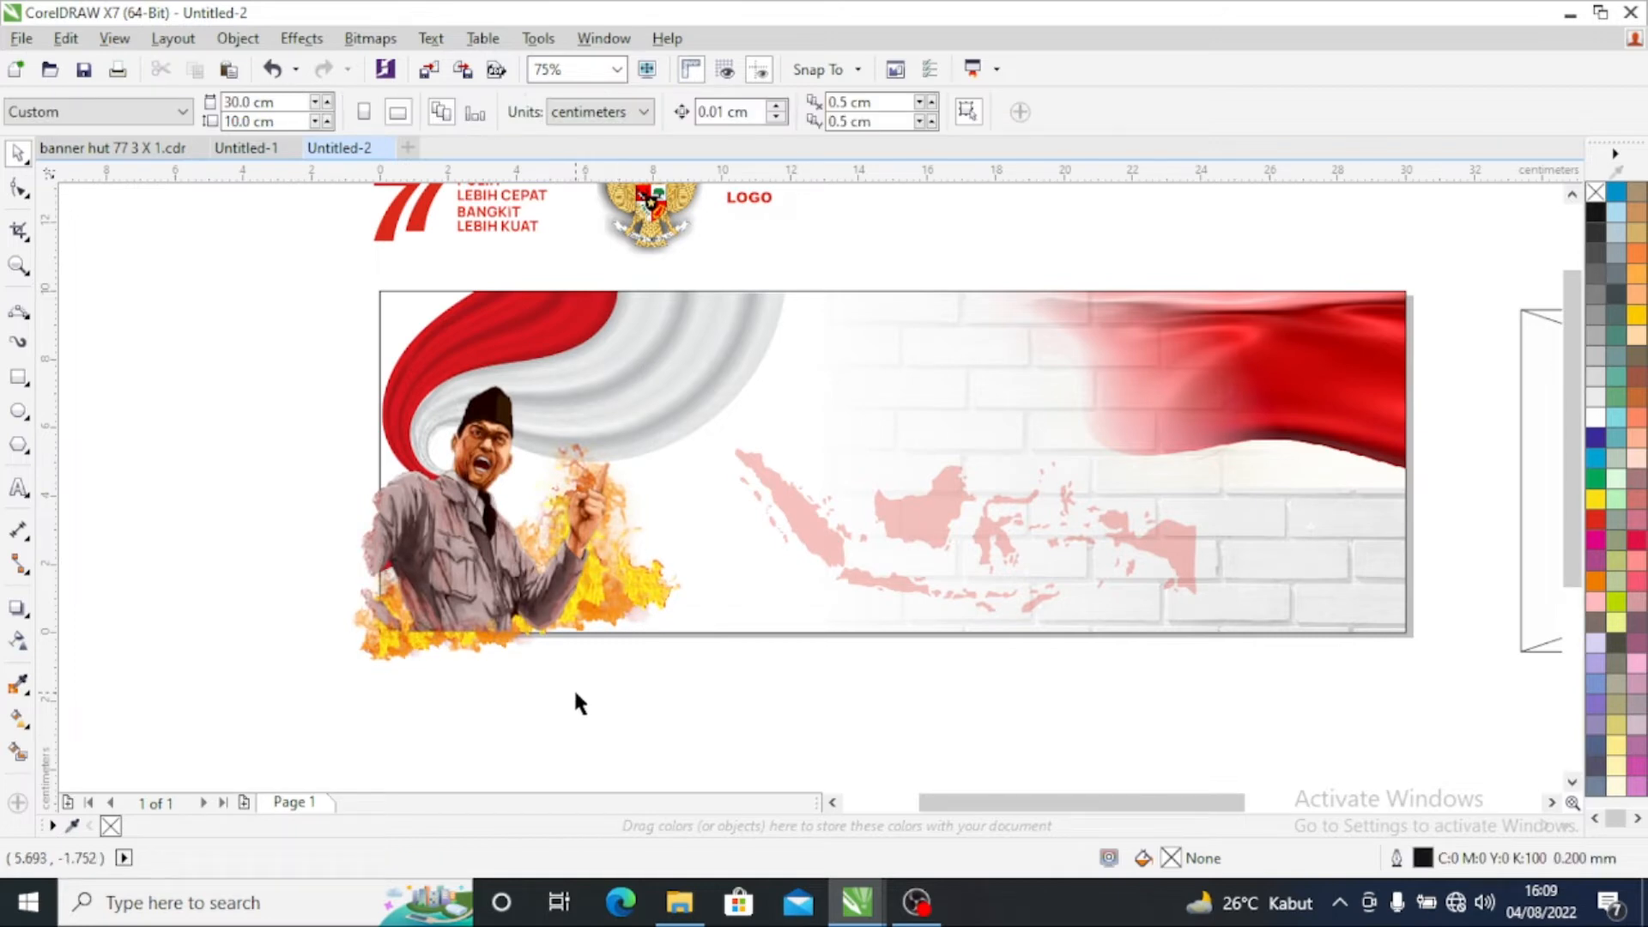
Step: Nudge the man slightly to the right and group him with the flames
{"action": "left_click", "coordinate": [469, 548]}
{"action": "key", "text": "Right"}
{"action": "left_click", "coordinate": [588, 702]}
{"action": "left_click_drag", "start_coordinate": [721, 717], "coordinate": [327, 416]}
{"action": "key", "text": "ctrl+g"}
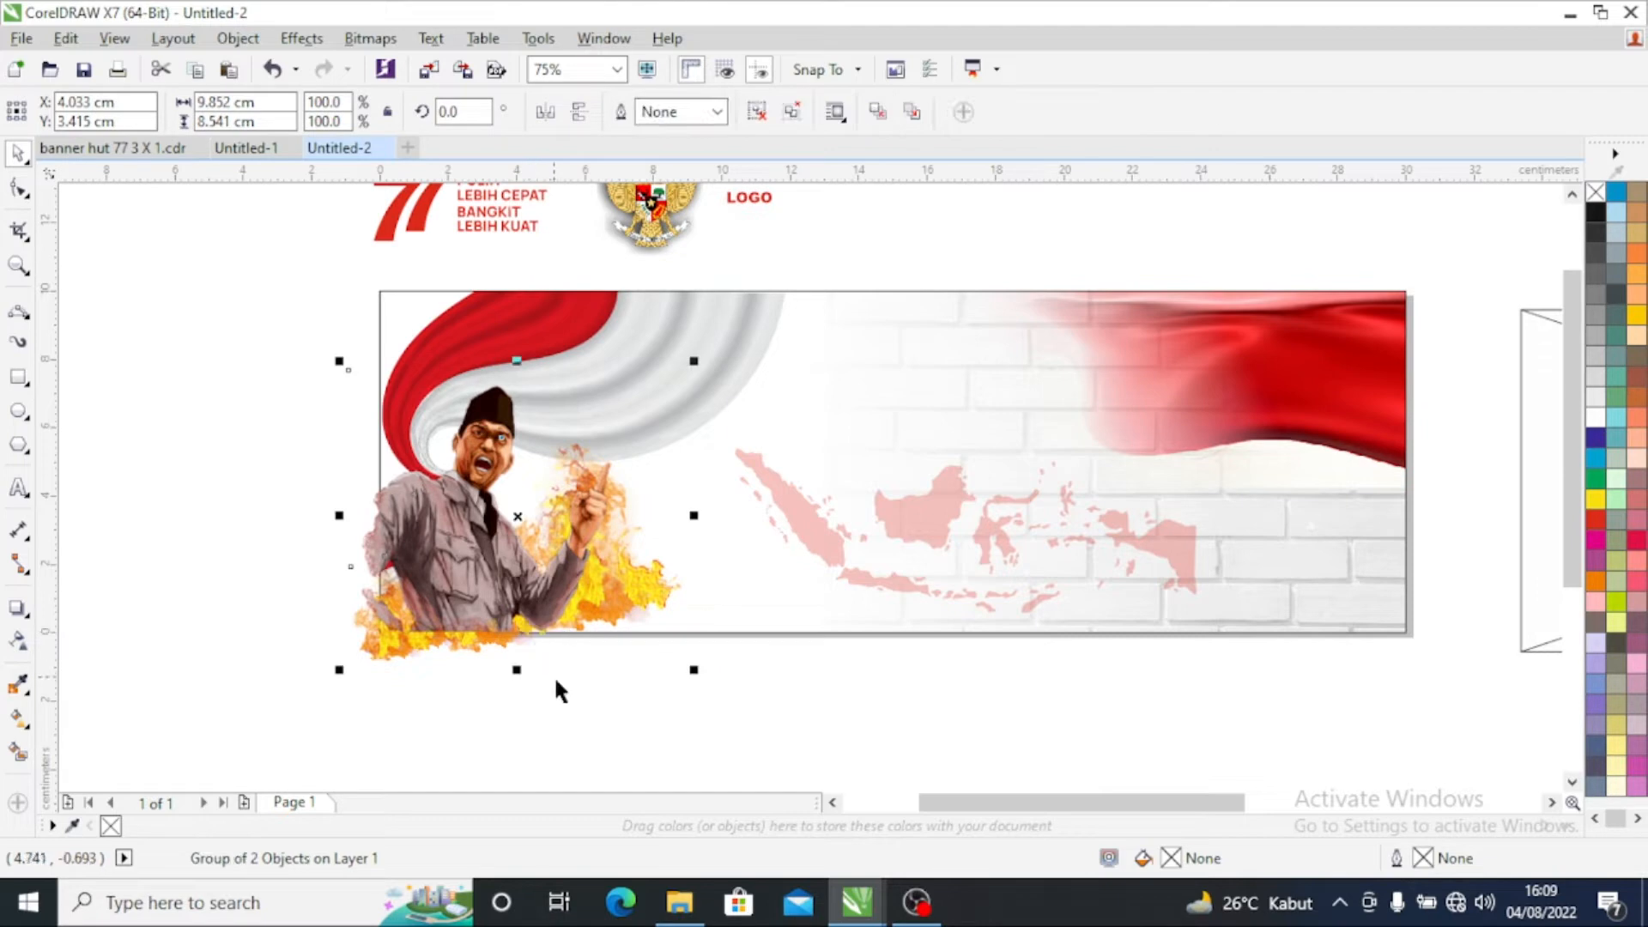
Step: PowerClip the group of the man and flames inside the page rectangle and deselect it
{"action": "right_click", "coordinate": [473, 558]}
{"action": "left_click", "coordinate": [573, 291]}
{"action": "left_click", "coordinate": [776, 430]}
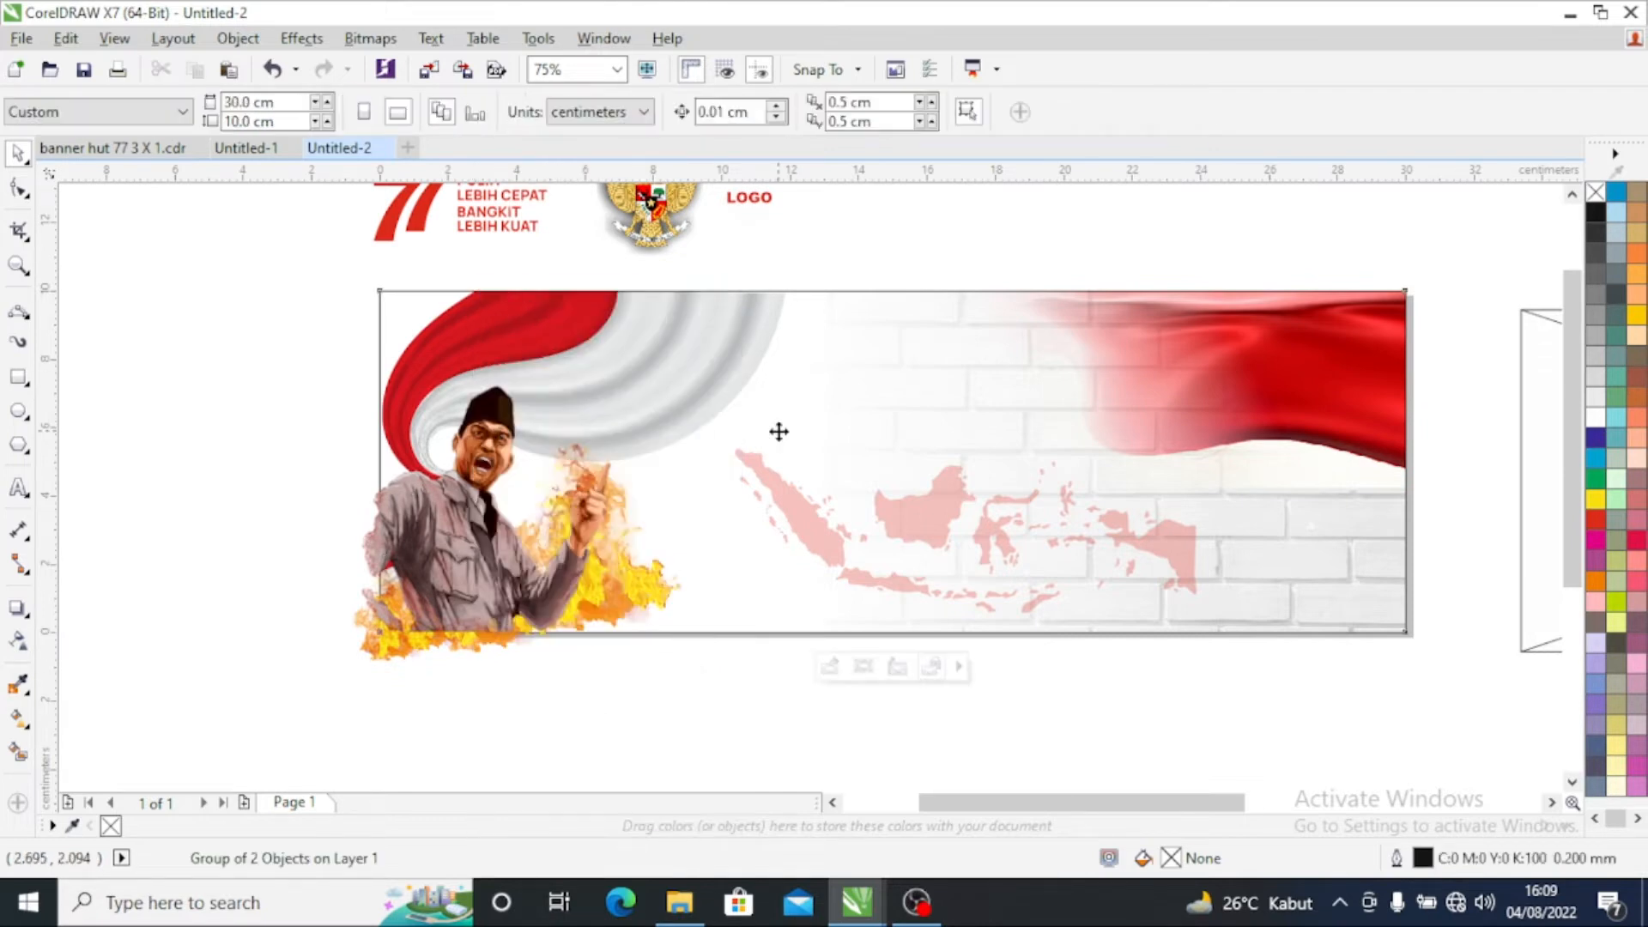
{"action": "left_click", "coordinate": [654, 698]}
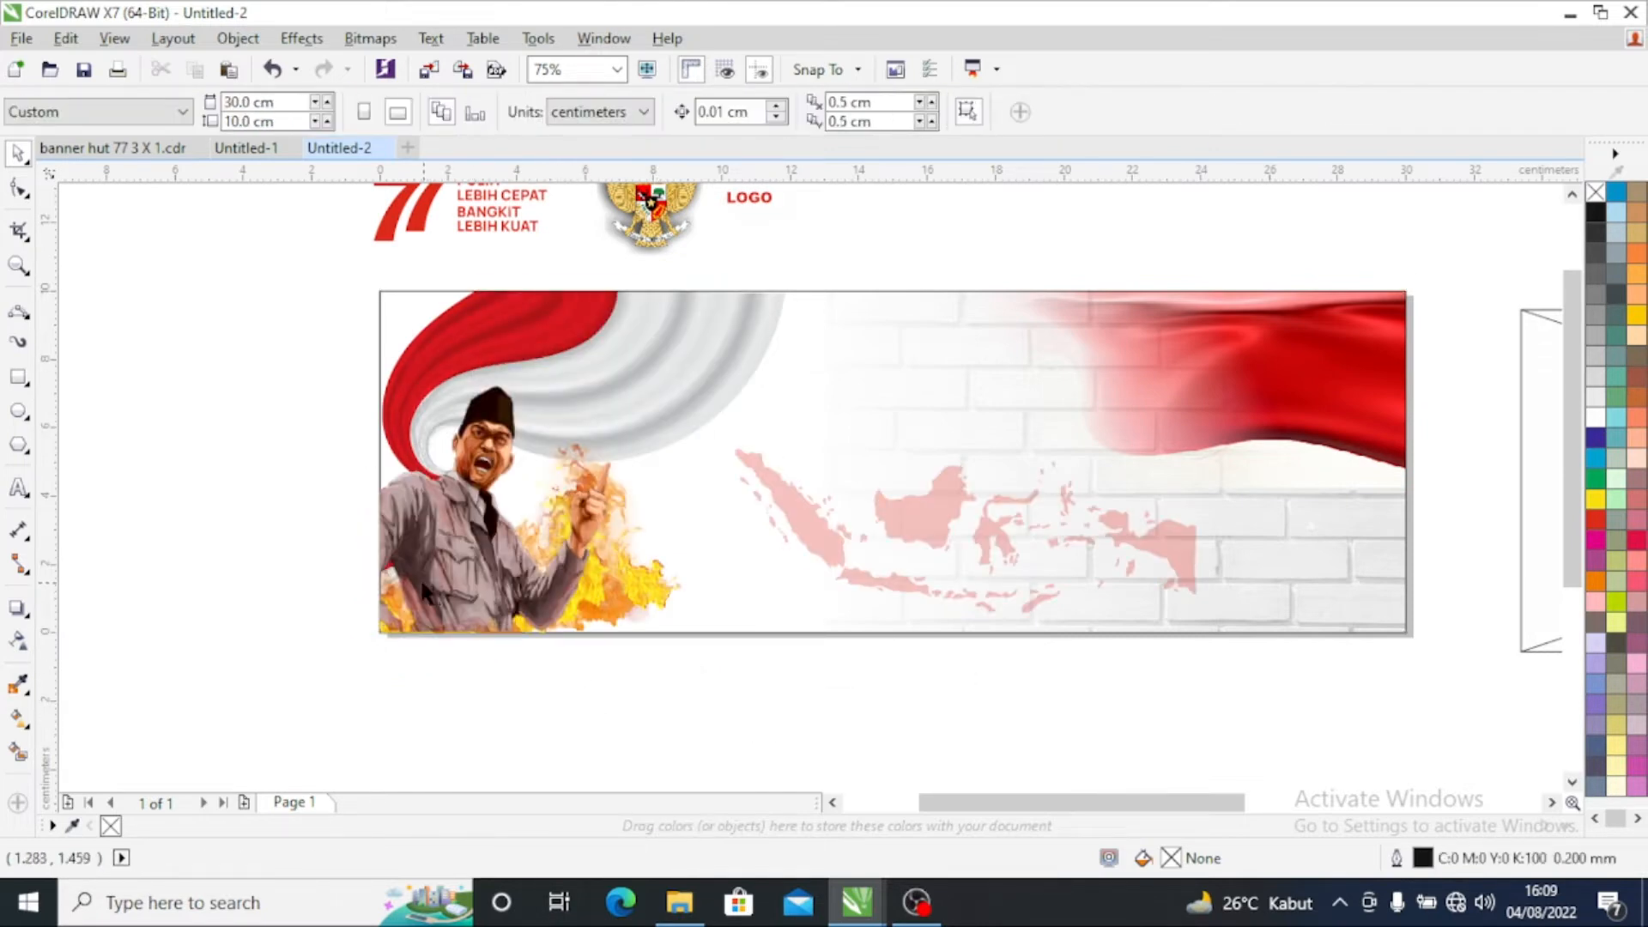
Step: Move the flag-bearer and crowd group into the page's lower-right corner, below the red waving flag
{"action": "scroll", "coordinate": [353, 600], "scroll_direction": "down", "scroll_amount": 2}
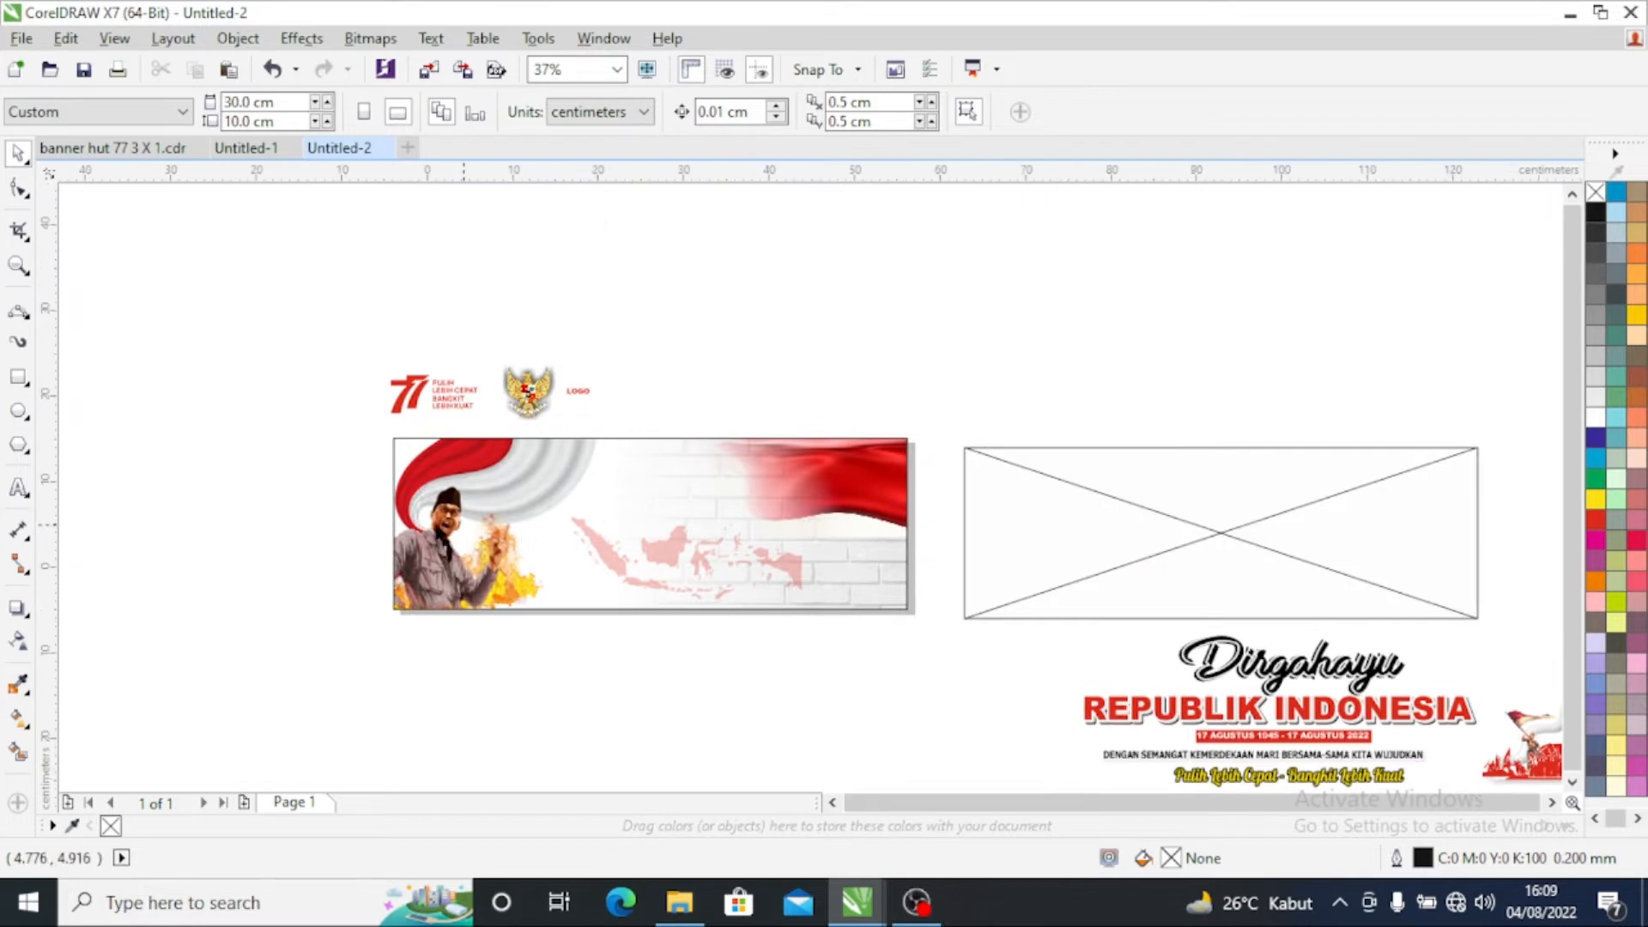
{"action": "scroll", "coordinate": [460, 525], "scroll_direction": "down", "scroll_amount": 1}
{"action": "left_click_drag", "start_coordinate": [951, 598], "coordinate": [646, 573]}
{"action": "scroll", "coordinate": [656, 558], "scroll_direction": "up", "scroll_amount": 5}
{"action": "scroll", "coordinate": [656, 558], "scroll_direction": "up", "scroll_amount": 3}
{"action": "scroll", "coordinate": [769, 642], "scroll_direction": "down", "scroll_amount": 3}
{"action": "scroll", "coordinate": [772, 571], "scroll_direction": "up", "scroll_amount": 3}
{"action": "left_click_drag", "start_coordinate": [618, 657], "coordinate": [676, 642]}
Step: Nudge the flag-bearer group left and down until it fits against the page's right and bottom edges
{"action": "key", "text": "Left"}
{"action": "key", "text": "Left"}
{"action": "key", "text": "Left"}
{"action": "key", "text": "Left"}
{"action": "key", "text": "Down"}
{"action": "key", "text": "Down"}
{"action": "key", "text": "Down"}
{"action": "key", "text": "Down"}
{"action": "key", "text": "Down"}
{"action": "key", "text": "Down"}
{"action": "key", "text": "Down"}
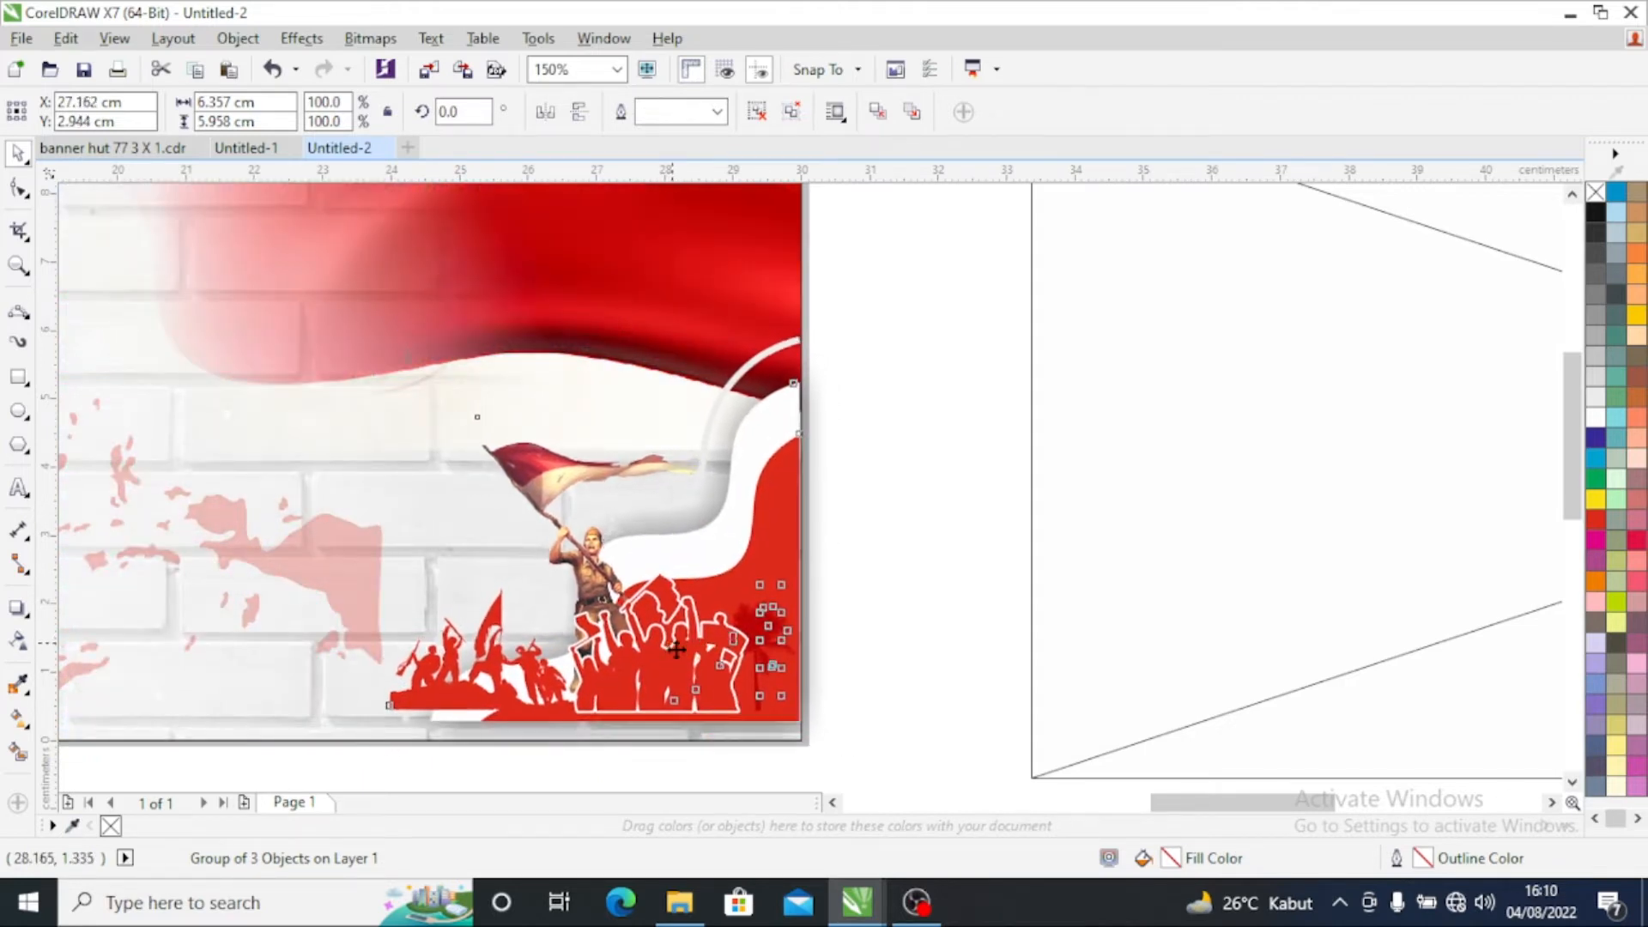
{"action": "key", "text": "Down"}
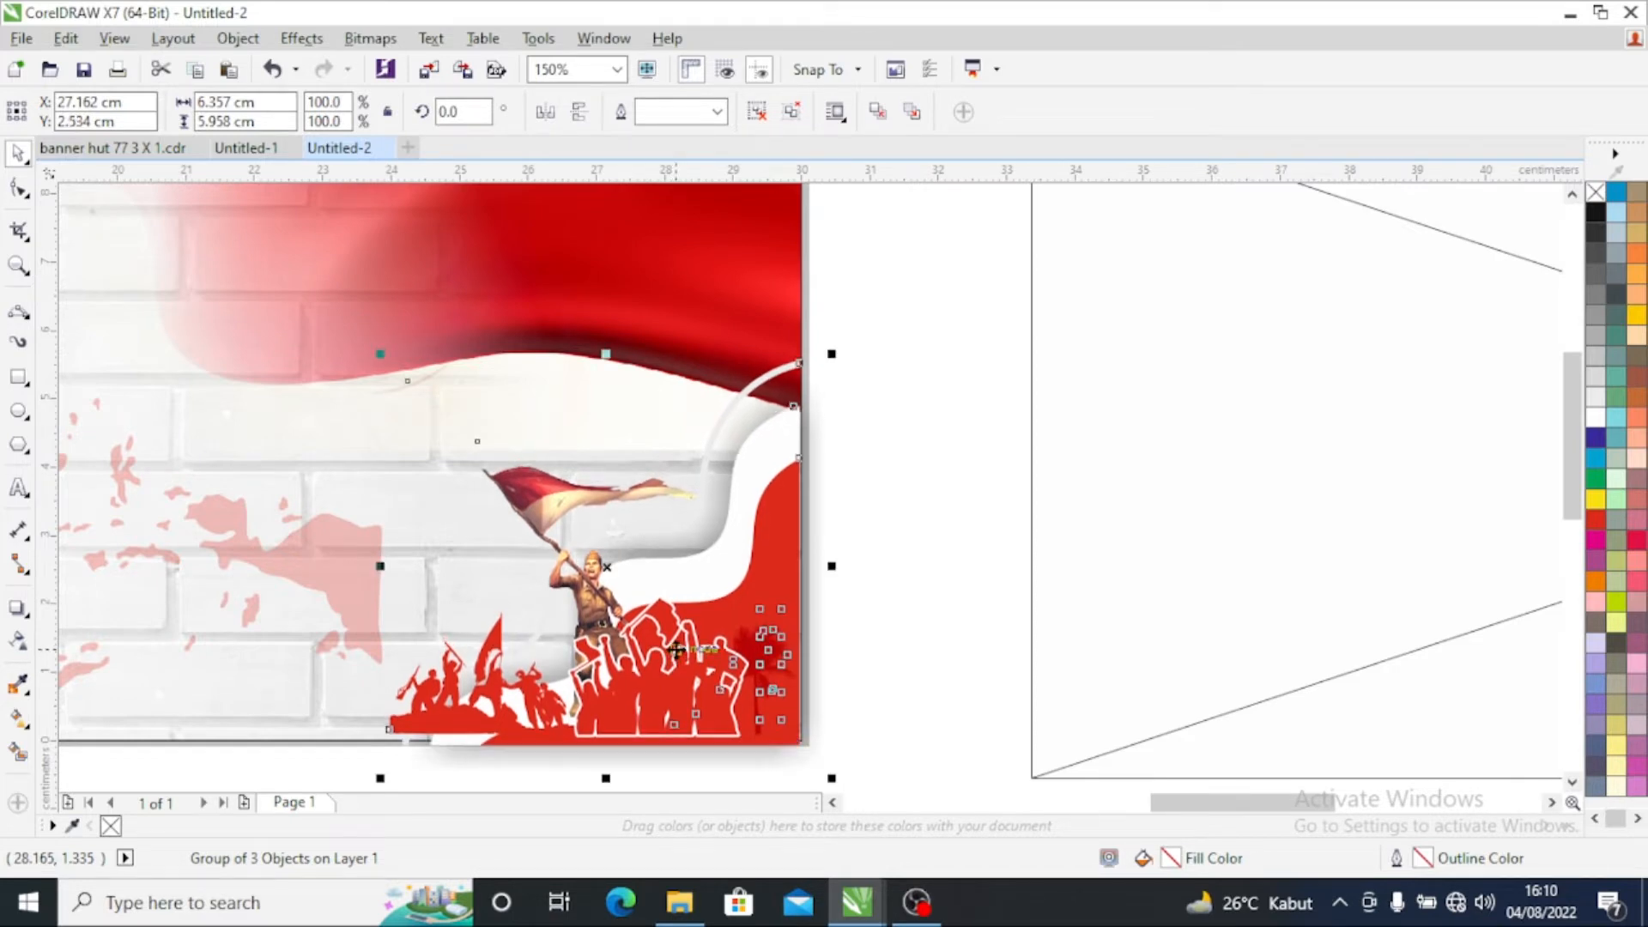
Step: PowerClip the flag-bearer and crowd group inside the page rectangle and deselect it
{"action": "right_click", "coordinate": [649, 614]}
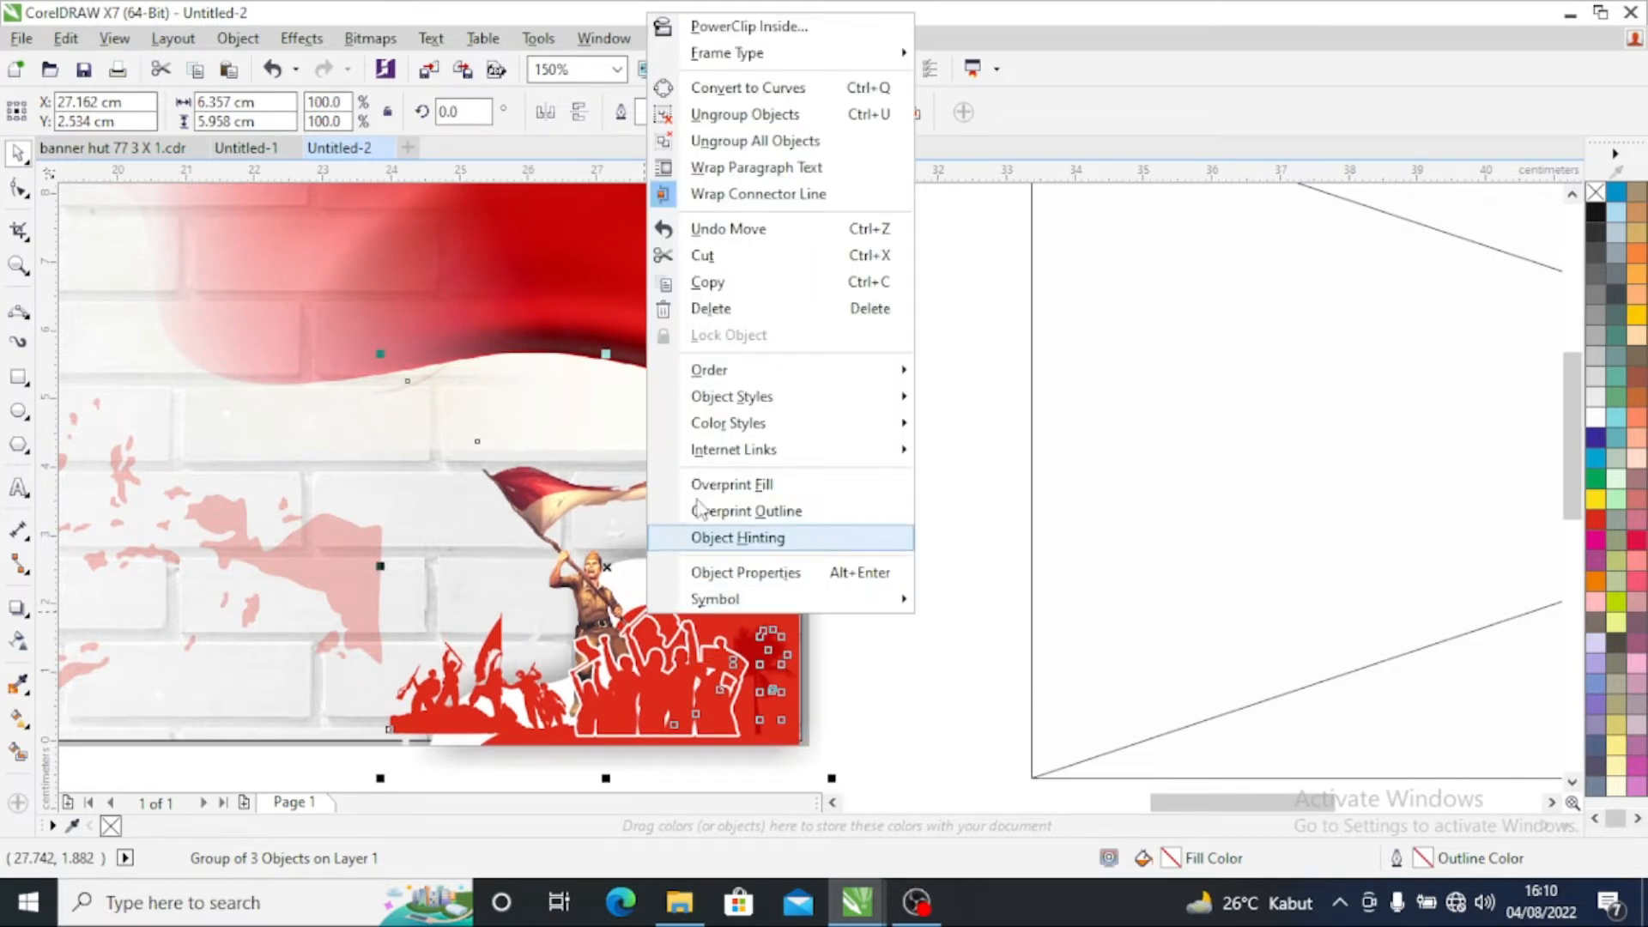
{"action": "left_click", "coordinate": [738, 26]}
{"action": "left_click", "coordinate": [148, 397]}
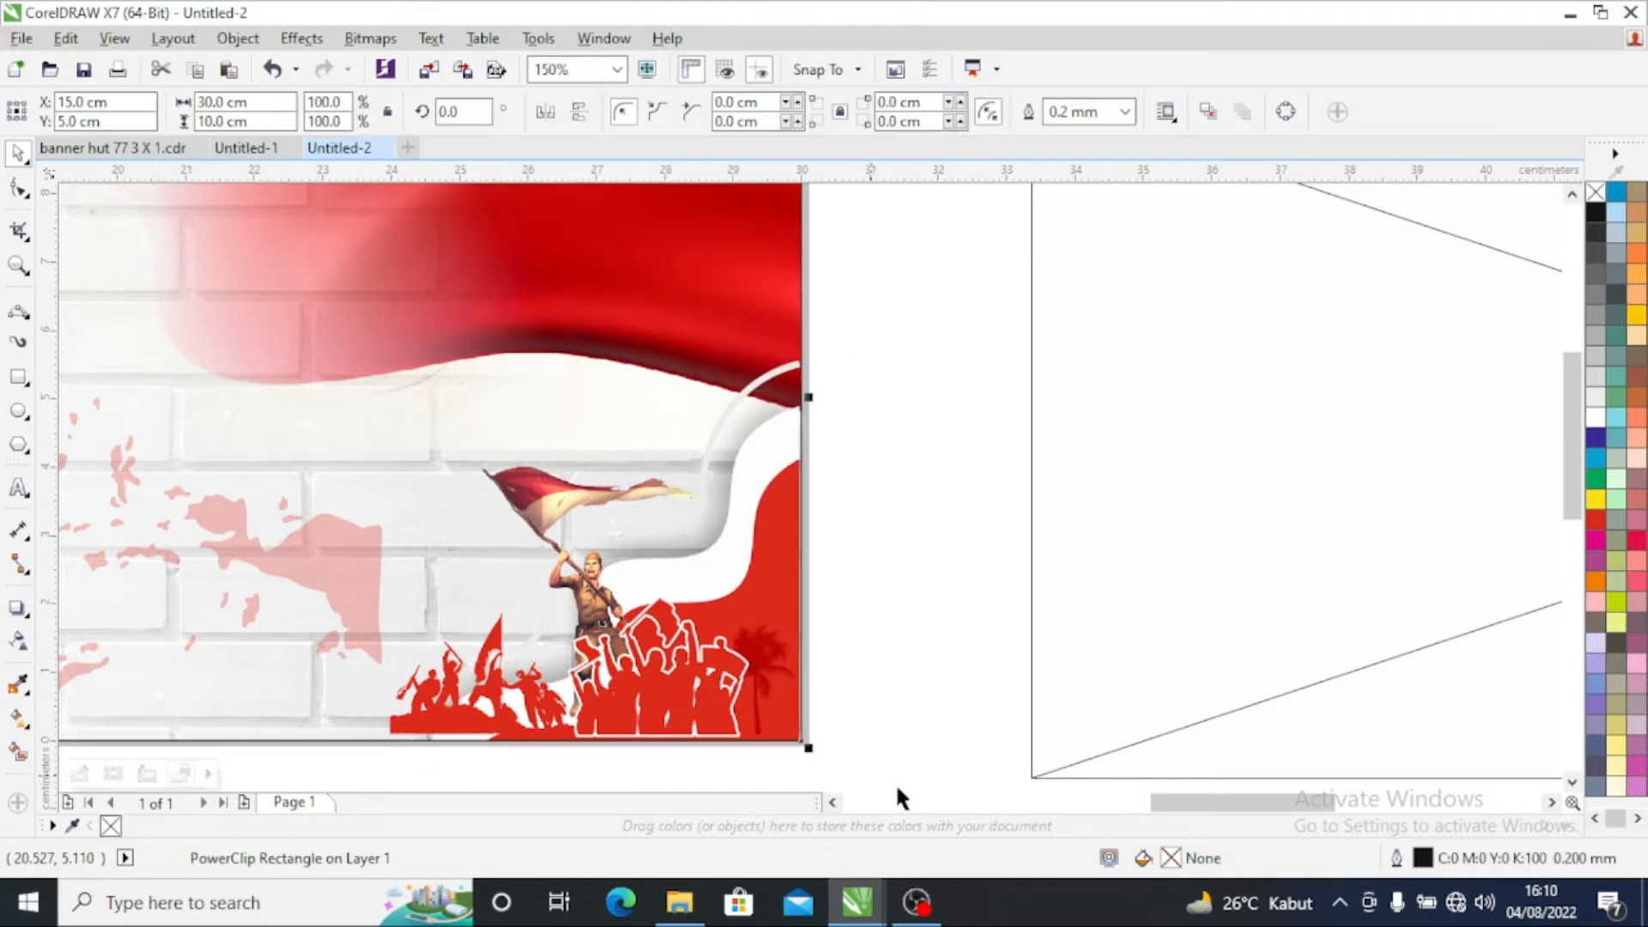
{"action": "scroll", "coordinate": [772, 627], "scroll_direction": "down", "scroll_amount": 1}
{"action": "scroll", "coordinate": [771, 620], "scroll_direction": "down", "scroll_amount": 1}
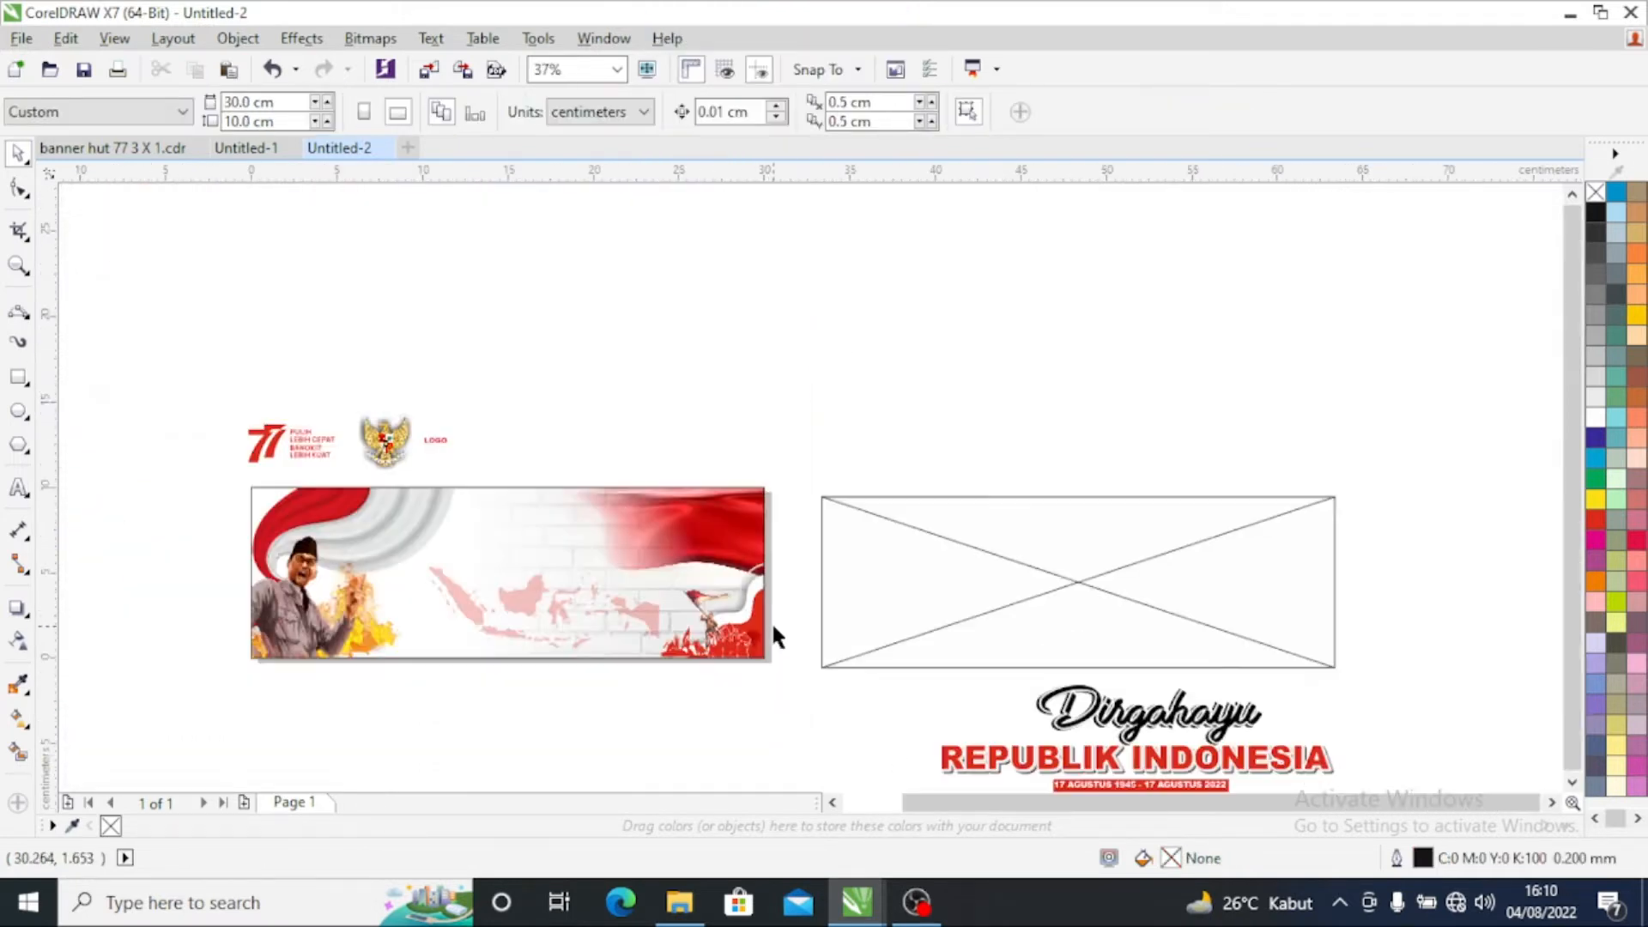
Step: Move the Dirgahayu Republik Indonesia text group onto the page, between the man and the flag-bearer
{"action": "scroll", "coordinate": [910, 627], "scroll_direction": "down", "scroll_amount": 1}
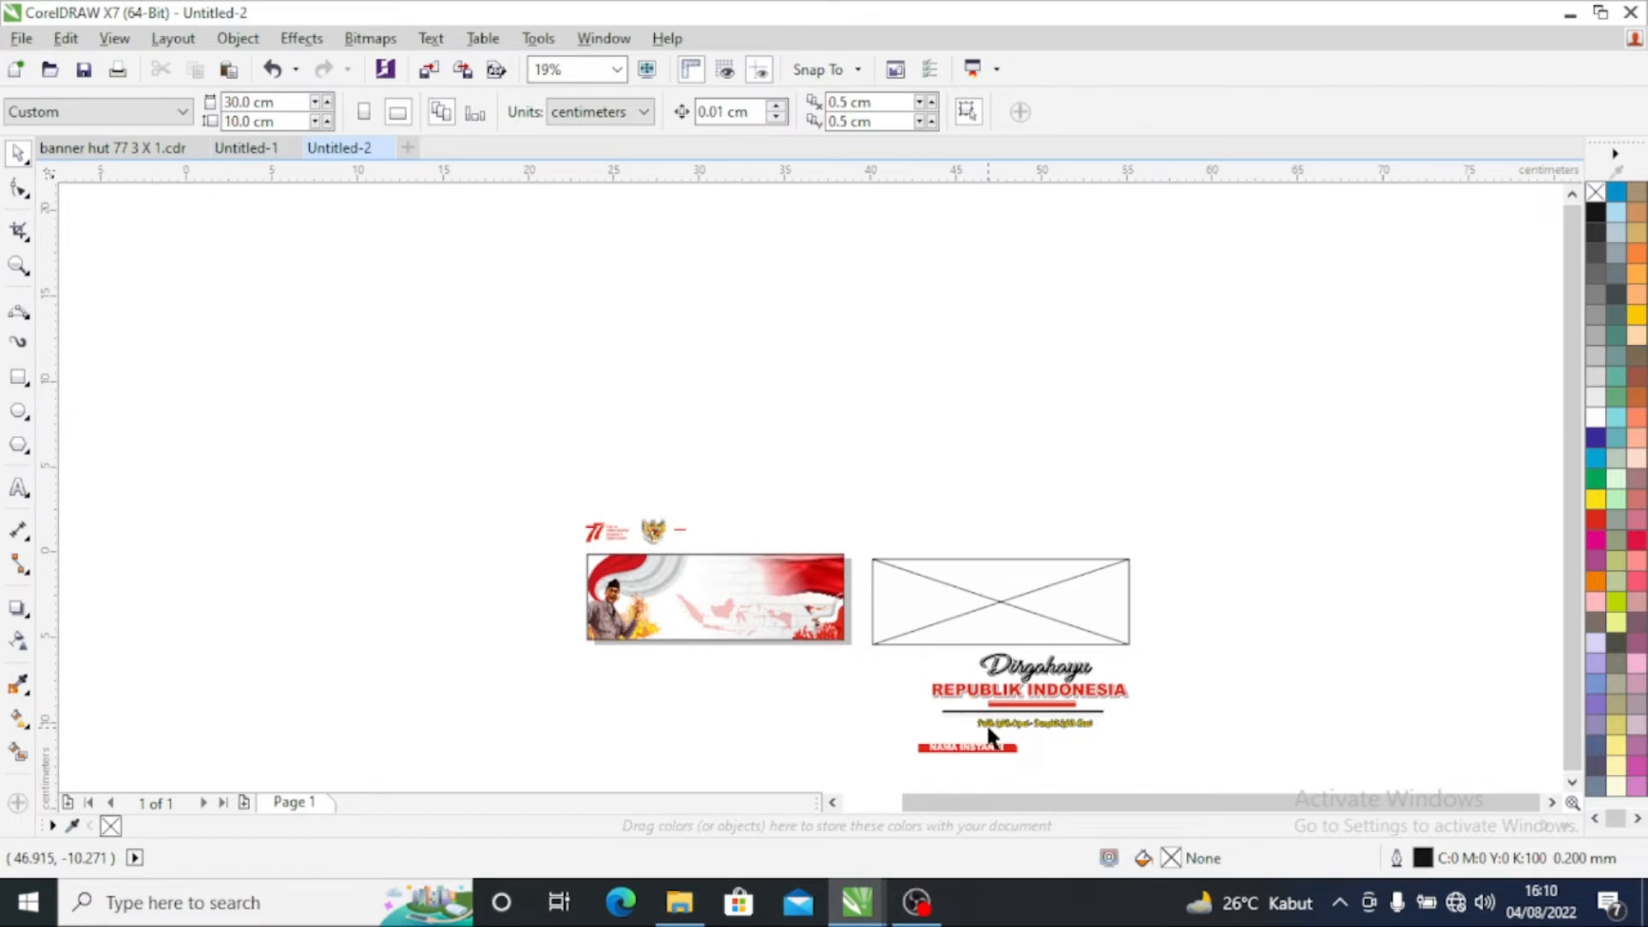
{"action": "scroll", "coordinate": [985, 722], "scroll_direction": "up", "scroll_amount": 1}
{"action": "left_click_drag", "start_coordinate": [1089, 666], "coordinate": [497, 487]}
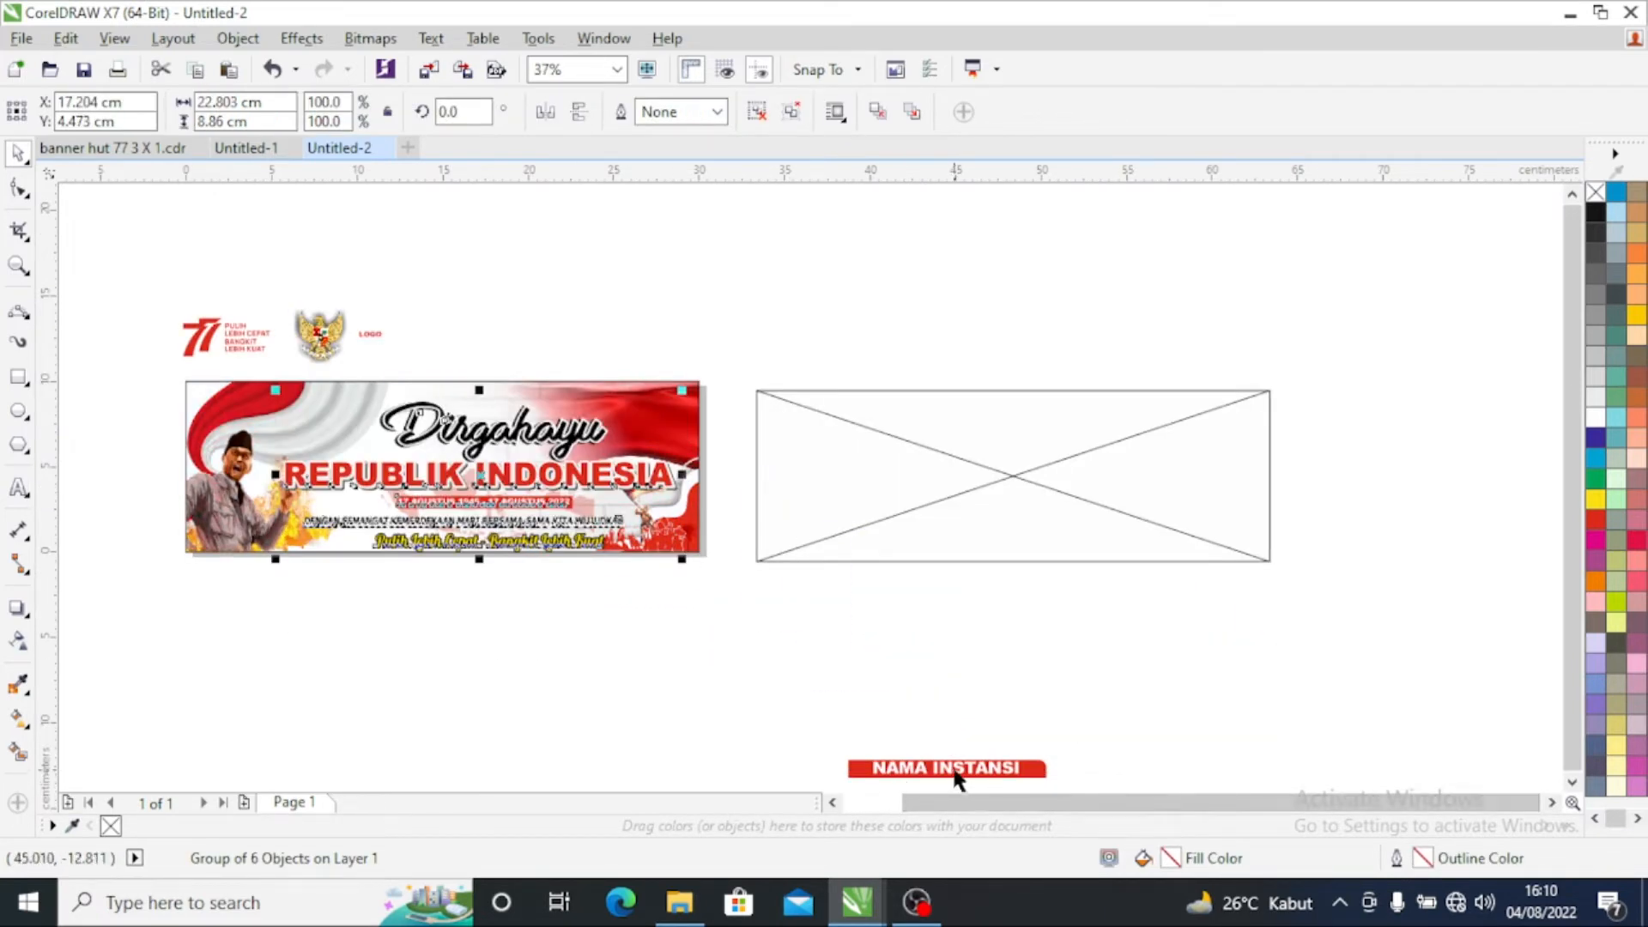
Step: Move the Dirgahayu Republik Indonesia text group up about 1 cm on the page and deselect it
{"action": "scroll", "coordinate": [324, 472], "scroll_direction": "up", "scroll_amount": 1}
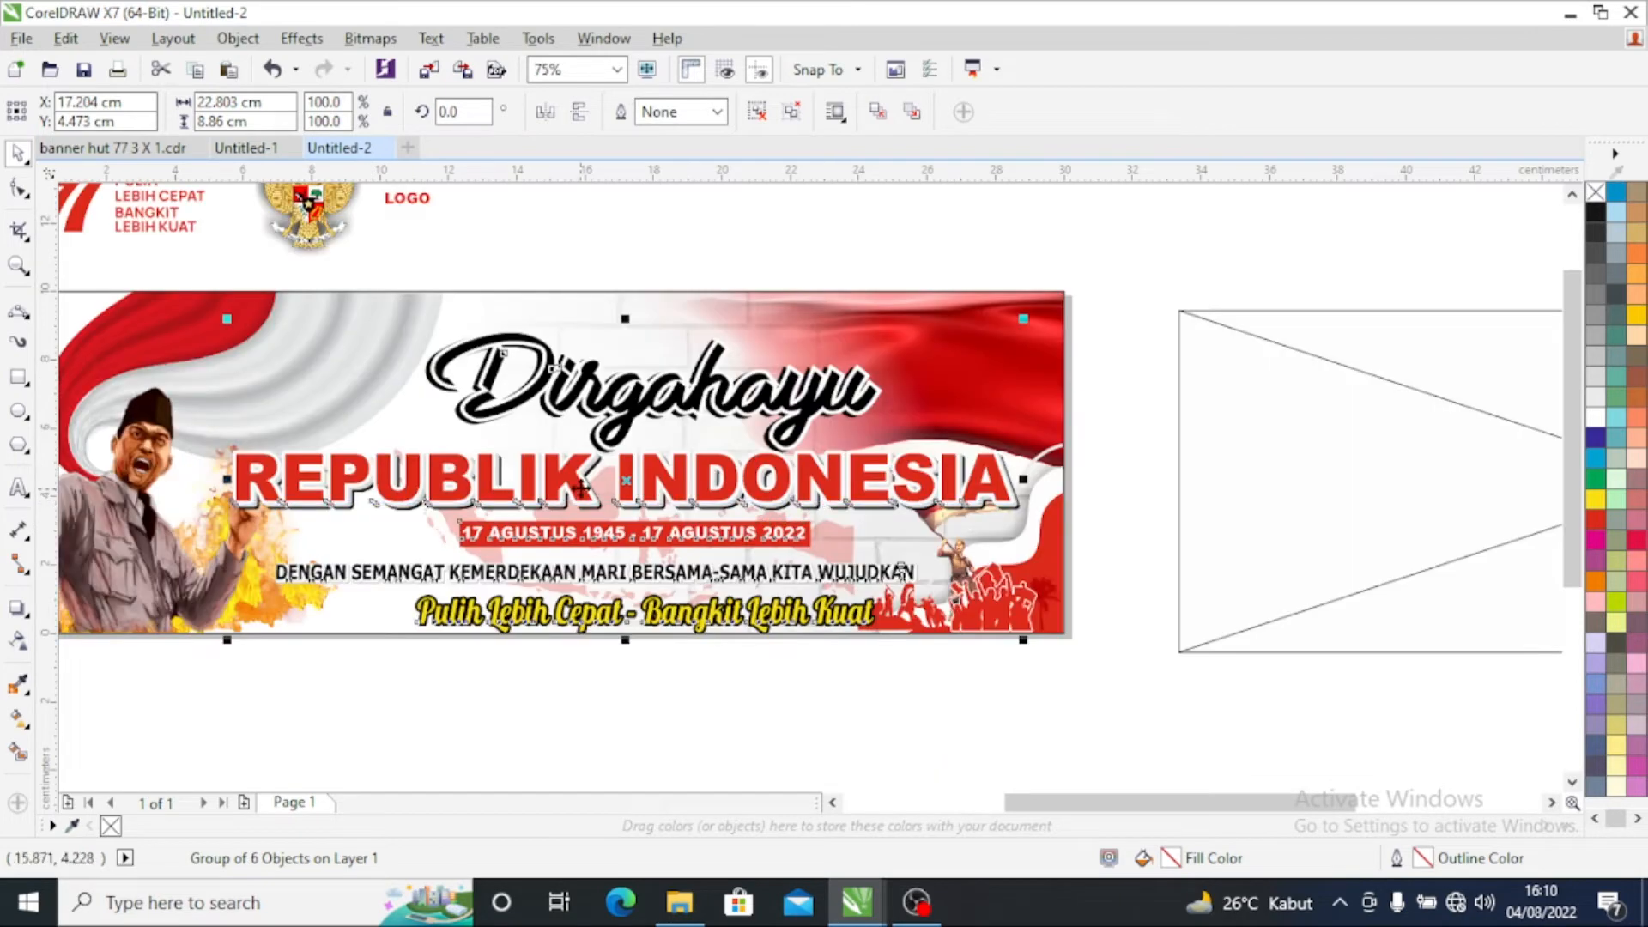
{"action": "left_click", "coordinate": [513, 661]}
{"action": "mouse_move", "coordinate": [560, 482]}
{"action": "left_mouse_down"}
{"action": "mouse_move", "coordinate": [543, 446]}
{"action": "mouse_move", "coordinate": [563, 463]}
{"action": "left_mouse_up"}
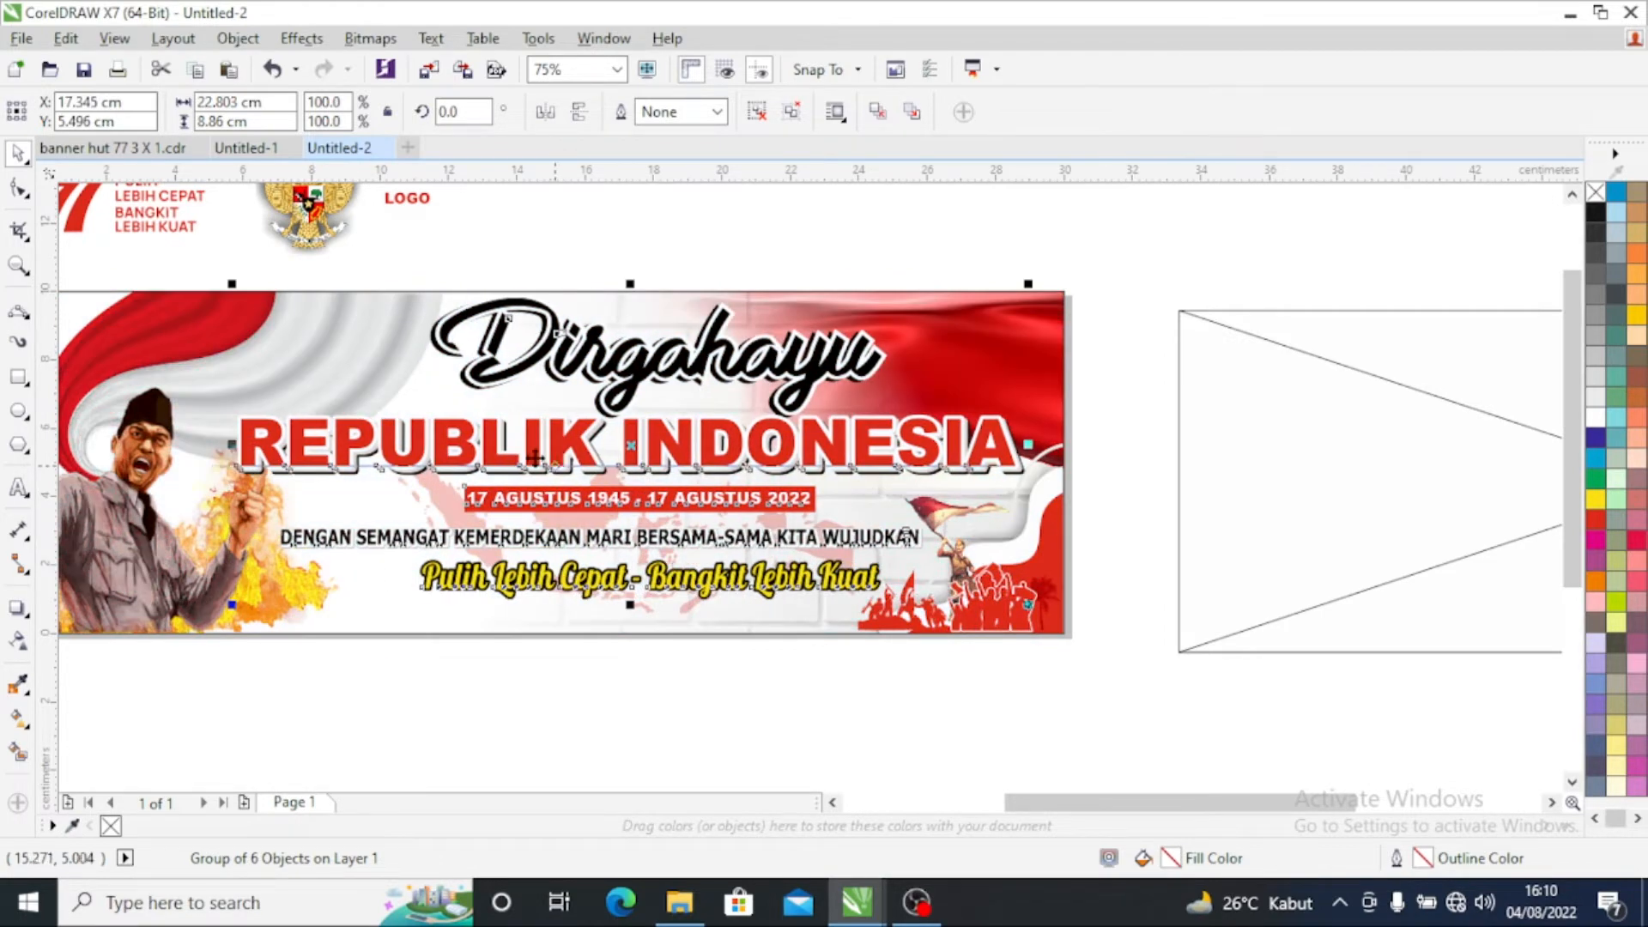
{"action": "left_click", "coordinate": [480, 717]}
{"action": "scroll", "coordinate": [369, 446], "scroll_direction": "up", "scroll_amount": 1}
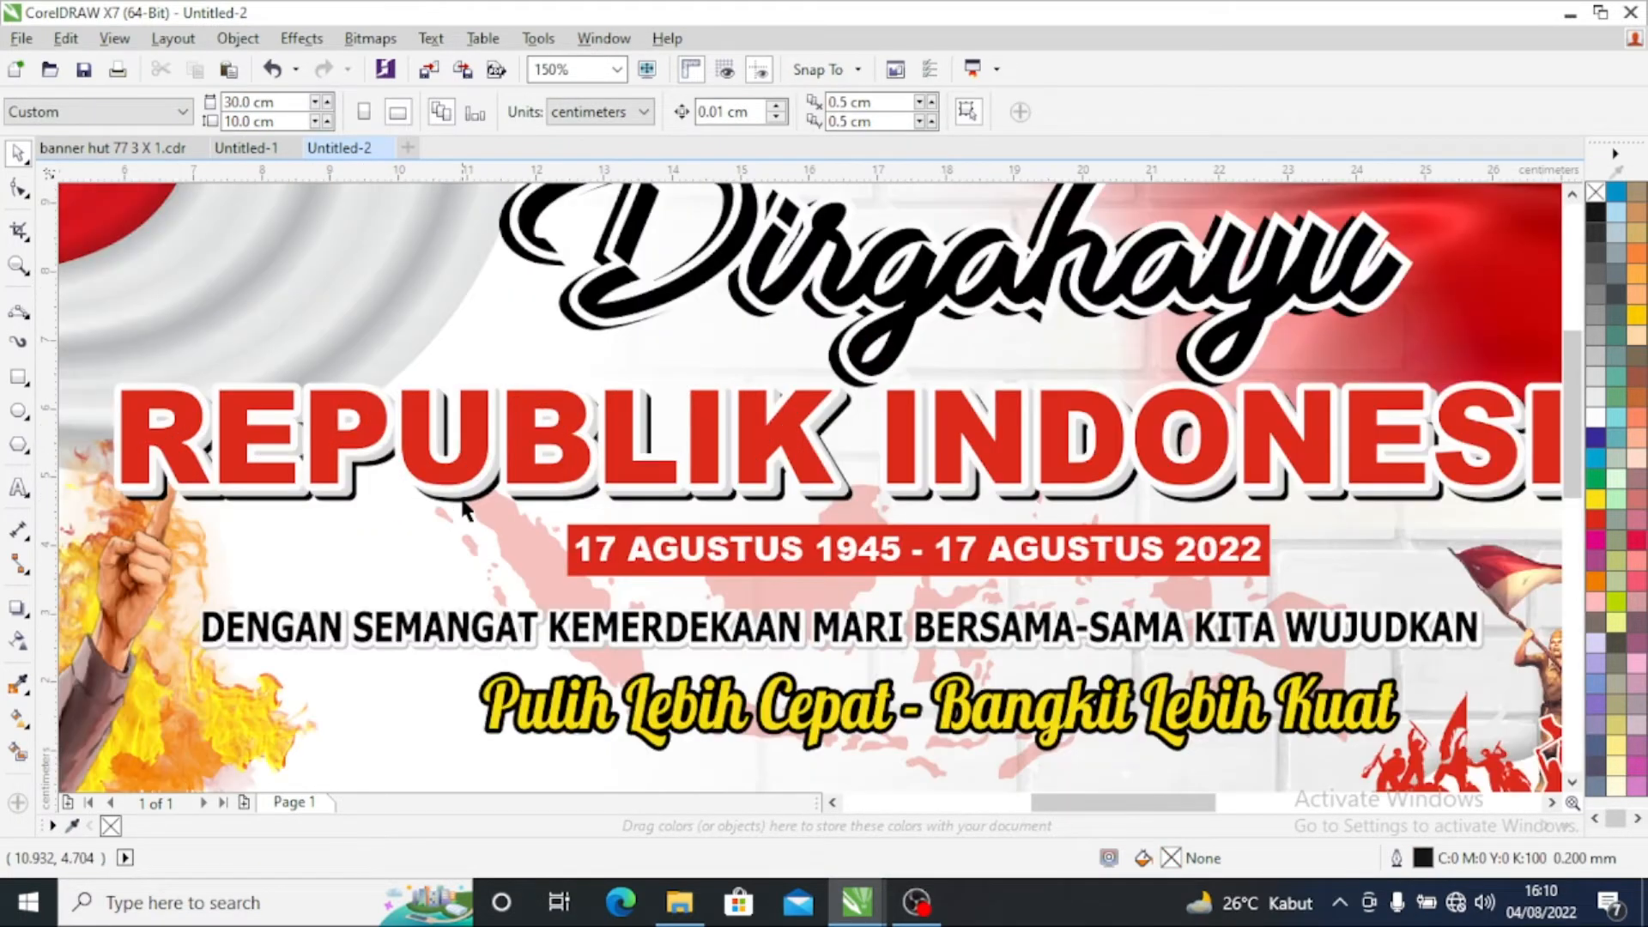
{"action": "scroll", "coordinate": [279, 573], "scroll_direction": "down", "scroll_amount": 1}
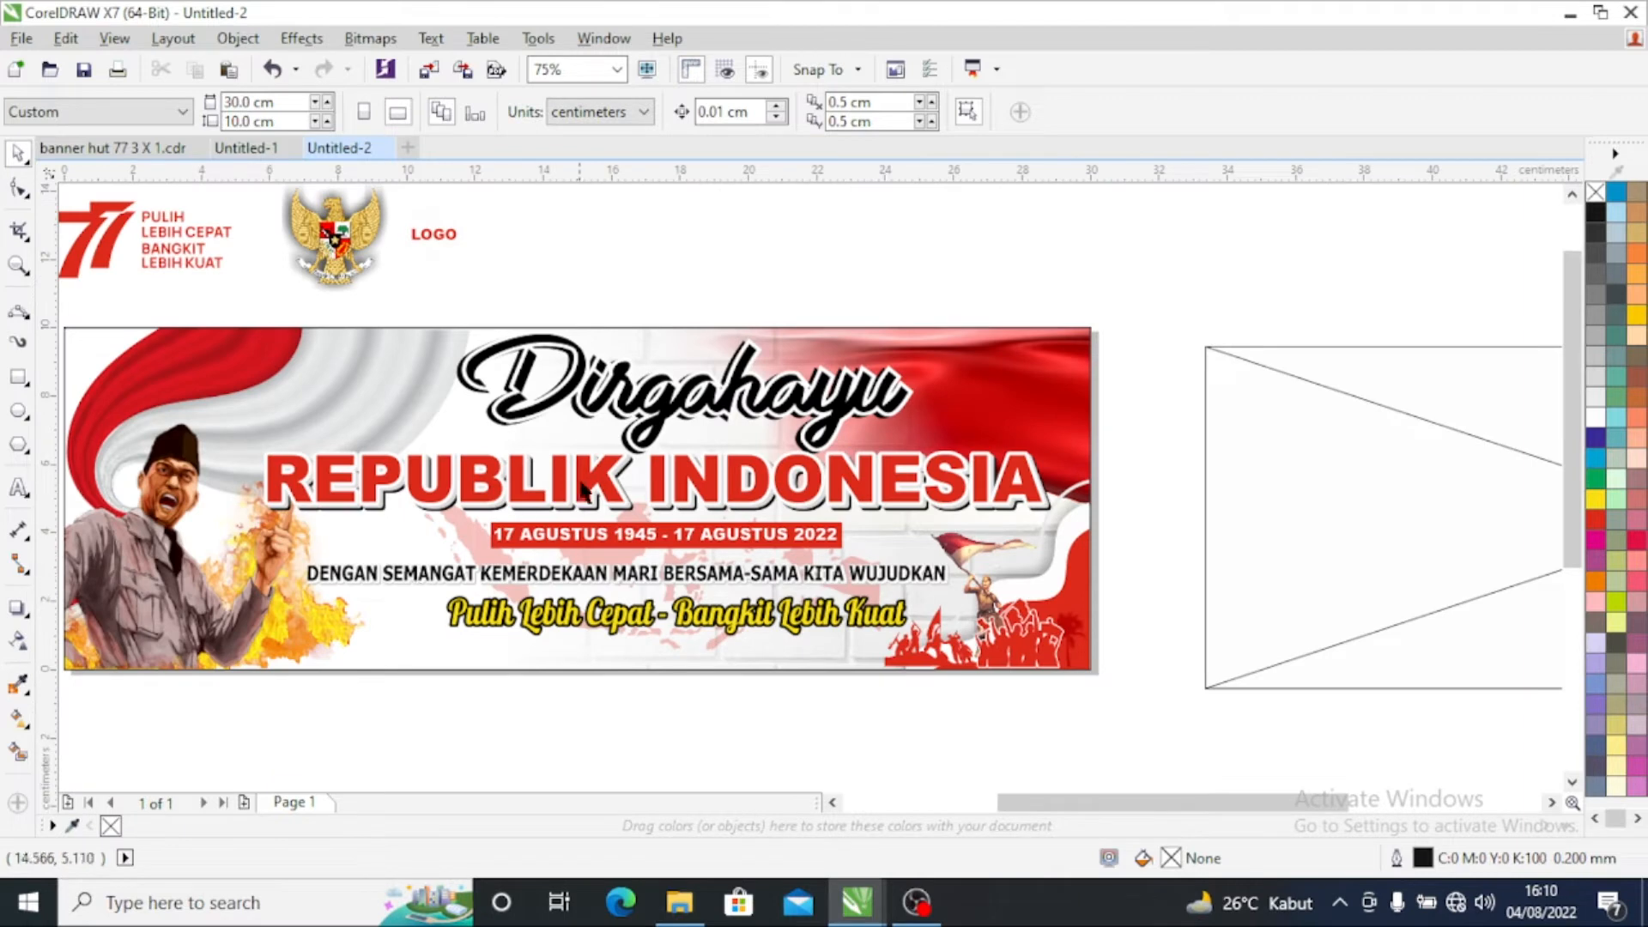
Step: Nudge the Dirgahayu Republik Indonesia text group slightly down in 0.01 cm steps and deselect it
{"action": "left_click", "coordinate": [668, 602]}
{"action": "key", "text": "Down"}
{"action": "key", "text": "Down"}
{"action": "key", "text": "Down"}
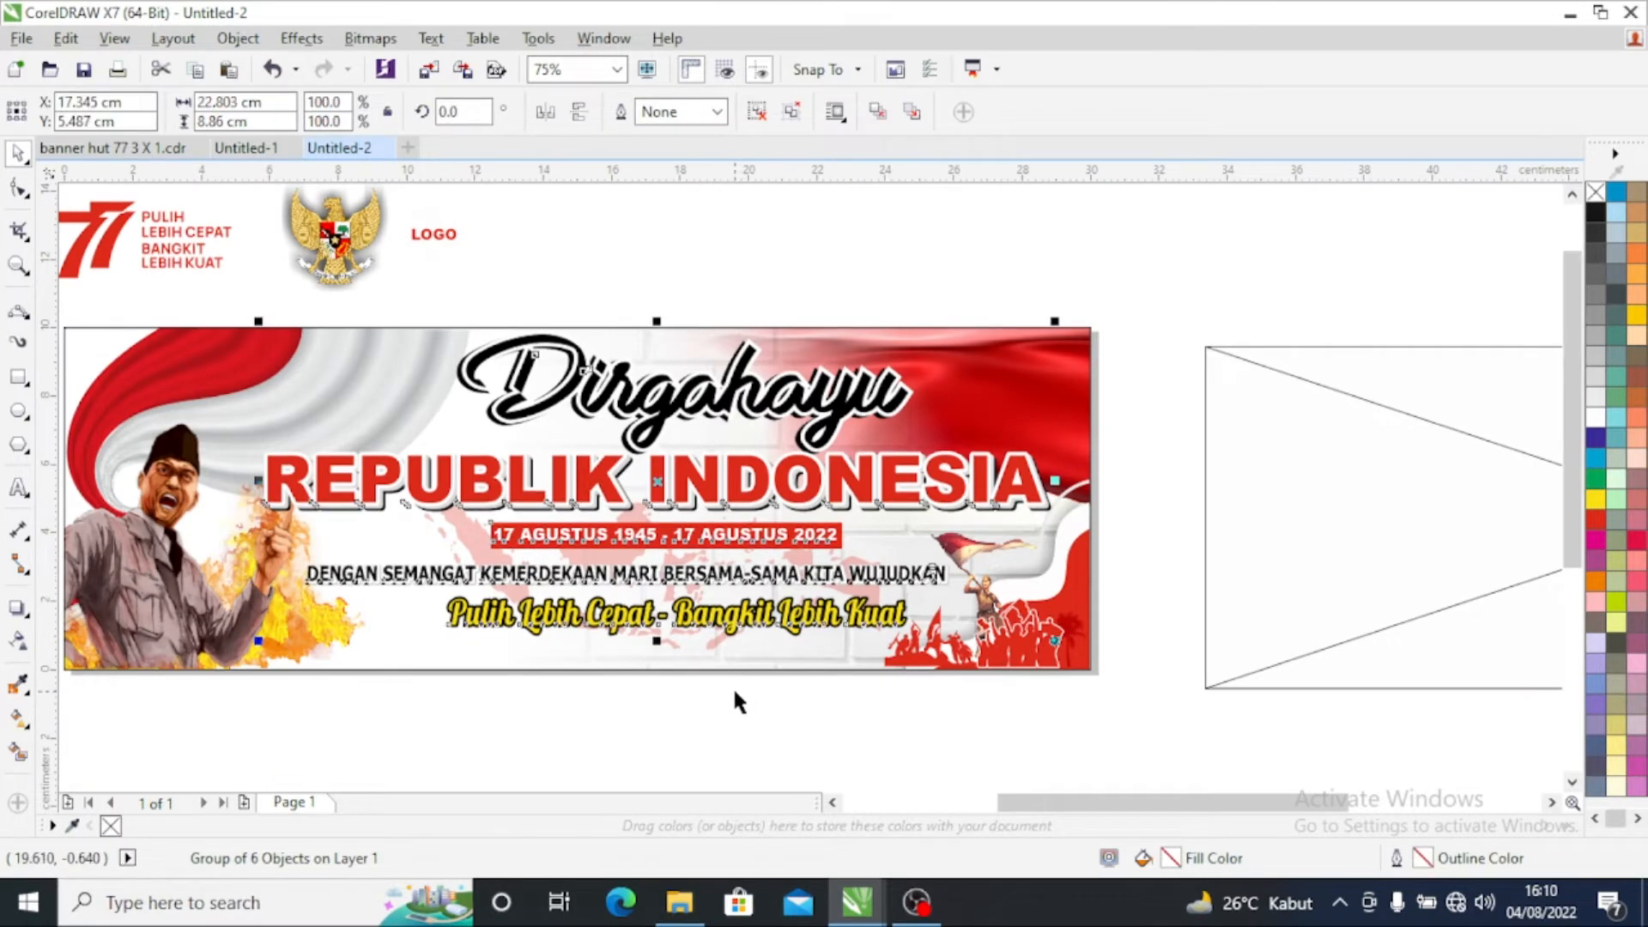
{"action": "key", "text": "Down"}
{"action": "key", "text": "Down"}
{"action": "key", "text": "Down"}
{"action": "key", "text": "Down"}
{"action": "key", "text": "Down"}
{"action": "key", "text": "Down"}
{"action": "key", "text": "Down"}
{"action": "key", "text": "Down"}
{"action": "key", "text": "Down"}
{"action": "key", "text": "Down"}
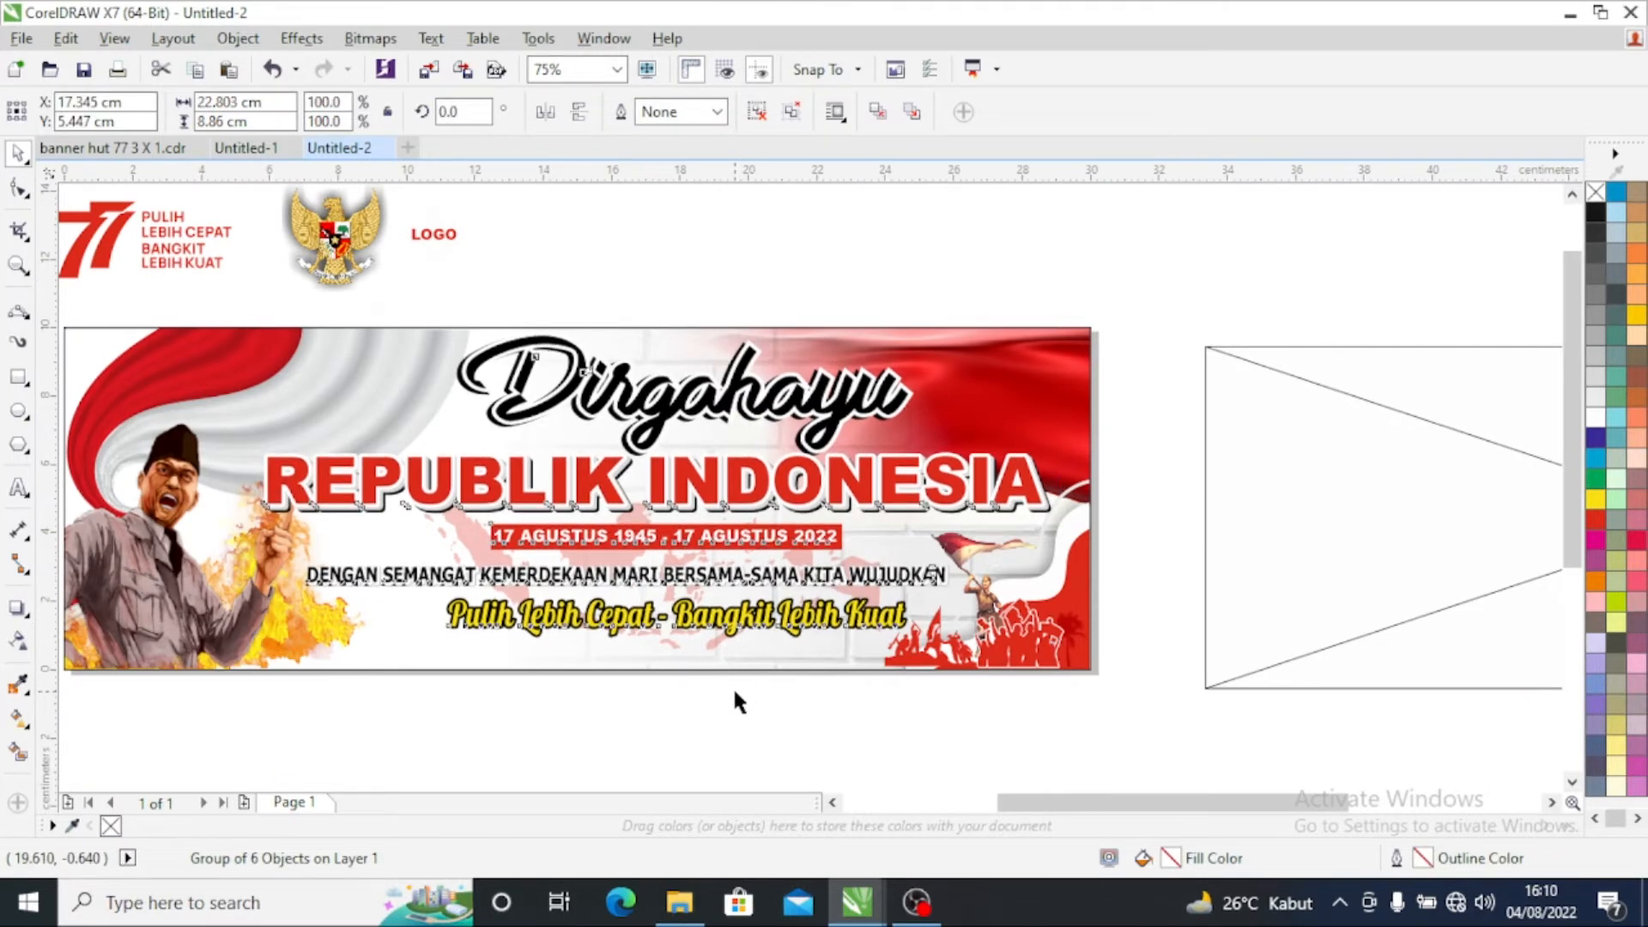
{"action": "left_click", "coordinate": [711, 731]}
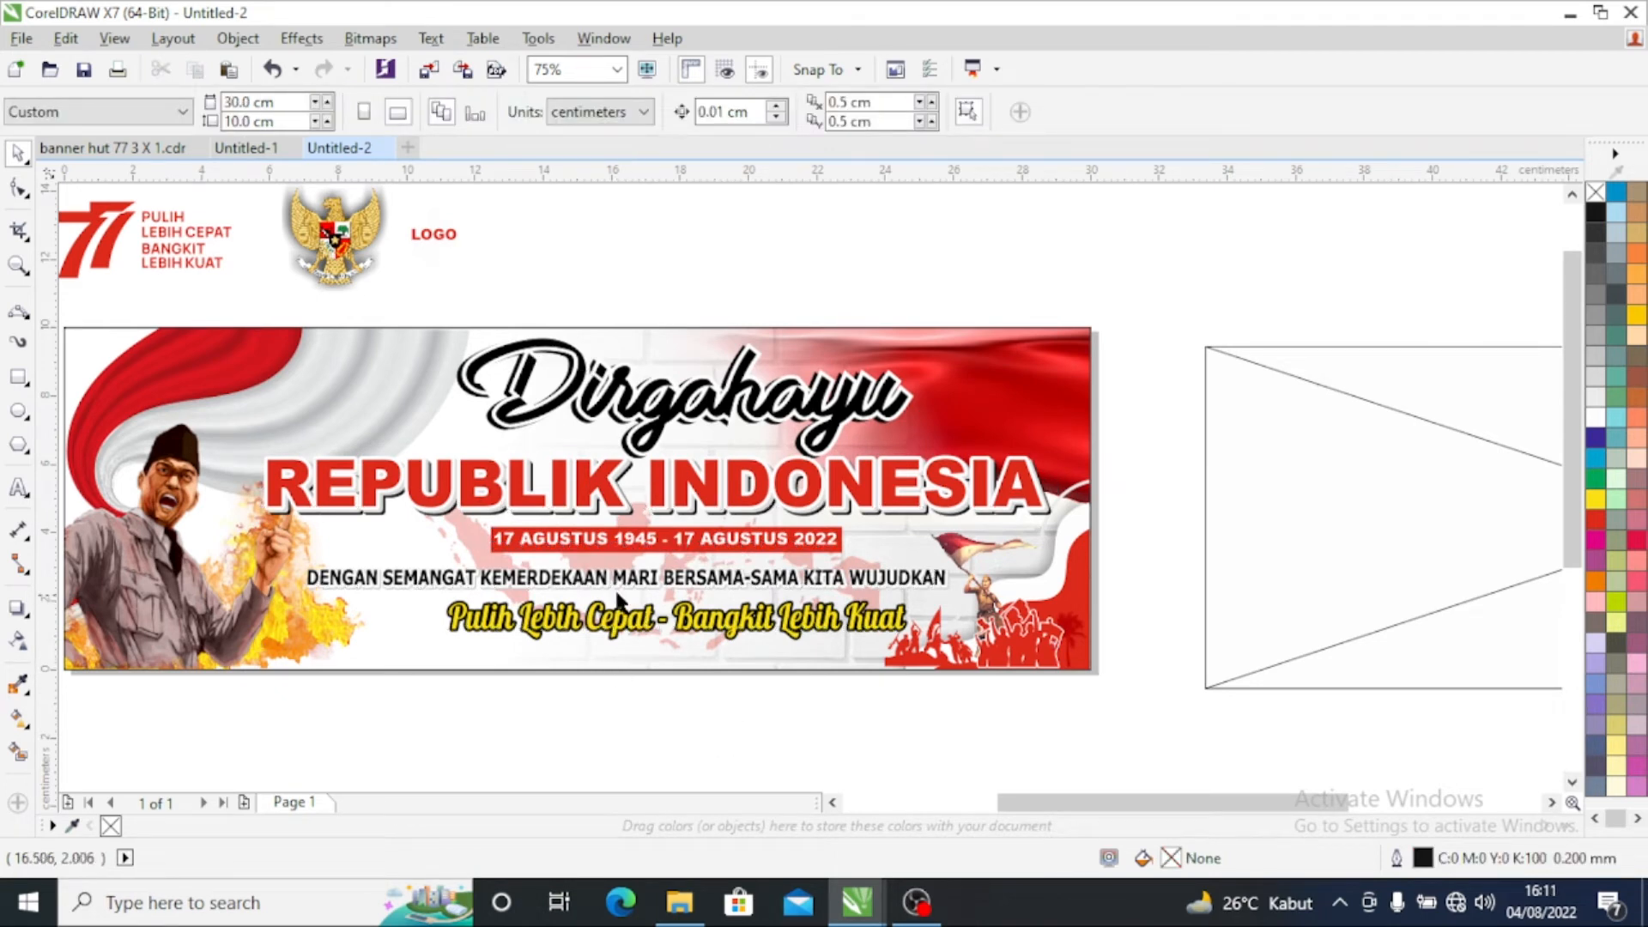
Step: Move the red NAMA INSTANSI bar onto the page, into its lower-left corner over the man
{"action": "scroll", "coordinate": [589, 590], "scroll_direction": "down", "scroll_amount": 1}
{"action": "scroll", "coordinate": [832, 594], "scroll_direction": "down", "scroll_amount": 1}
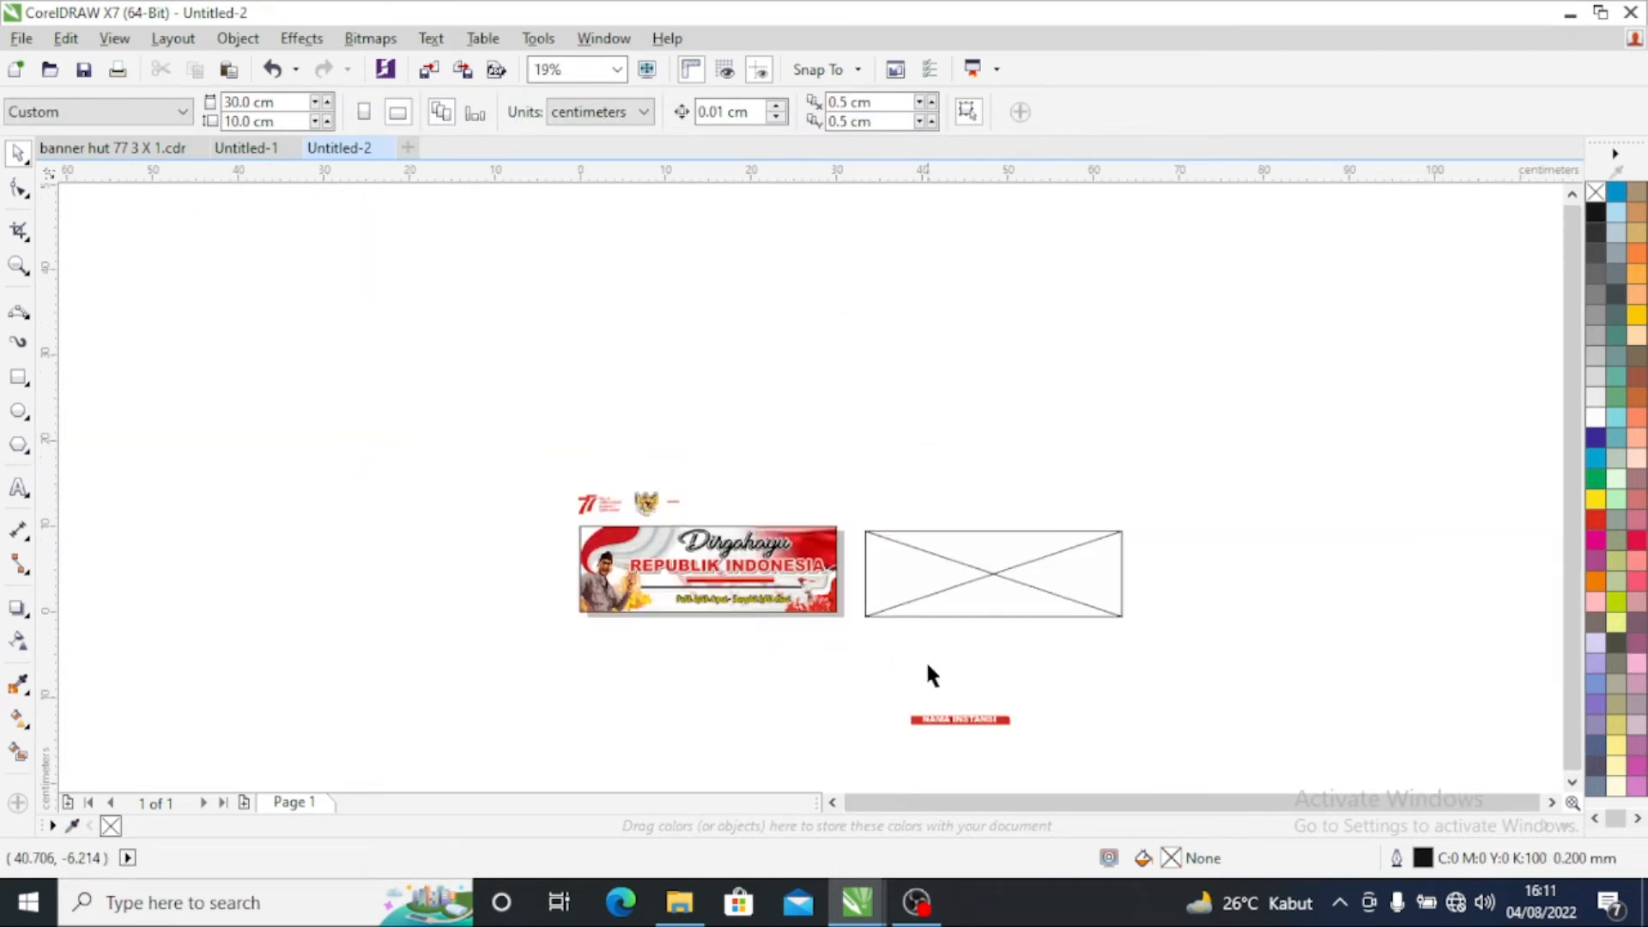
{"action": "left_click_drag", "start_coordinate": [959, 720], "coordinate": [673, 626]}
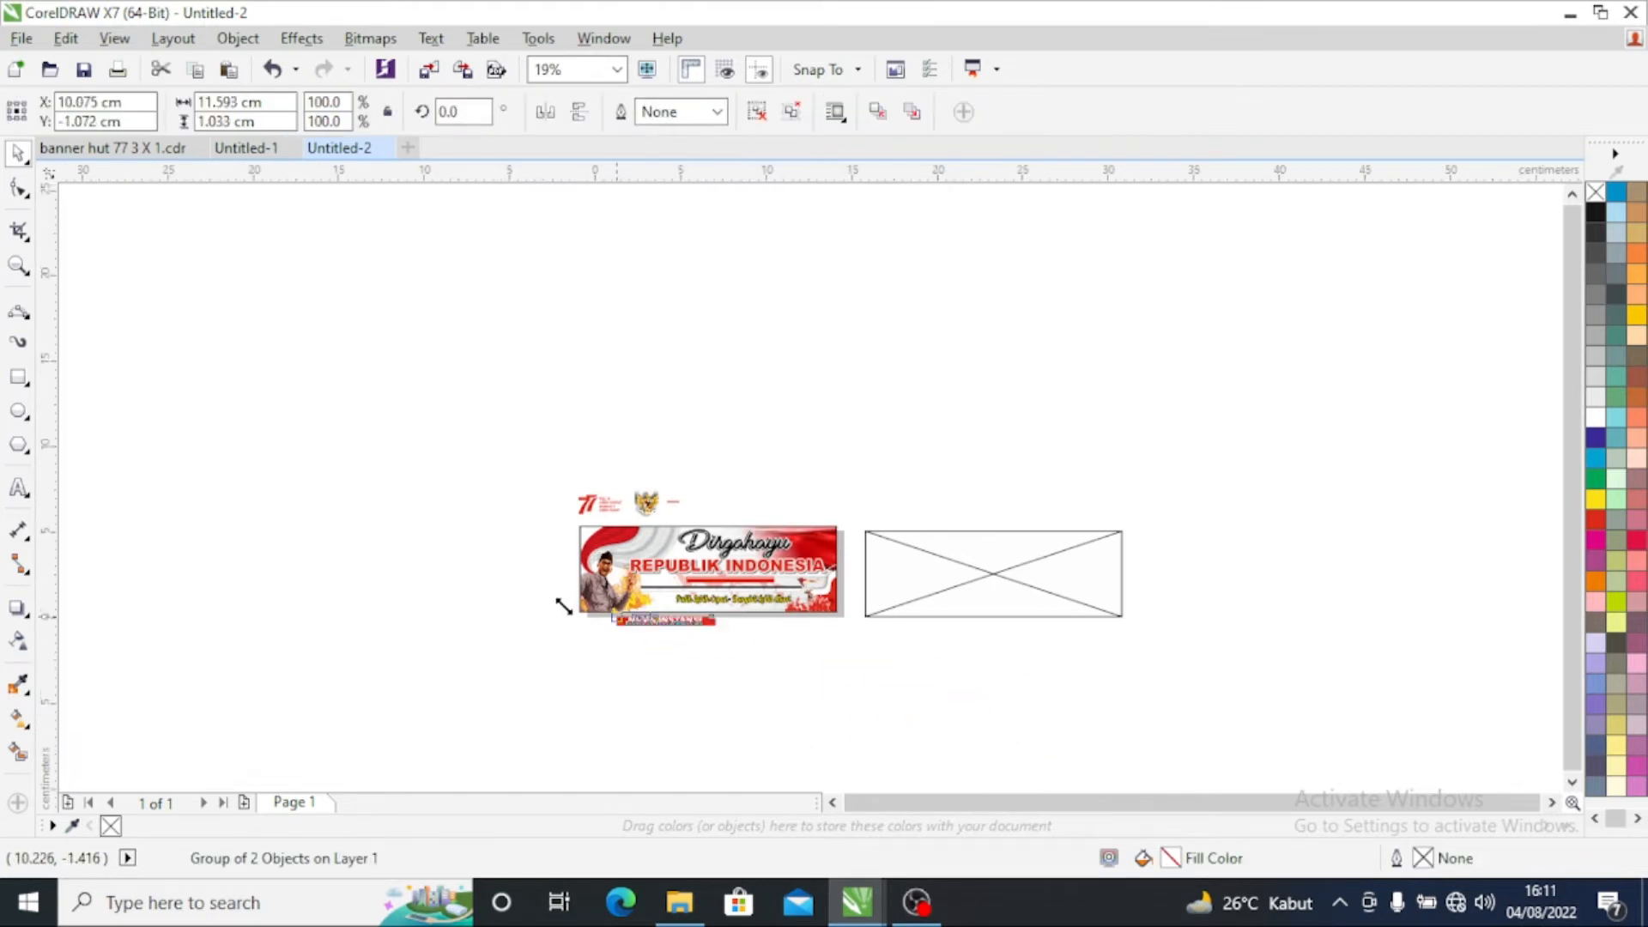
{"action": "scroll", "coordinate": [563, 596], "scroll_direction": "up", "scroll_amount": 2}
{"action": "scroll", "coordinate": [922, 713], "scroll_direction": "up", "scroll_amount": 1}
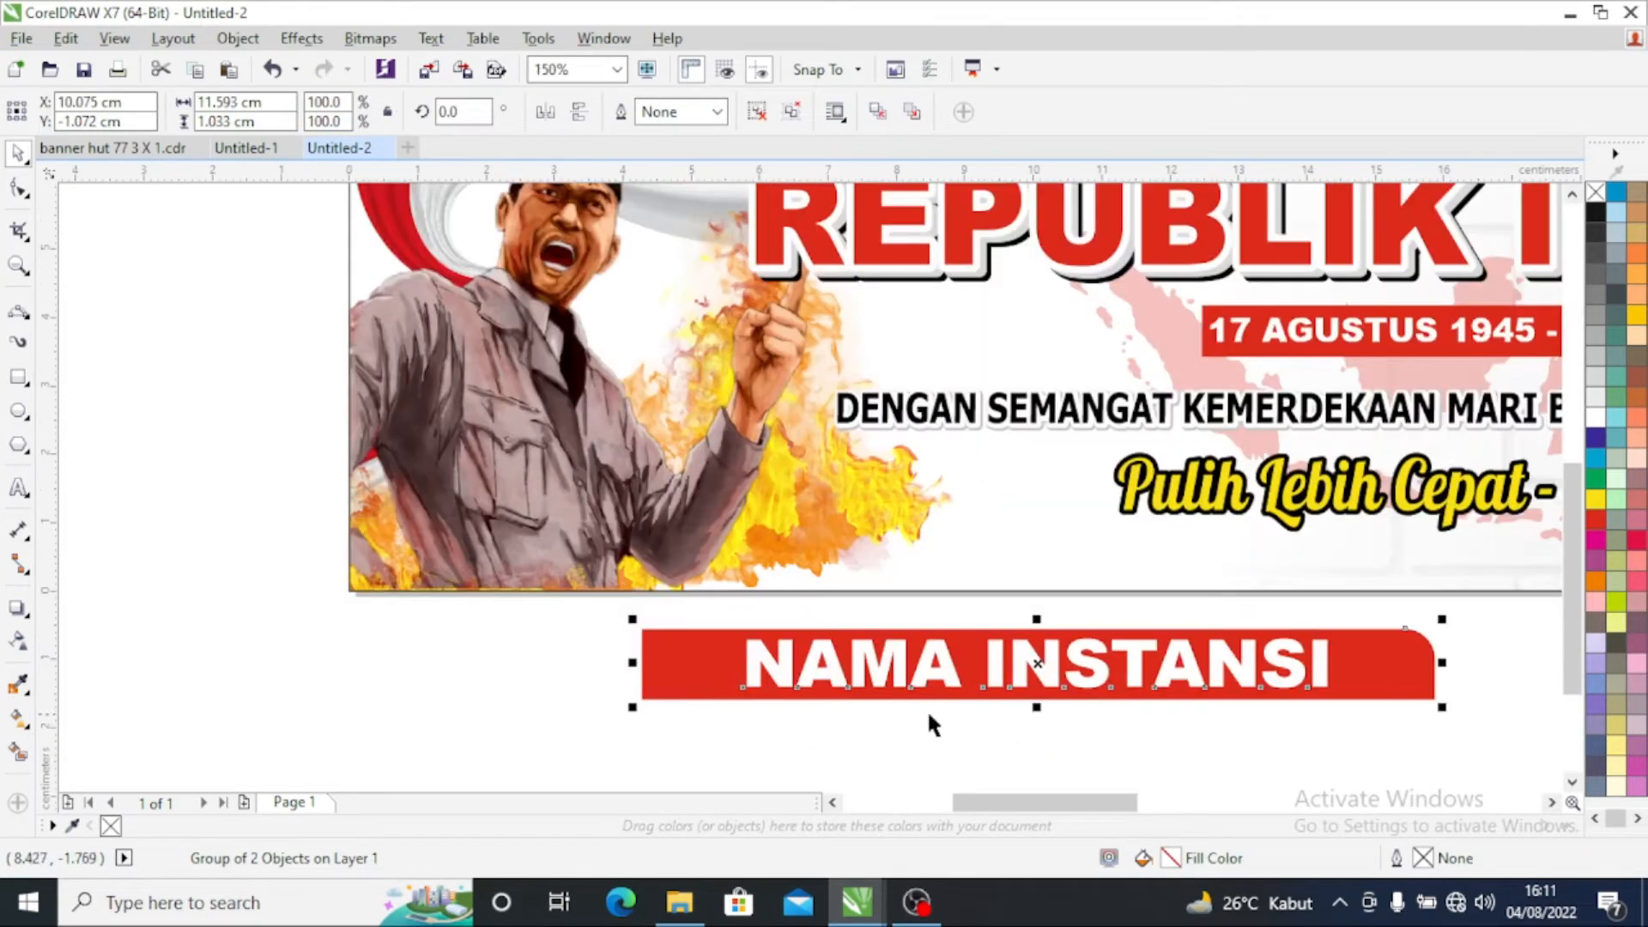
{"action": "left_click_drag", "start_coordinate": [1036, 663], "coordinate": [756, 550]}
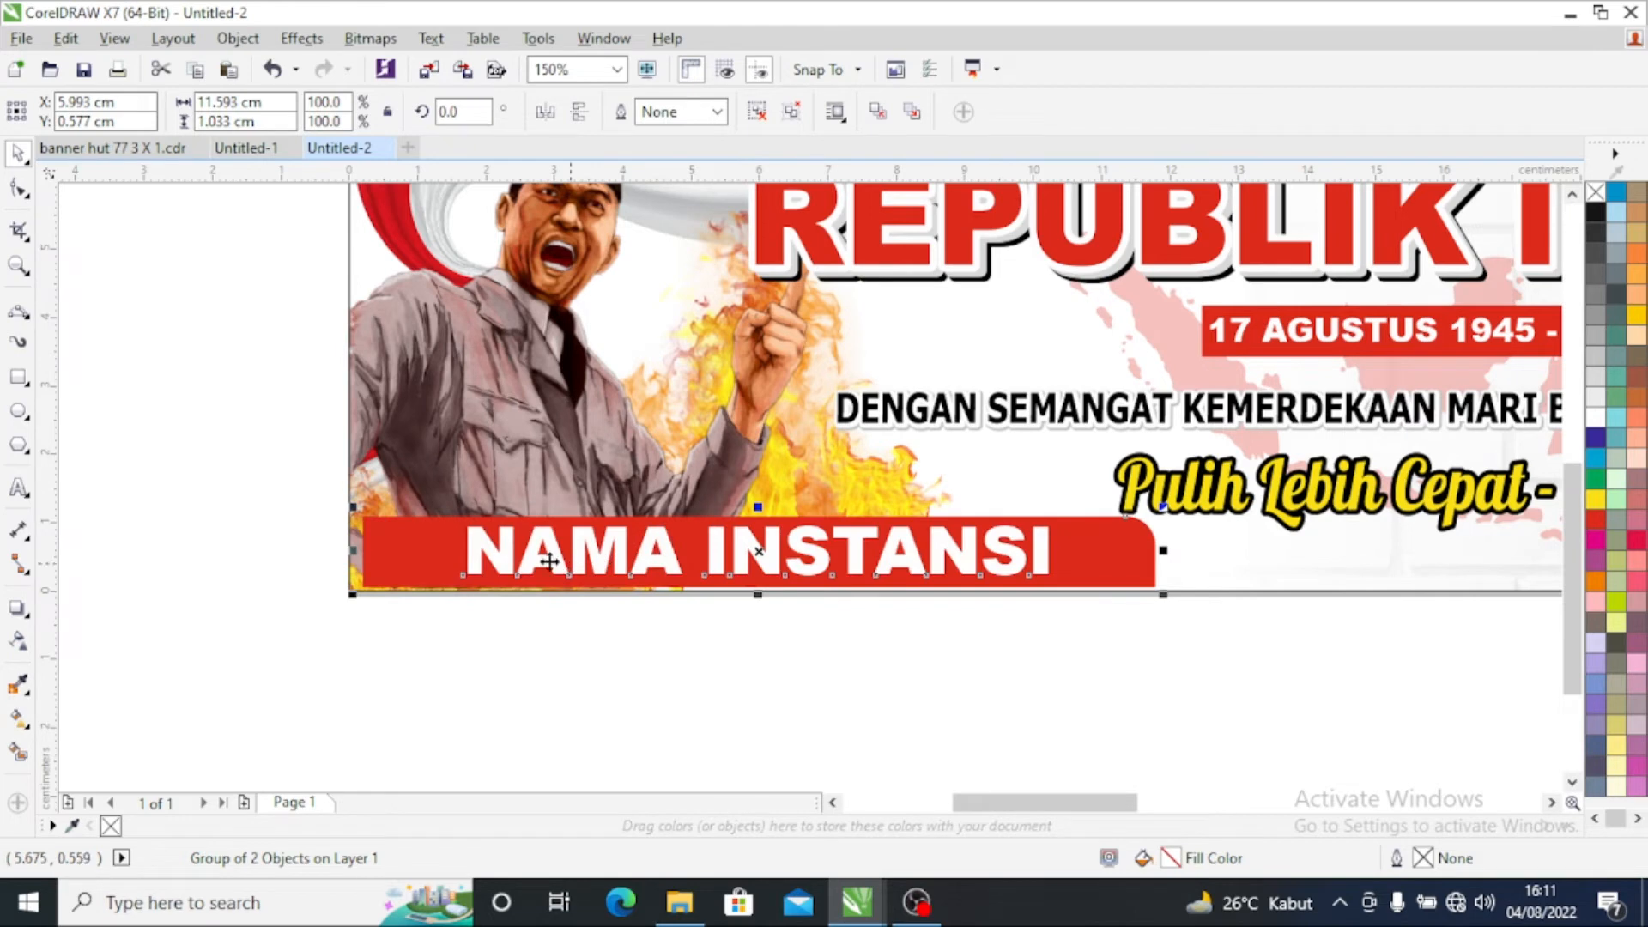
Step: Nudge the NAMA INSTANSI bar left and down until it fits the page's lower-left corner, and deselect it
{"action": "scroll", "coordinate": [460, 555], "scroll_direction": "up", "scroll_amount": 1}
{"action": "key", "text": "Left"}
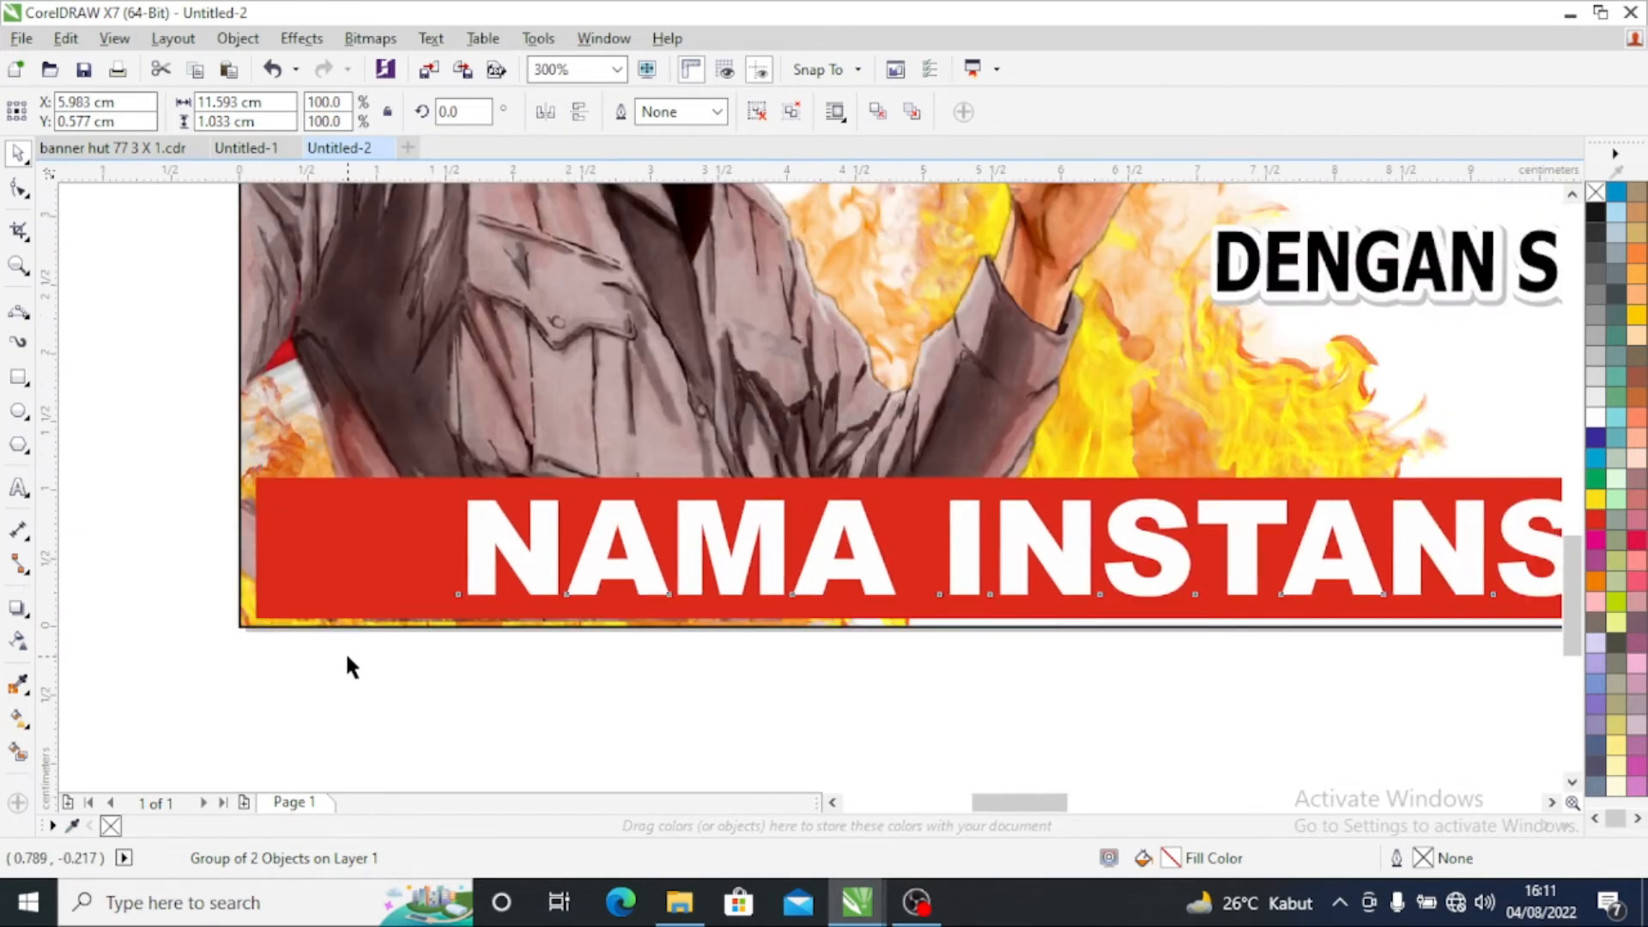
{"action": "key", "text": "Left"}
{"action": "key", "text": "Left"}
{"action": "key", "text": "Left"}
{"action": "key", "text": "Left"}
{"action": "key", "text": "Left"}
{"action": "key", "text": "Left"}
{"action": "key", "text": "Left"}
{"action": "key", "text": "Left"}
{"action": "key", "text": "Down"}
{"action": "key", "text": "Down"}
{"action": "key", "text": "Up"}
{"action": "key", "text": "Right"}
{"action": "key", "text": "F3"}
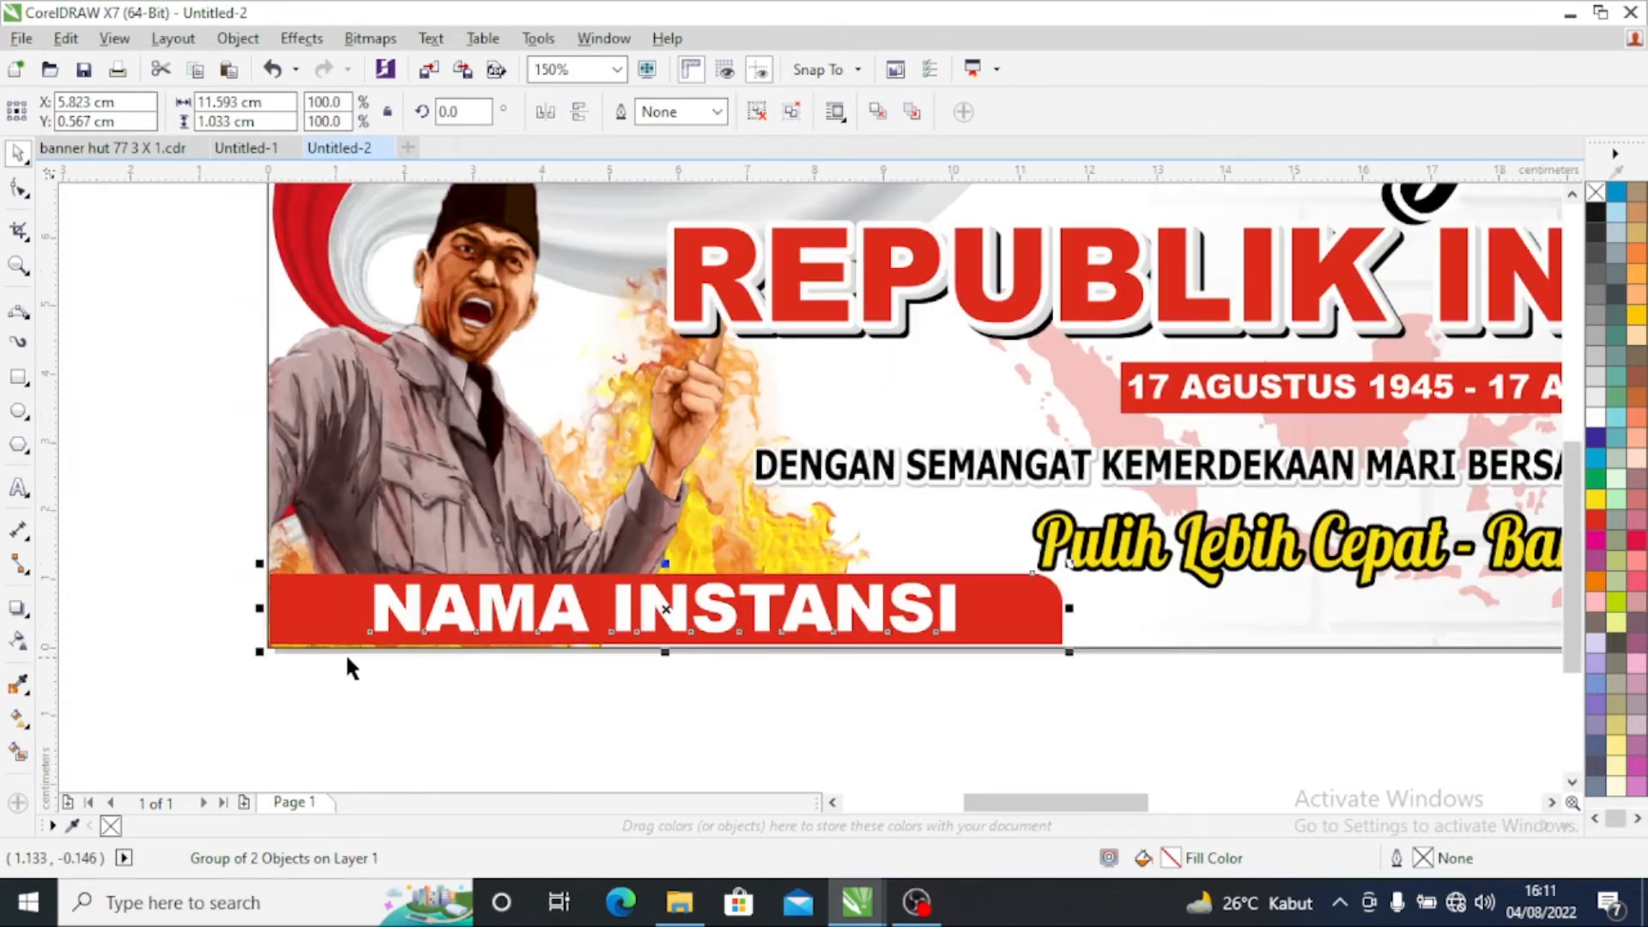
{"action": "scroll", "coordinate": [343, 649], "scroll_direction": "down", "scroll_amount": 2}
{"action": "key", "text": "Escape"}
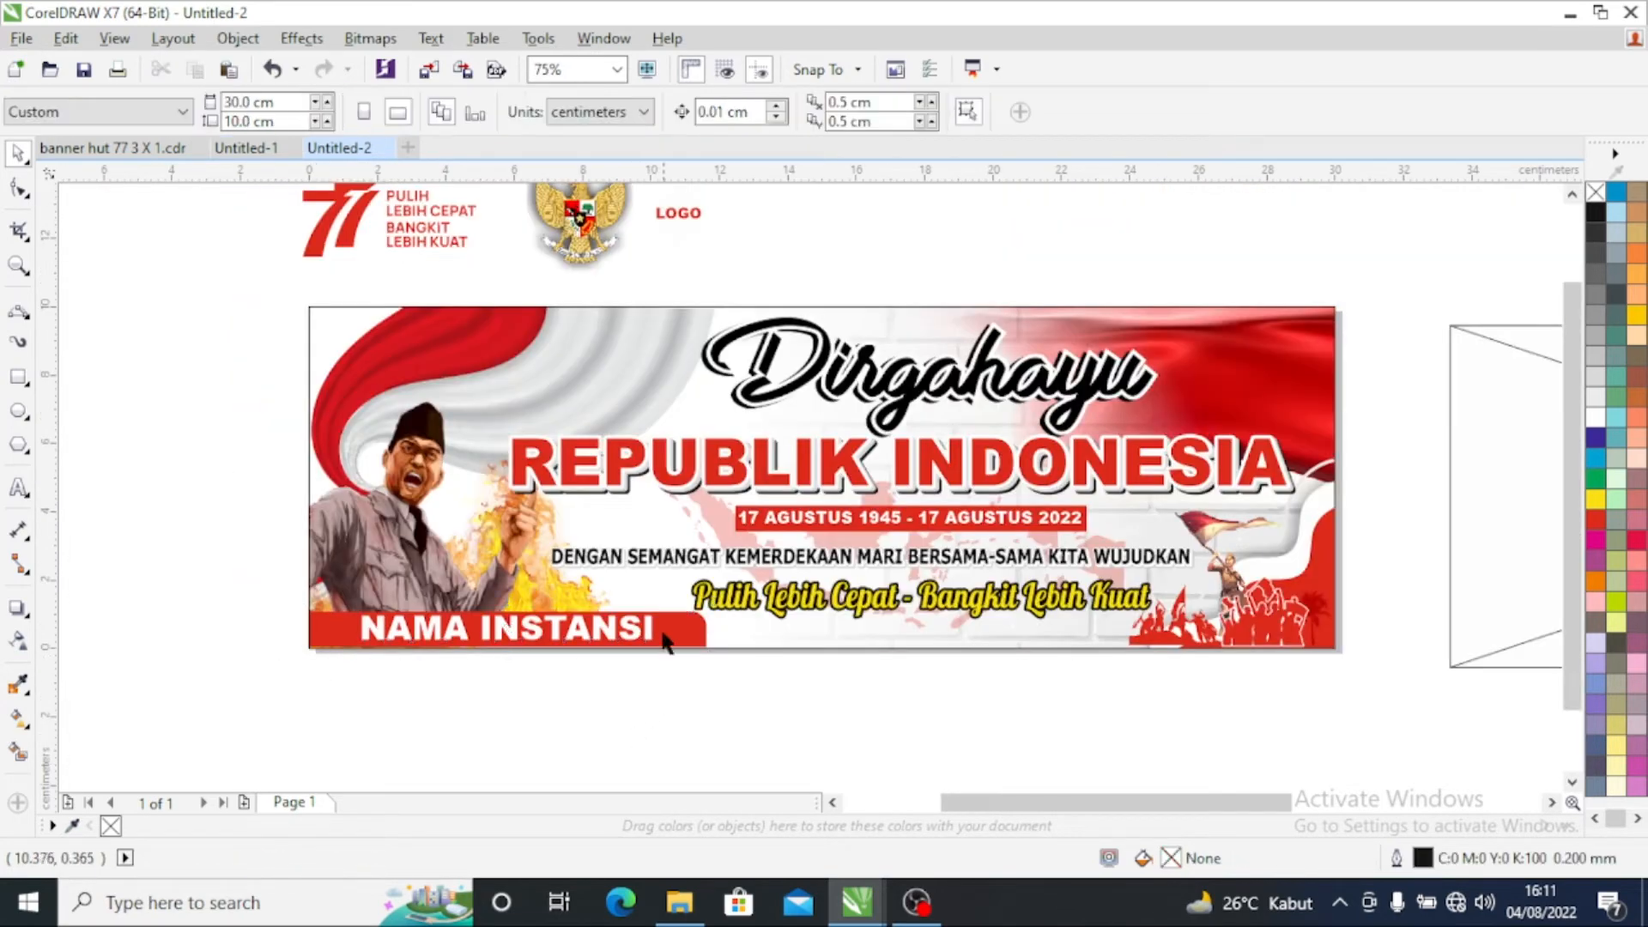
Step: Move the Garuda emblem beside the word Dirgahayu and the 77 logo into the page's upper-left corner
{"action": "scroll", "coordinate": [559, 575], "scroll_direction": "down", "scroll_amount": 1}
{"action": "scroll", "coordinate": [625, 450], "scroll_direction": "up", "scroll_amount": 1}
{"action": "left_click_drag", "start_coordinate": [642, 421], "coordinate": [654, 555]}
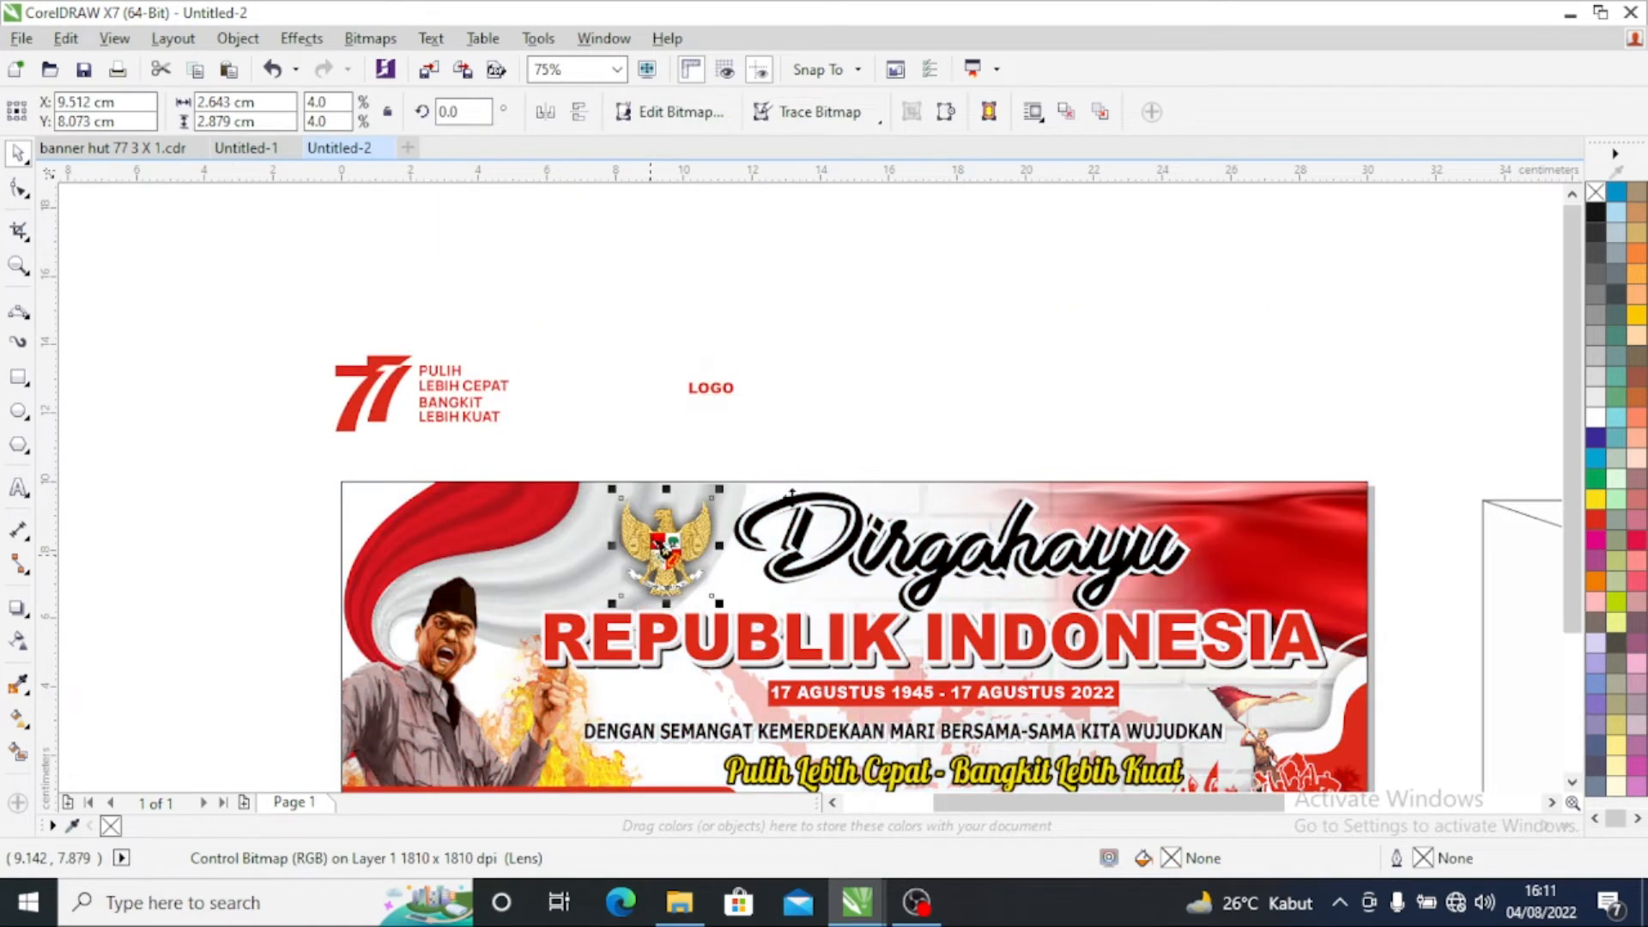
{"action": "left_click", "coordinate": [723, 463]}
{"action": "left_click_drag", "start_coordinate": [430, 392], "coordinate": [461, 534]}
{"action": "left_click", "coordinate": [234, 565]}
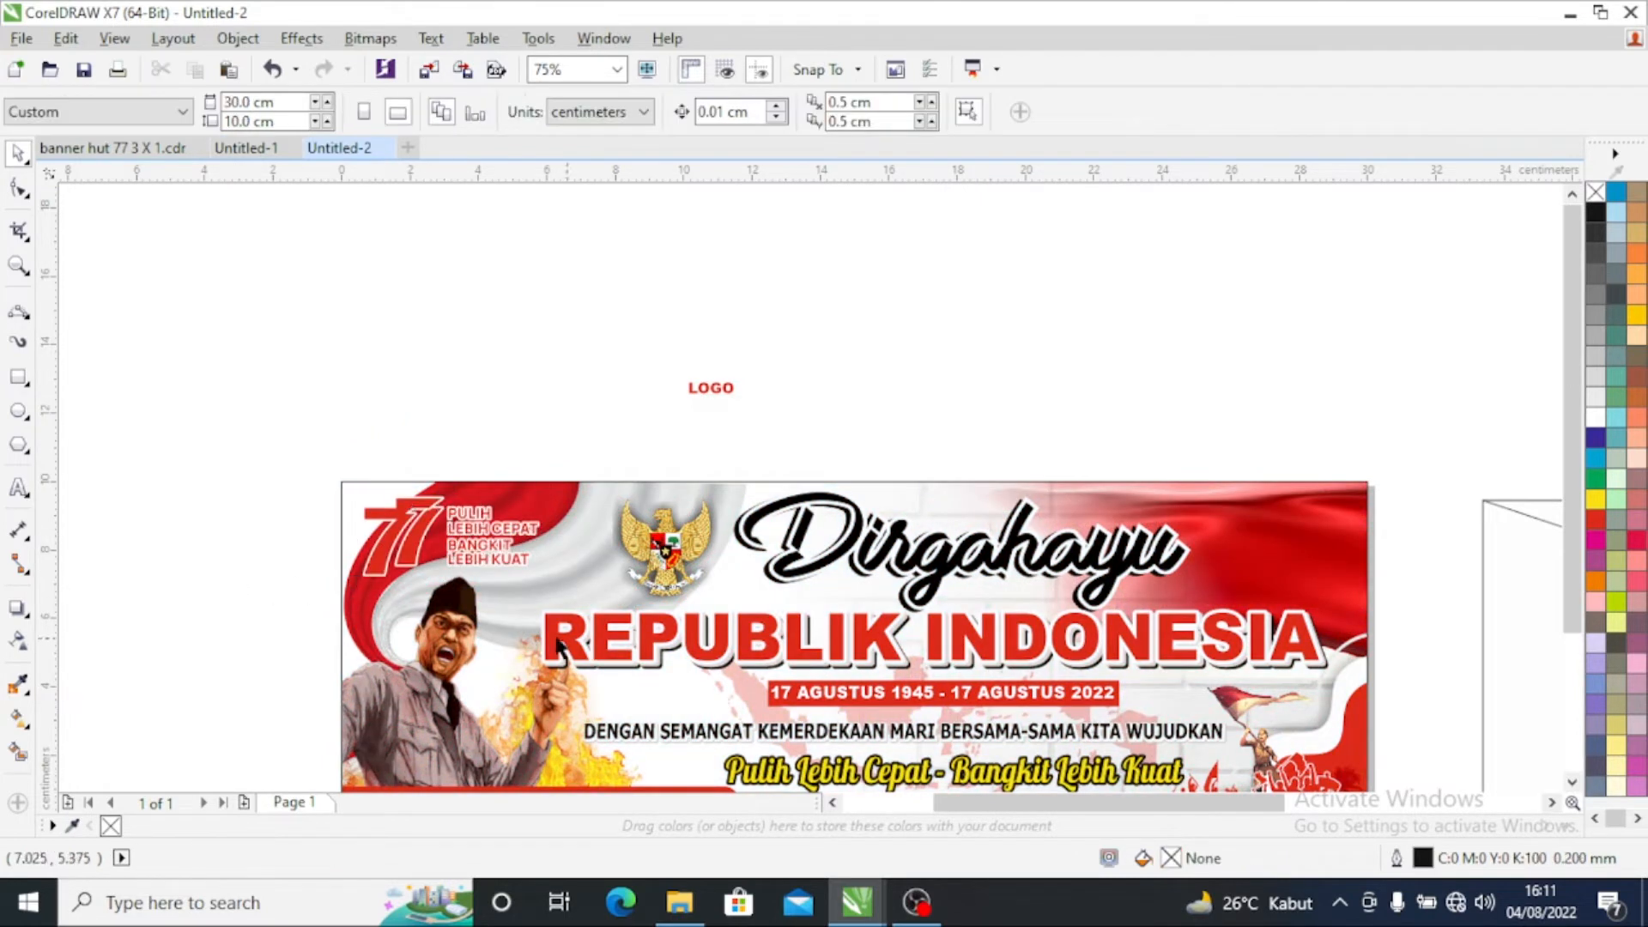
Step: Move the LOGO and G20 group onto the red flag in the page's upper-right corner and deselect it
{"action": "scroll", "coordinate": [172, 575], "scroll_direction": "down", "scroll_amount": 1}
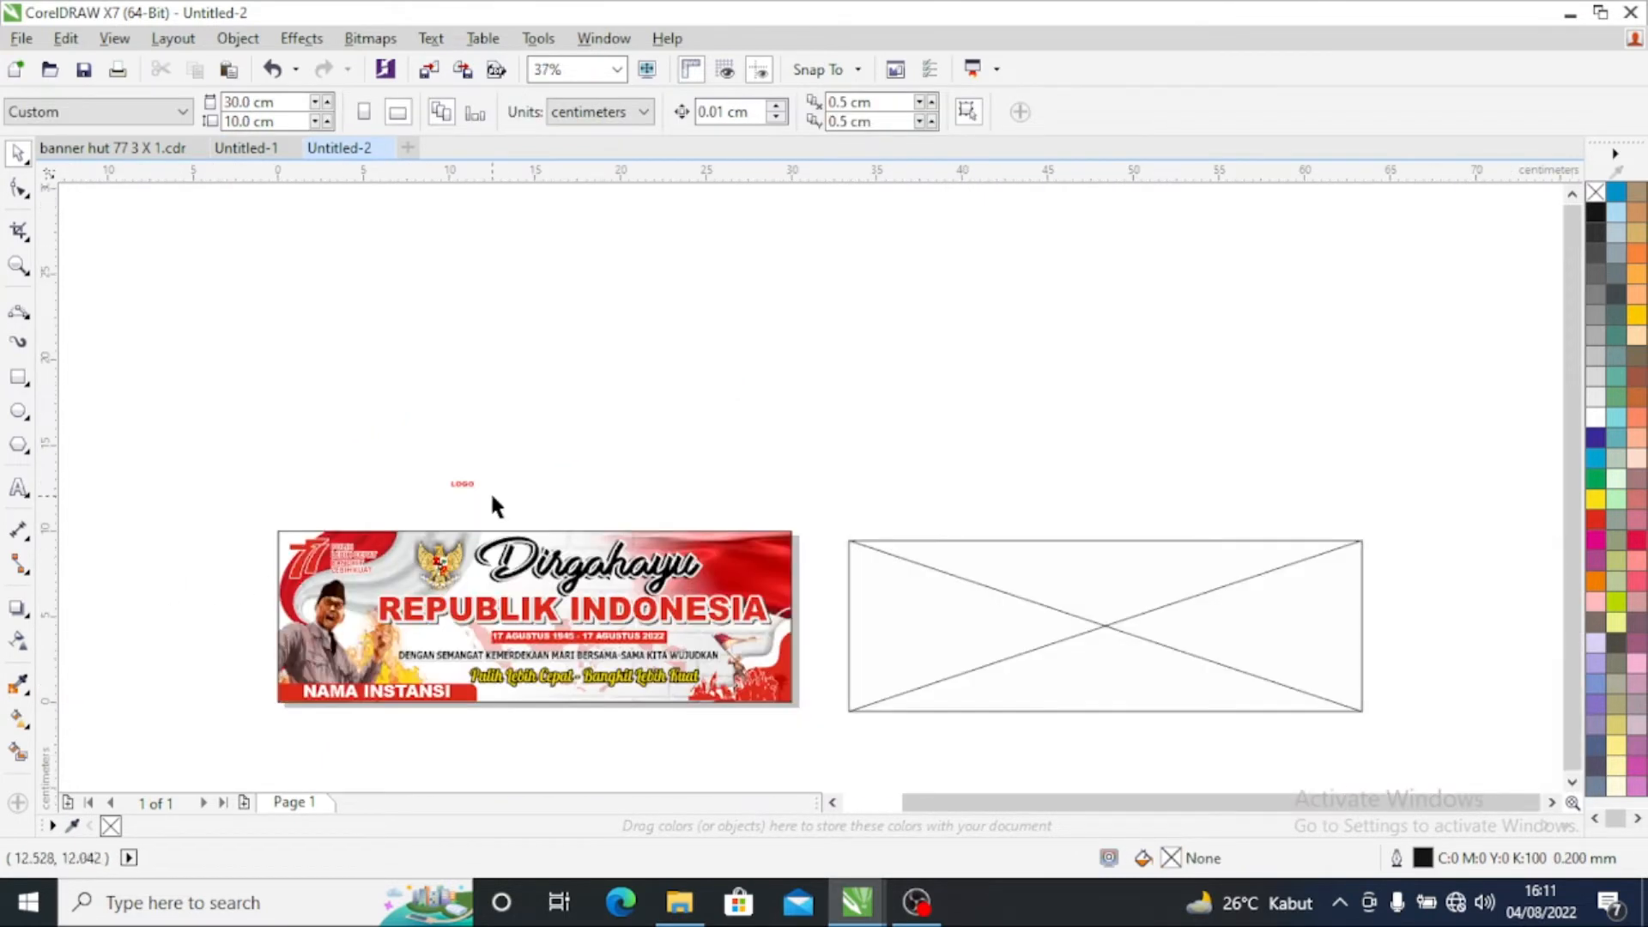
{"action": "scroll", "coordinate": [538, 541], "scroll_direction": "up", "scroll_amount": 1}
{"action": "left_click_drag", "start_coordinate": [383, 423], "coordinate": [949, 589]}
{"action": "left_click", "coordinate": [723, 477]}
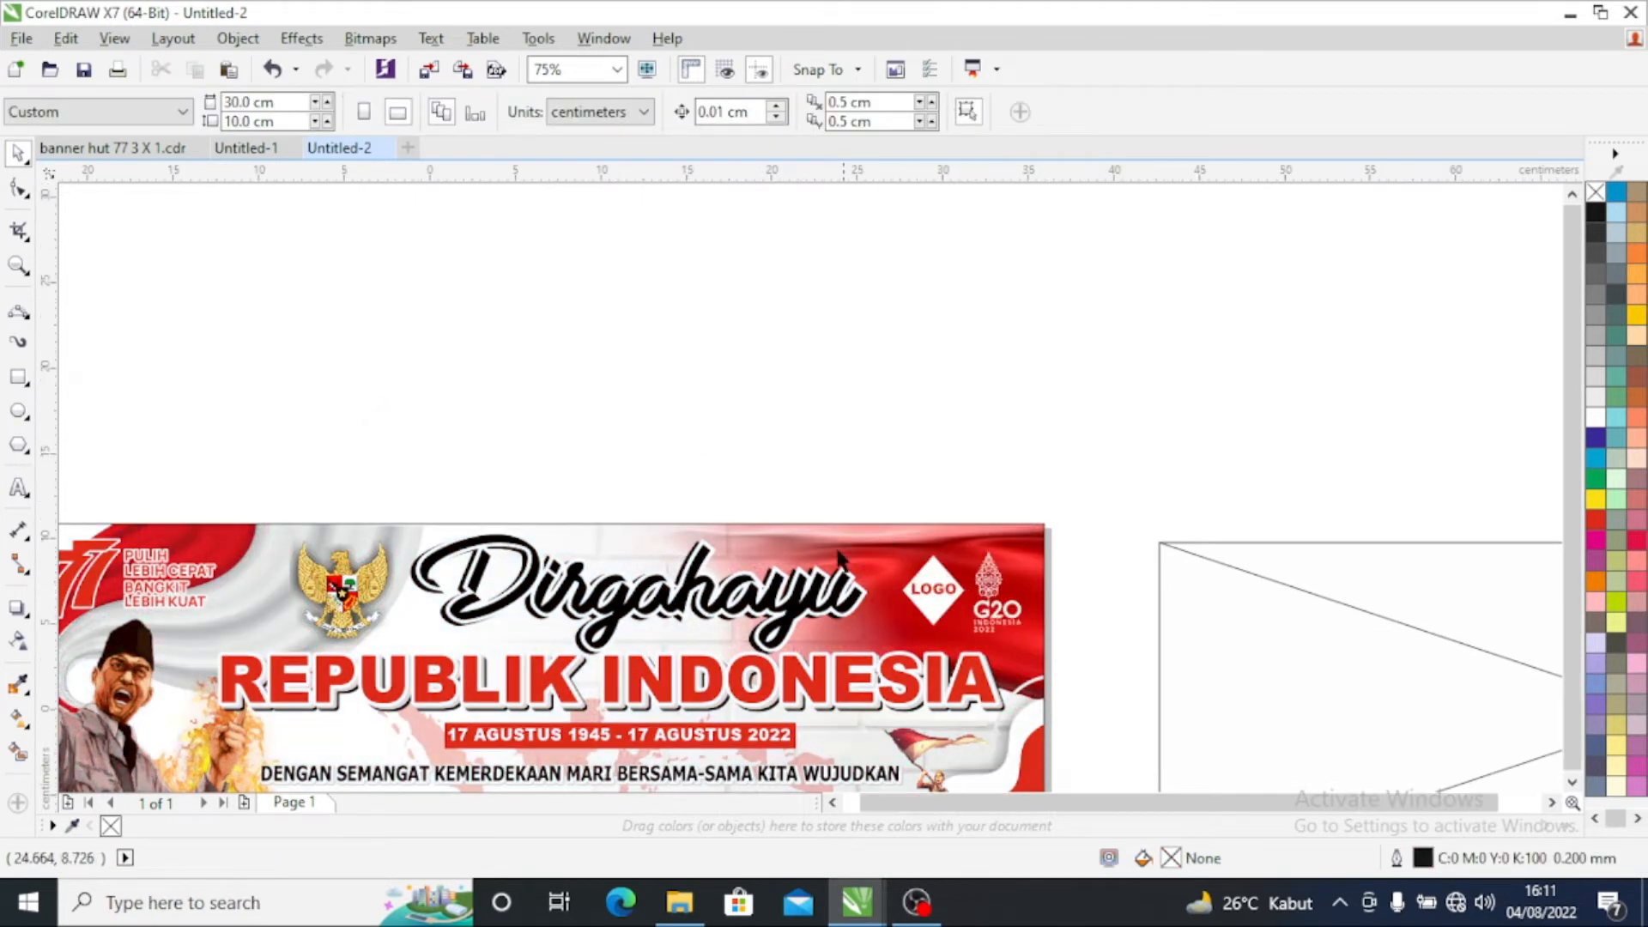
Step: Delete the empty PowerClip rectangle beside the finished banner
{"action": "scroll", "coordinate": [1011, 585], "scroll_direction": "down", "scroll_amount": 1}
{"action": "left_click", "coordinate": [1087, 639]}
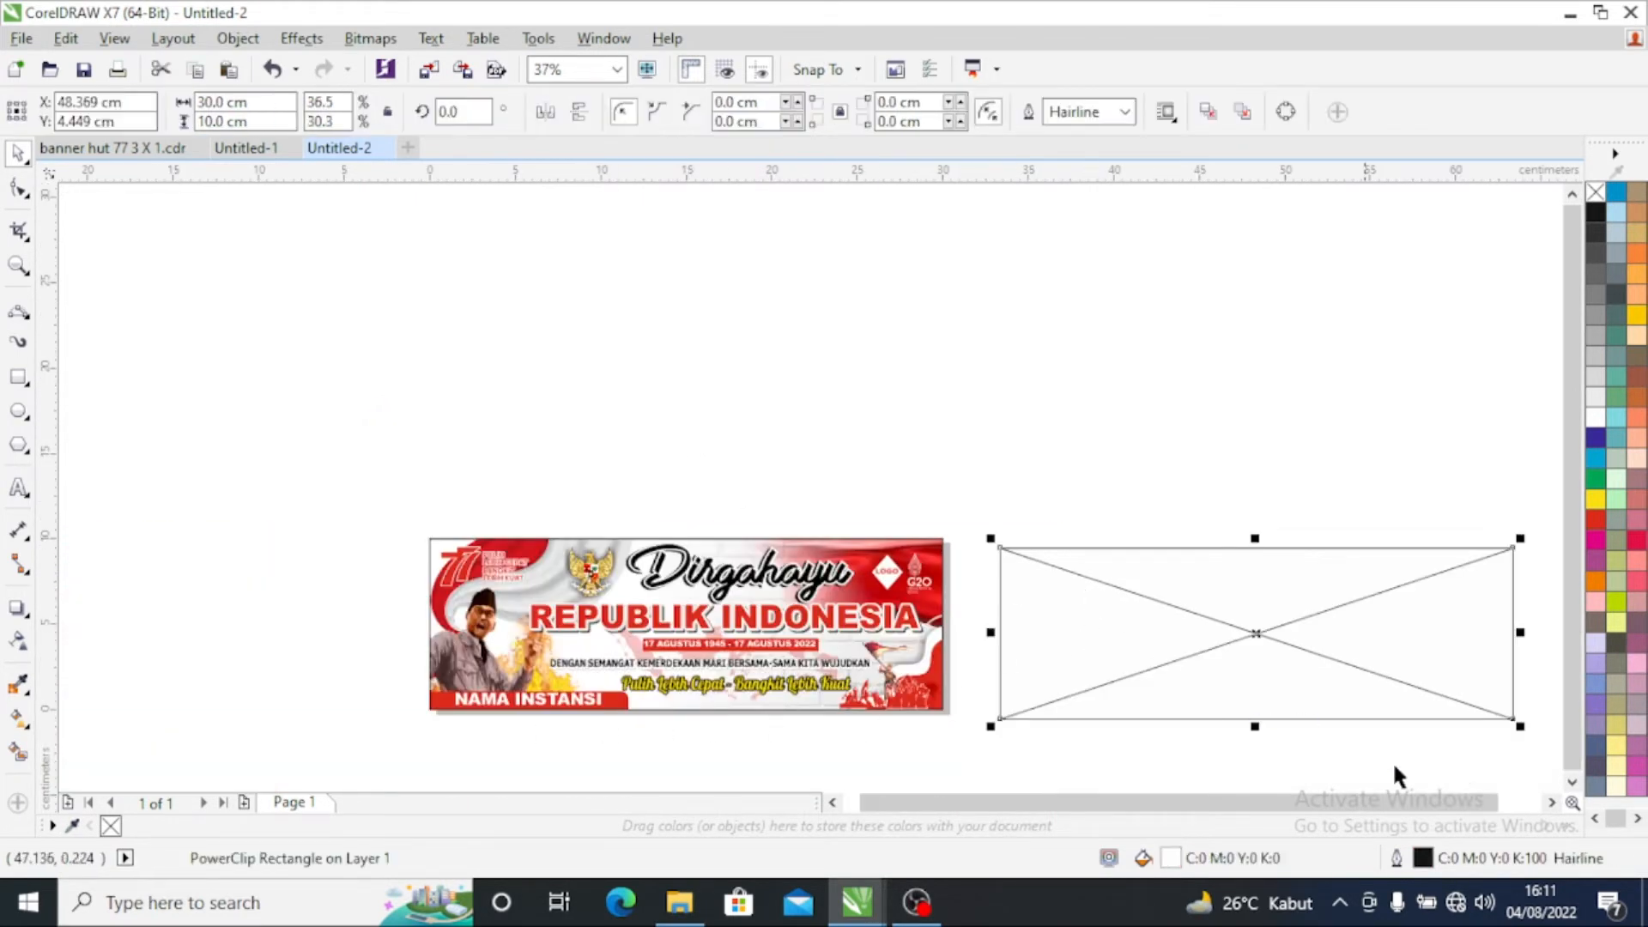
{"action": "right_click", "coordinate": [1318, 636]}
{"action": "left_click", "coordinate": [1366, 520]}
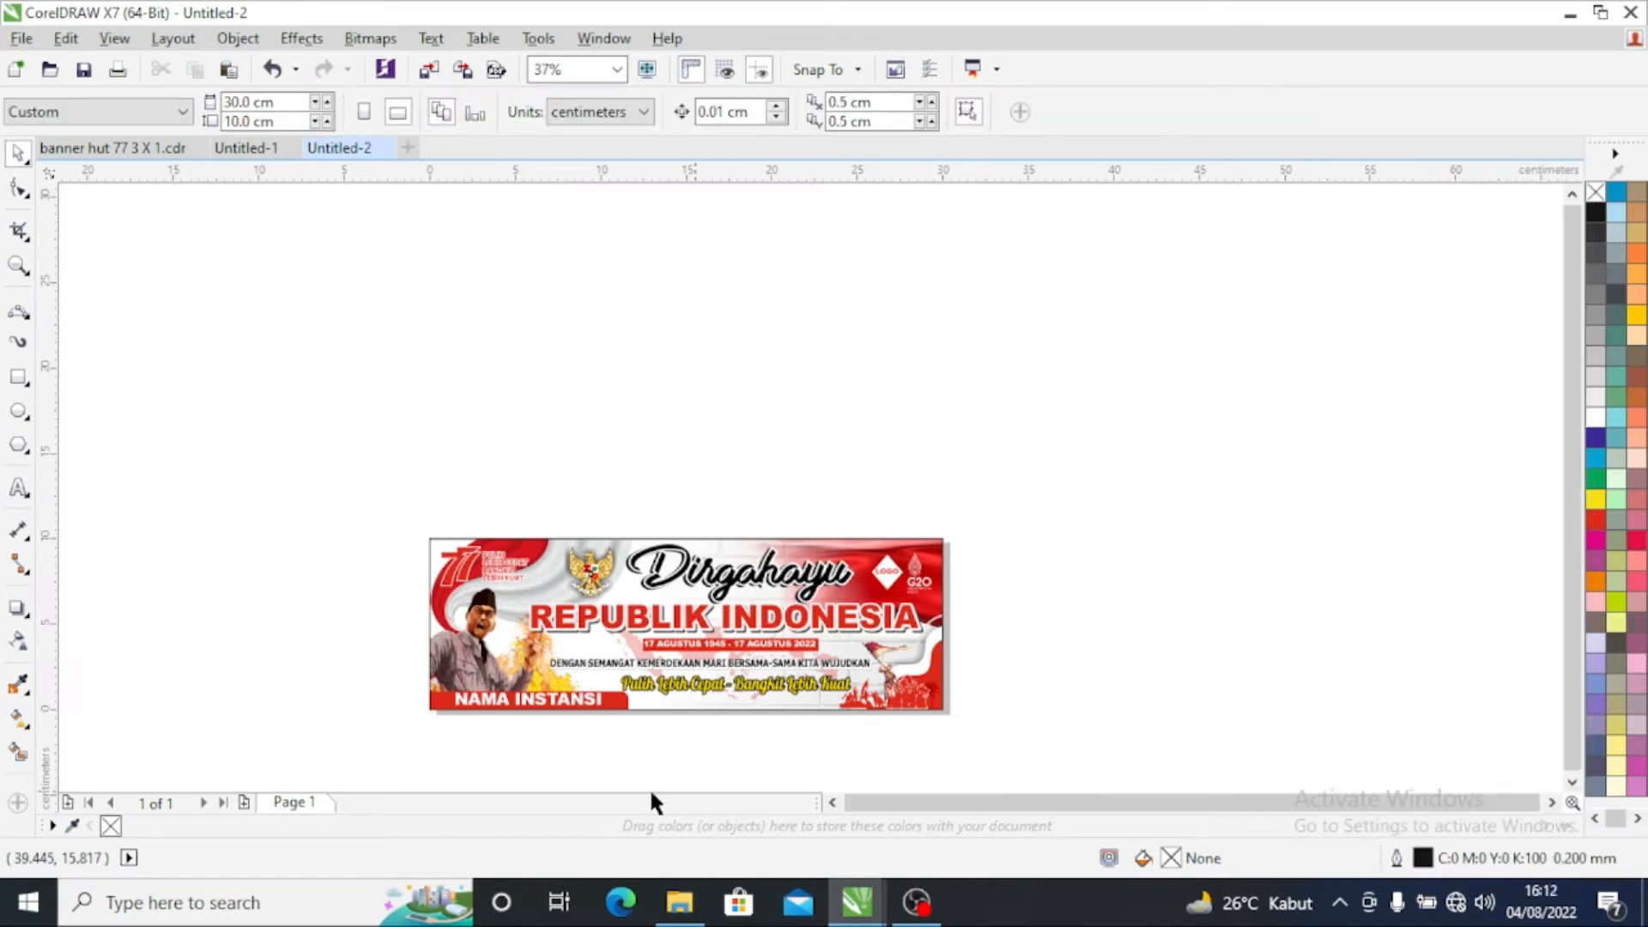
{"action": "scroll", "coordinate": [589, 736], "scroll_direction": "up", "scroll_amount": 1}
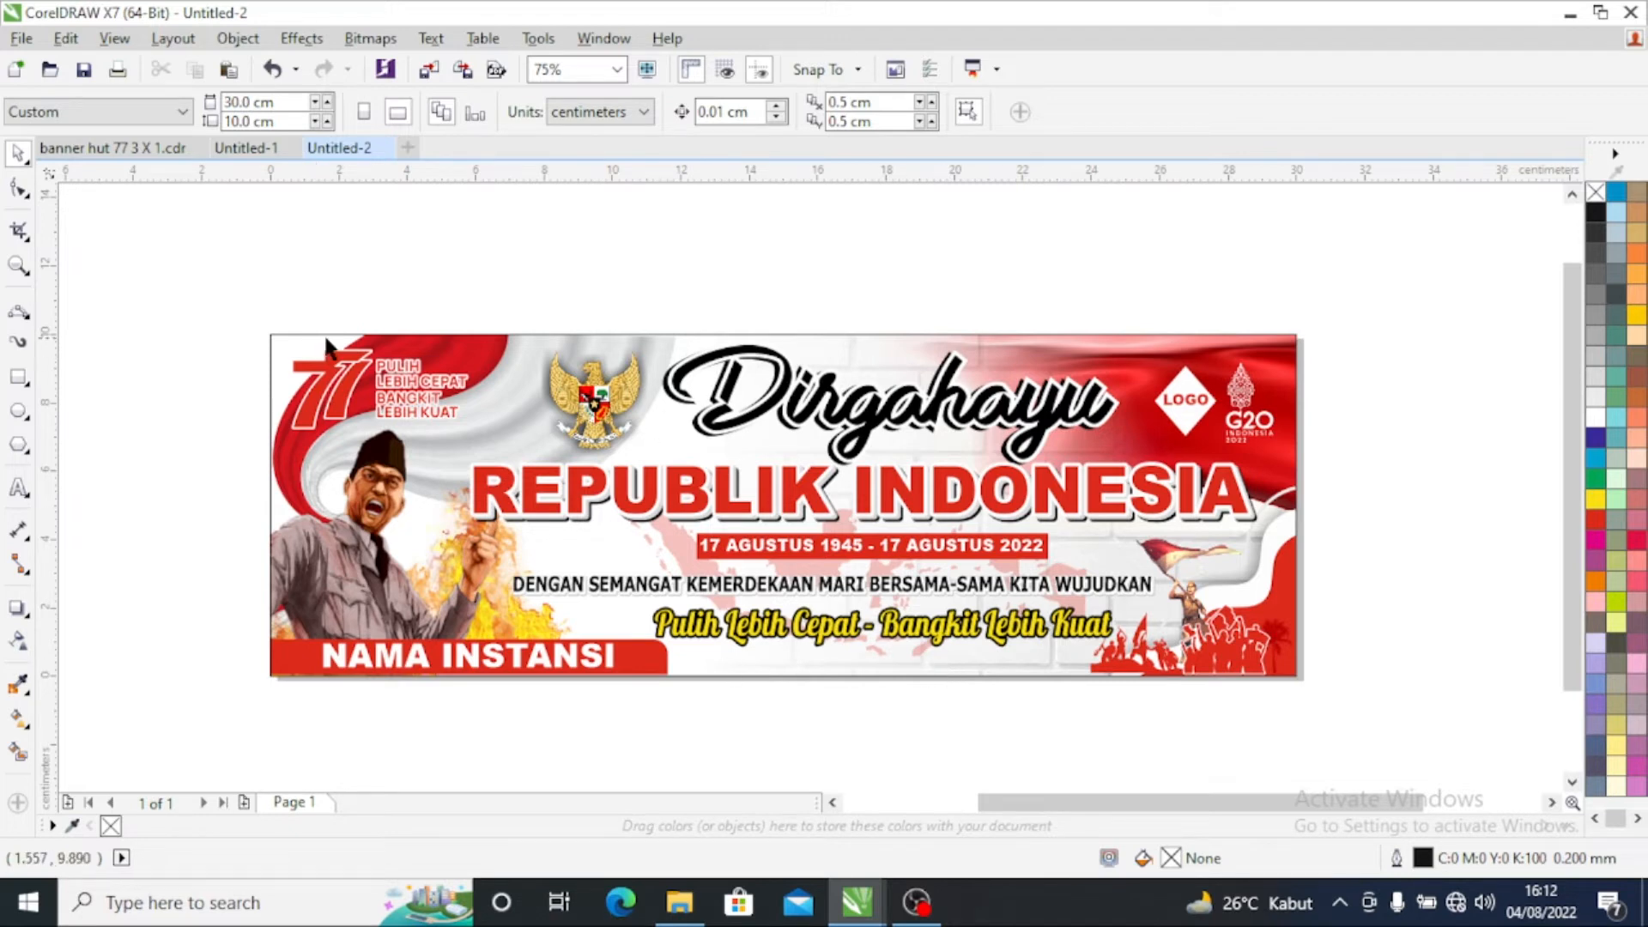
Step: View the second design in Untitled-1, and create a new 30 x 10 cm document in CMYK at 300 dpi
{"action": "left_click", "coordinate": [247, 149]}
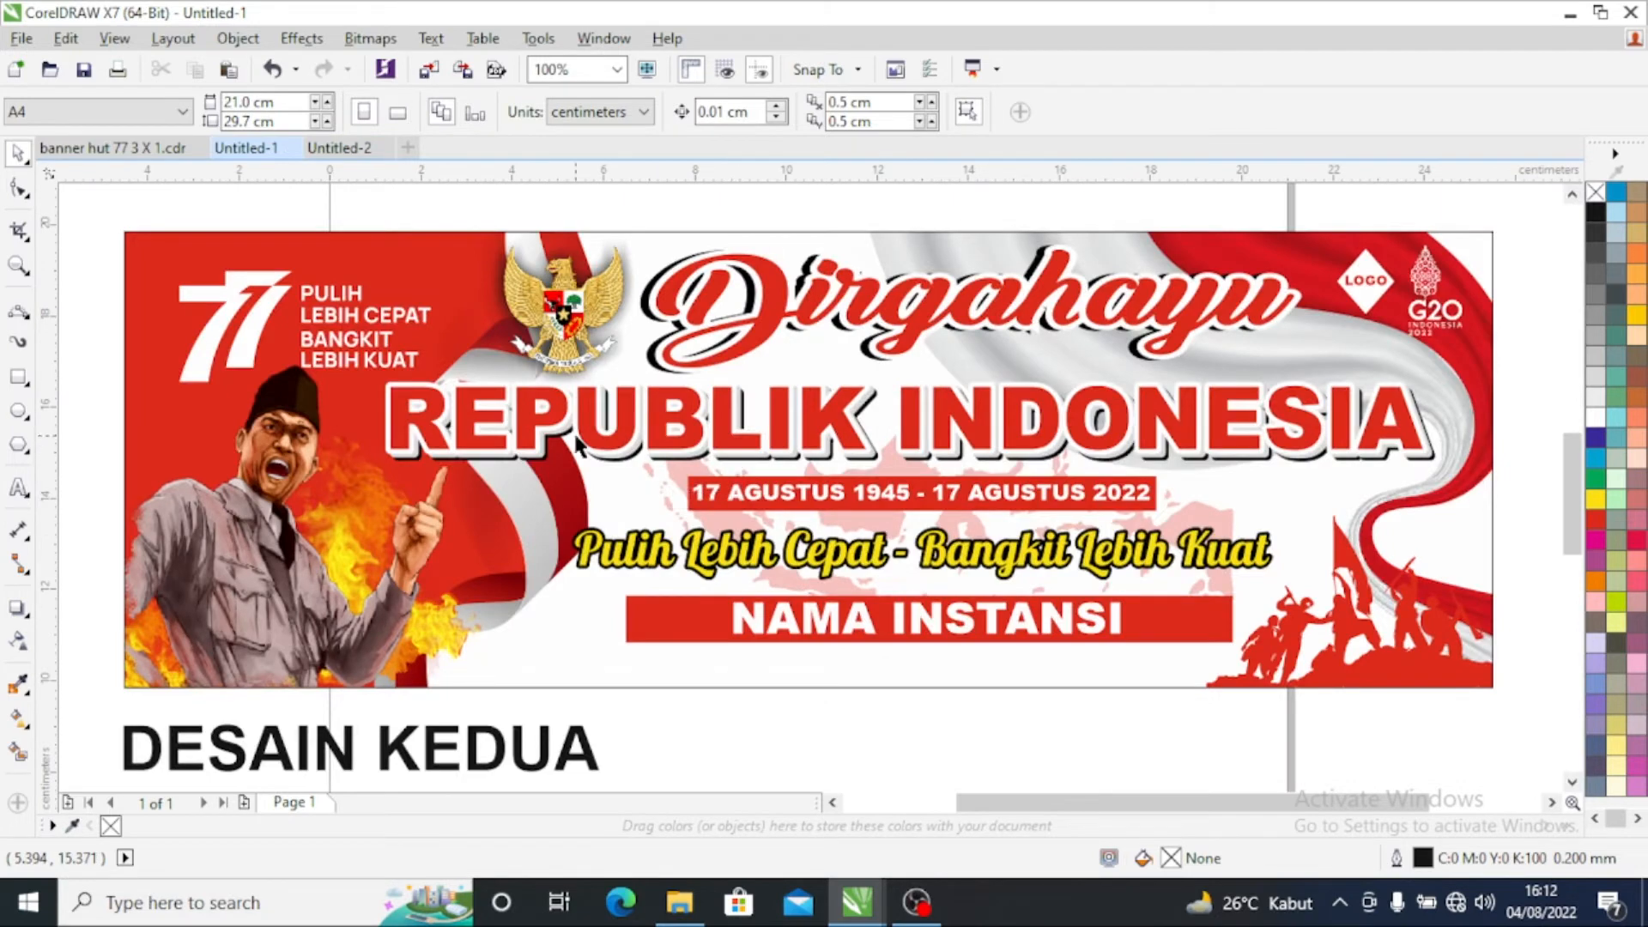
{"action": "scroll", "coordinate": [1574, 512], "scroll_direction": "down", "scroll_amount": 1}
{"action": "mouse_move", "coordinate": [1571, 525]}
{"action": "left_mouse_down"}
{"action": "mouse_move", "coordinate": [1566, 567]}
{"action": "mouse_move", "coordinate": [1564, 514]}
{"action": "left_mouse_up"}
{"action": "left_click", "coordinate": [408, 147]}
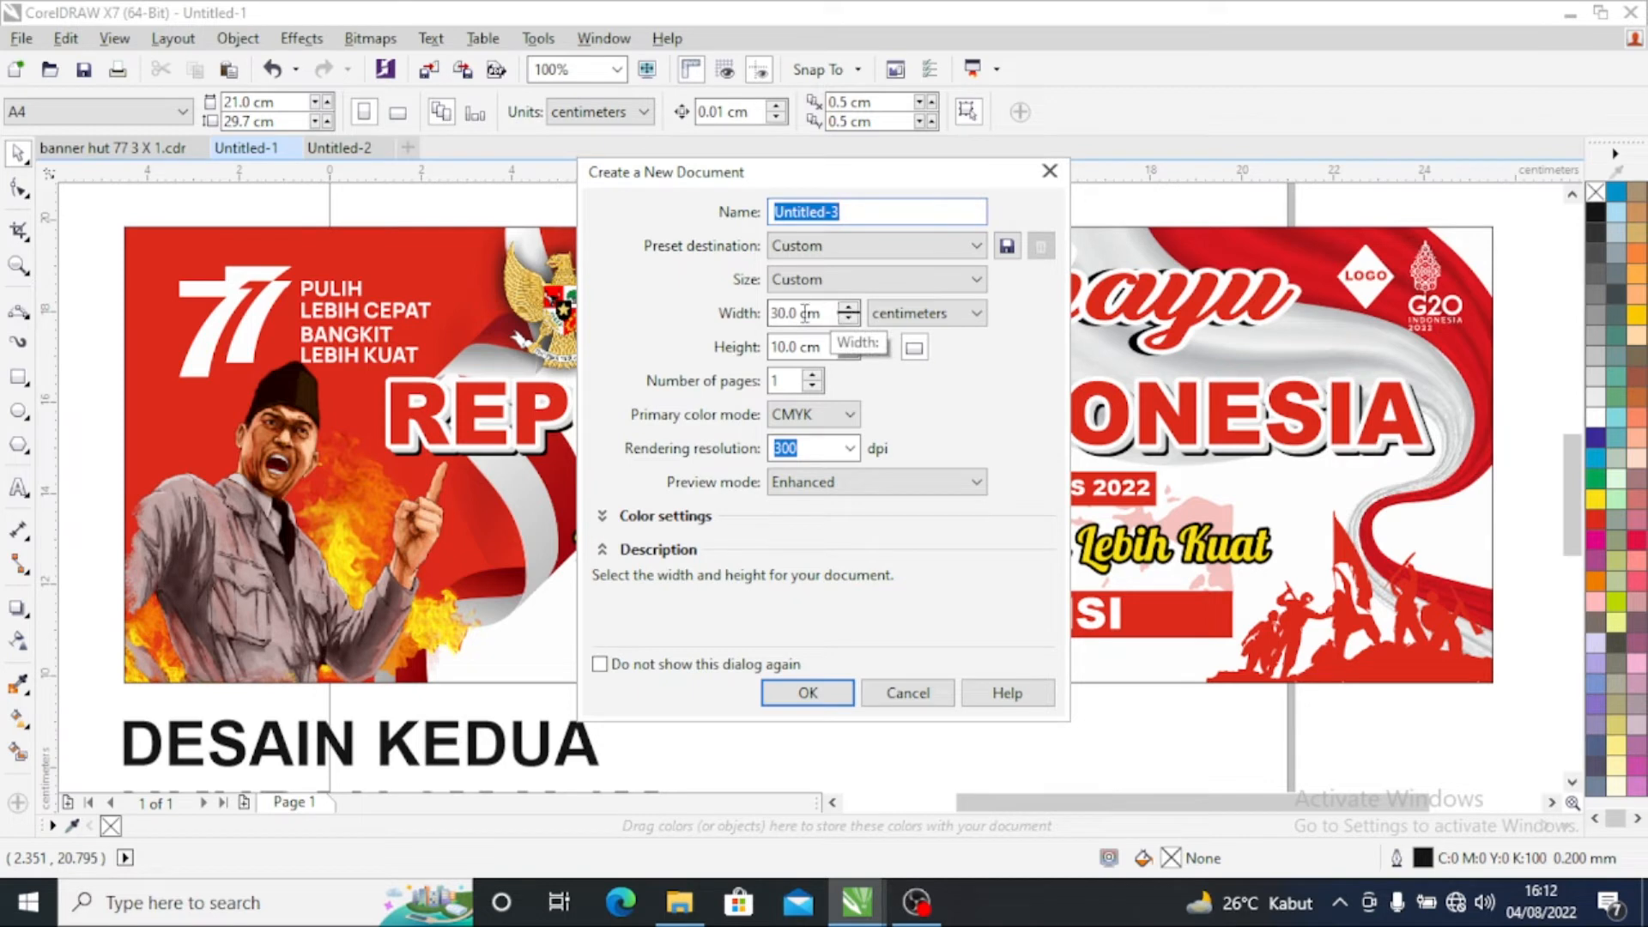
{"action": "left_click", "coordinate": [923, 313]}
{"action": "left_click", "coordinate": [916, 521]}
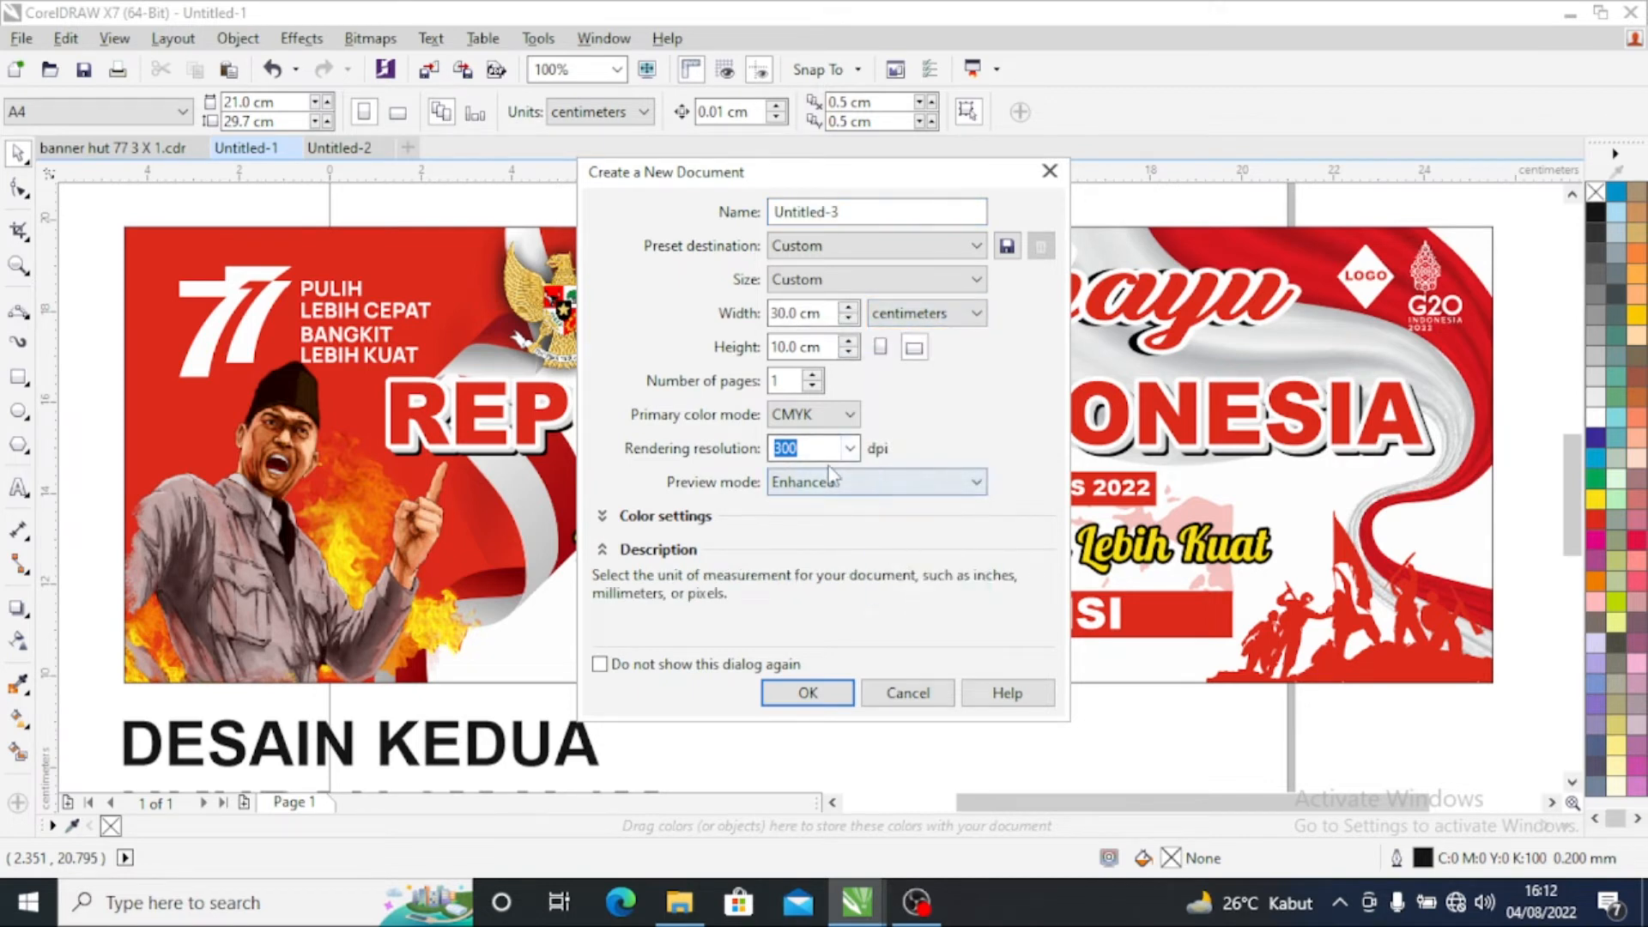
{"action": "left_click", "coordinate": [808, 692]}
{"action": "scroll", "coordinate": [729, 472], "scroll_direction": "down", "scroll_amount": 2}
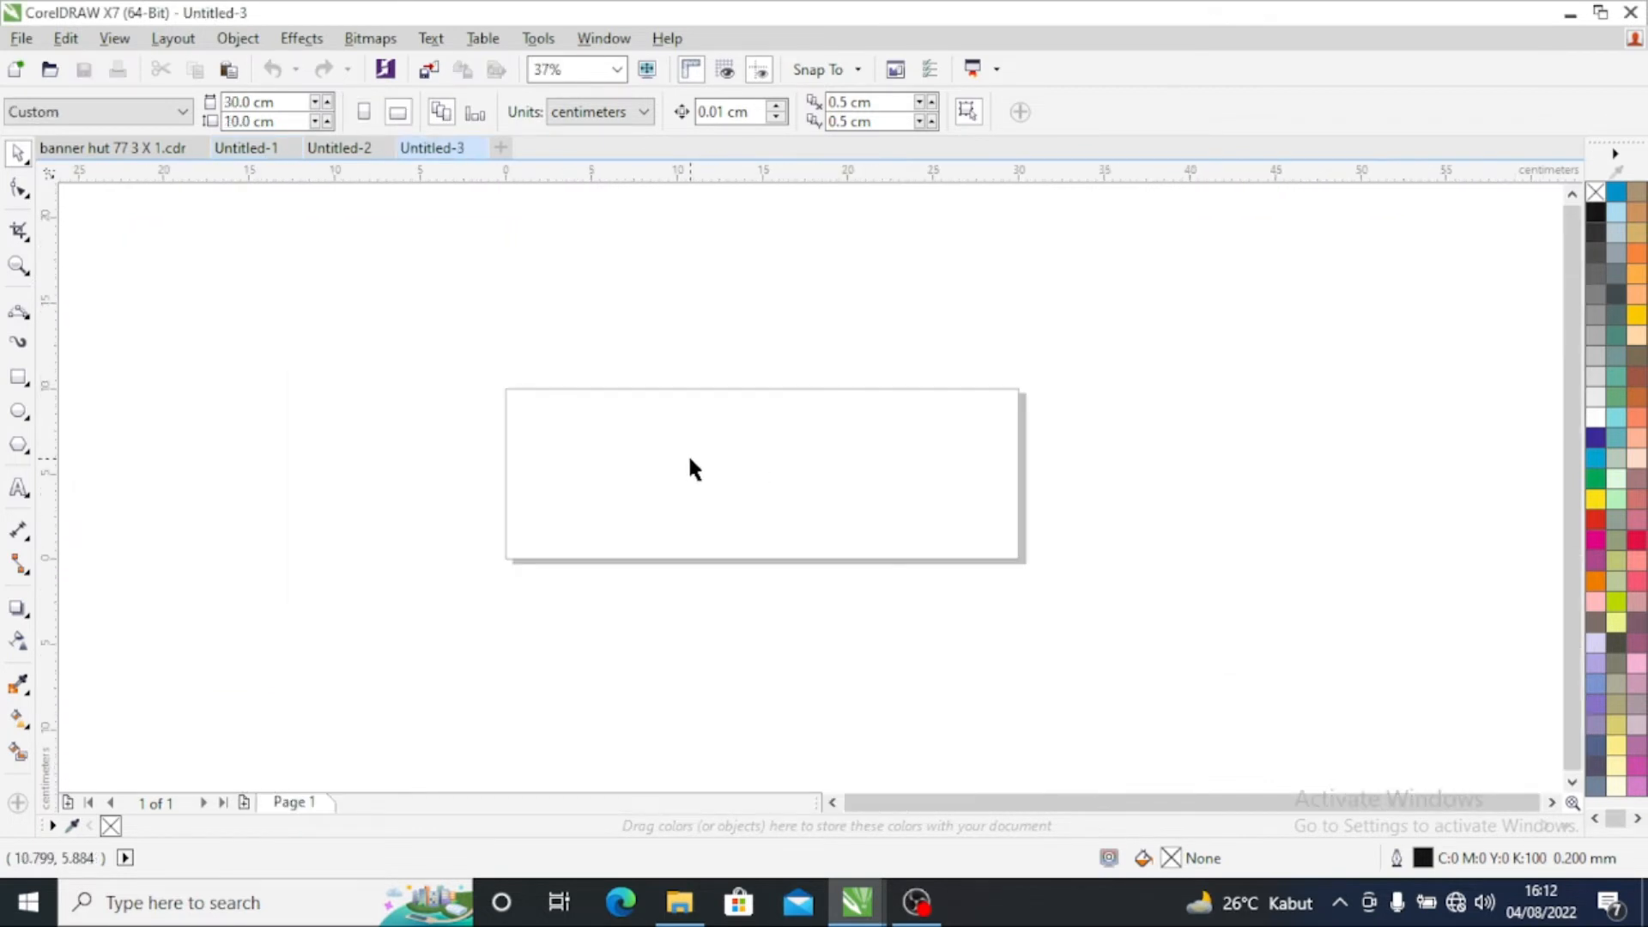
Step: Add a page-sized rectangle to the new document and deselect it
{"action": "double_click", "coordinate": [18, 376]}
{"action": "left_click", "coordinate": [18, 153]}
{"action": "left_click", "coordinate": [262, 339]}
{"action": "scroll", "coordinate": [827, 492], "scroll_direction": "up", "scroll_amount": 1}
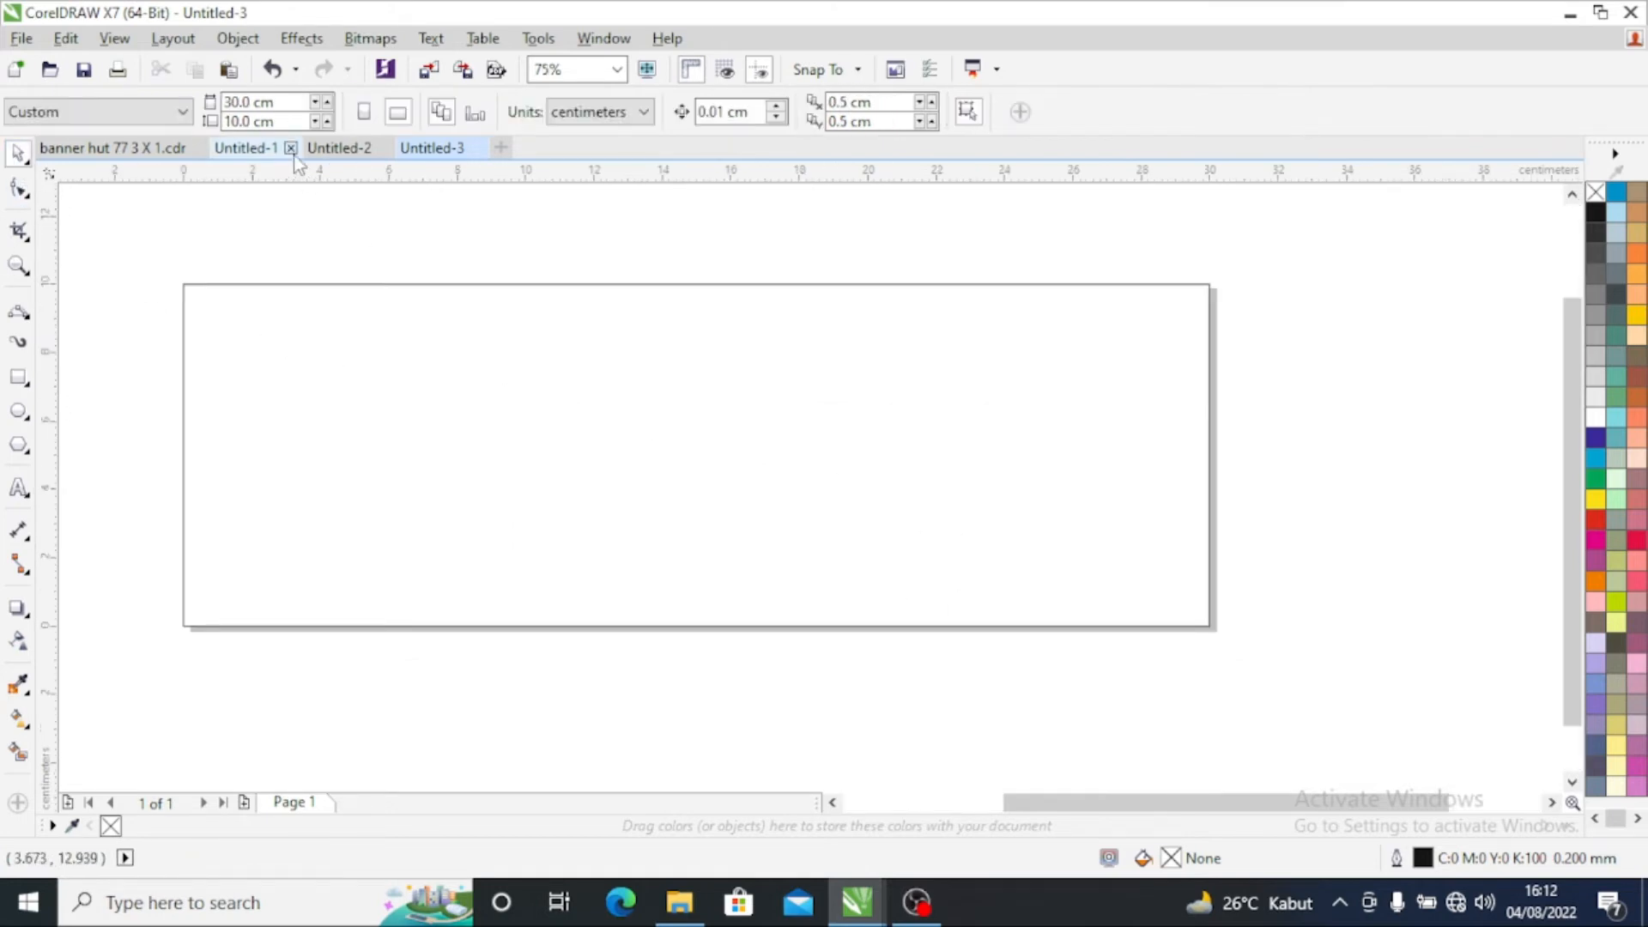
Step: Copy the whole second banner design from Untitled-1 into Untitled-3 and place it beside the blank page's right edge
{"action": "left_click", "coordinate": [248, 149]}
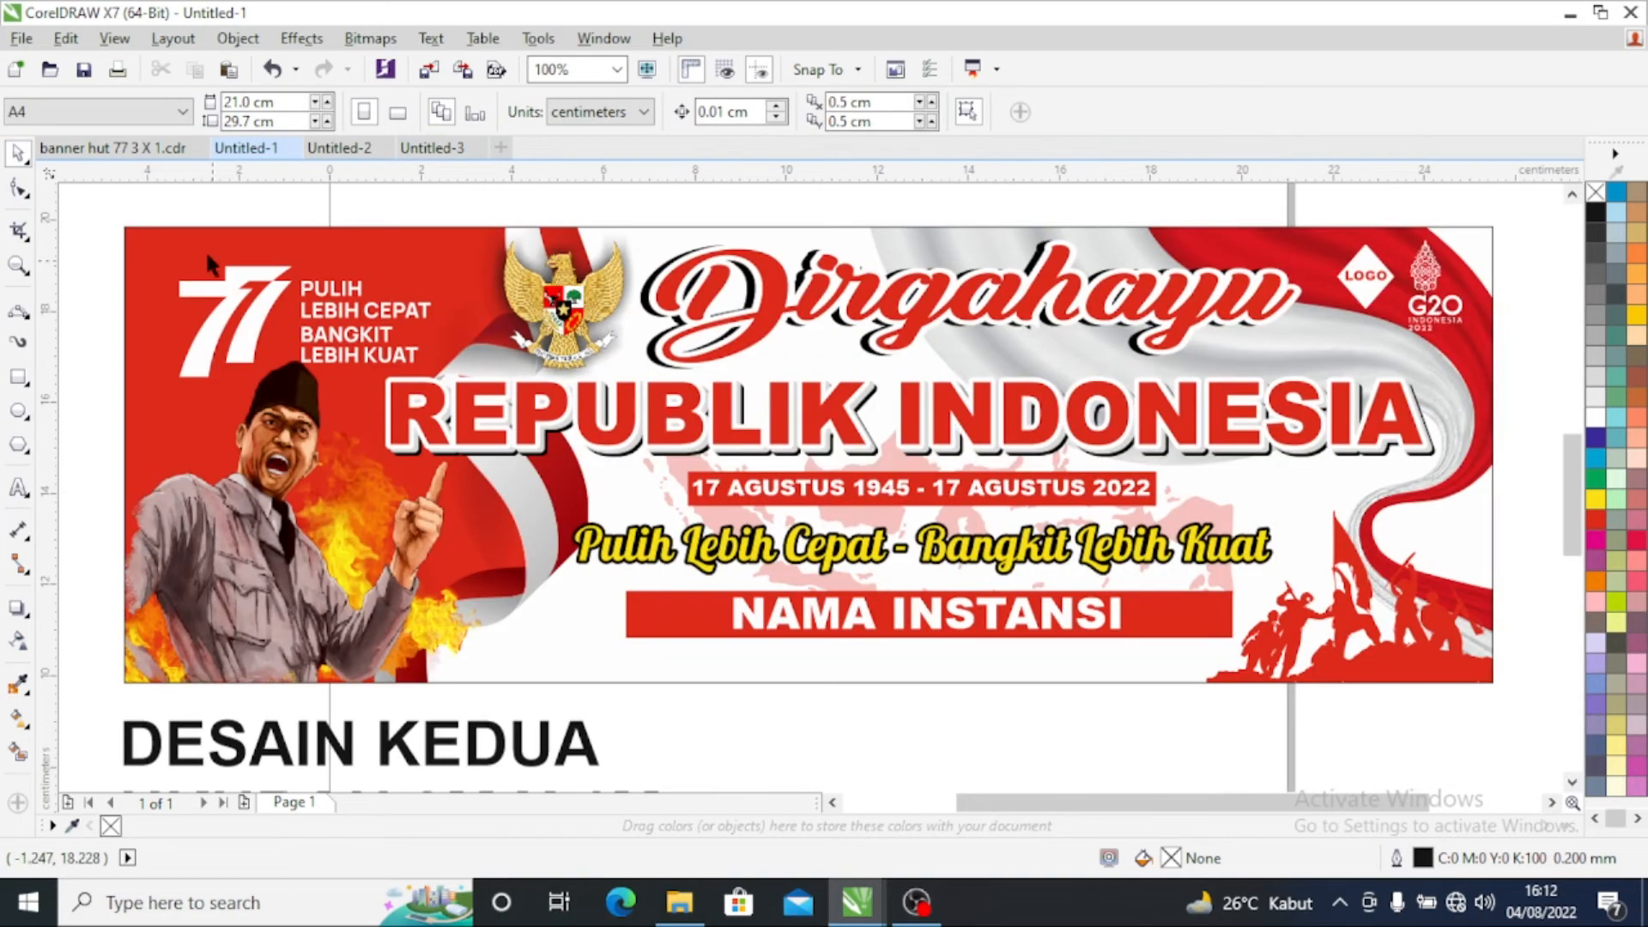
{"action": "left_click_drag", "start_coordinate": [93, 219], "coordinate": [1362, 631]}
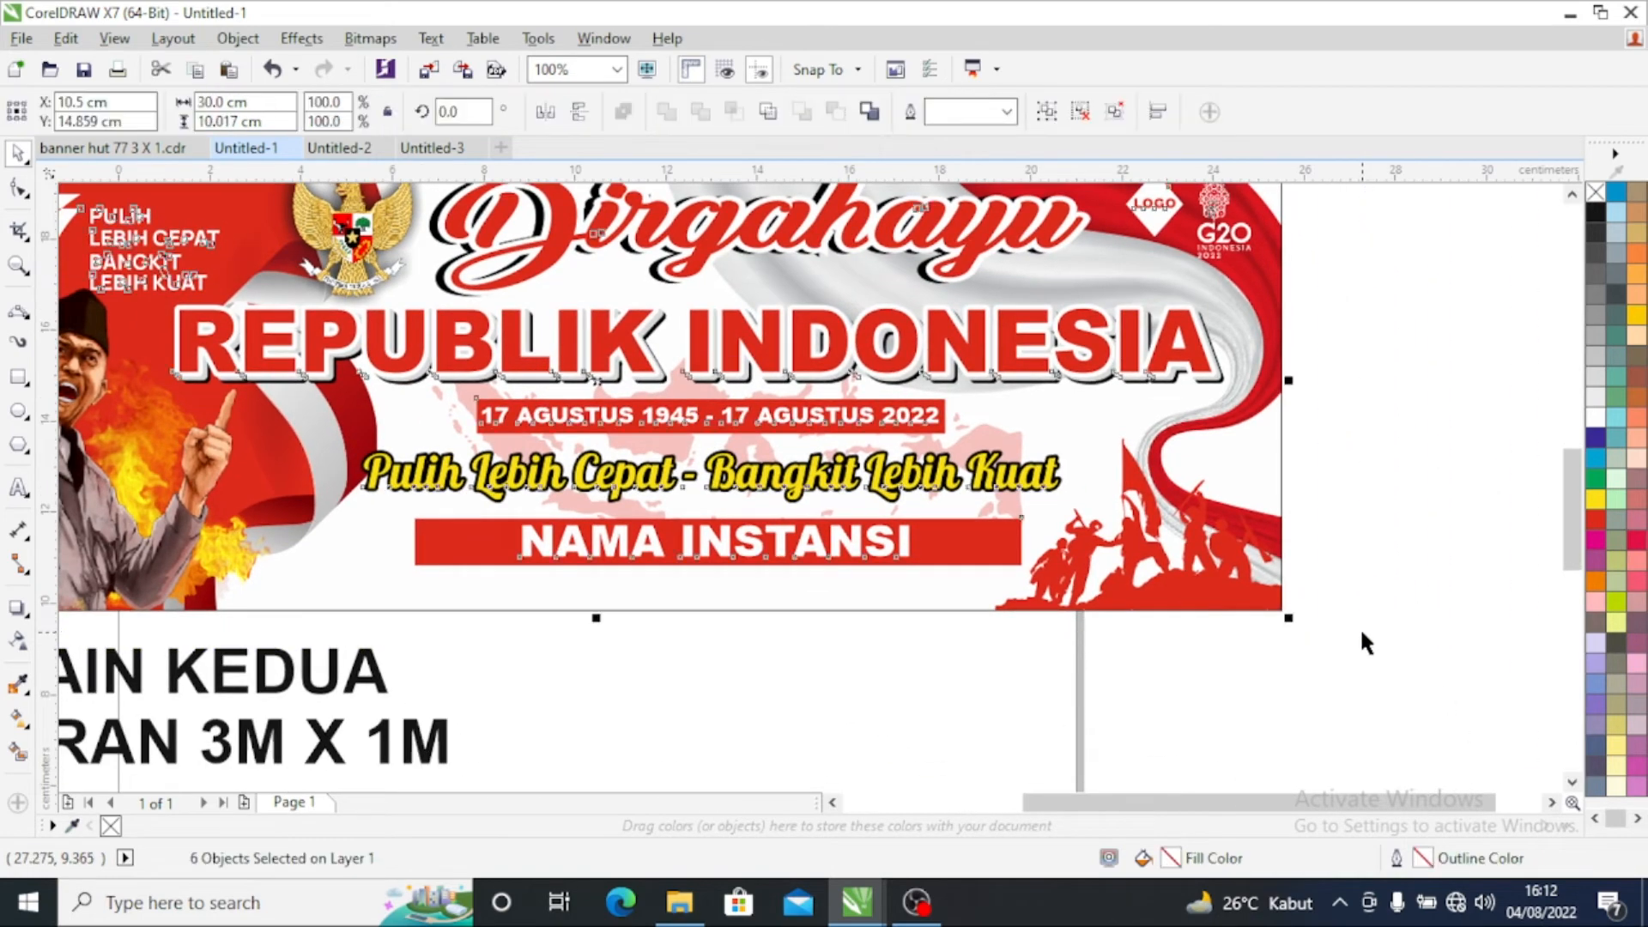
{"action": "left_click", "coordinate": [434, 151]}
{"action": "key", "text": "ctrl+v"}
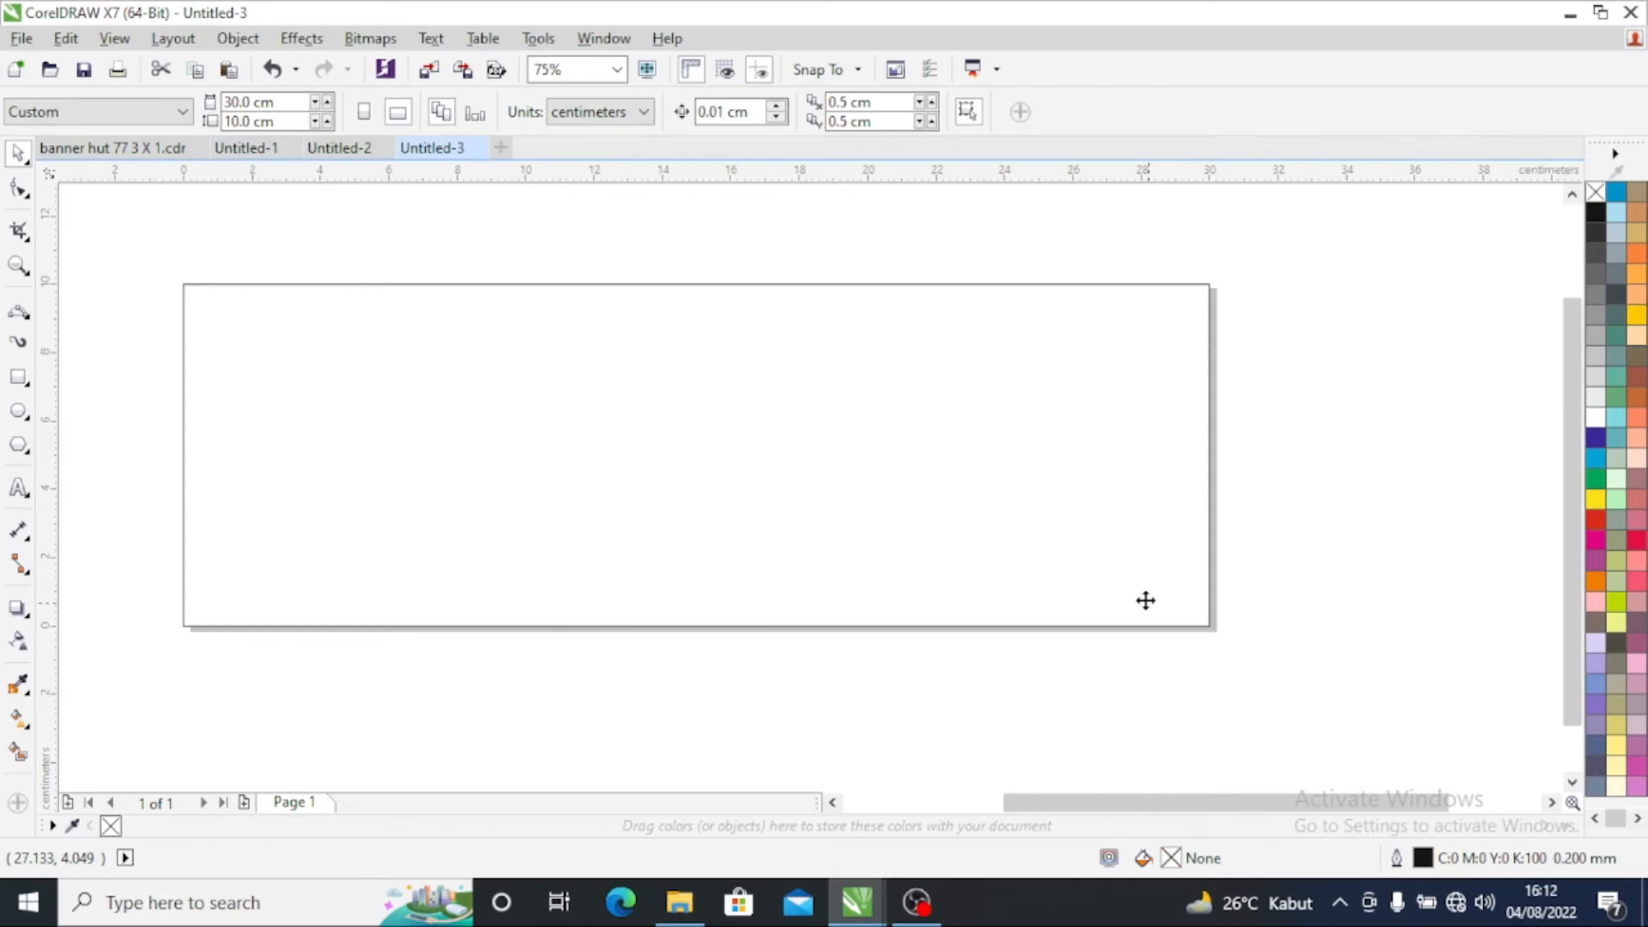
{"action": "scroll", "coordinate": [403, 583], "scroll_direction": "down", "scroll_amount": 1}
{"action": "left_click_drag", "start_coordinate": [496, 530], "coordinate": [971, 527]}
Step: Move the Dirgahayu Republik Indonesia text group, with its NAMA INSTANSI bar, out of the design to just below it
{"action": "left_click", "coordinate": [1135, 673]}
{"action": "left_click", "coordinate": [1199, 545]}
{"action": "left_click", "coordinate": [1183, 631]}
{"action": "left_click_drag", "start_coordinate": [1133, 511], "coordinate": [1124, 691]}
{"action": "left_click", "coordinate": [1412, 627]}
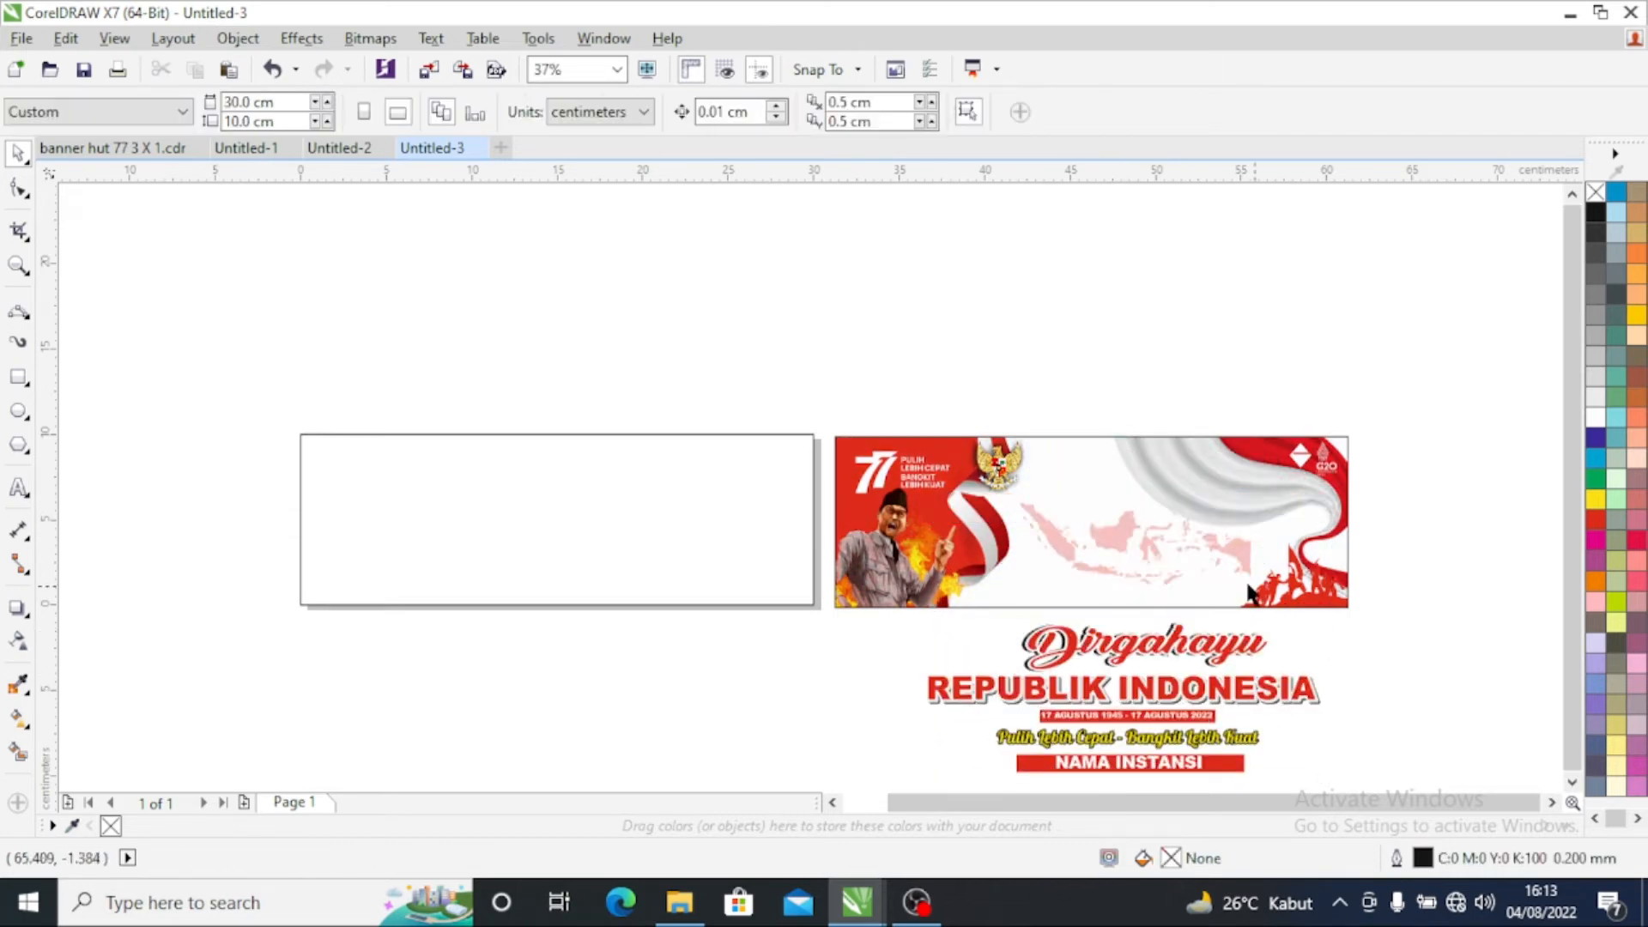
Step: Move the 77 logo, the Garuda emblem and the LOGO and G20 group out of the design to above the blank page
{"action": "left_click", "coordinate": [909, 475]}
{"action": "left_click_drag", "start_coordinate": [909, 475], "coordinate": [363, 402]}
{"action": "left_click_drag", "start_coordinate": [998, 463], "coordinate": [437, 400]}
{"action": "left_click_drag", "start_coordinate": [1320, 463], "coordinate": [502, 403]}
{"action": "left_click", "coordinate": [974, 632]}
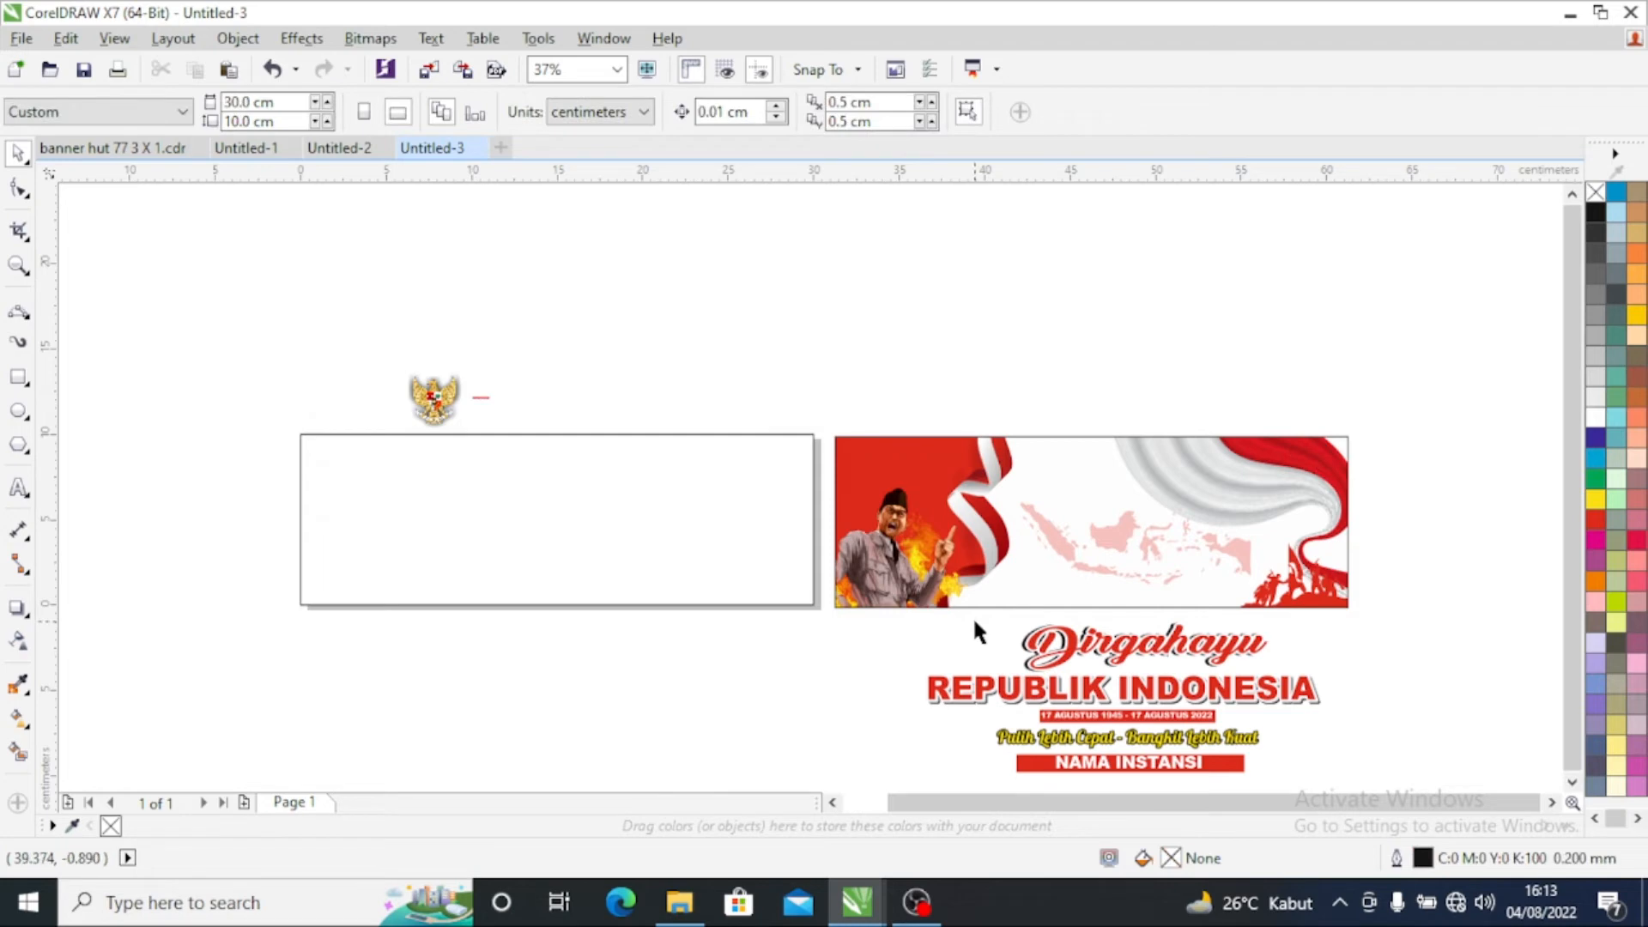
Step: Extract the contents of the second design's PowerClip rectangle and deselect everything
{"action": "left_click", "coordinate": [1144, 558]}
{"action": "left_click", "coordinate": [1407, 669]}
{"action": "left_click", "coordinate": [1306, 605]}
{"action": "right_click", "coordinate": [1014, 544]}
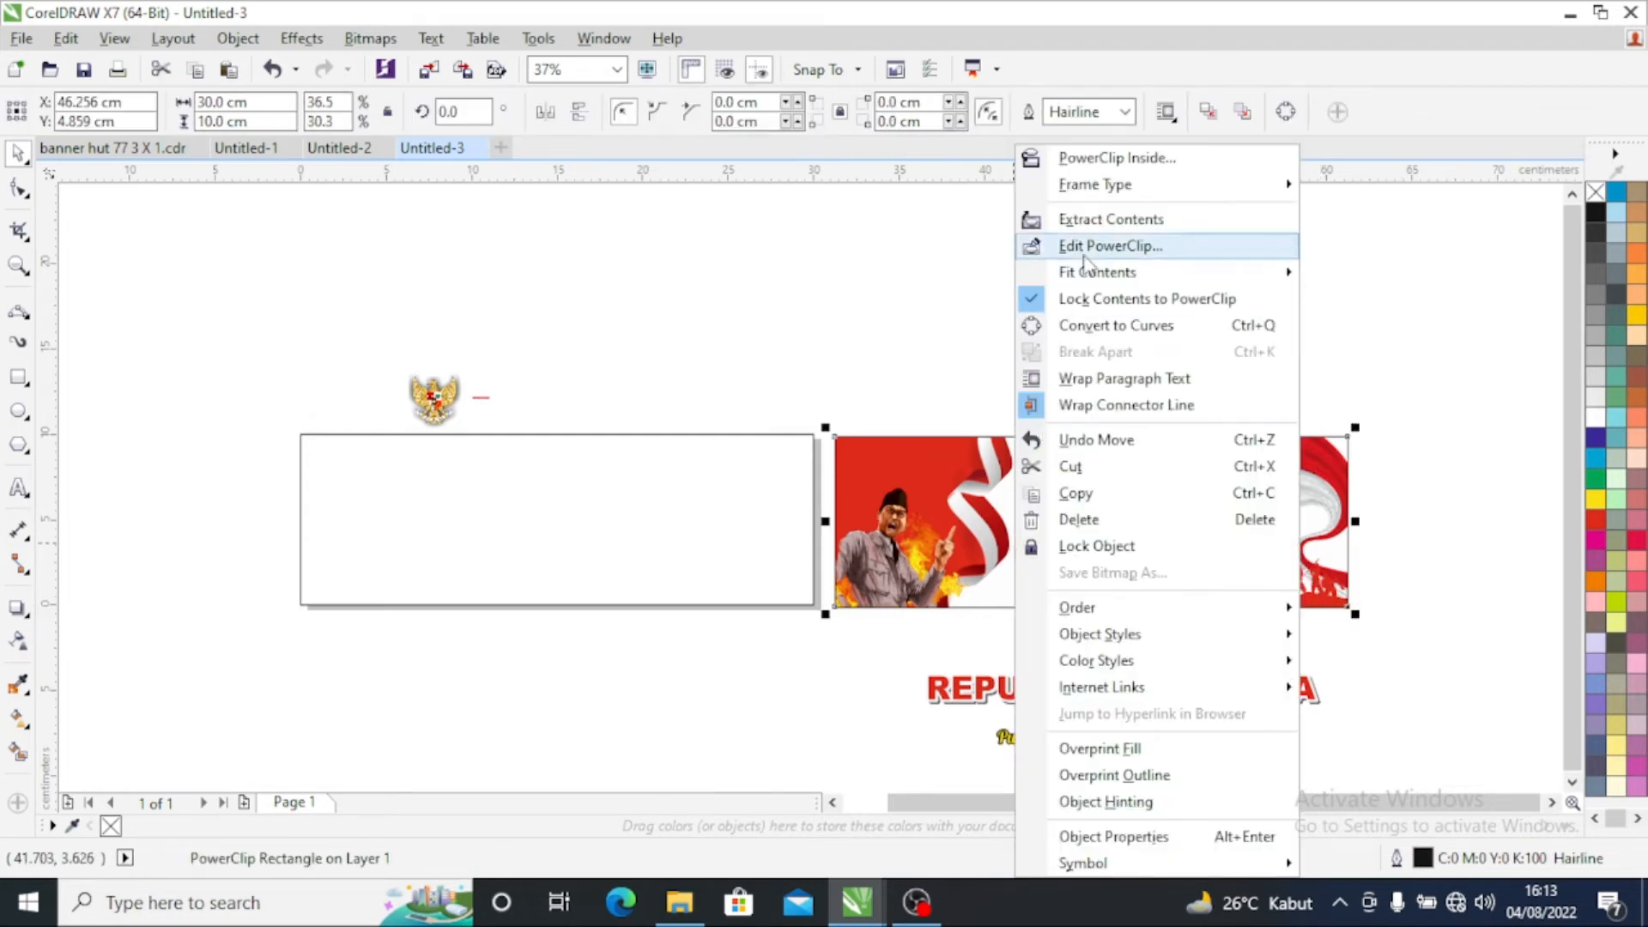
{"action": "left_click", "coordinate": [1111, 220]}
{"action": "left_click", "coordinate": [1446, 627]}
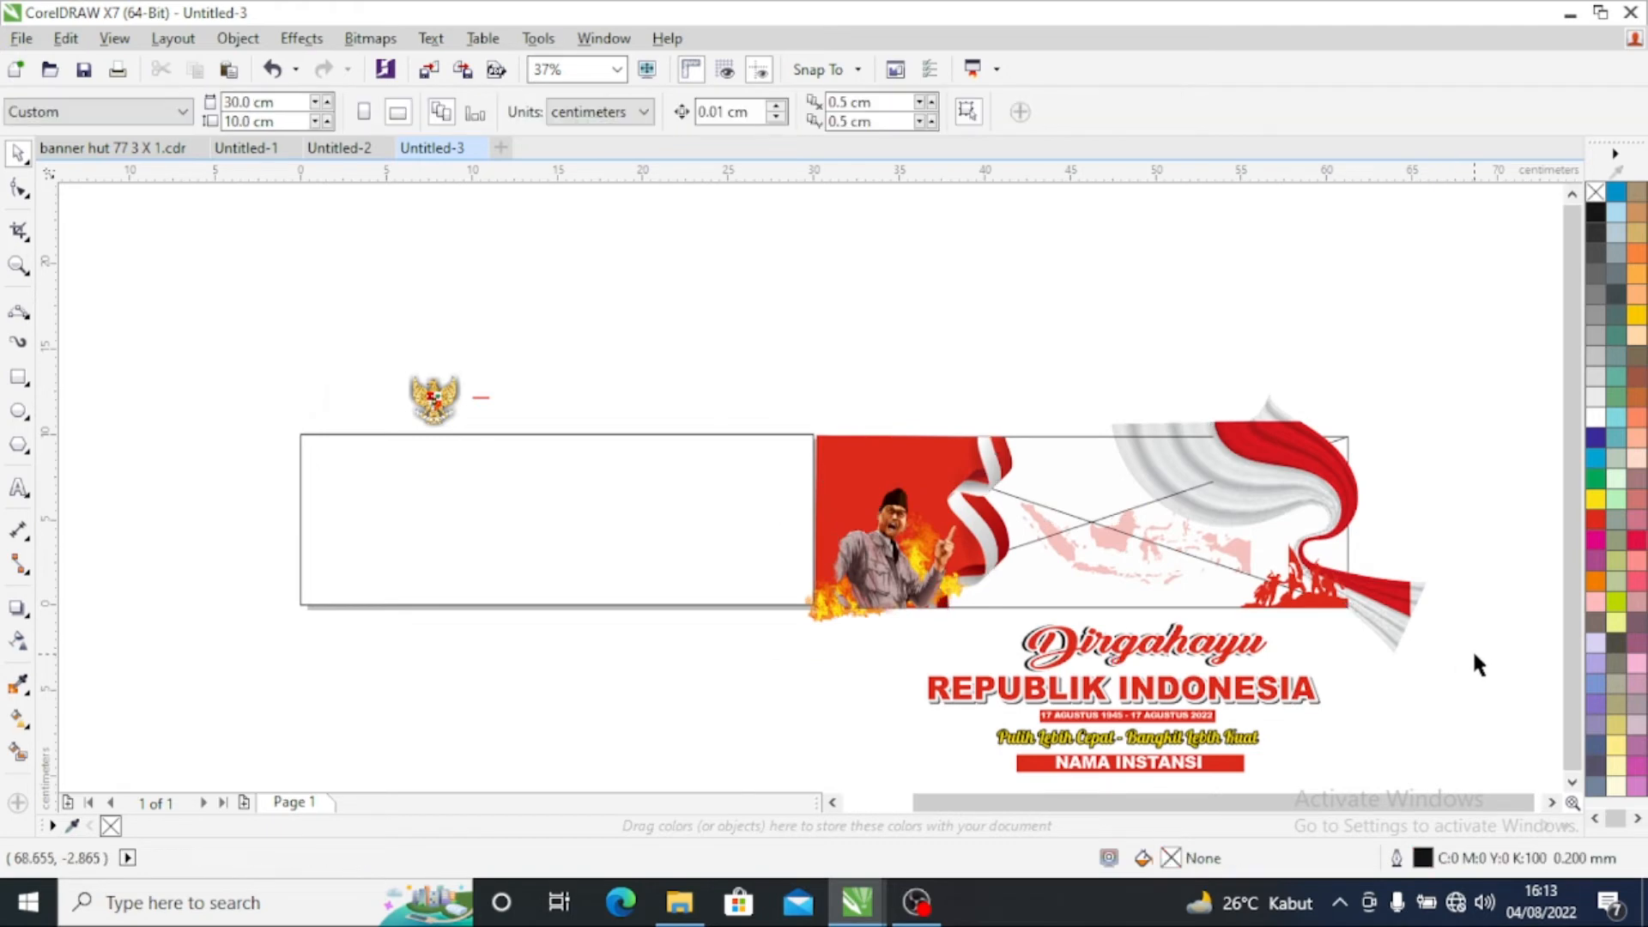
Step: Move the red fighters silhouette out of the extracted design to below the blank page's lower-right corner
{"action": "left_click", "coordinate": [1316, 596]}
{"action": "left_click_drag", "start_coordinate": [1315, 595], "coordinate": [780, 661]}
{"action": "left_click", "coordinate": [1464, 749]}
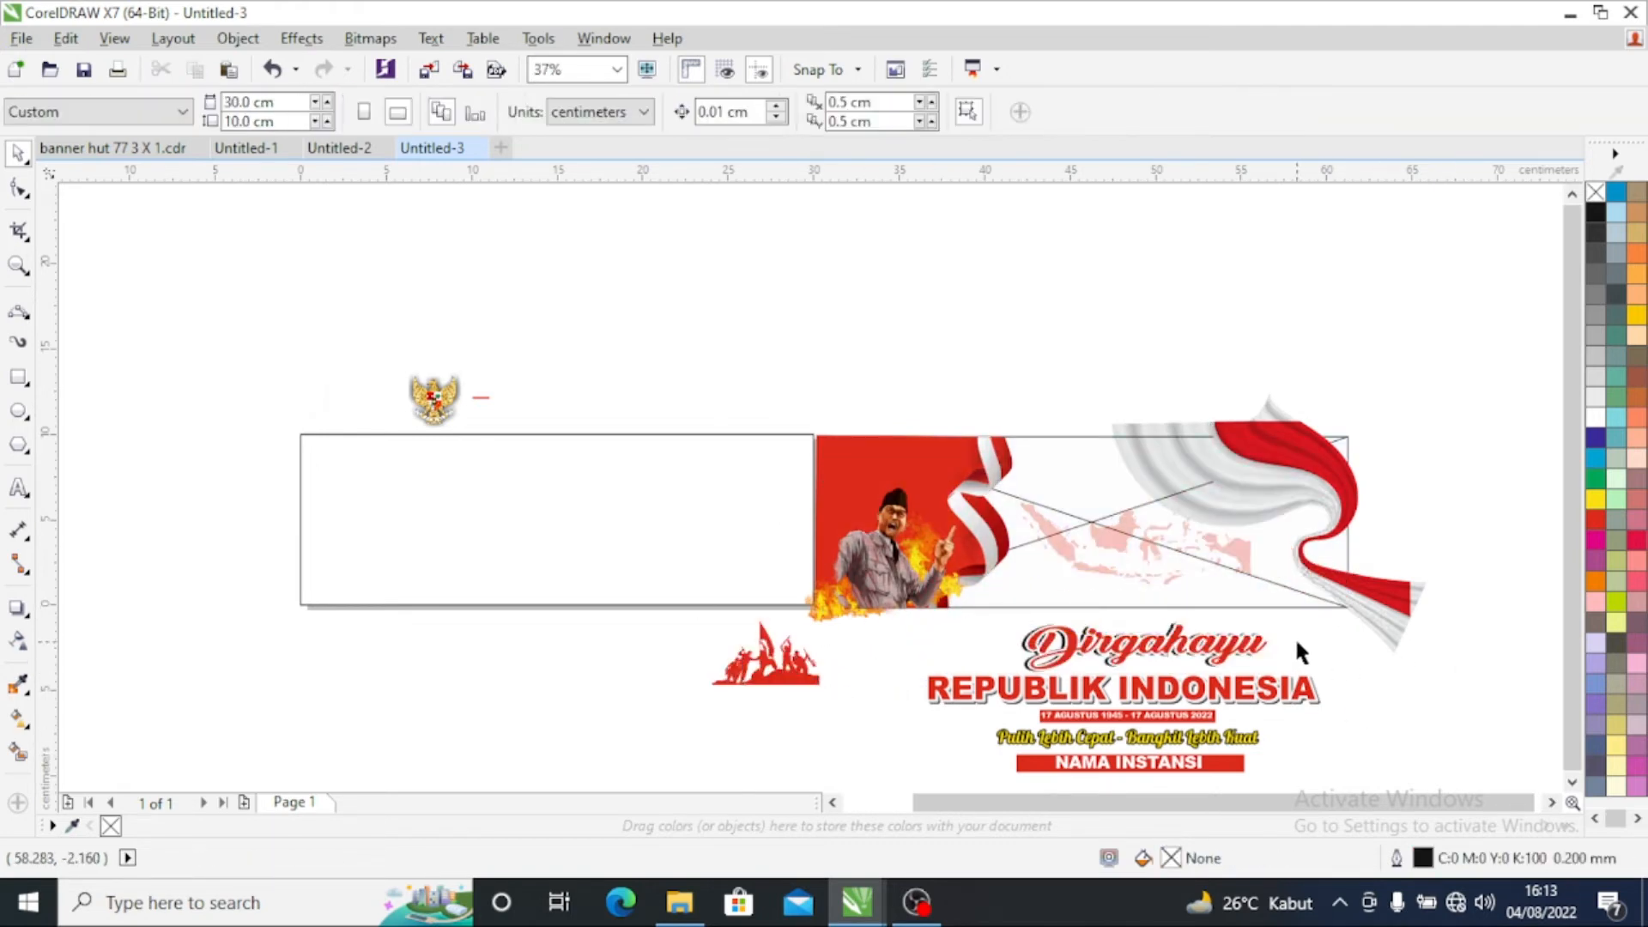
{"action": "left_click_drag", "start_coordinate": [966, 635], "coordinate": [798, 443]}
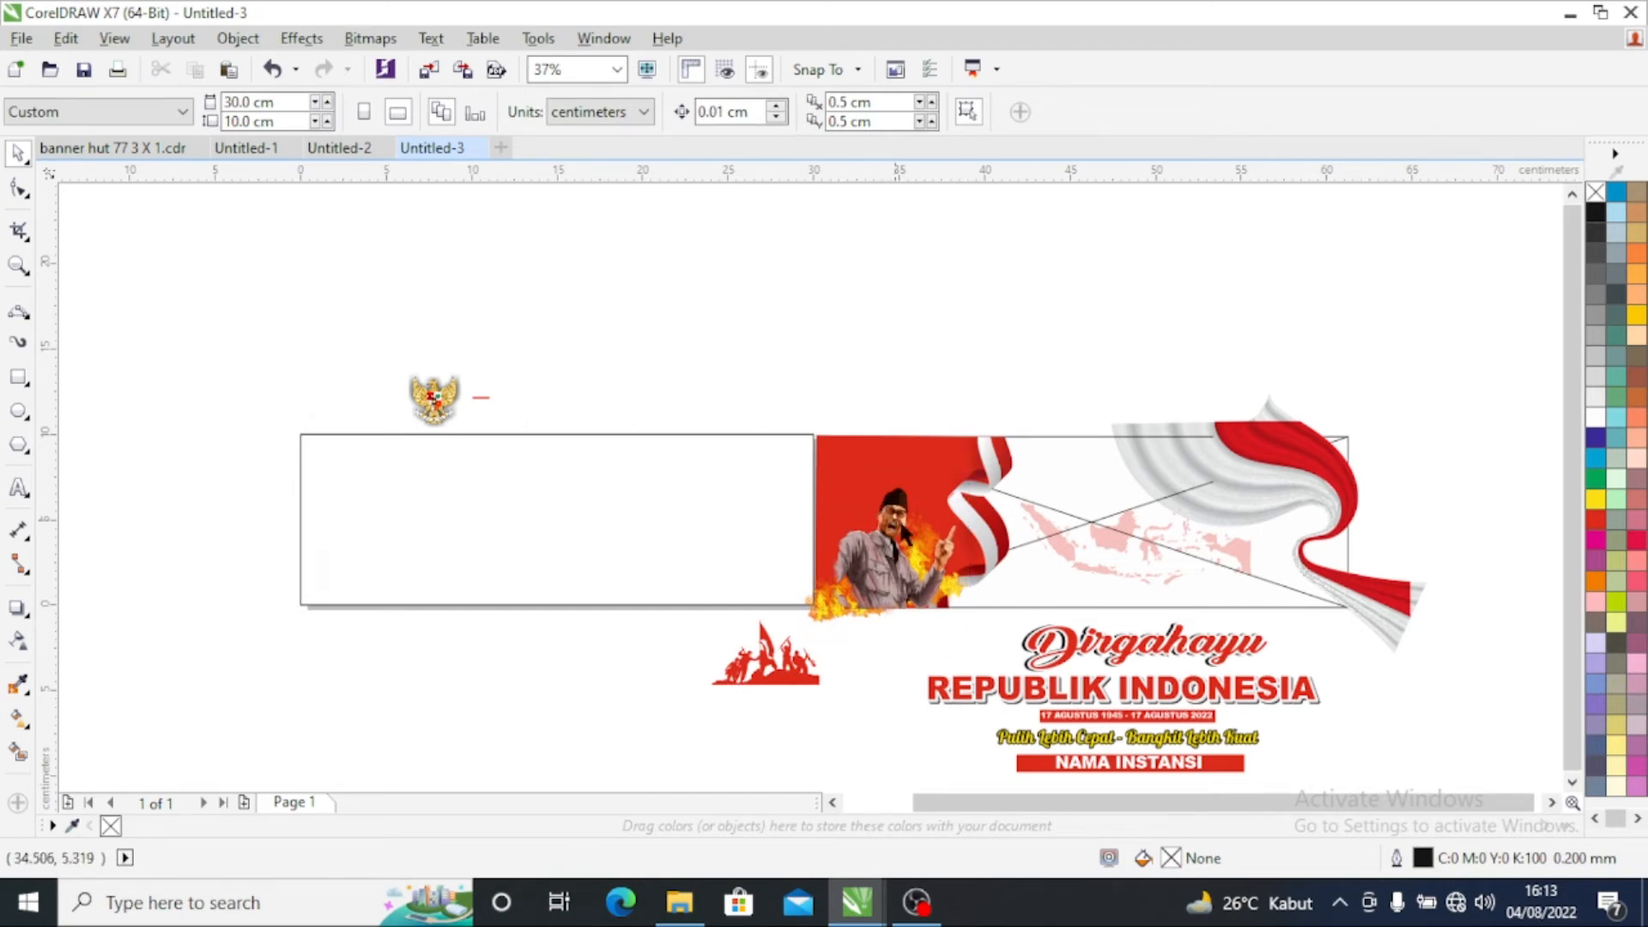
Step: Move the shouting orator figure and its flames from the extracted design to just left of the blank page and group them
{"action": "left_click", "coordinate": [999, 641]}
{"action": "left_click", "coordinate": [817, 610]}
{"action": "left_click", "coordinate": [1004, 661]}
{"action": "left_click_drag", "start_coordinate": [786, 409], "coordinate": [787, 410]}
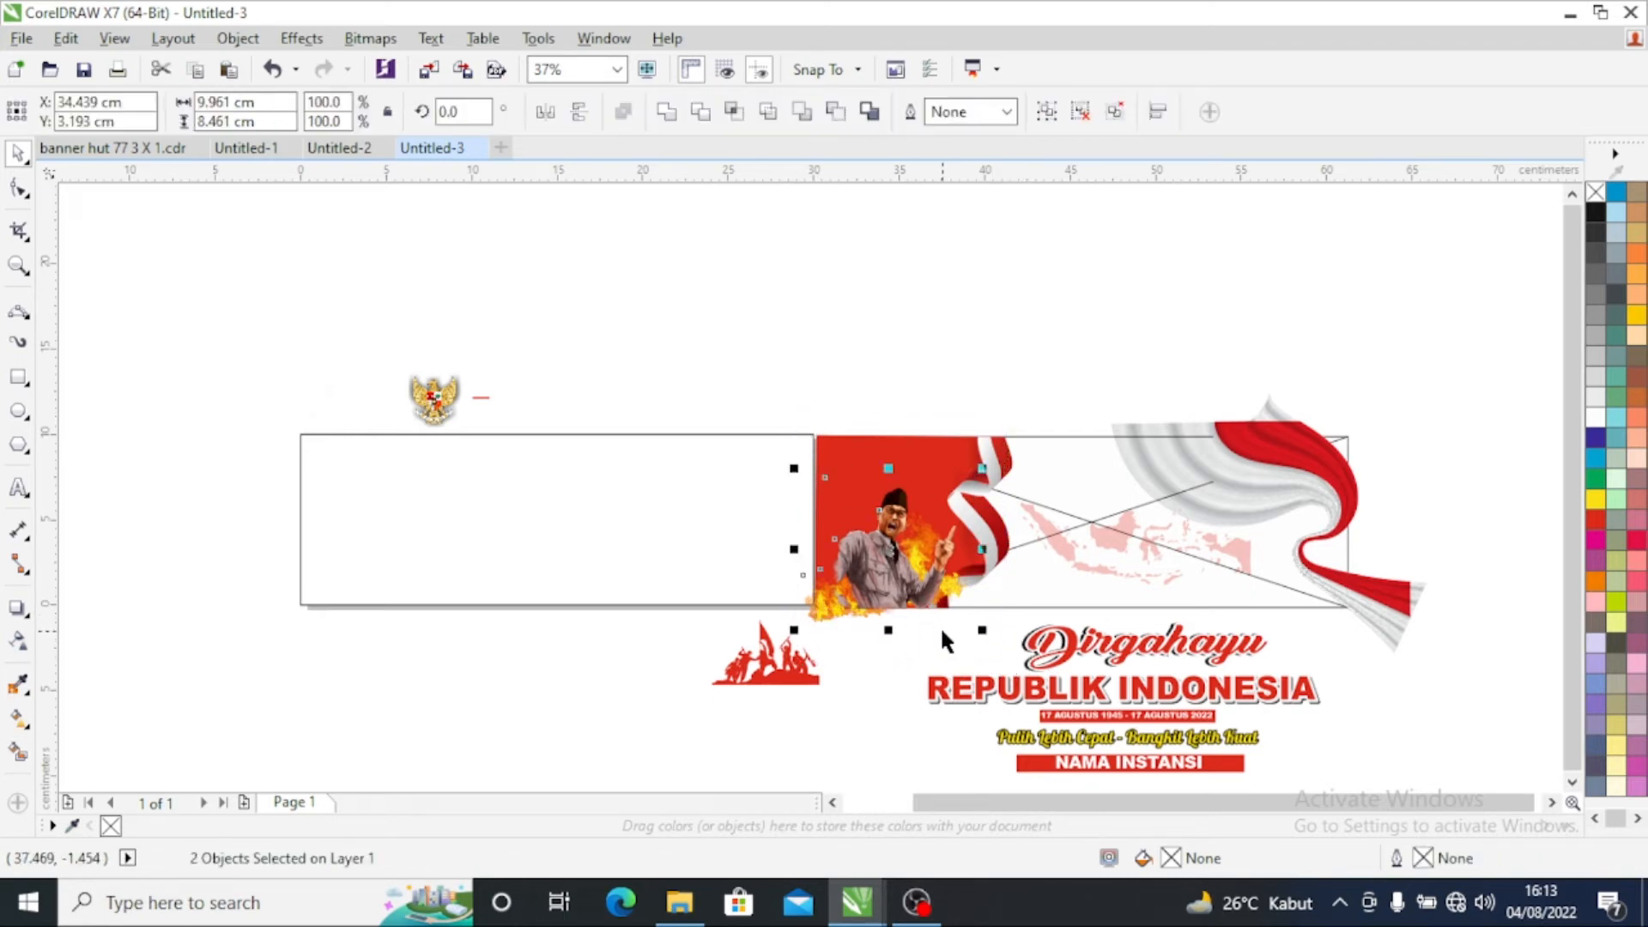
{"action": "left_click_drag", "start_coordinate": [897, 554], "coordinate": [209, 548]}
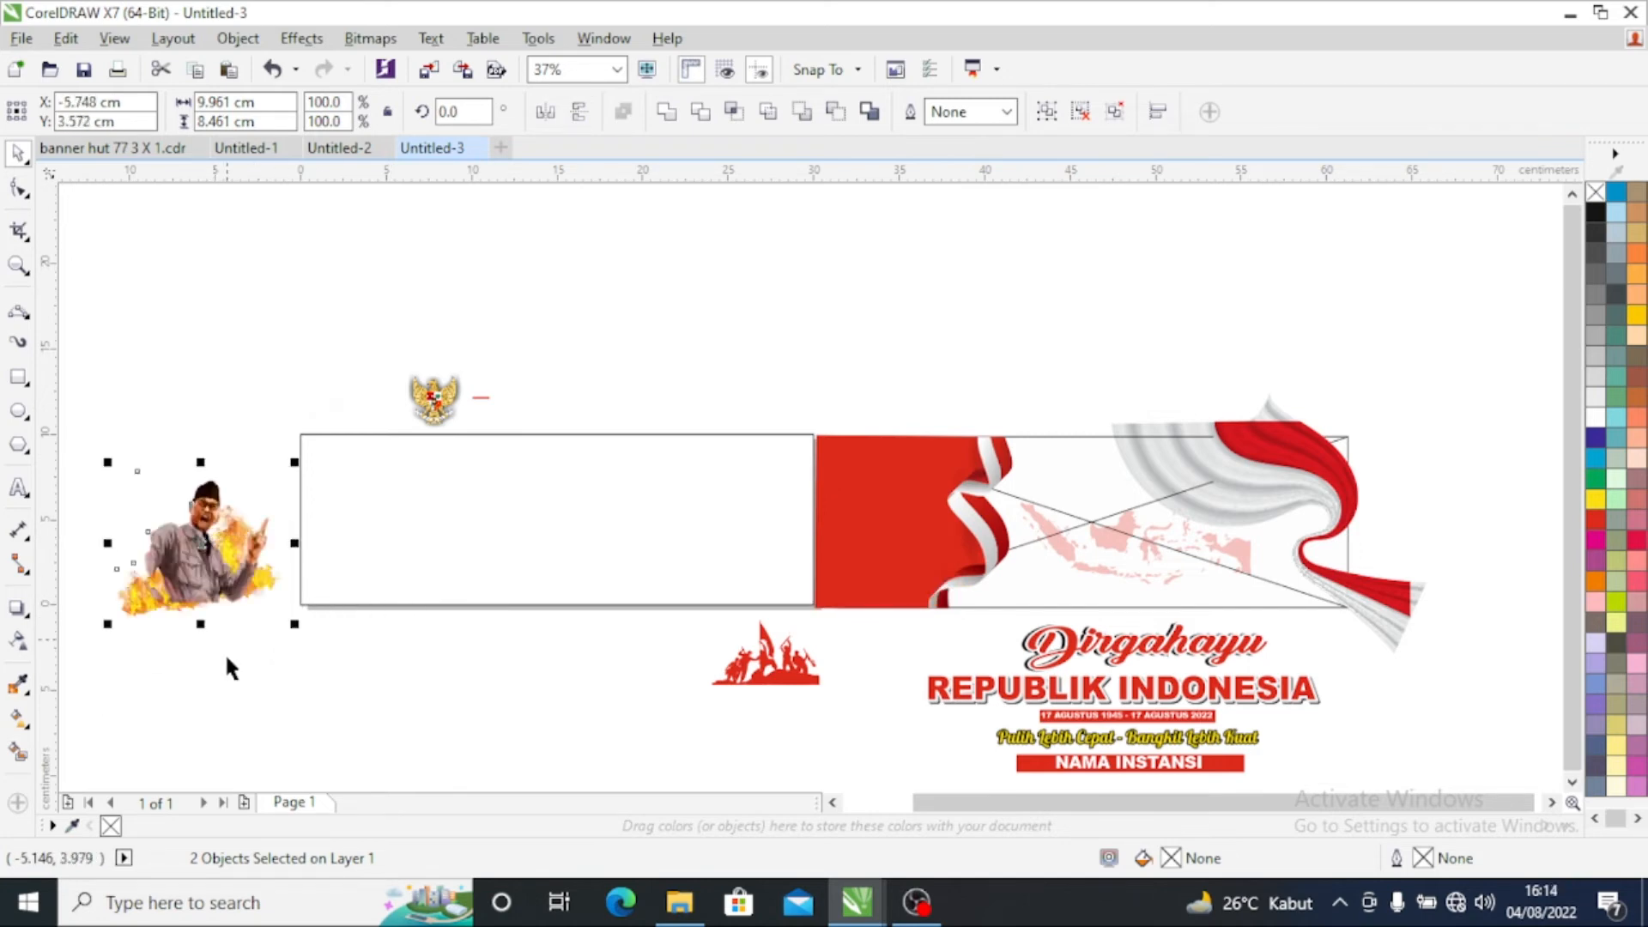
{"action": "left_click", "coordinate": [138, 444]}
{"action": "left_click_drag", "start_coordinate": [63, 388], "coordinate": [378, 682]}
{"action": "key", "text": "ctrl+g"}
{"action": "left_click", "coordinate": [463, 725]}
Step: Move the red backdrop with its flag ribbon and the pink Indonesia map out of the extracted design to below the blank page
{"action": "left_click_drag", "start_coordinate": [958, 521], "coordinate": [352, 699]}
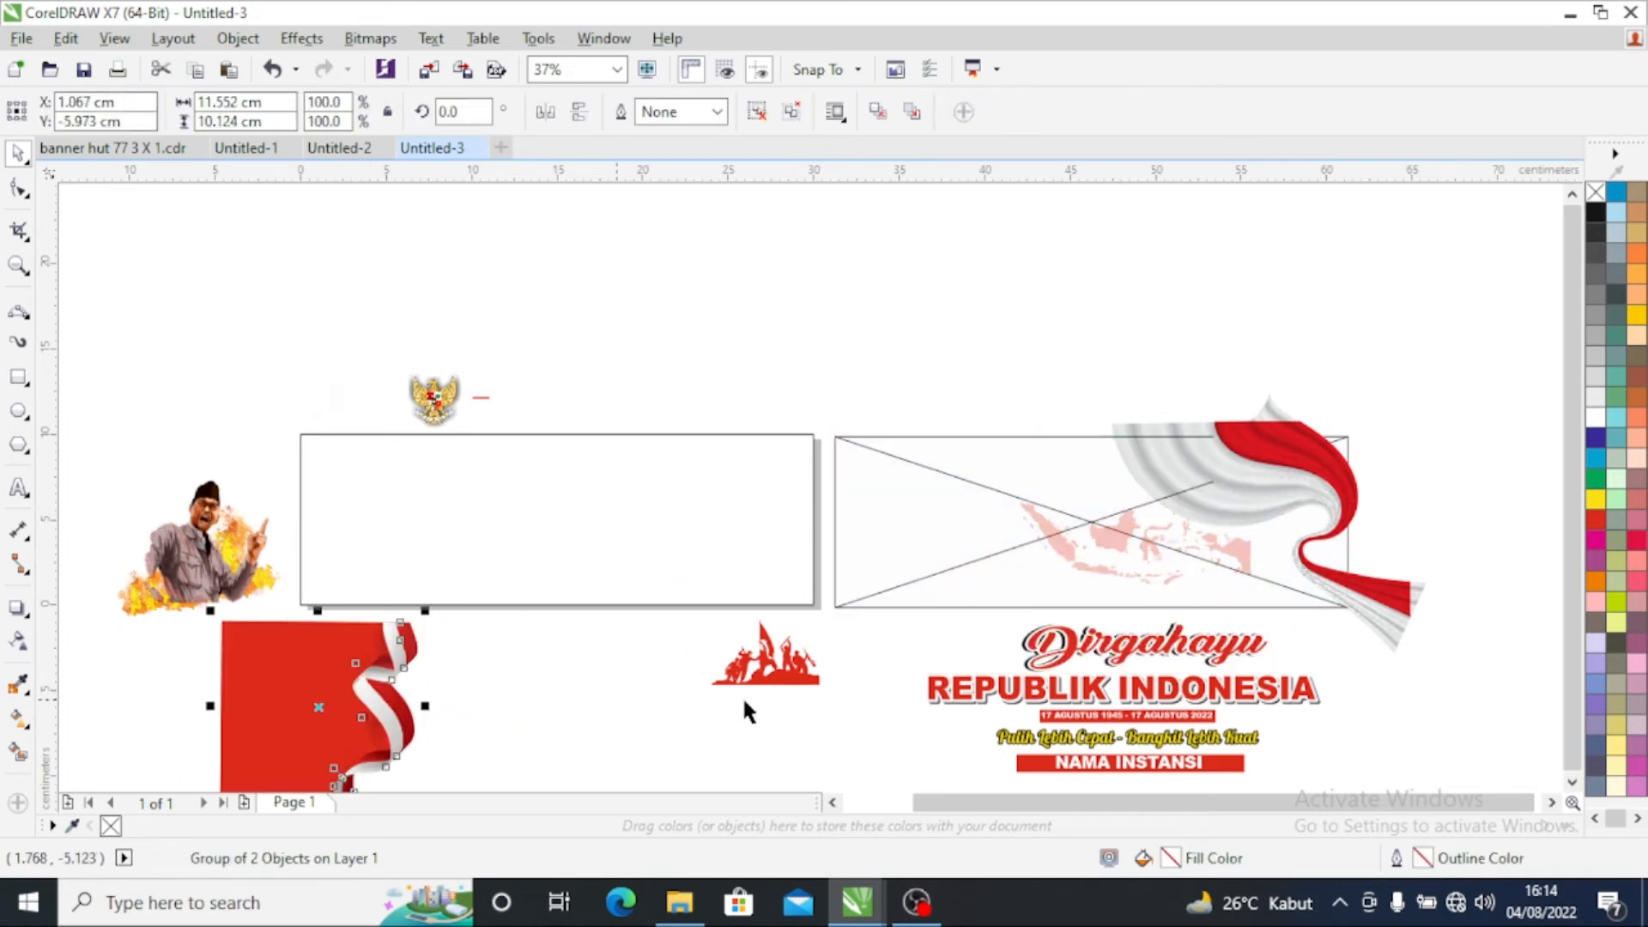
{"action": "left_click_drag", "start_coordinate": [1095, 553], "coordinate": [611, 737]}
{"action": "left_click", "coordinate": [1412, 502]}
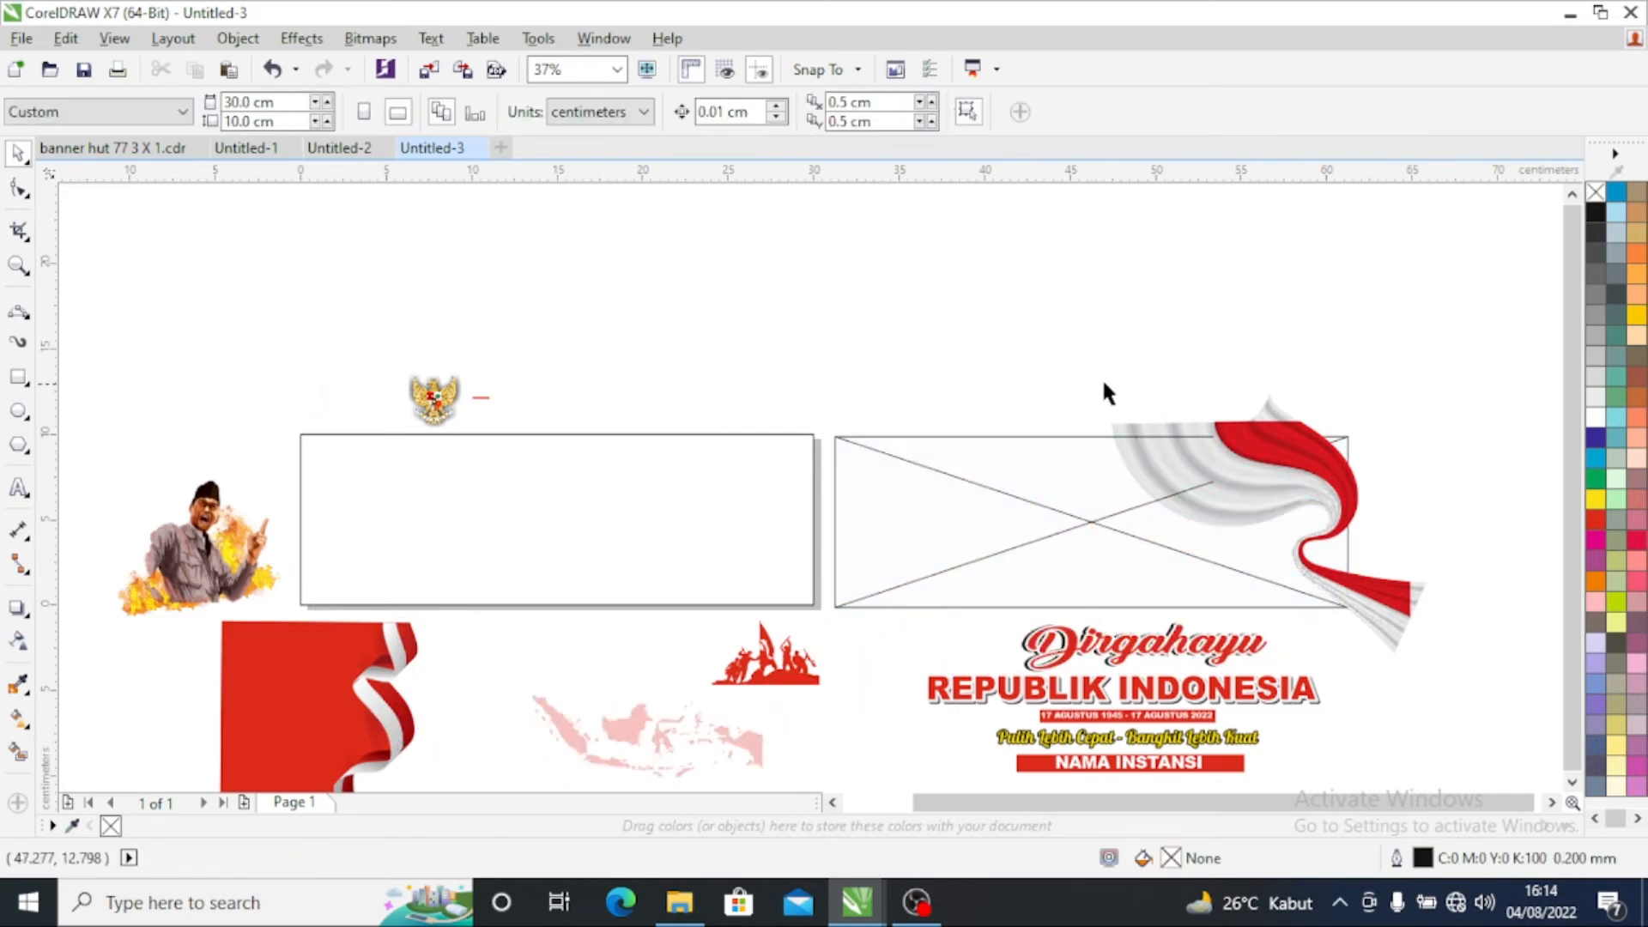
Step: Move the waving red-and-white flag onto the blank page's right end and the emptied PowerClip frame well away from the page
{"action": "left_click_drag", "start_coordinate": [1079, 382], "coordinate": [1537, 686]}
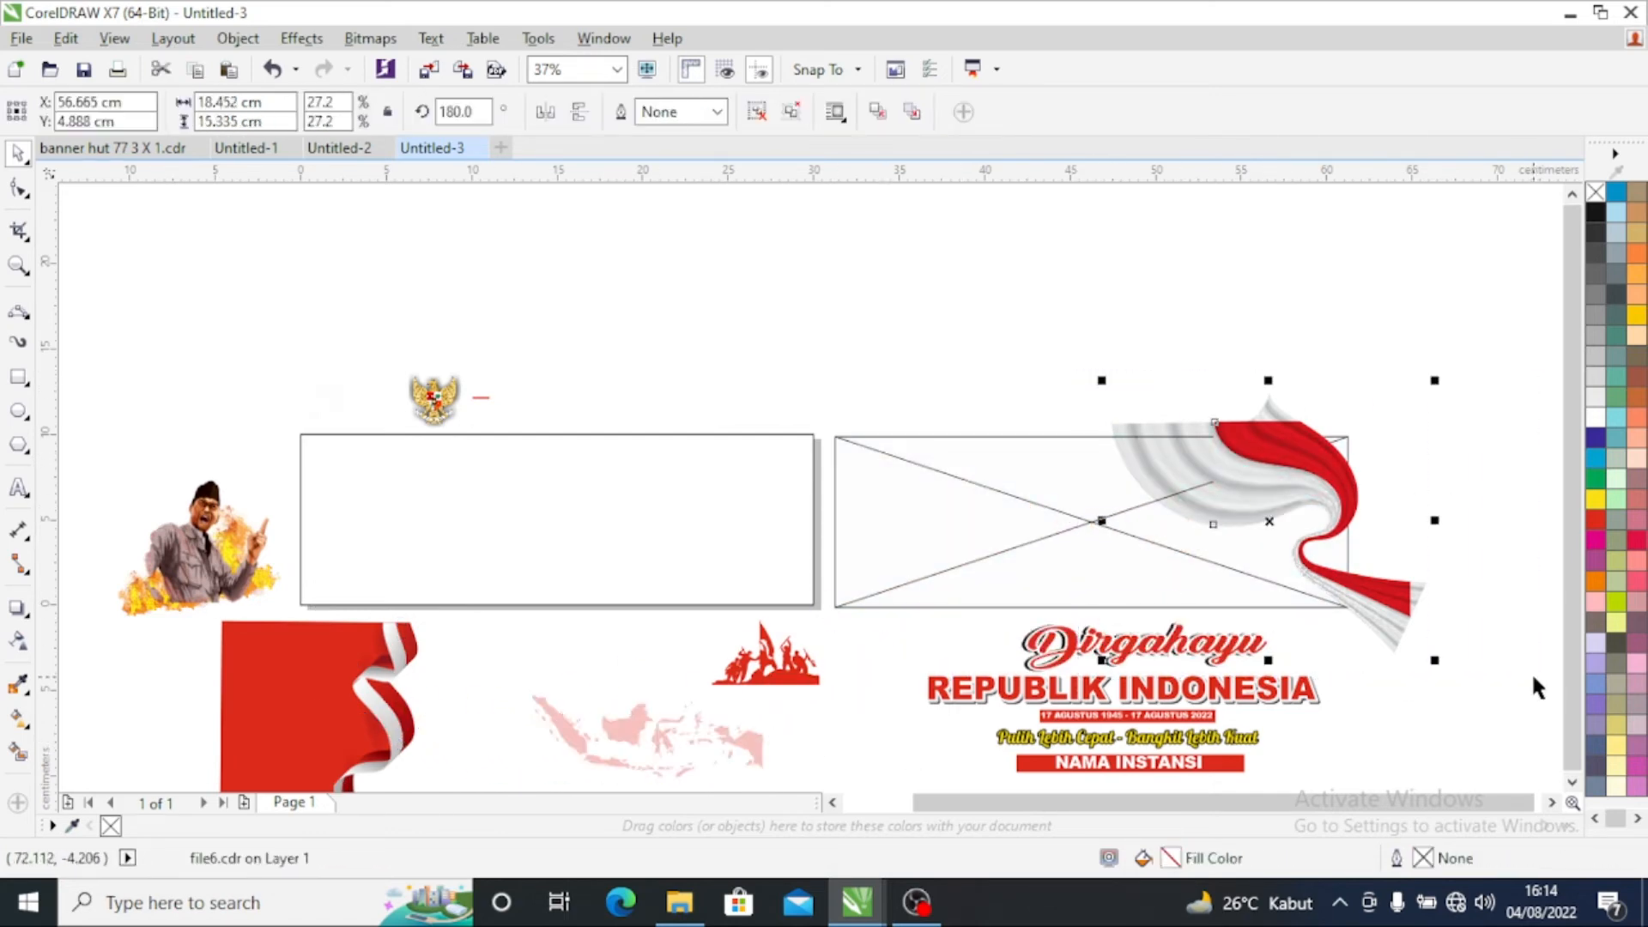
{"action": "left_click", "coordinate": [1457, 652]}
{"action": "left_click", "coordinate": [1267, 468]}
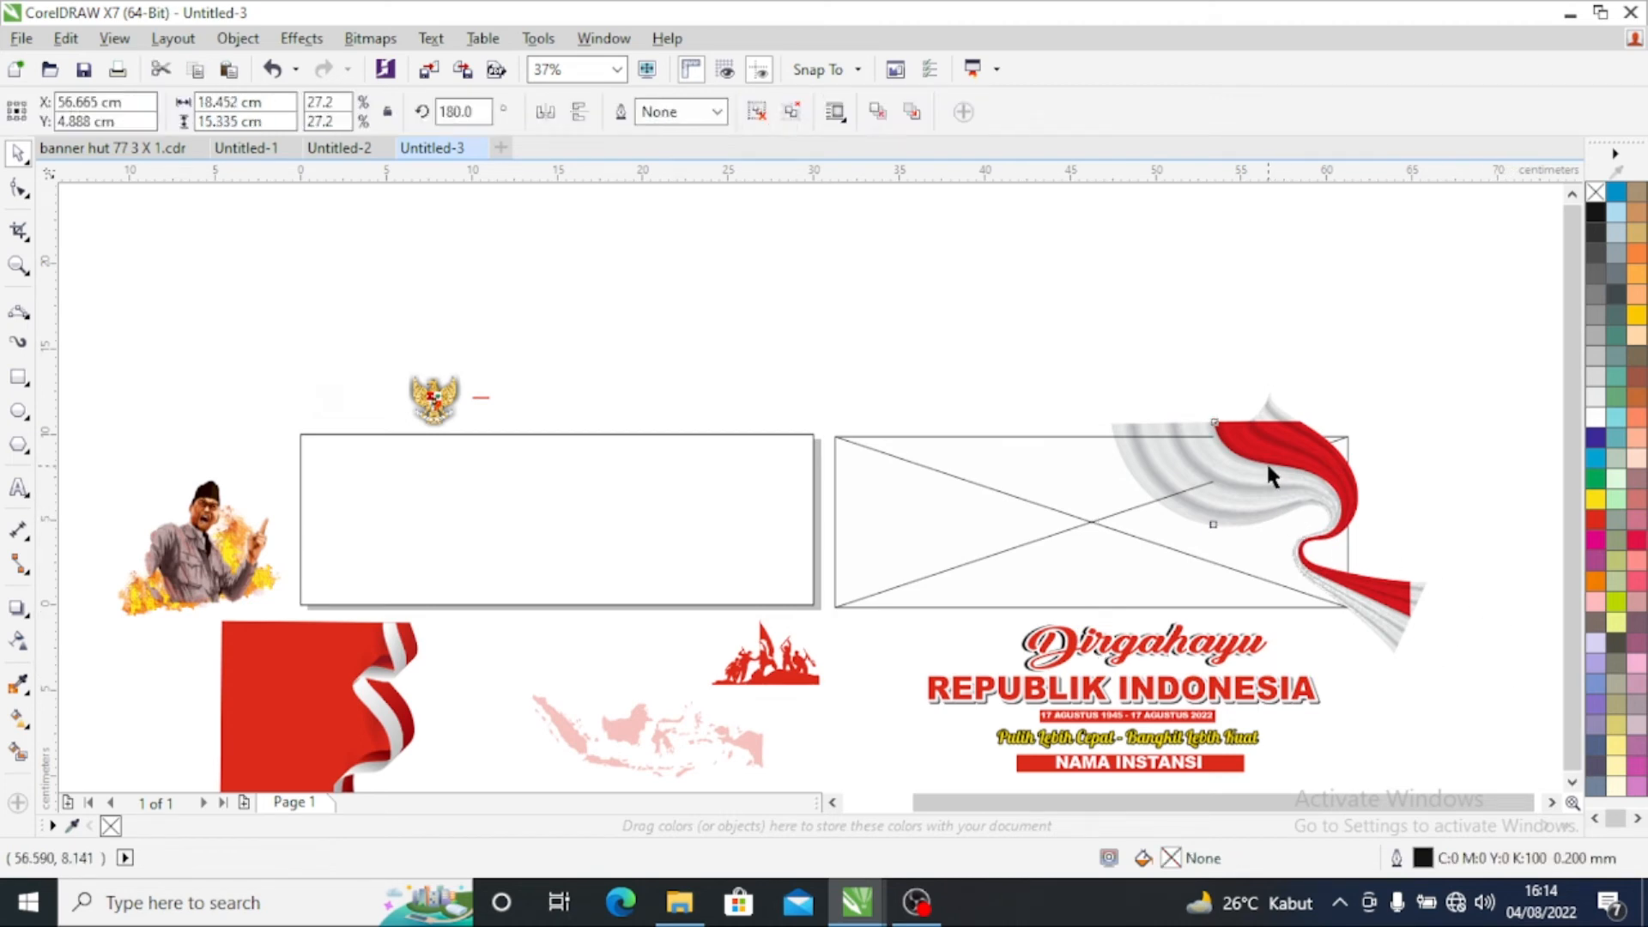
{"action": "left_click_drag", "start_coordinate": [1266, 468], "coordinate": [776, 456]}
{"action": "left_click_drag", "start_coordinate": [1059, 513], "coordinate": [1330, 324]}
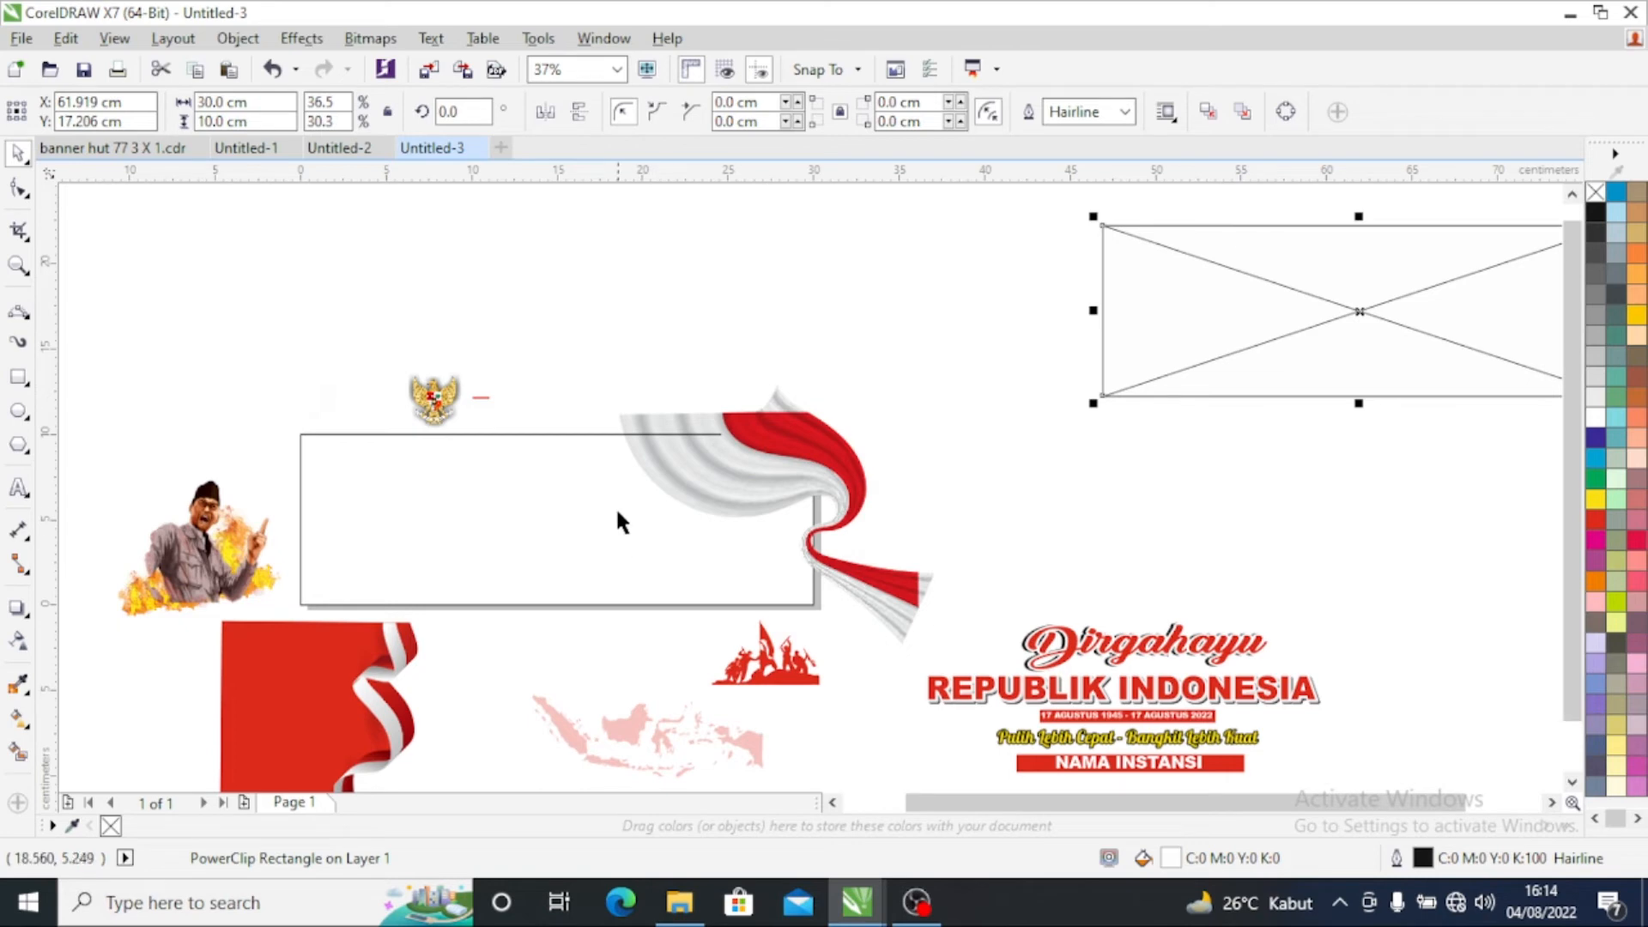
Step: Fine-position the waving flag over the page's upper-right corner and PowerClip it inside the 30 x 10 cm page rectangle
{"action": "scroll", "coordinate": [897, 493], "scroll_direction": "up", "scroll_amount": 2}
{"action": "left_click_drag", "start_coordinate": [964, 412], "coordinate": [867, 438]}
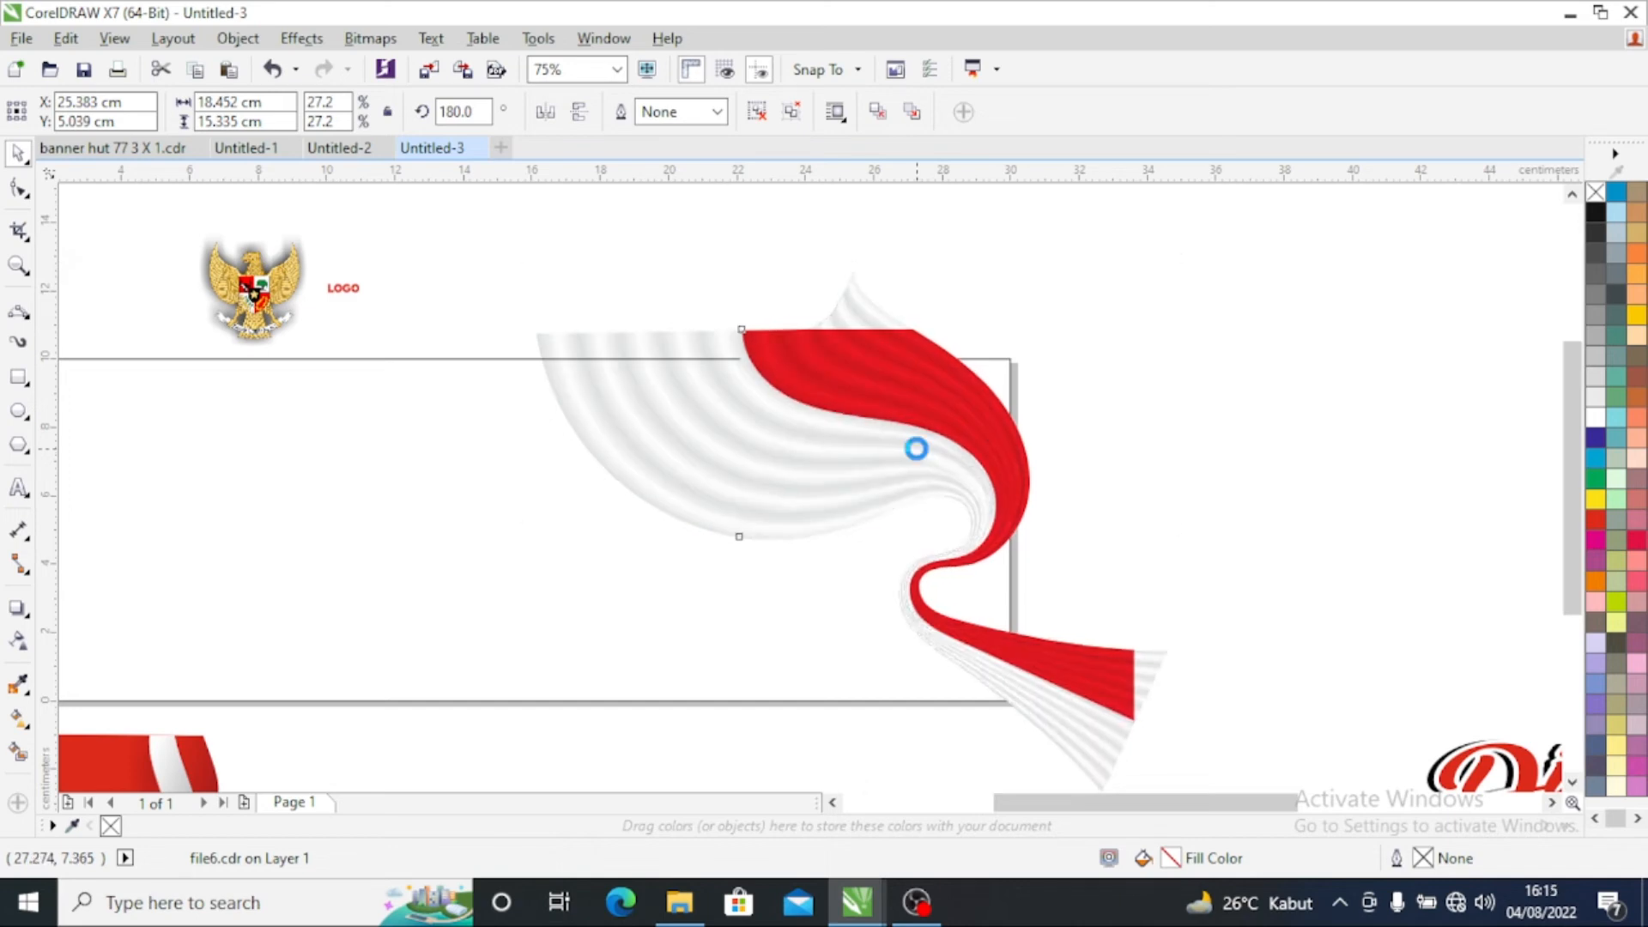
{"action": "key", "text": "Down"}
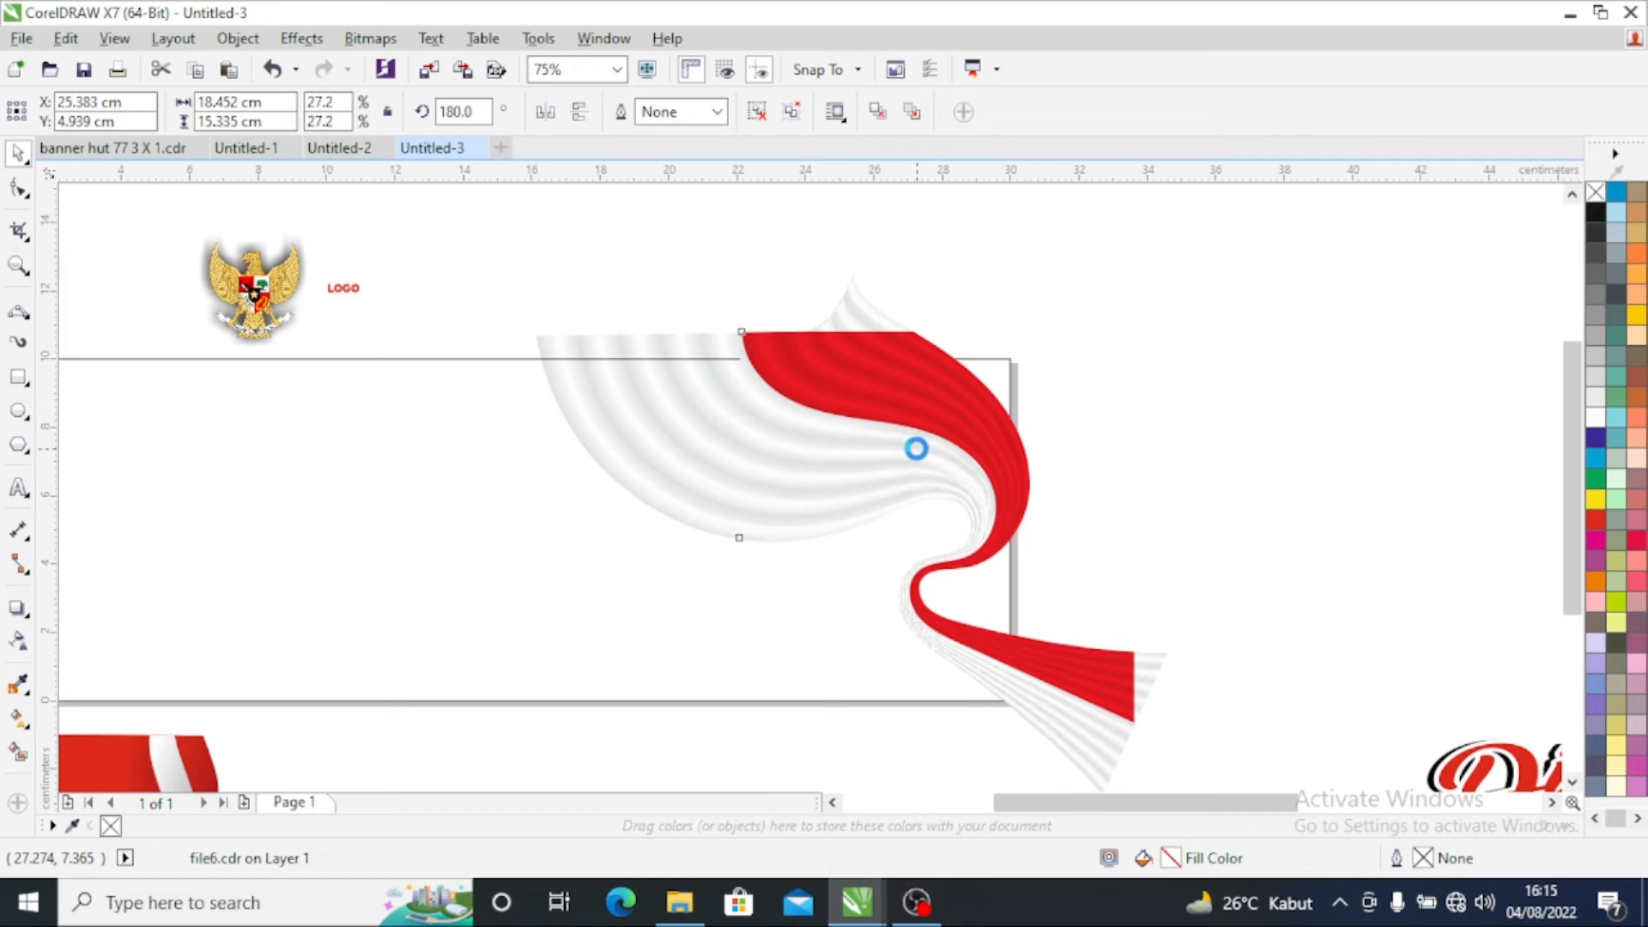
{"action": "right_click", "coordinate": [882, 433]}
{"action": "left_click", "coordinate": [950, 290]}
{"action": "left_click", "coordinate": [547, 441]}
{"action": "scroll", "coordinate": [1100, 506], "scroll_direction": "down", "scroll_amount": 2}
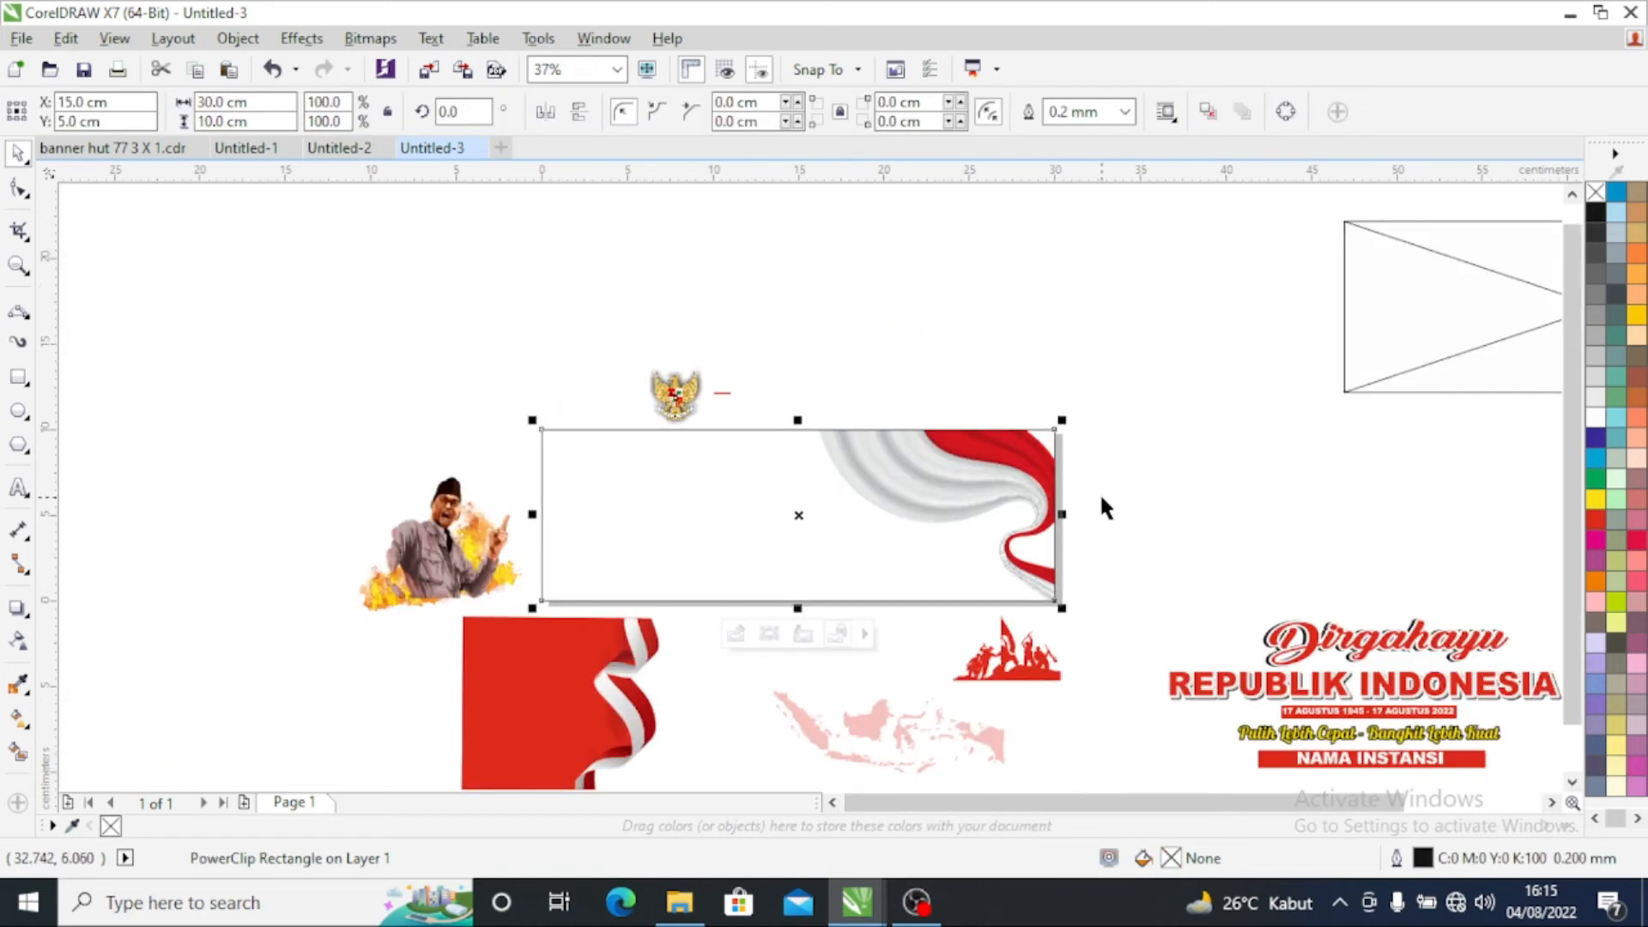
Step: Align the red backdrop and flag ribbon with the page's left edge and PowerClip them inside the page rectangle
{"action": "left_click_drag", "start_coordinate": [522, 718], "coordinate": [603, 520]}
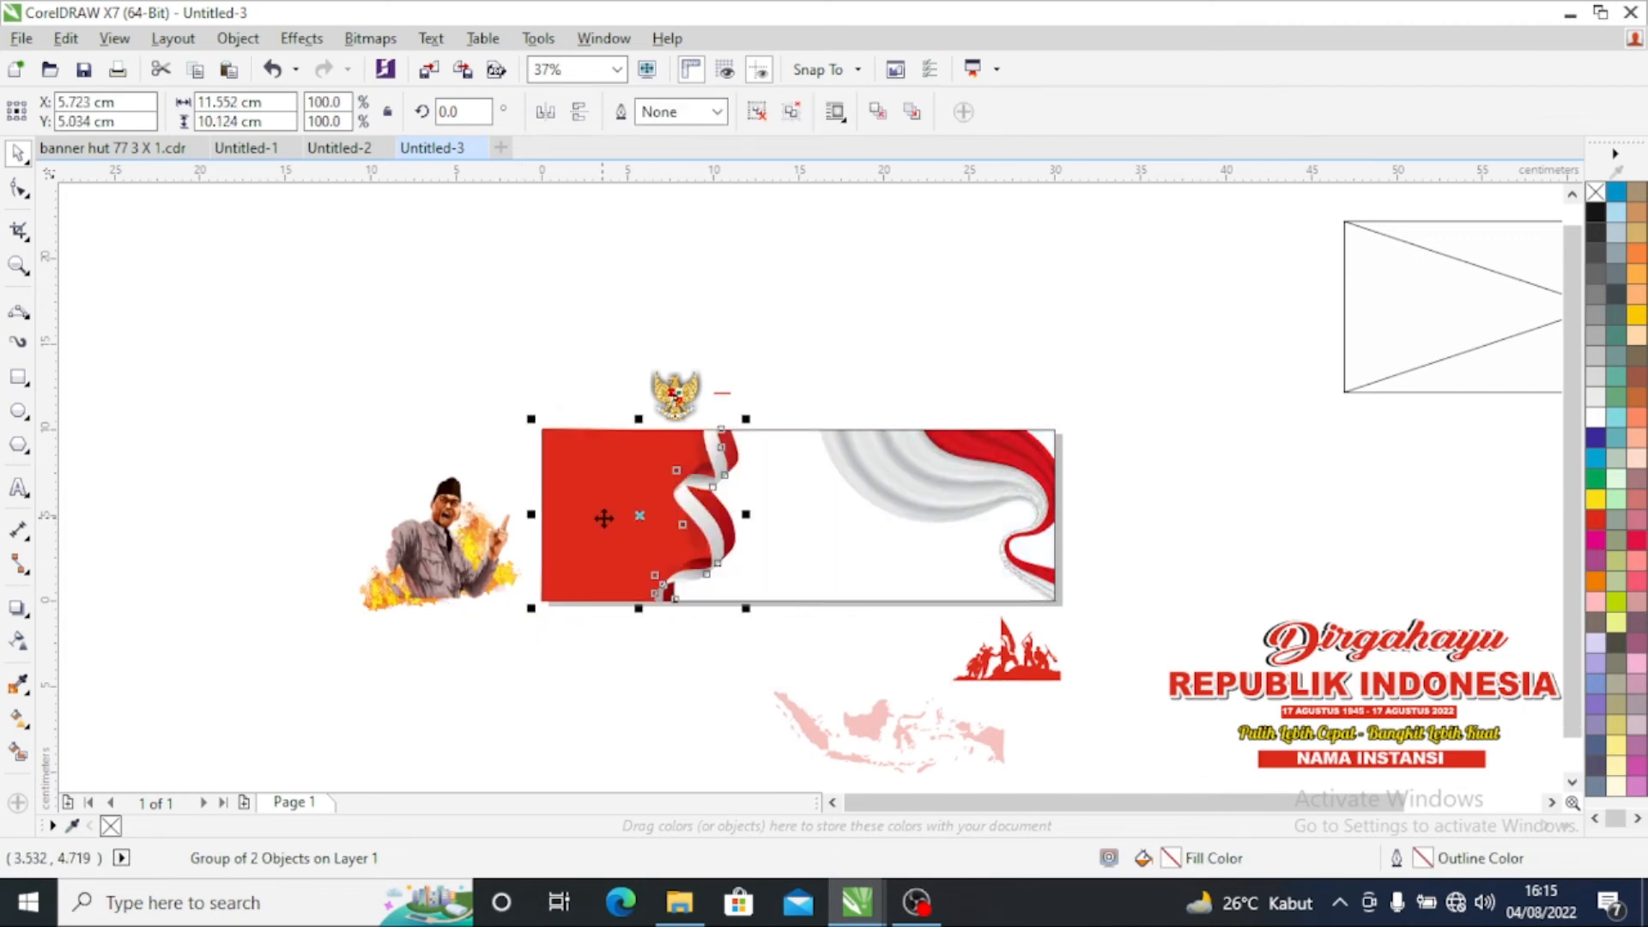
{"action": "scroll", "coordinate": [599, 487], "scroll_direction": "up", "scroll_amount": 2}
{"action": "left_click_drag", "start_coordinate": [595, 486], "coordinate": [594, 486]}
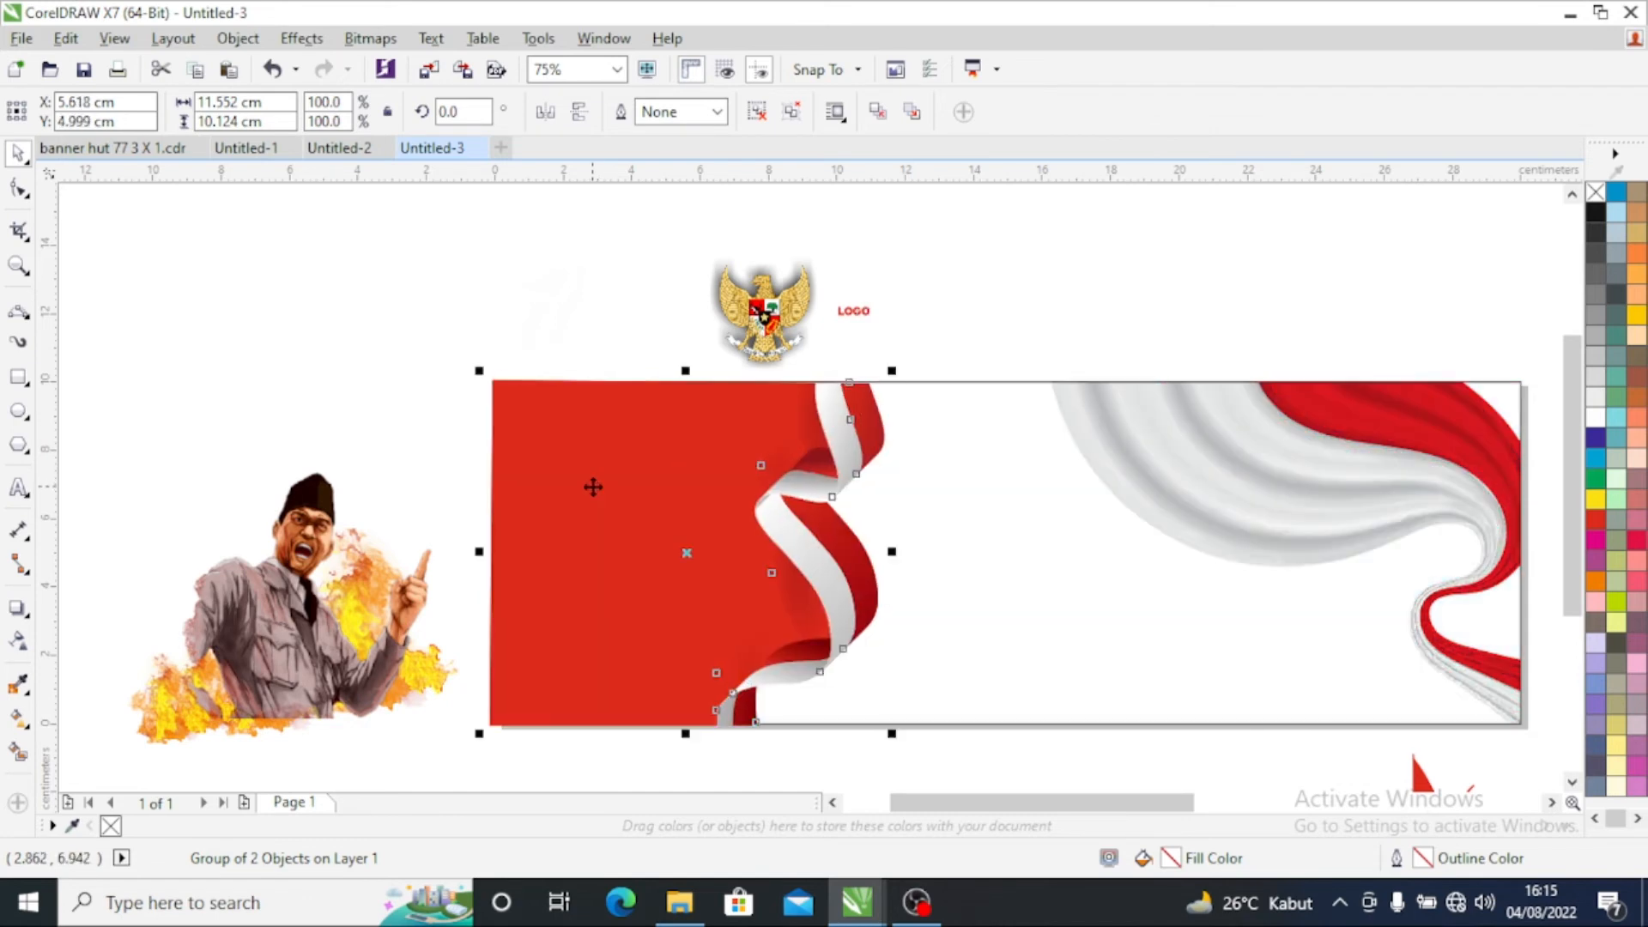
{"action": "right_click", "coordinate": [593, 485]}
{"action": "left_click", "coordinate": [658, 292]}
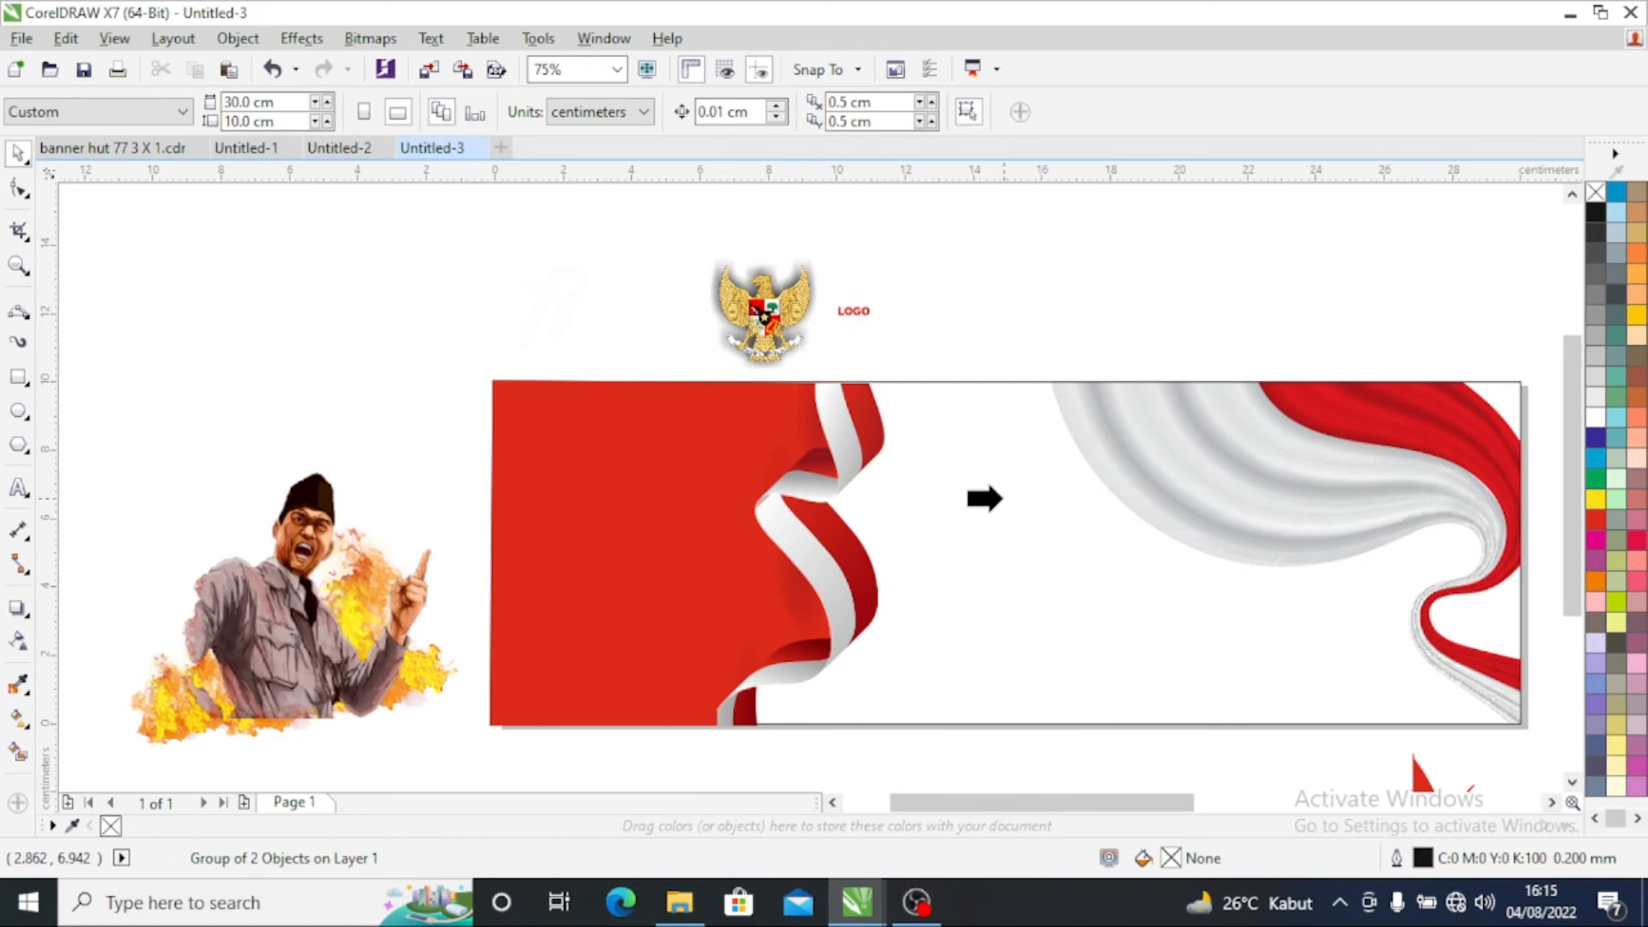
{"action": "left_click", "coordinate": [837, 772]}
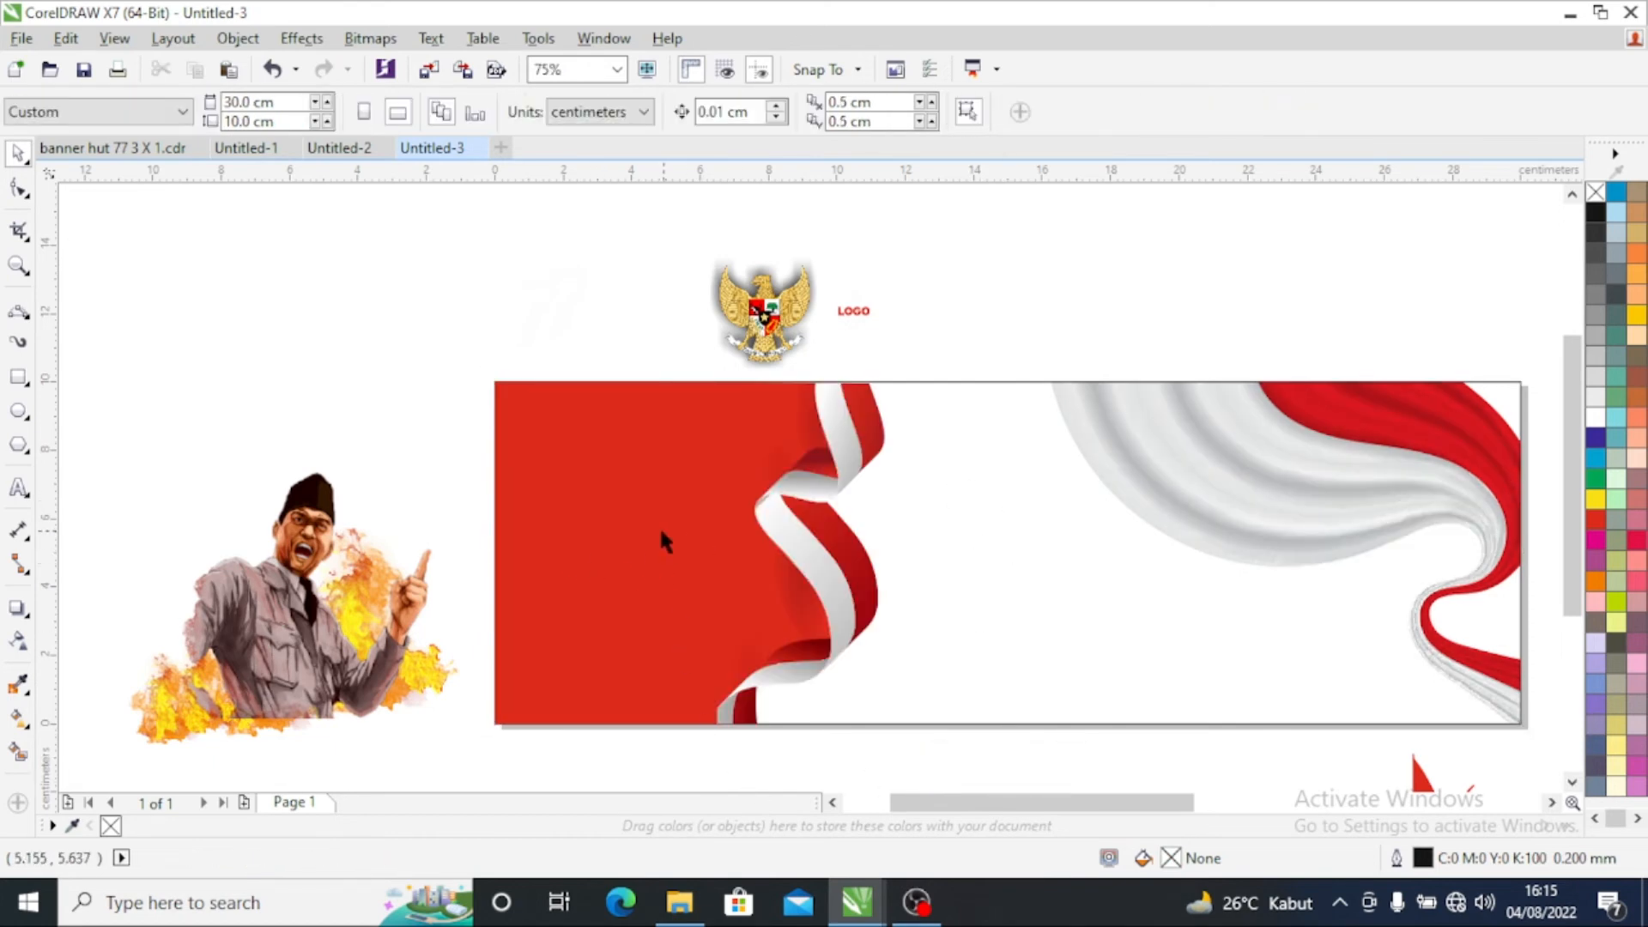
Step: Position the orator and flames group at the page's lower-left corner, with the figure's base on the bottom edge
{"action": "scroll", "coordinate": [523, 545], "scroll_direction": "down", "scroll_amount": 1}
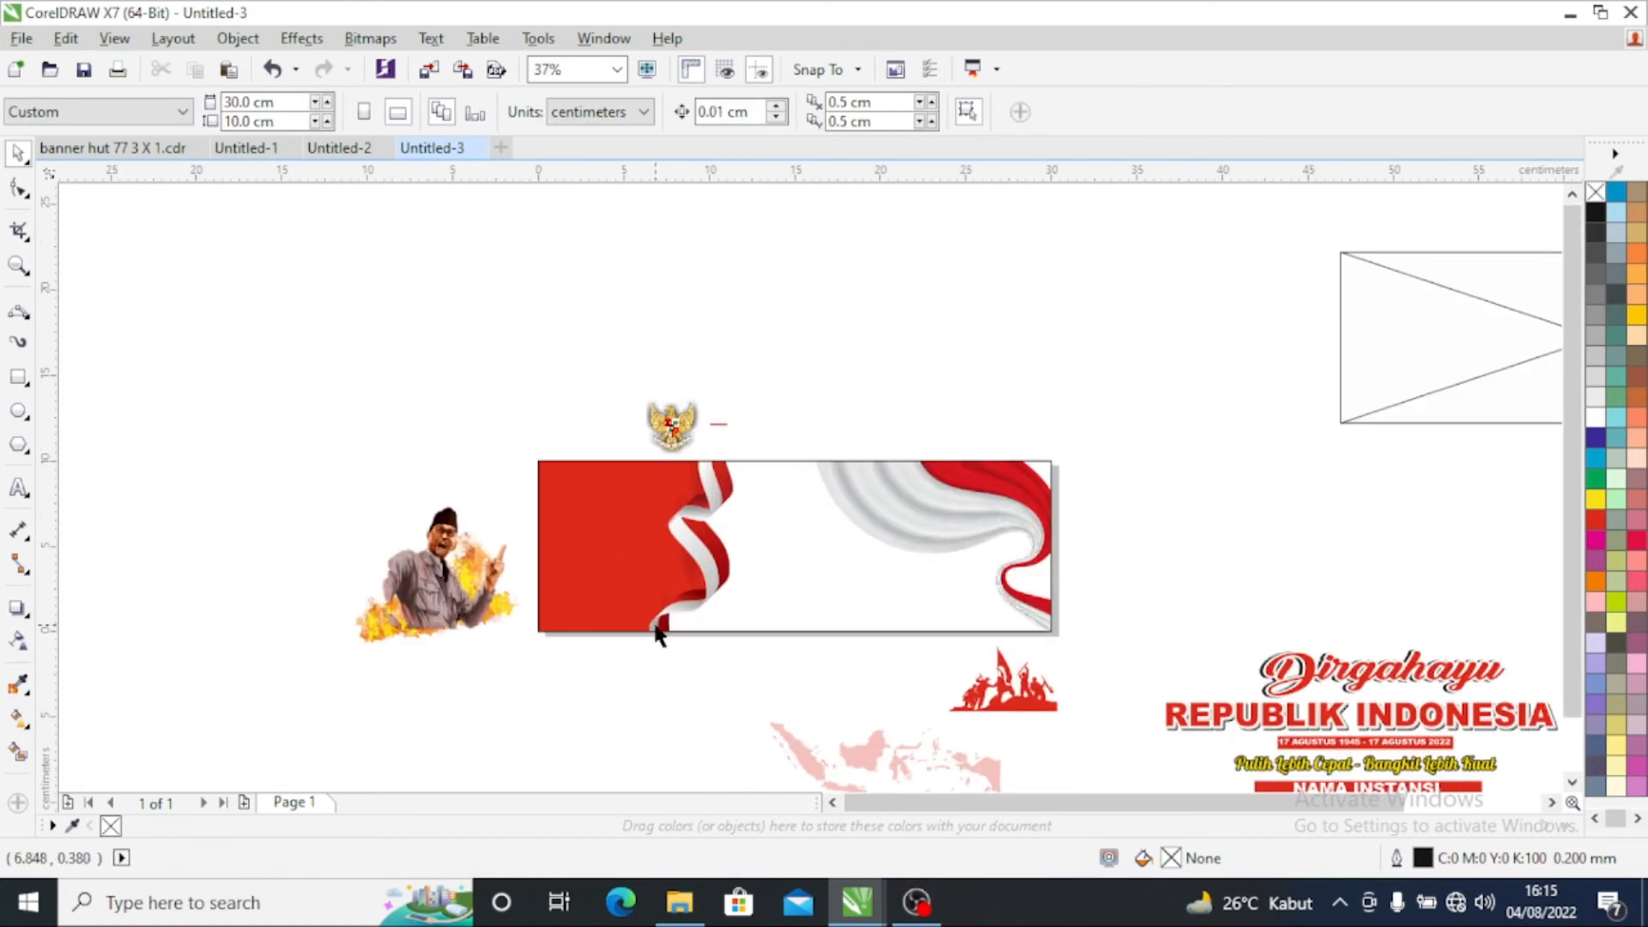
{"action": "left_click", "coordinate": [443, 576]}
{"action": "left_click_drag", "start_coordinate": [430, 587], "coordinate": [584, 586]}
{"action": "scroll", "coordinate": [595, 570], "scroll_direction": "up", "scroll_amount": 2}
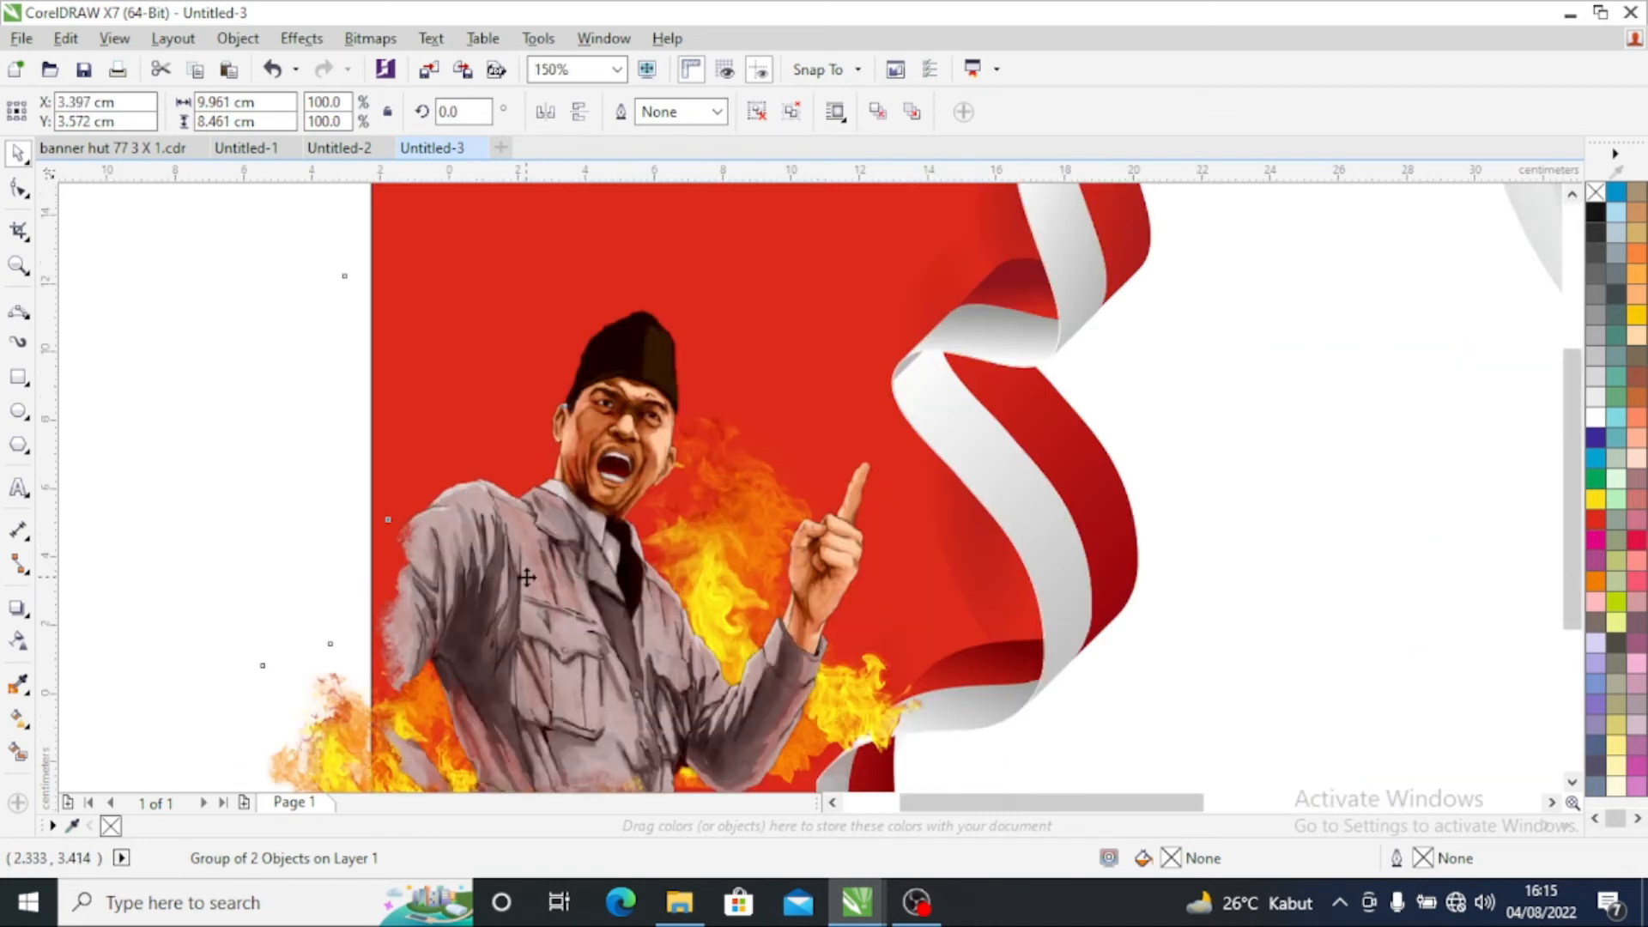
{"action": "scroll", "coordinate": [594, 571], "scroll_direction": "down", "scroll_amount": 1}
{"action": "scroll", "coordinate": [510, 685], "scroll_direction": "up", "scroll_amount": 1}
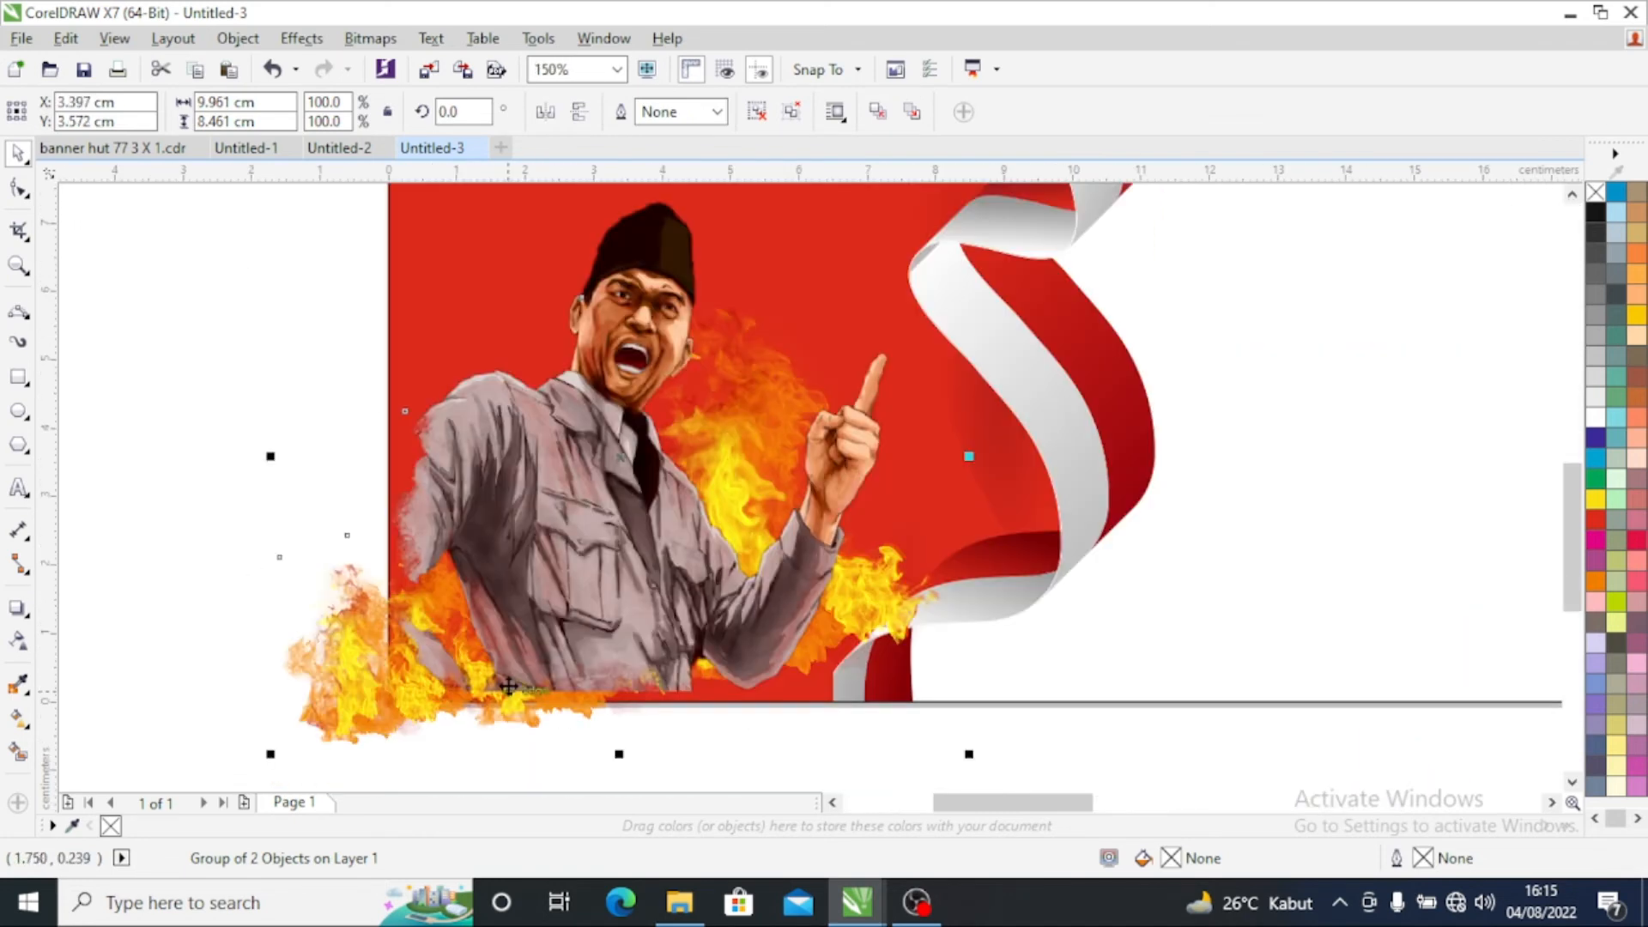
{"action": "key", "text": "Left"}
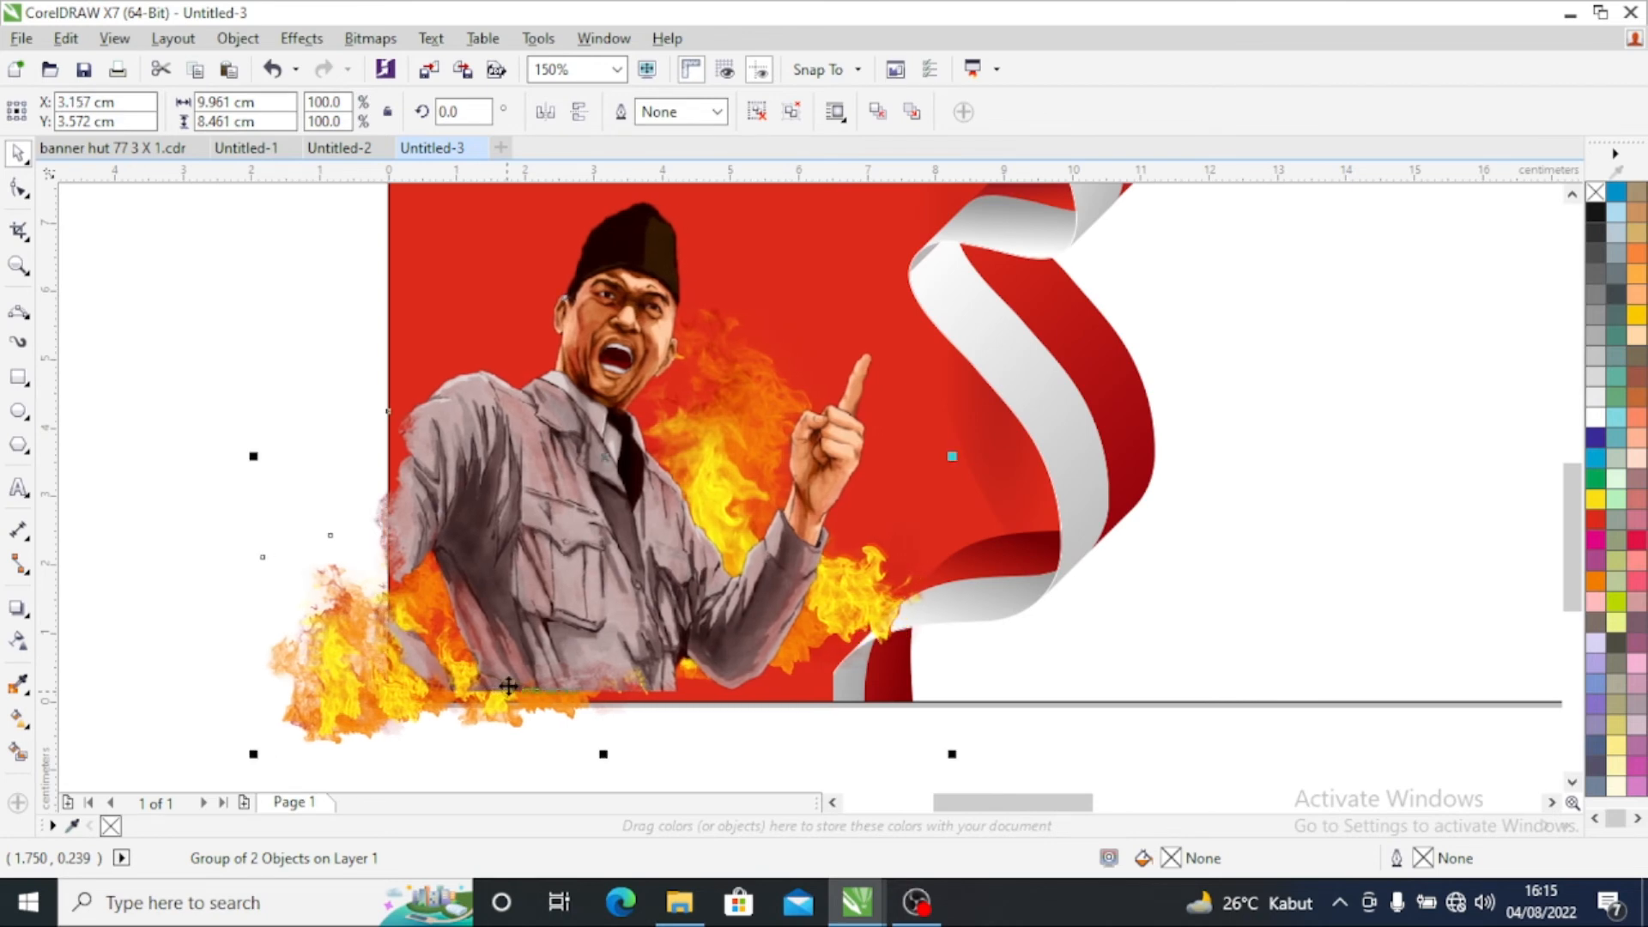
{"action": "key", "text": "Left"}
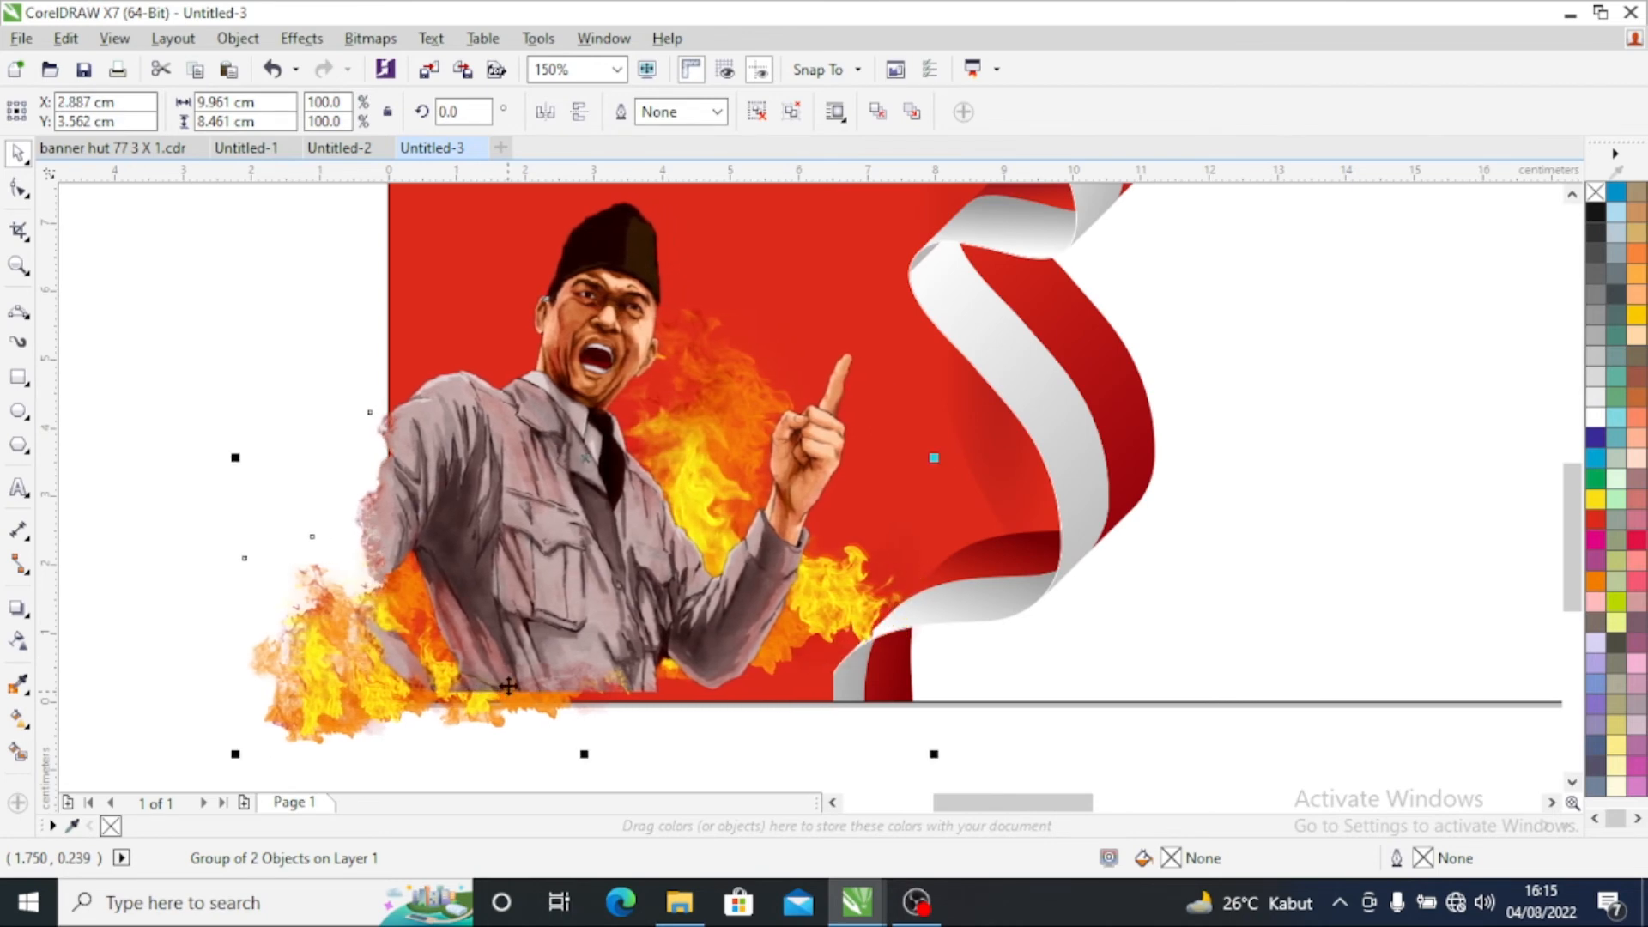
{"action": "key", "text": "Down"}
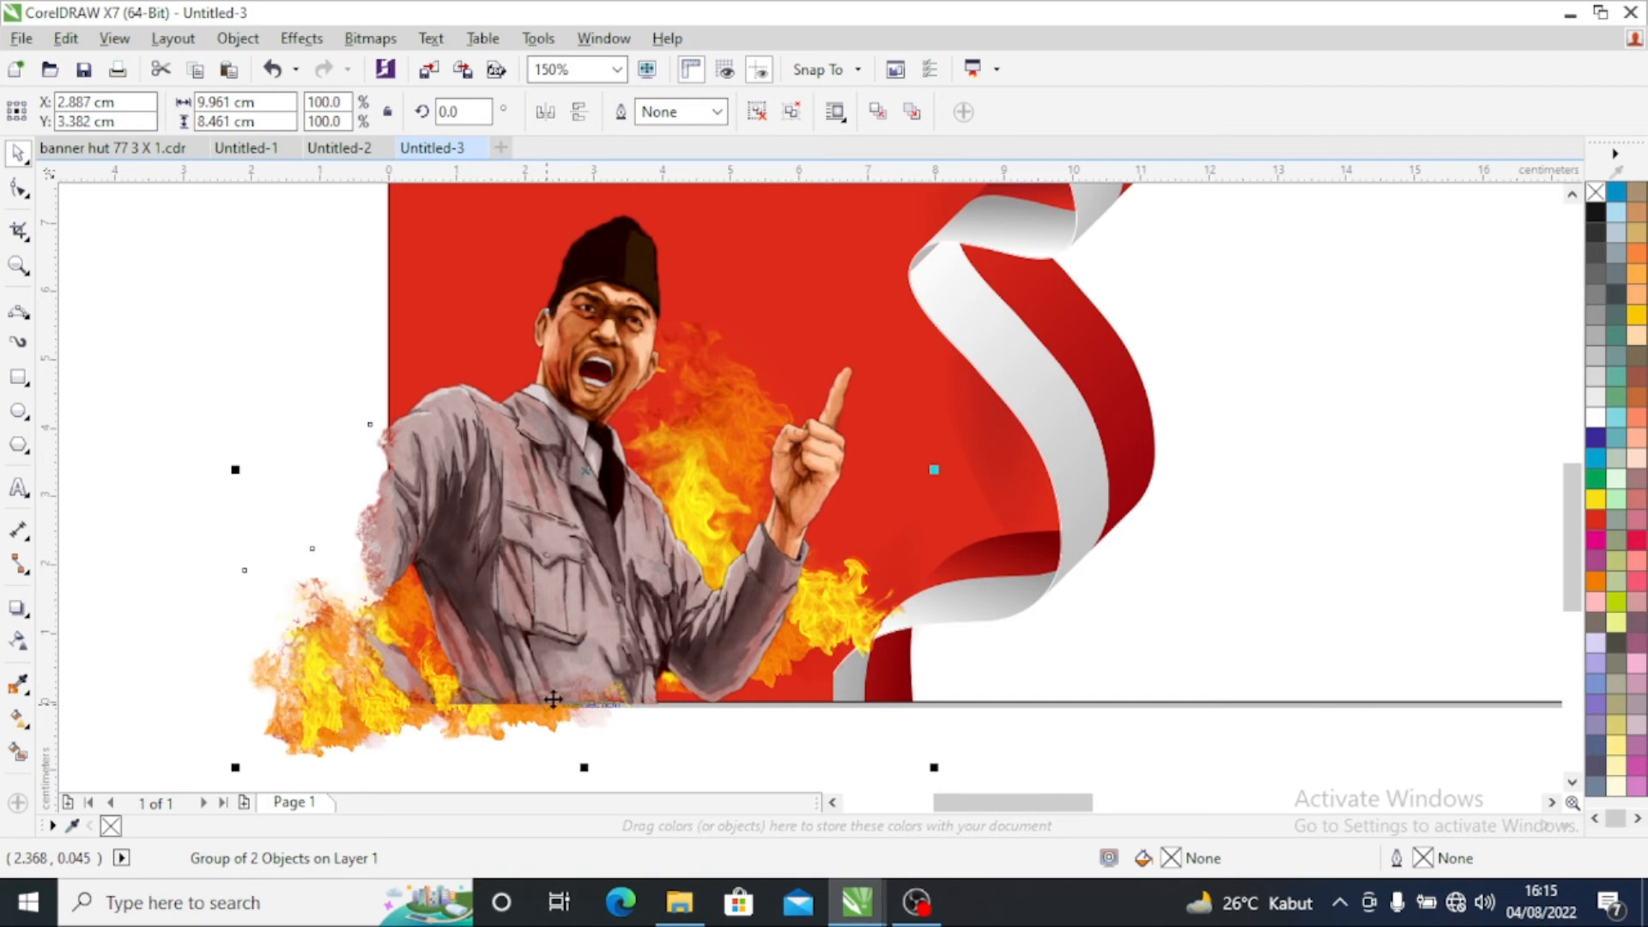
{"action": "scroll", "coordinate": [554, 678], "scroll_direction": "down", "scroll_amount": 1}
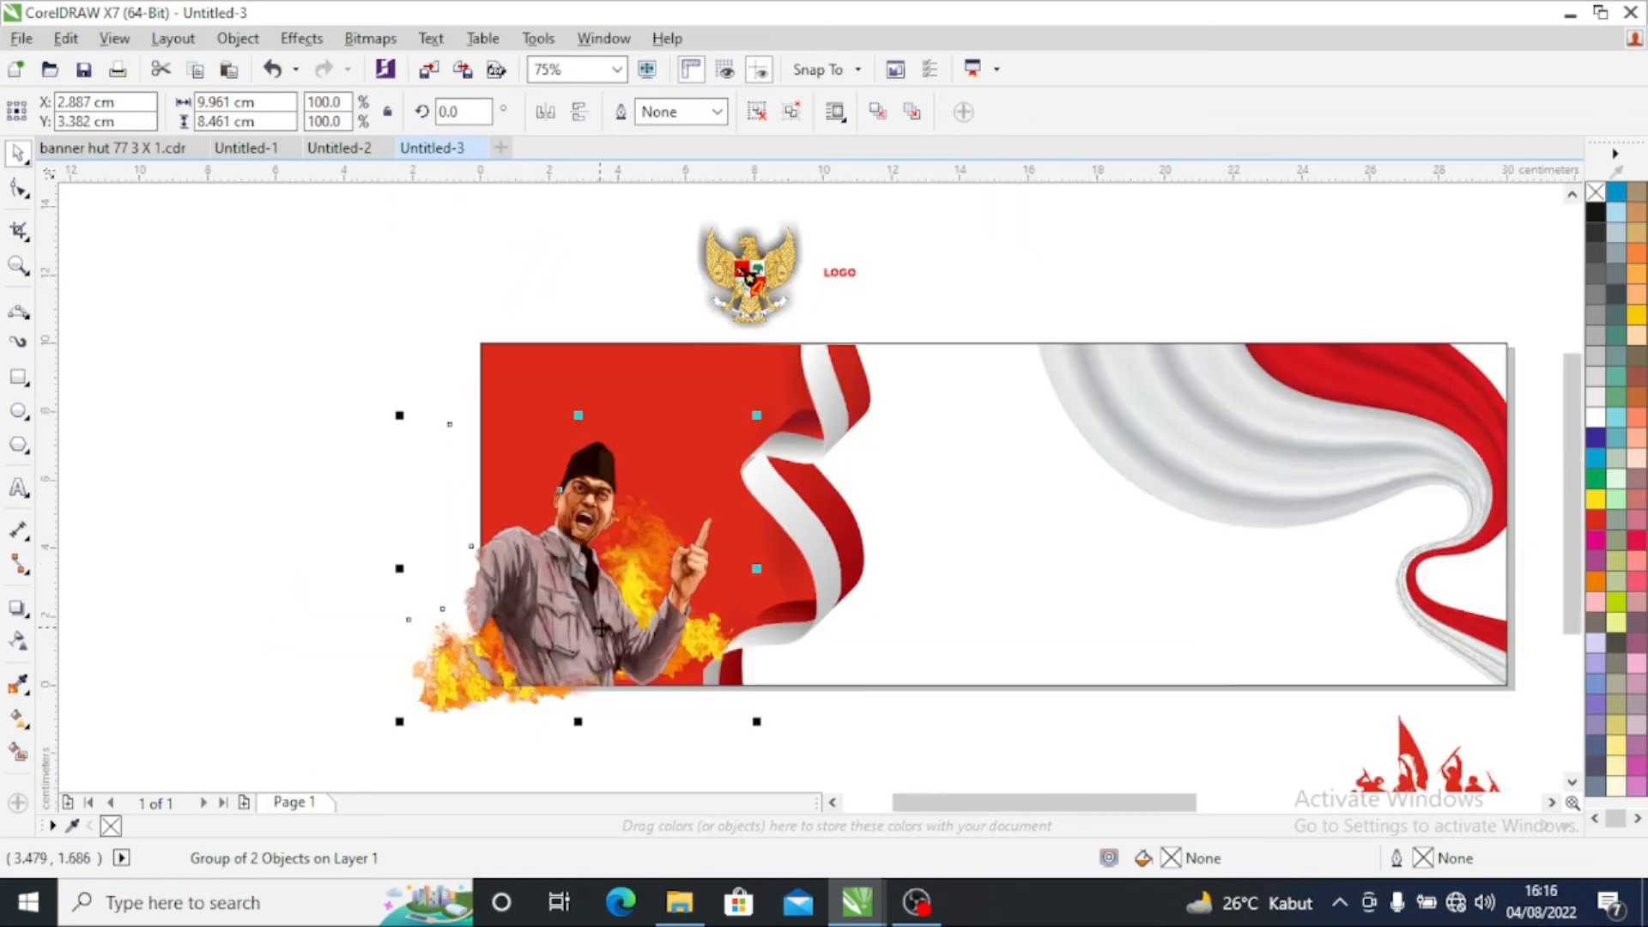
Step: Edit the page rectangle's PowerClip contents and shift the red backdrop group about 0.5 cm left, then finish editing
{"action": "left_click", "coordinate": [824, 533]}
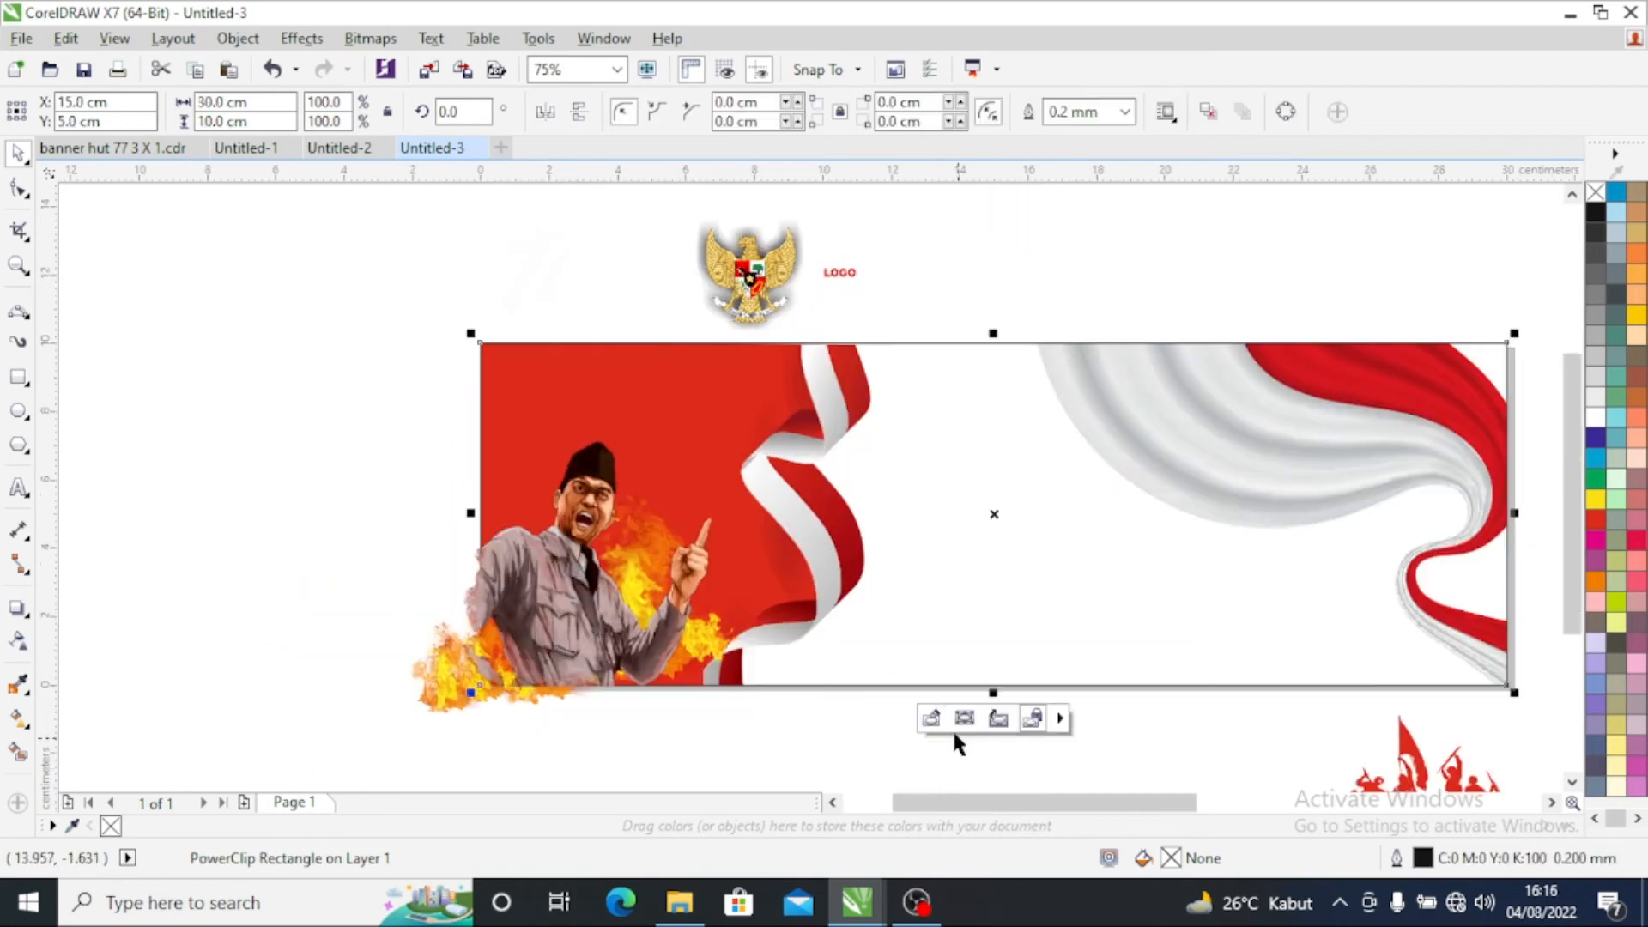
{"action": "left_click", "coordinate": [636, 541]}
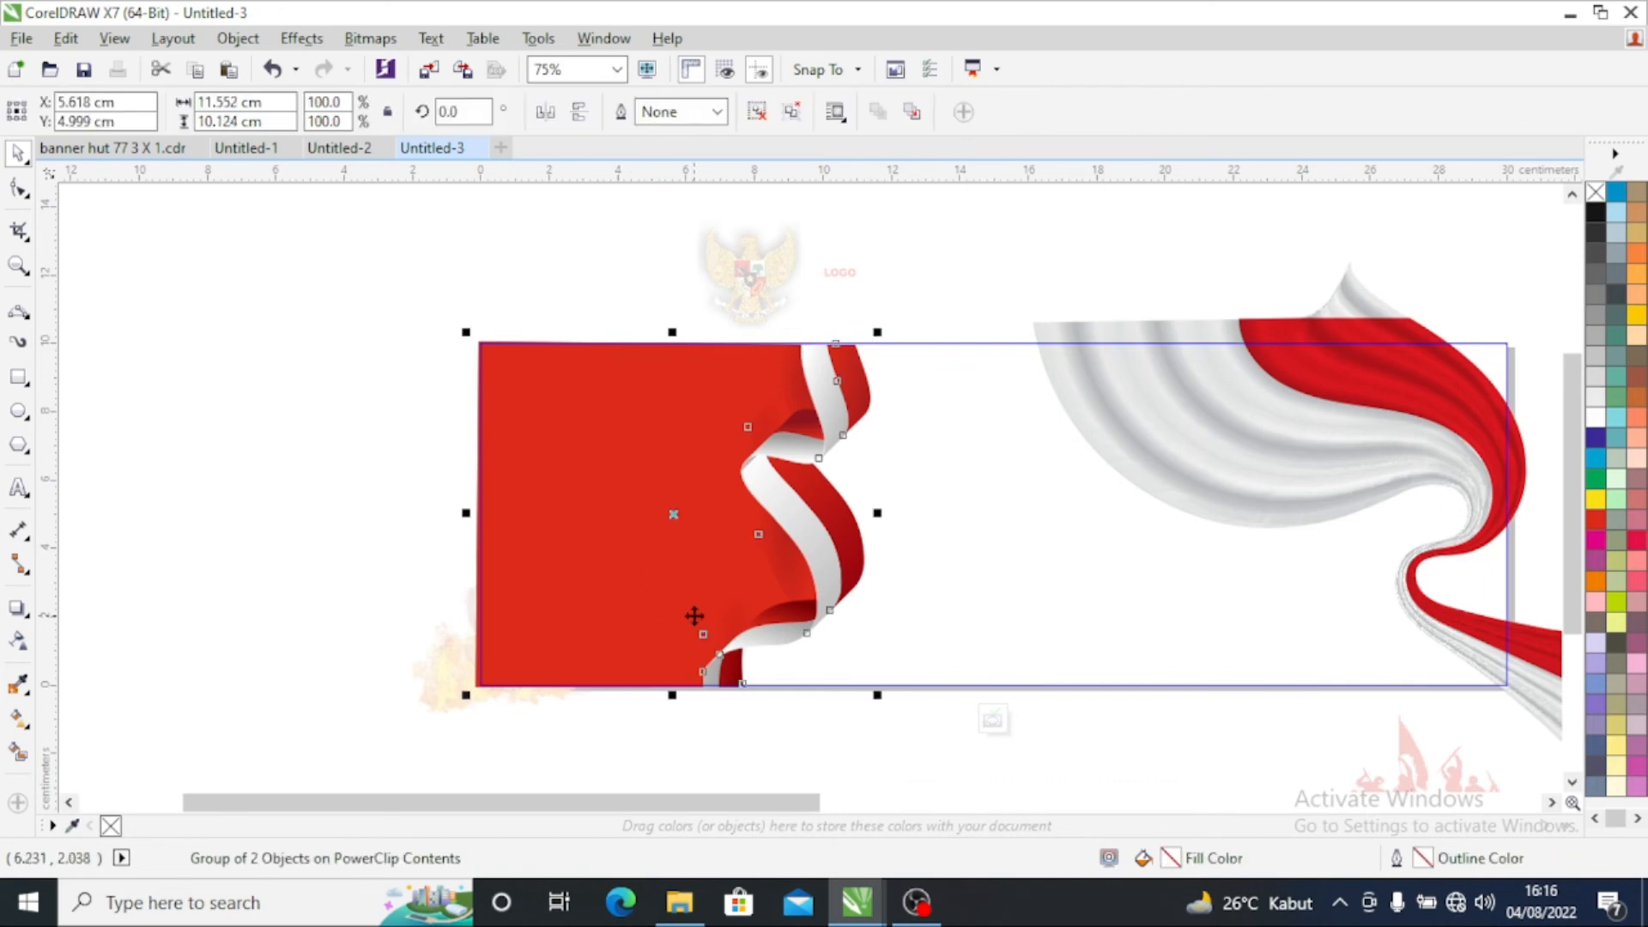
{"action": "key", "text": "Left"}
{"action": "key", "text": "Left"}
{"action": "key", "text": "Left"}
{"action": "key", "text": "Left"}
{"action": "key", "text": "Left"}
{"action": "key", "text": "Left"}
{"action": "key", "text": "Left"}
{"action": "key", "text": "Left"}
{"action": "key", "text": "Left"}
{"action": "key", "text": "Left"}
{"action": "key", "text": "Left"}
{"action": "key", "text": "Left"}
{"action": "key", "text": "Left"}
{"action": "key", "text": "Left"}
{"action": "key", "text": "Left"}
{"action": "key", "text": "Left"}
{"action": "key", "text": "Left"}
{"action": "key", "text": "Left"}
{"action": "key", "text": "Left"}
{"action": "key", "text": "Left"}
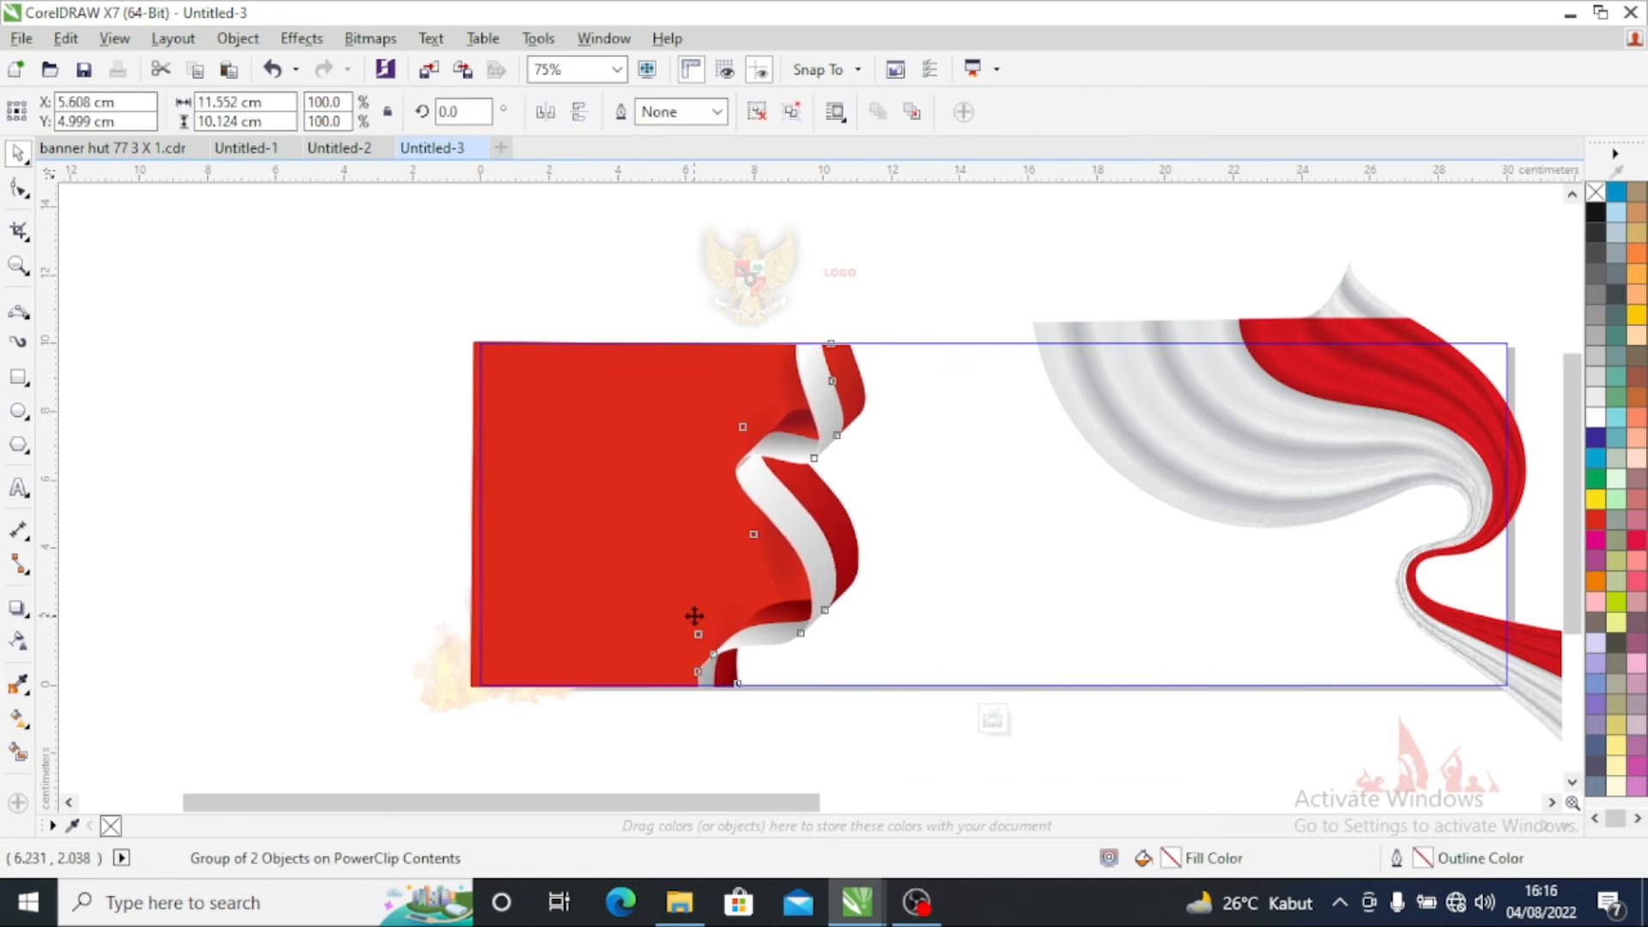
{"action": "key", "text": "Left"}
{"action": "key", "text": "Left"}
{"action": "key", "text": "Left"}
{"action": "key", "text": "Left"}
{"action": "key", "text": "Left"}
{"action": "key", "text": "Left"}
{"action": "key", "text": "Left"}
{"action": "key", "text": "Left"}
{"action": "key", "text": "Left"}
{"action": "key", "text": "Left"}
{"action": "key", "text": "Left"}
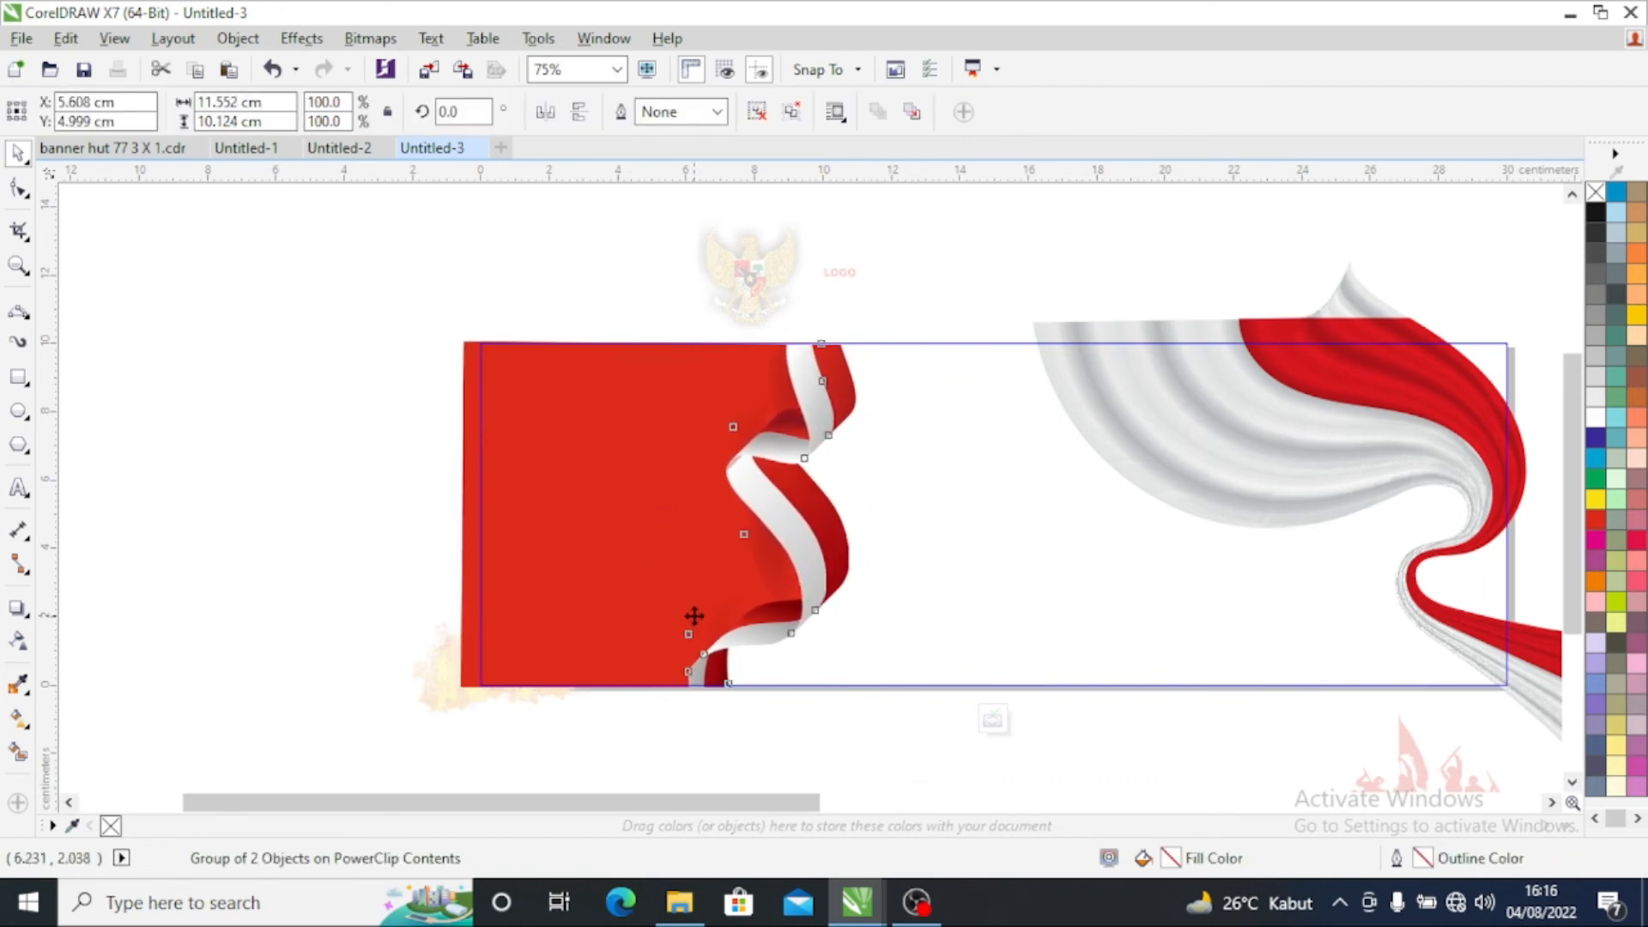
{"action": "key", "text": "Left"}
{"action": "key", "text": "Left"}
{"action": "key", "text": "Left"}
{"action": "key", "text": "Left"}
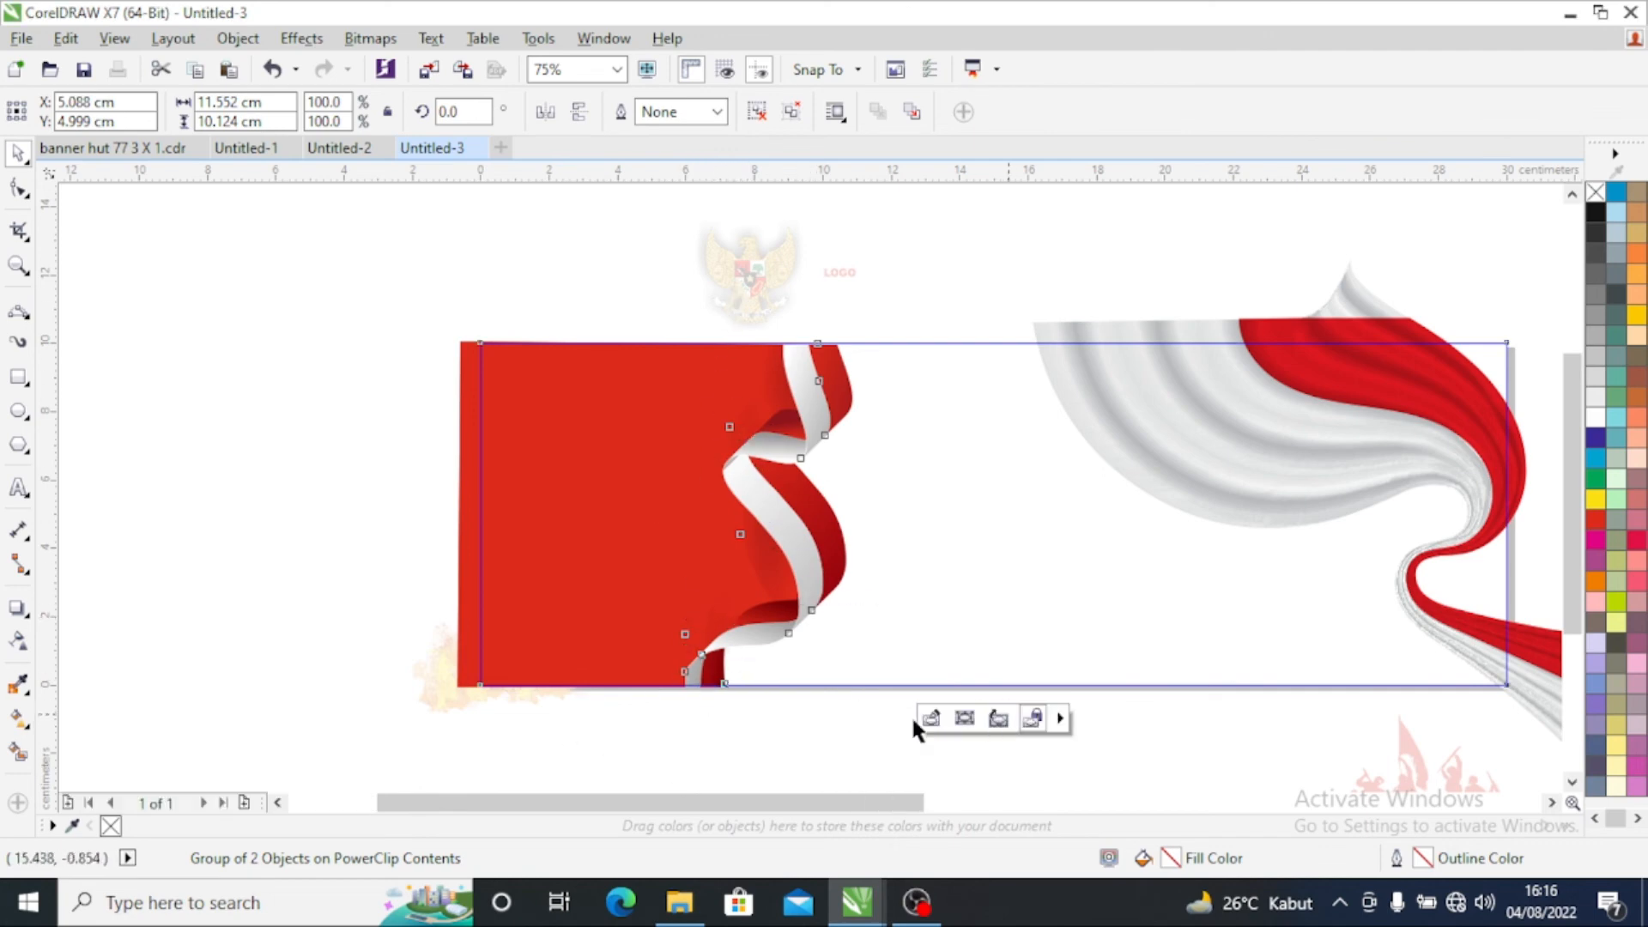
{"action": "left_click", "coordinate": [1005, 719]}
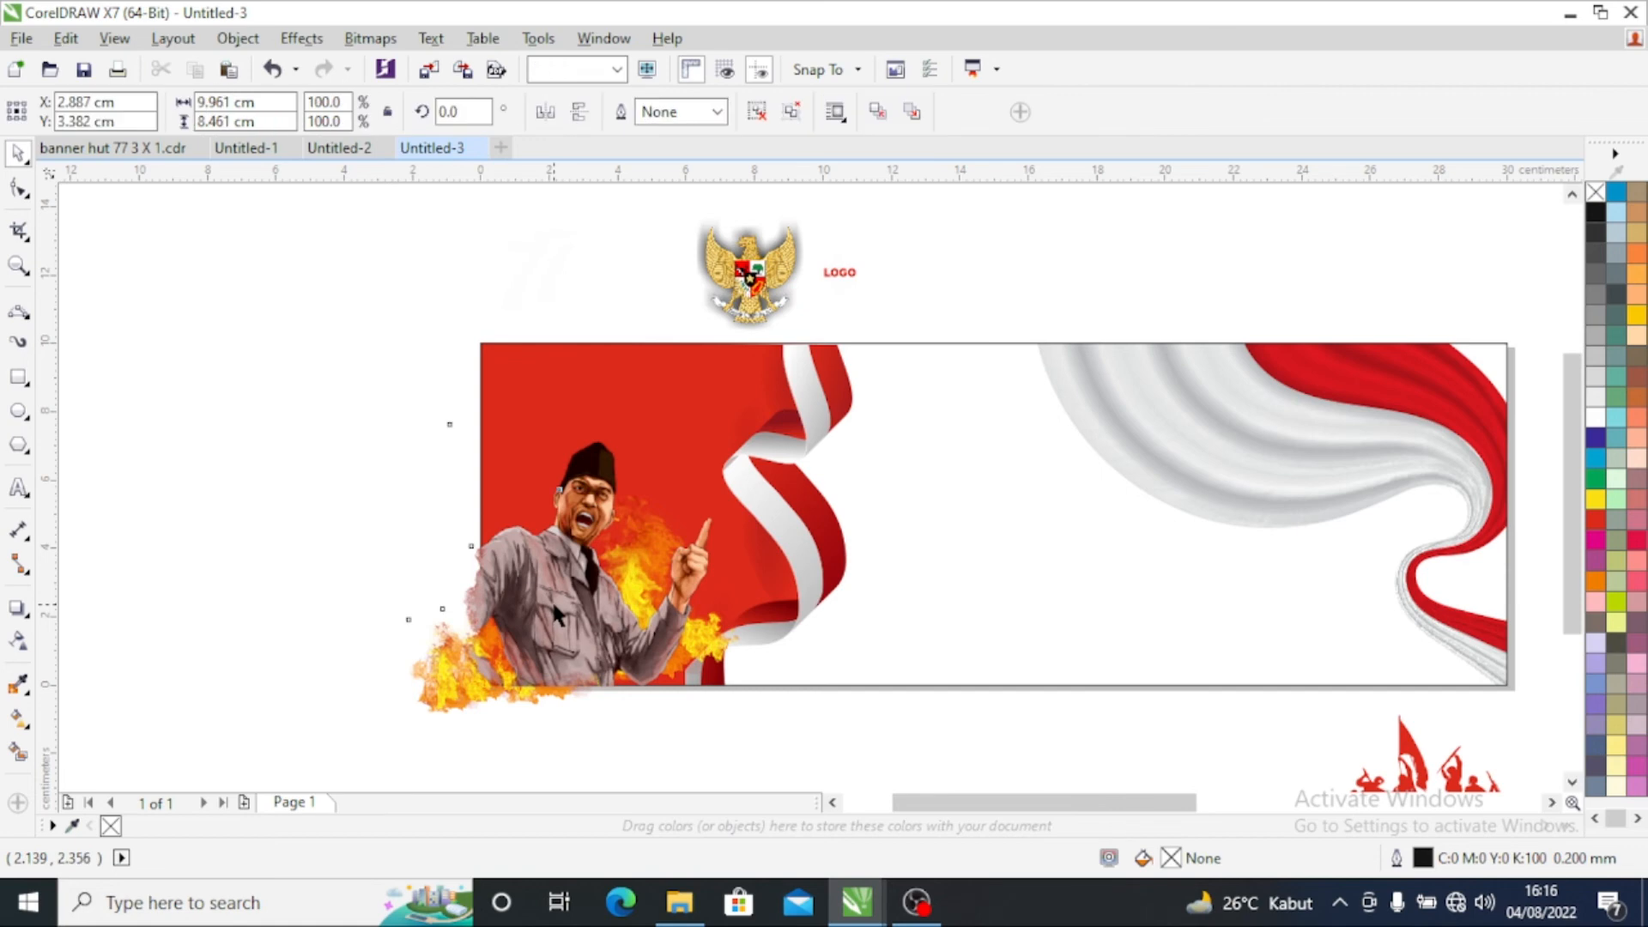
Step: PowerClip the orator and flames group inside the page rectangle
{"action": "right_click", "coordinate": [574, 584]}
{"action": "left_click", "coordinate": [644, 283]}
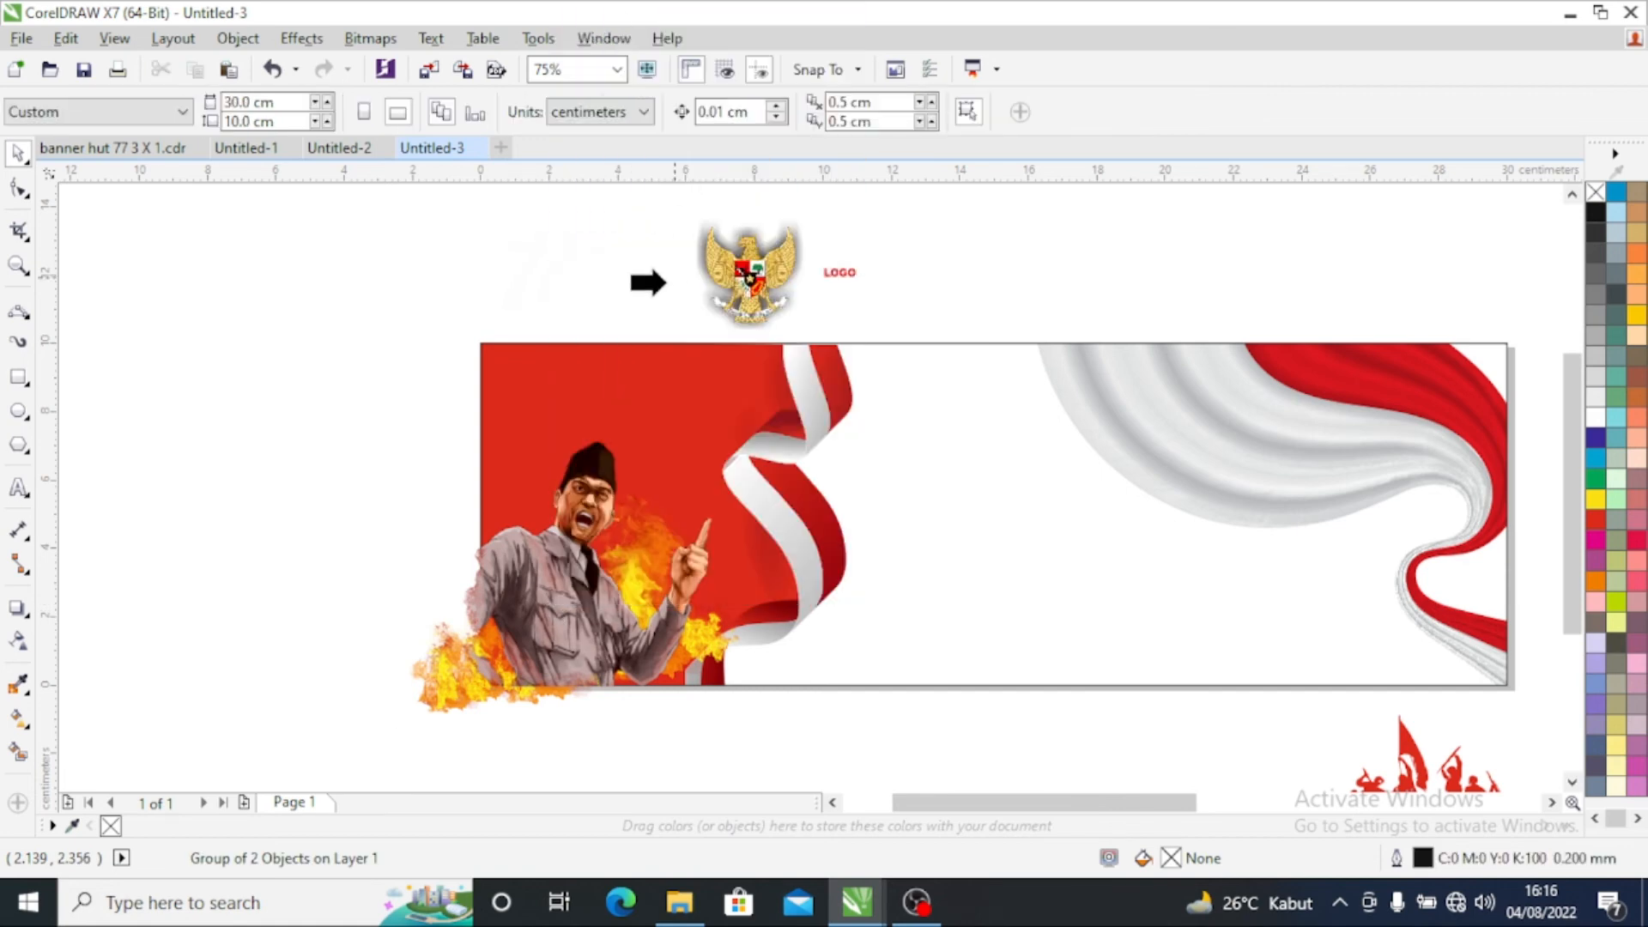
{"action": "left_click", "coordinate": [512, 375]}
{"action": "left_click", "coordinate": [359, 539]}
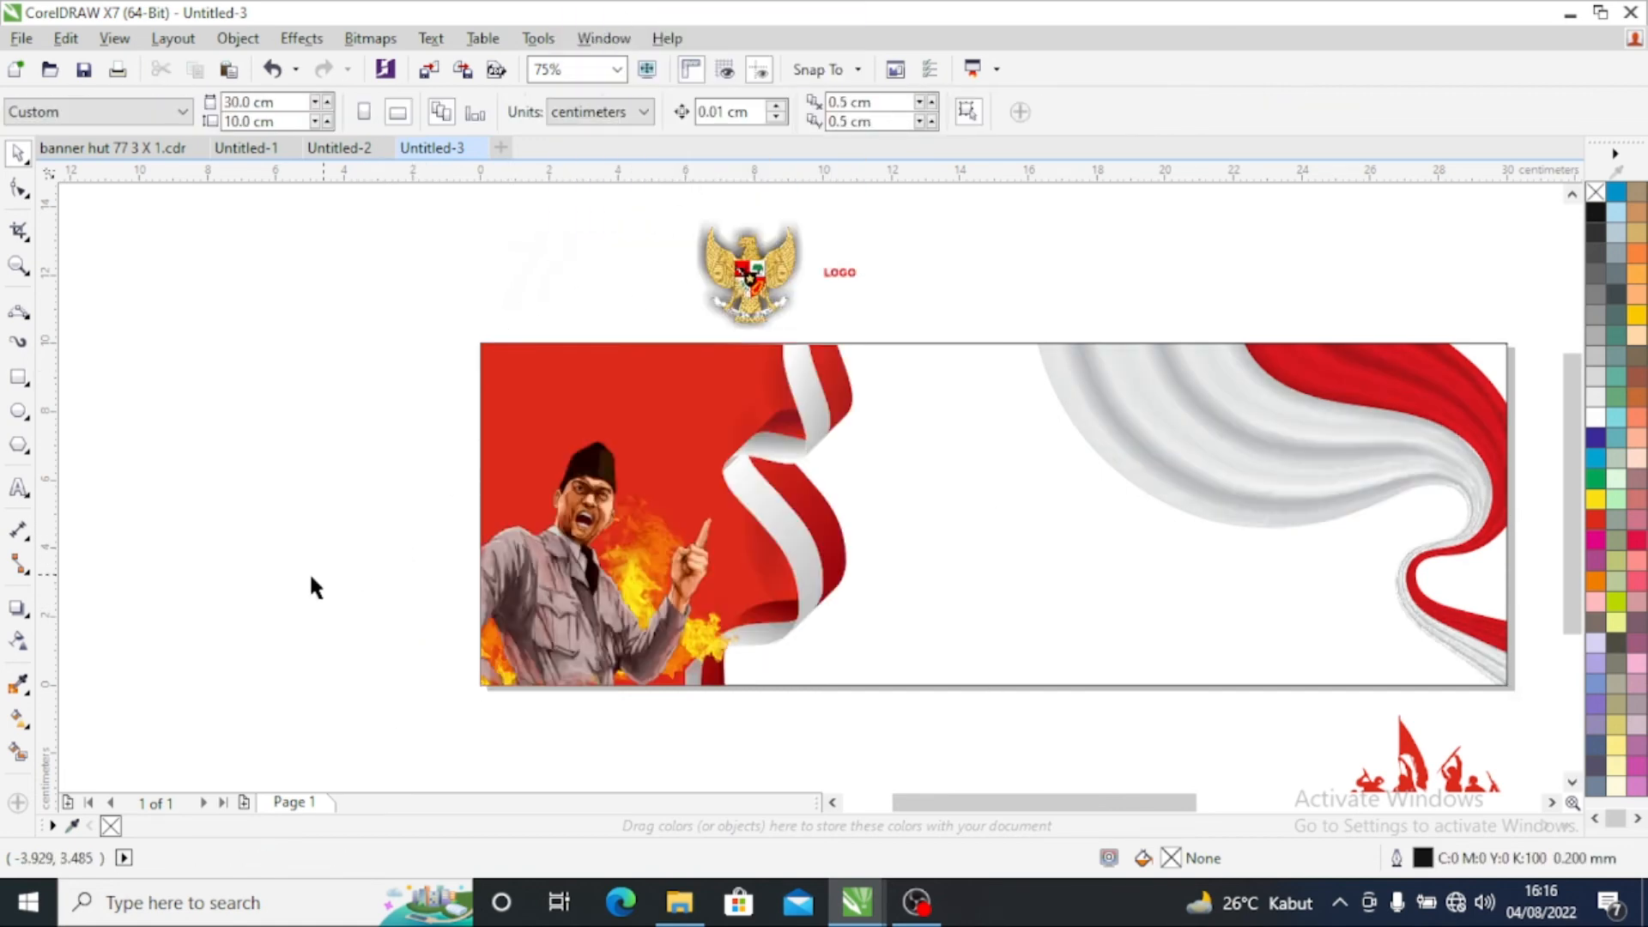
Step: Move the pink Indonesia map to the page's lower middle and the fighters silhouette to its lower-right corner
{"action": "scroll", "coordinate": [296, 577], "scroll_direction": "down", "scroll_amount": 2}
{"action": "left_click_drag", "start_coordinate": [756, 736], "coordinate": [686, 582]}
{"action": "left_click", "coordinate": [914, 707]}
{"action": "scroll", "coordinate": [871, 711], "scroll_direction": "up", "scroll_amount": 2}
{"action": "left_click_drag", "start_coordinate": [863, 710], "coordinate": [833, 541]}
{"action": "left_click", "coordinate": [892, 629]}
Step: PowerClip the red fighters silhouette inside the page rectangle and deselect everything
{"action": "left_click", "coordinate": [771, 520]}
{"action": "right_click", "coordinate": [775, 522]}
{"action": "left_click", "coordinate": [812, 264]}
{"action": "left_click", "coordinate": [678, 412]}
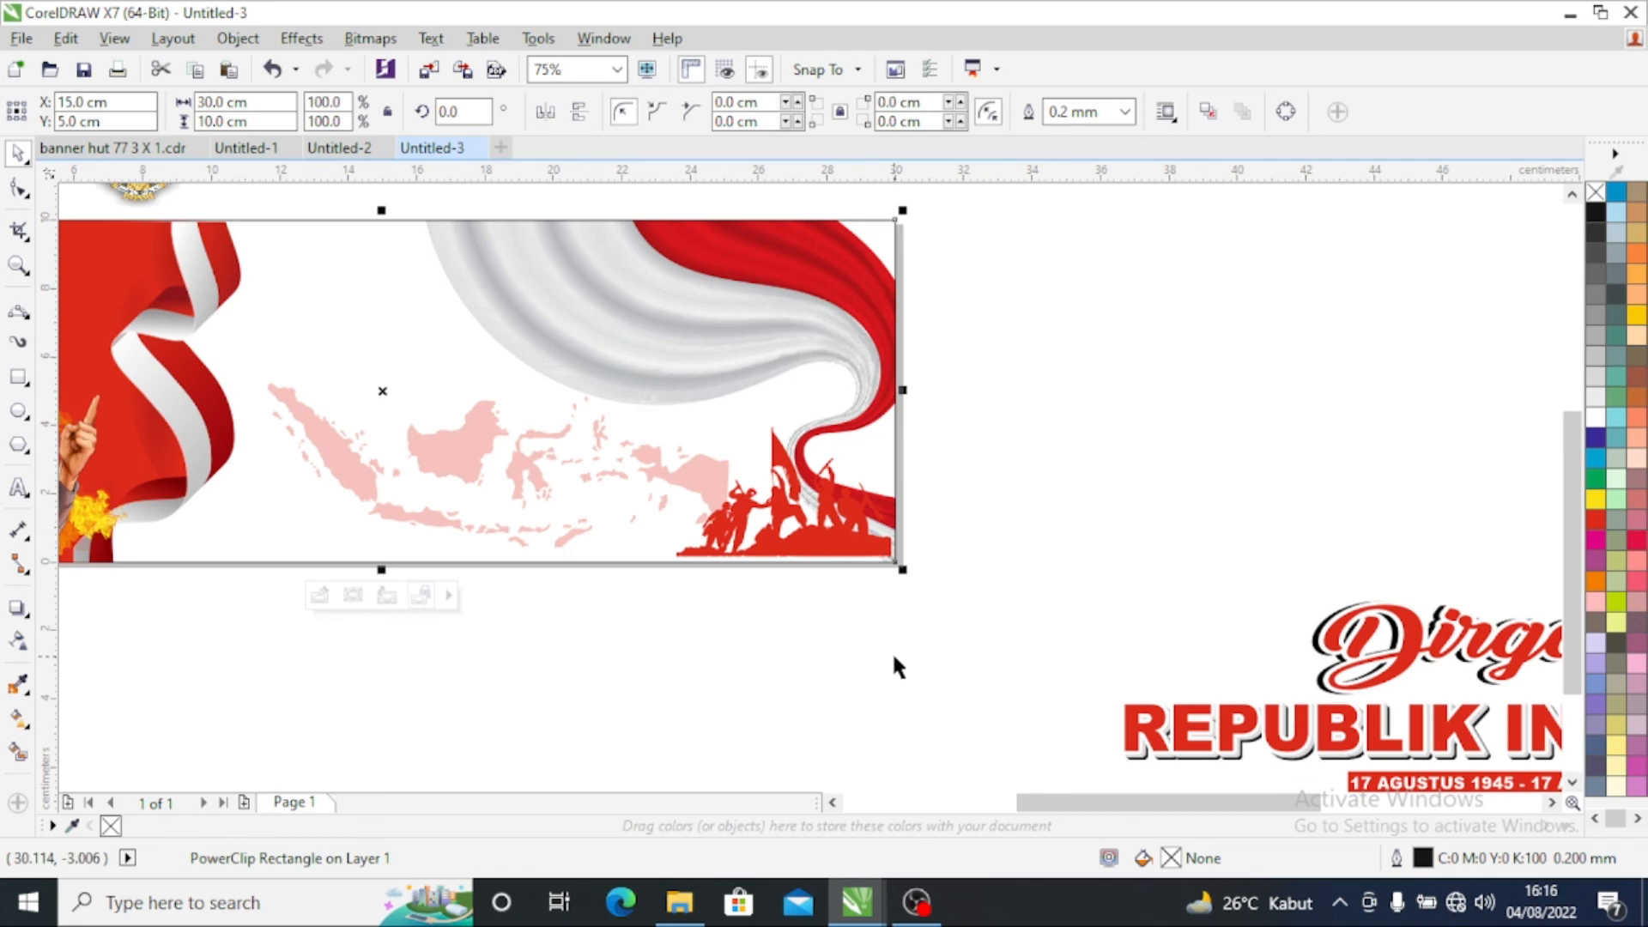
{"action": "left_click", "coordinate": [893, 652]}
Step: Move the white 77 logo with its slogan onto the red backdrop in the page's upper-left corner
{"action": "scroll", "coordinate": [785, 533], "scroll_direction": "down", "scroll_amount": 2}
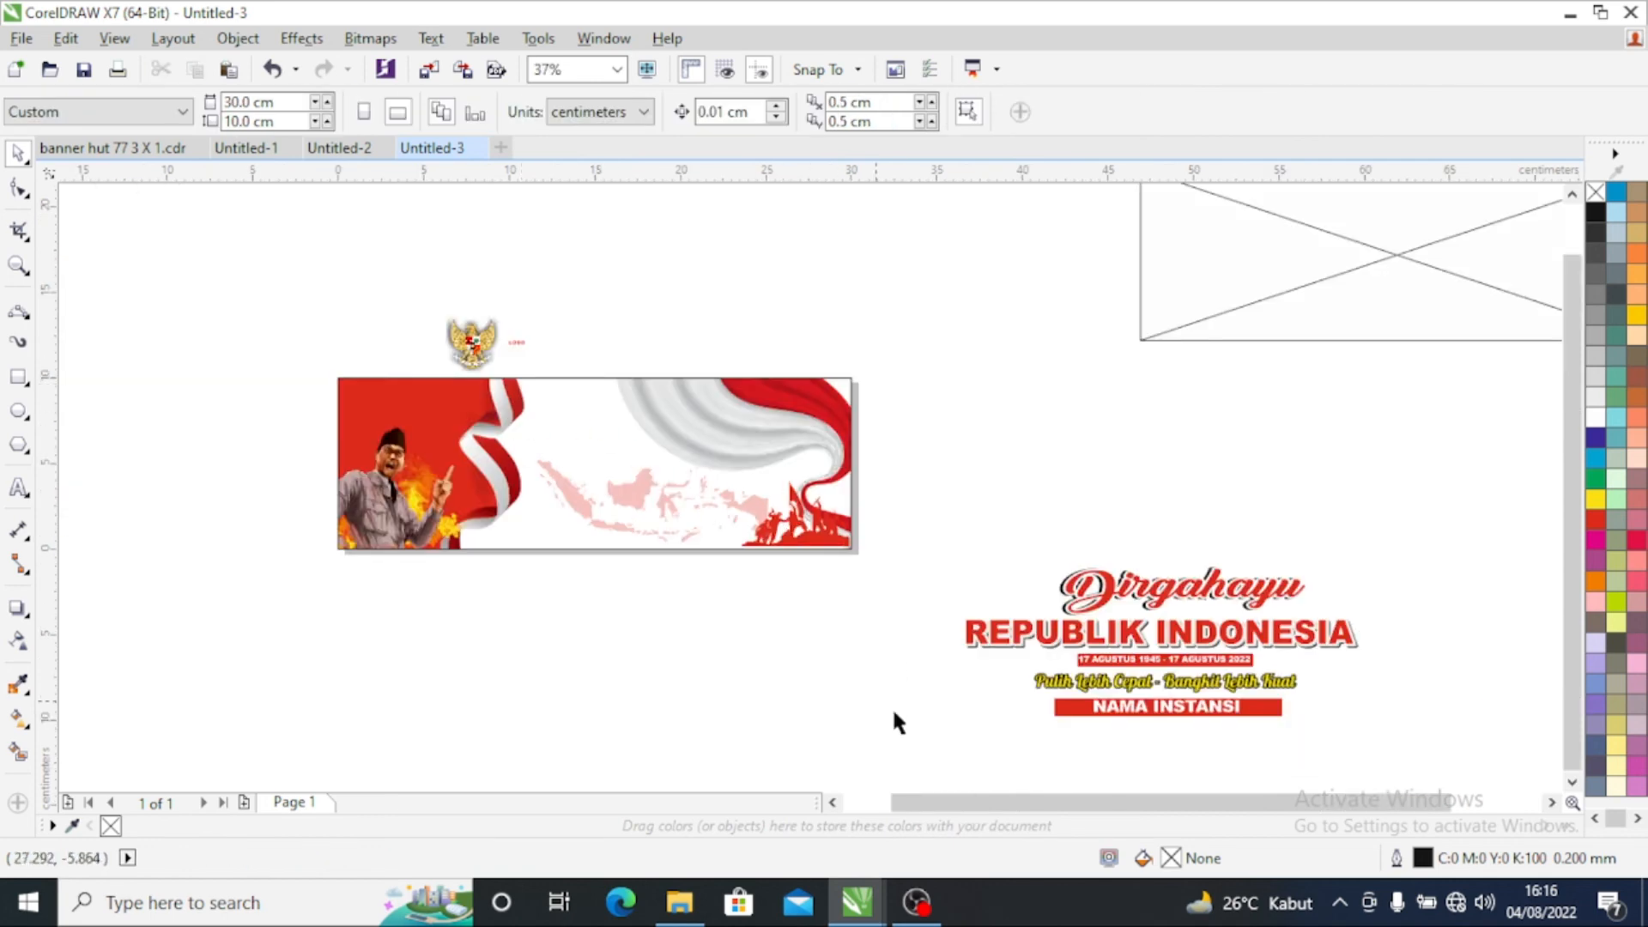
{"action": "left_click_drag", "start_coordinate": [433, 353], "coordinate": [416, 405]}
{"action": "scroll", "coordinate": [563, 404], "scroll_direction": "up", "scroll_amount": 2}
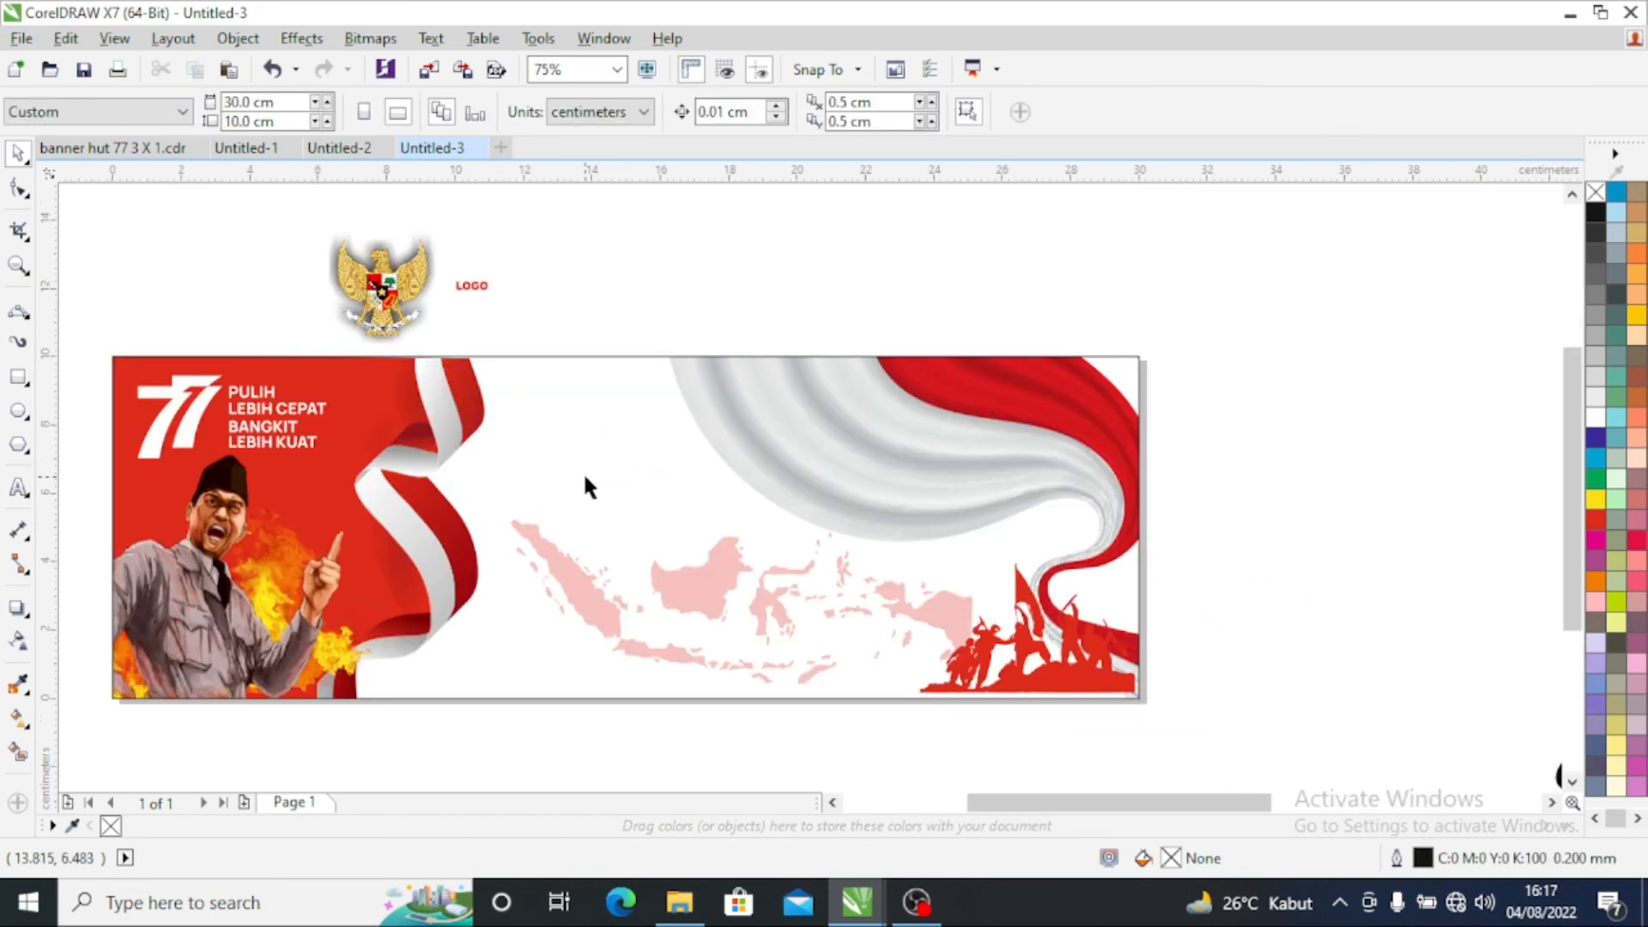
Step: Move the Dirgahayu Republik Indonesia text group with its NAMA INSTANSI bar onto the middle of the banner
{"action": "scroll", "coordinate": [492, 463], "scroll_direction": "down", "scroll_amount": 2}
{"action": "left_click_drag", "start_coordinate": [1141, 670], "coordinate": [598, 488]}
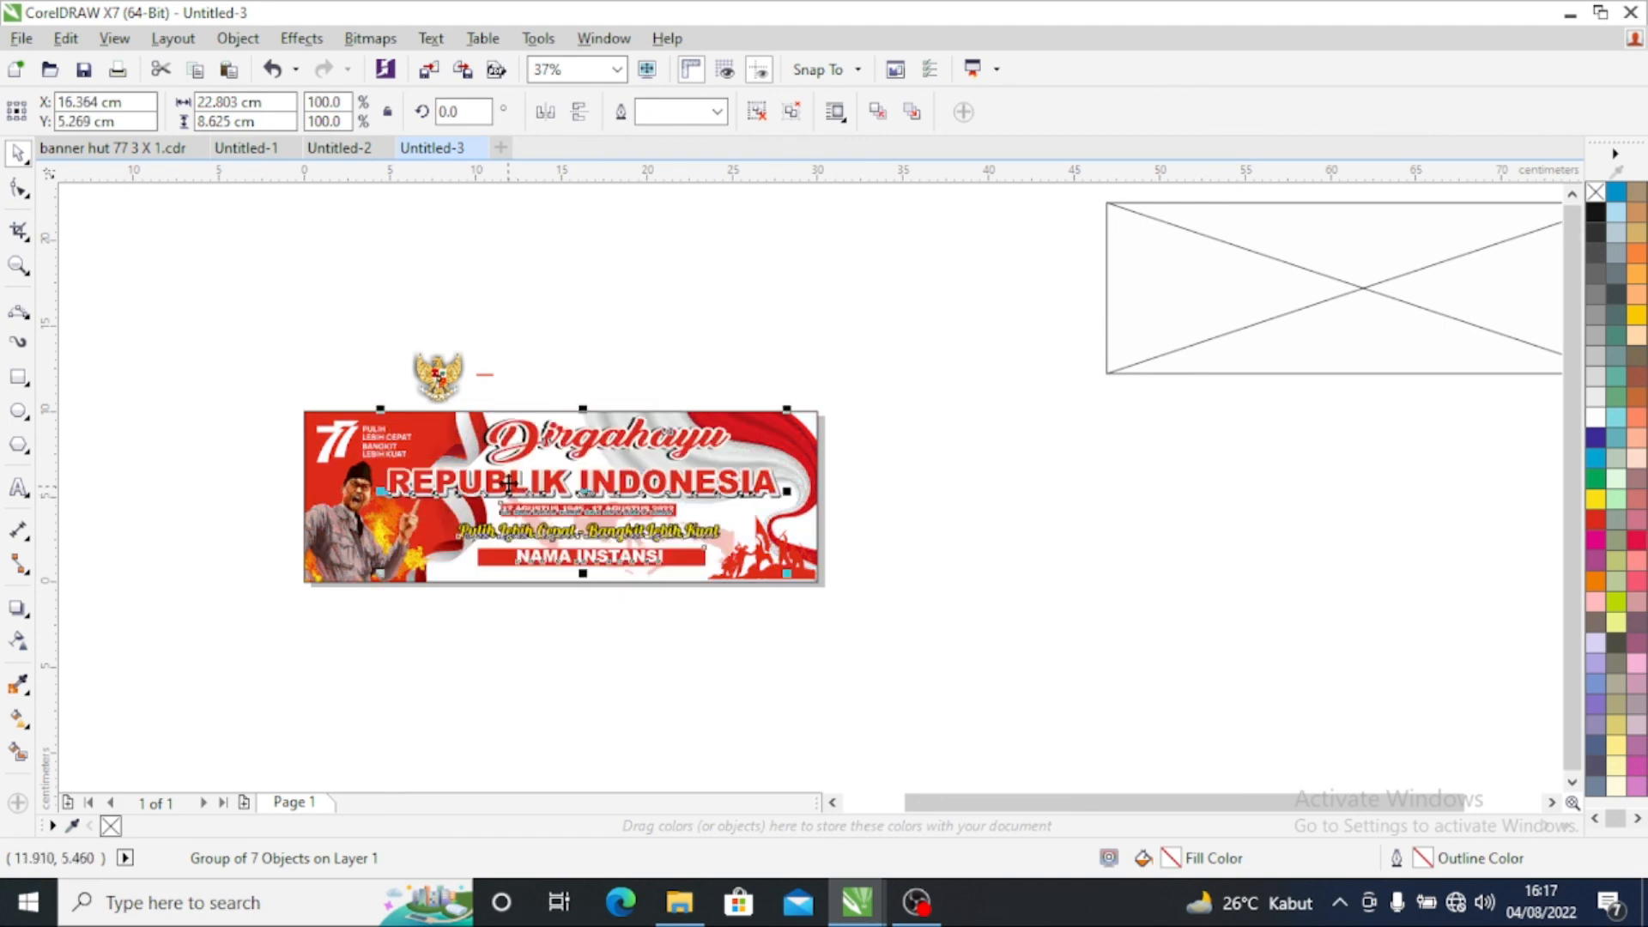
{"action": "scroll", "coordinate": [510, 490], "scroll_direction": "up", "scroll_amount": 2}
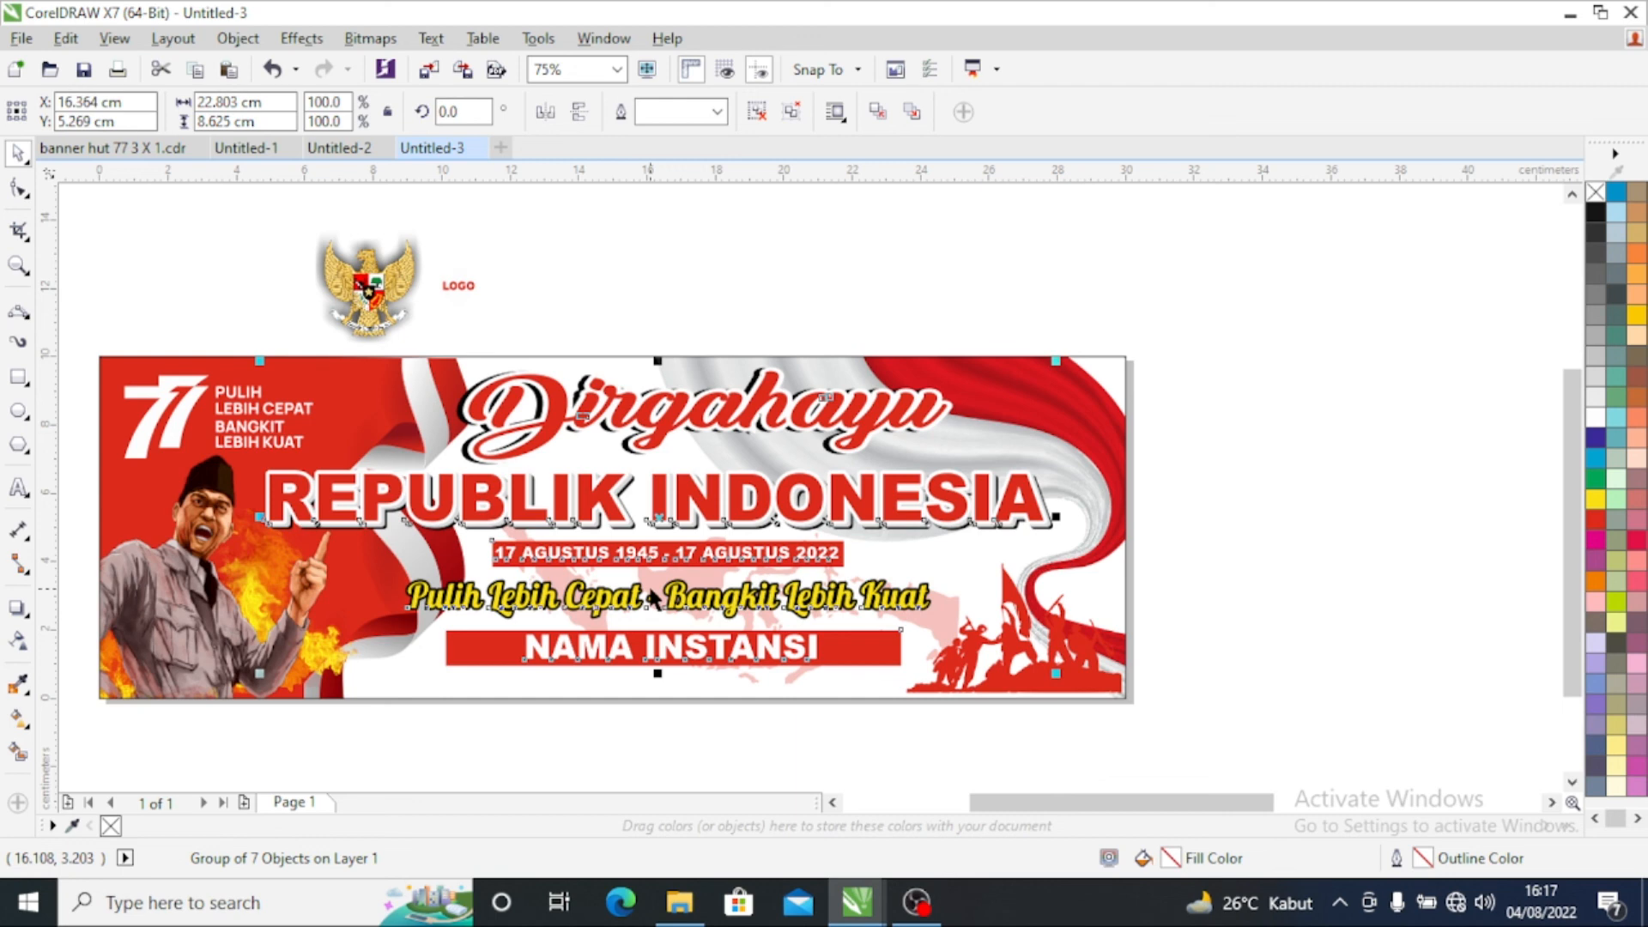
{"action": "left_click", "coordinate": [1261, 577]}
{"action": "scroll", "coordinate": [727, 539], "scroll_direction": "down", "scroll_amount": 2}
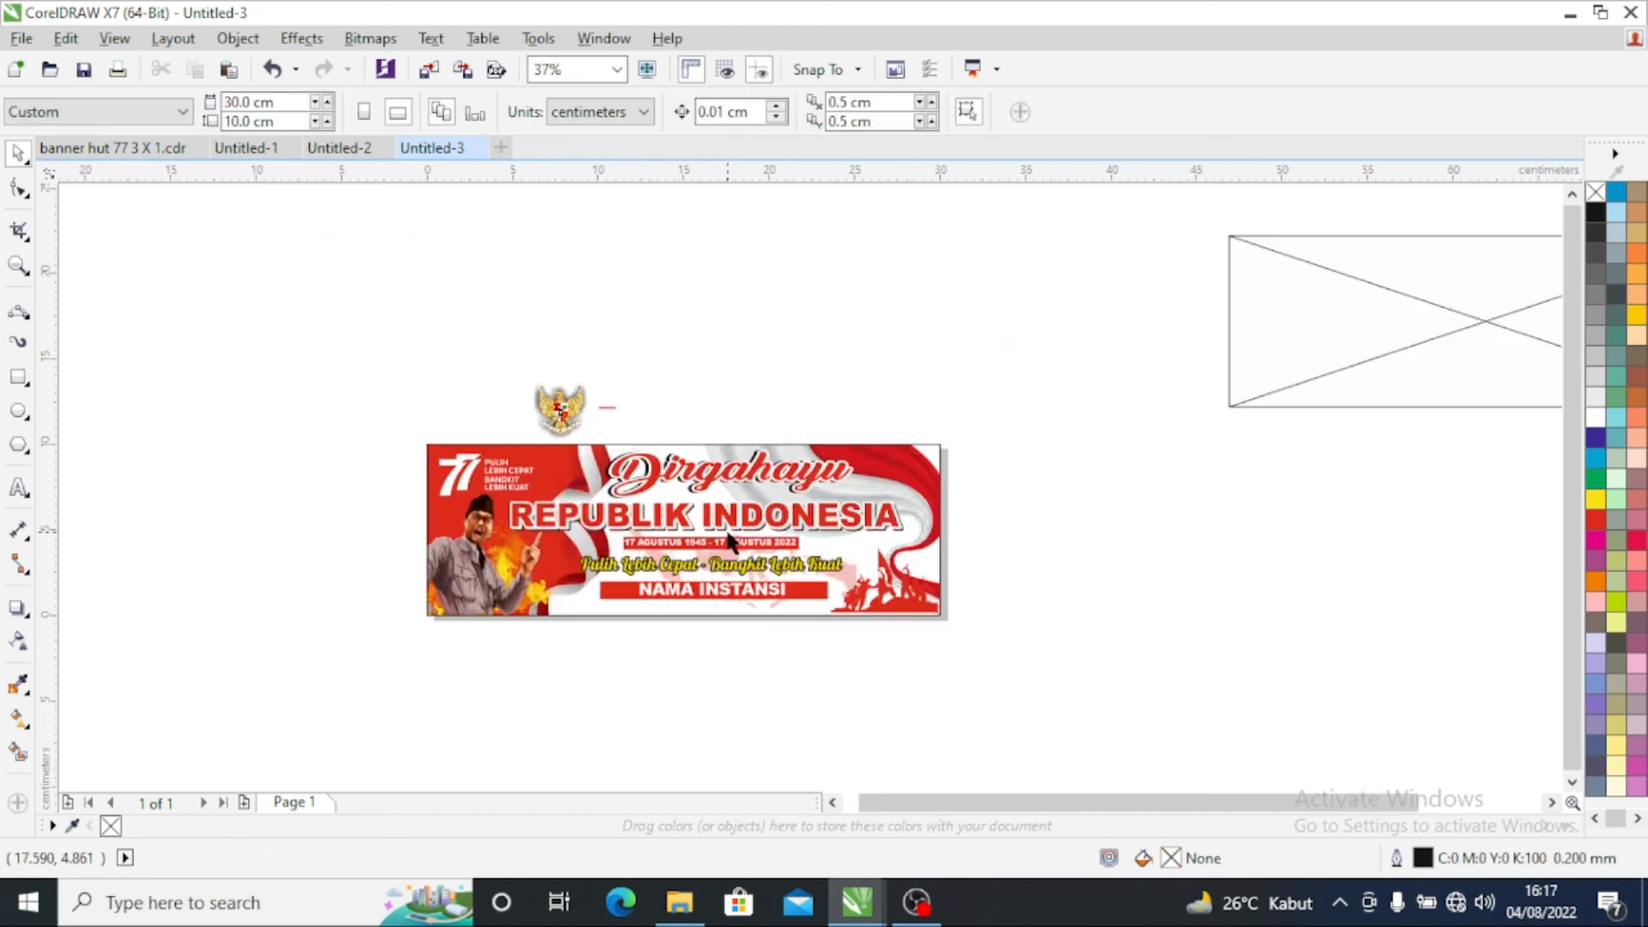
Step: Place the Garuda emblem between the 77 logo and Dirgahayu, and the LOGO and G20 group at the banner's upper right
{"action": "scroll", "coordinate": [625, 412], "scroll_direction": "up", "scroll_amount": 2}
{"action": "left_click_drag", "start_coordinate": [497, 404], "coordinate": [519, 531]}
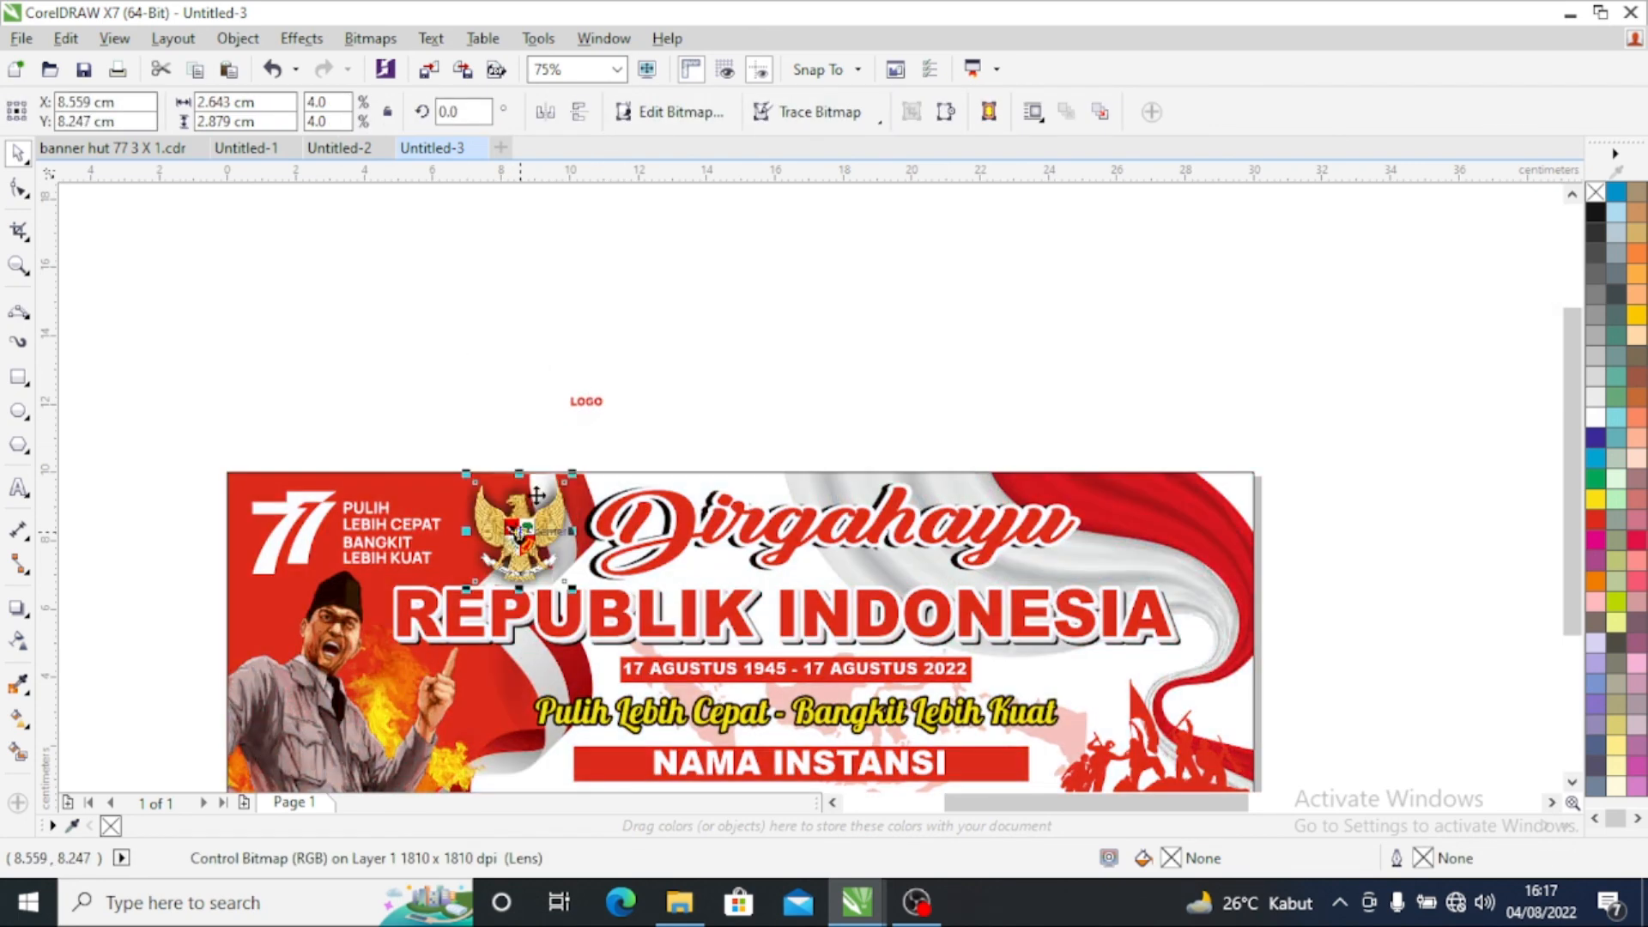
{"action": "left_click", "coordinate": [478, 354]}
{"action": "left_click", "coordinate": [575, 400]}
{"action": "left_click_drag", "start_coordinate": [612, 411], "coordinate": [1178, 531]}
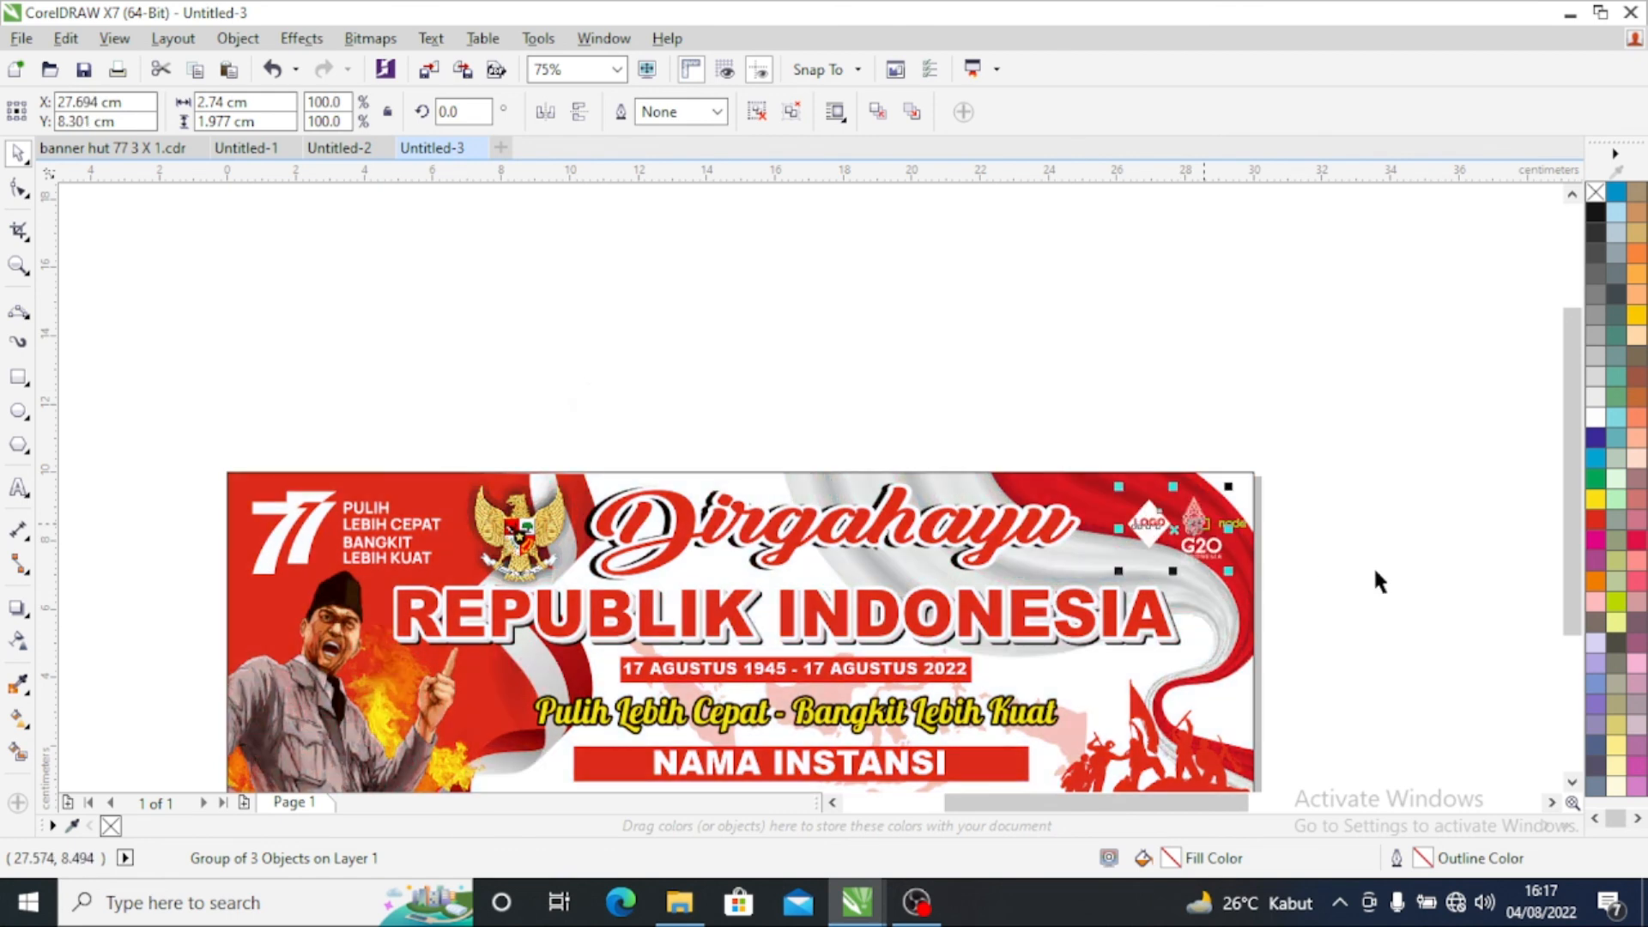
{"action": "left_click", "coordinate": [1378, 581]}
Step: Delete the leftover empty PowerClip frame beside the finished banner
{"action": "scroll", "coordinate": [694, 515], "scroll_direction": "down", "scroll_amount": 2}
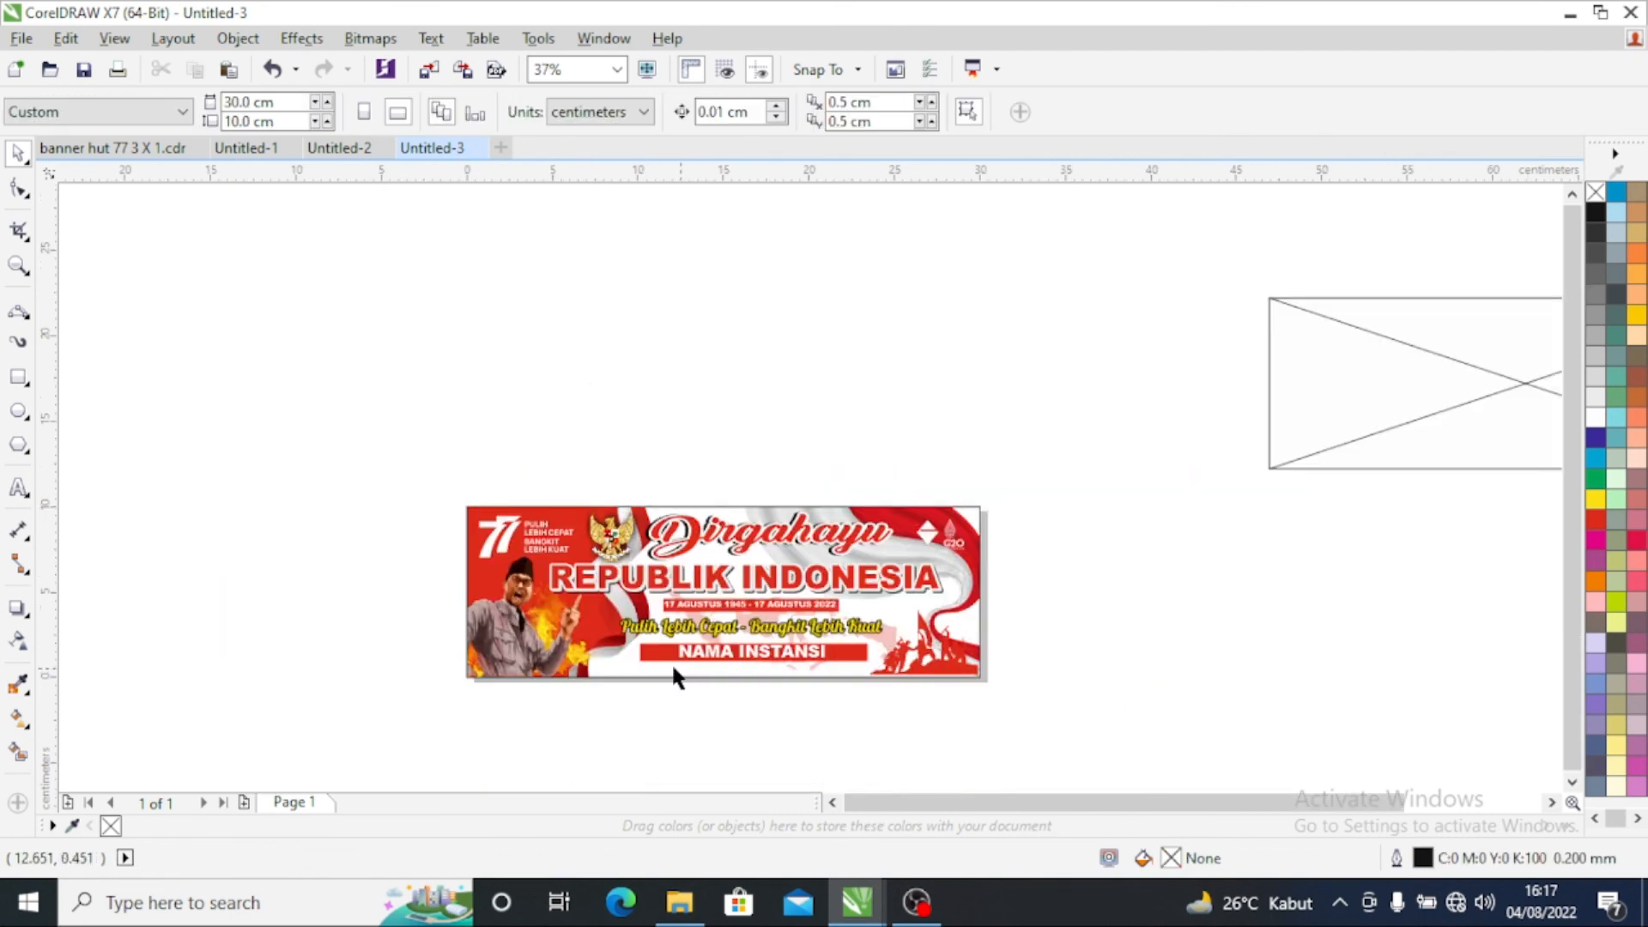
{"action": "left_click", "coordinate": [1350, 423]}
{"action": "right_click", "coordinate": [1374, 425]}
{"action": "left_click", "coordinate": [1442, 518]}
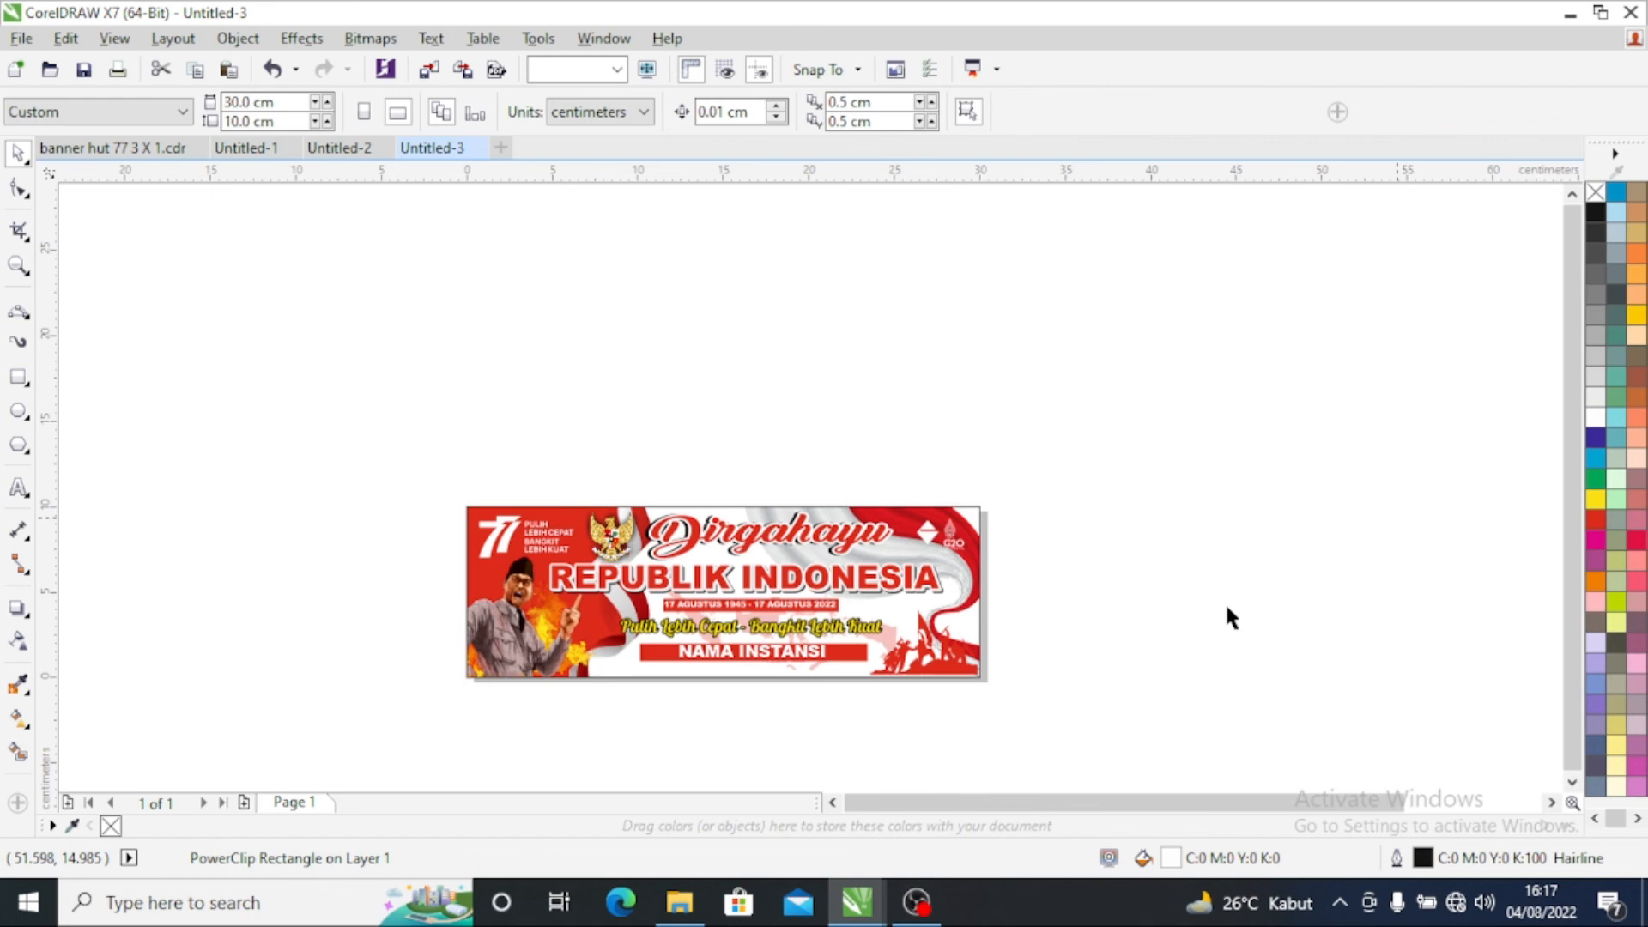
{"action": "scroll", "coordinate": [609, 678], "scroll_direction": "up", "scroll_amount": 2}
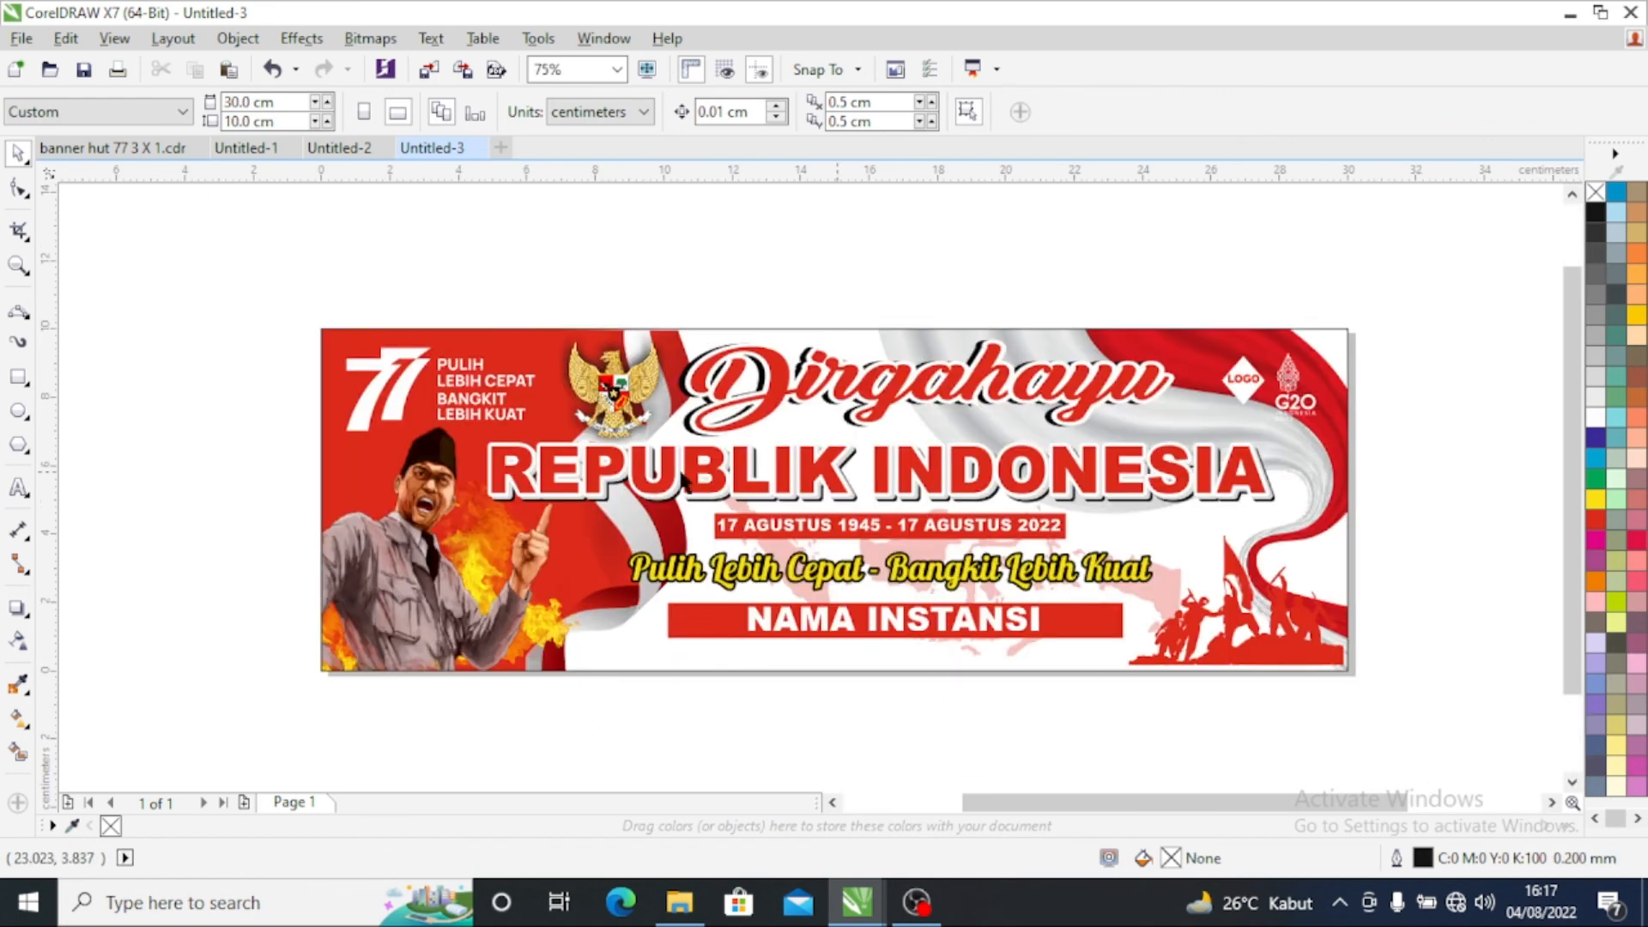